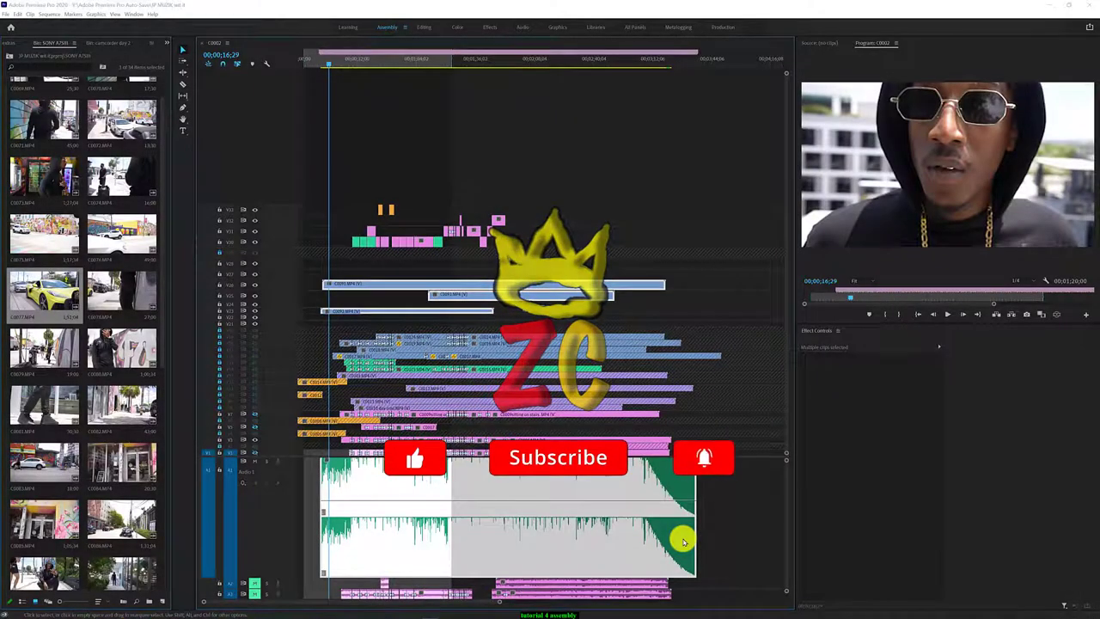
# Review the edit from near the sequence start, then rewatch from about 11;26 and 12;18
pyautogui.moveTo(326, 63)
pyautogui.mouseDown()
pyautogui.moveTo(289, 69)
pyautogui.moveTo(320, 59)
pyautogui.mouseUp()
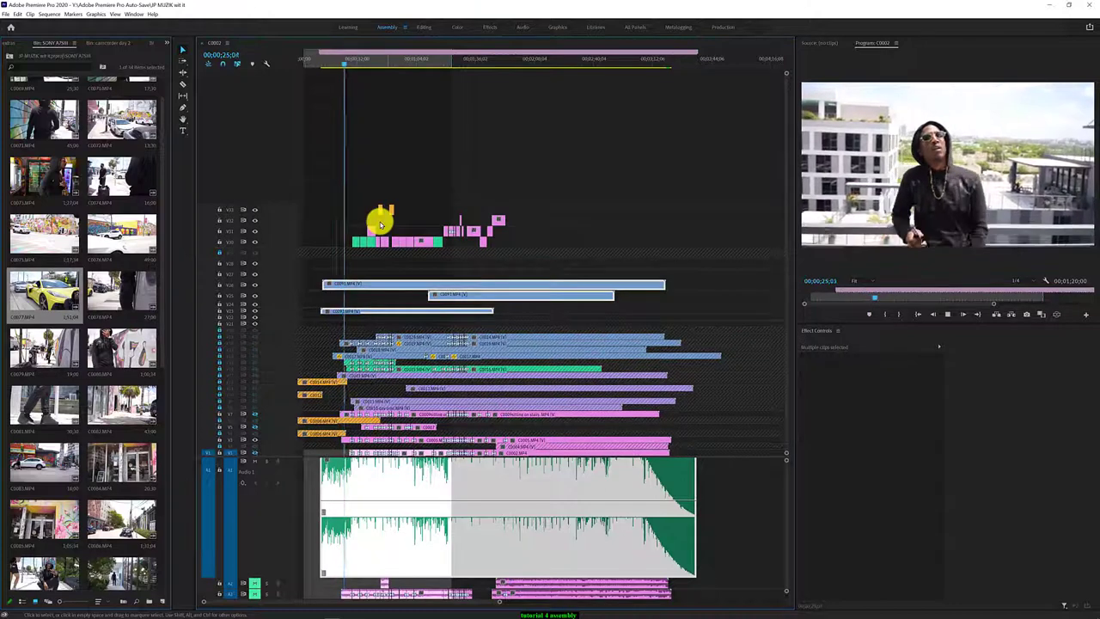
pyautogui.click(381, 222)
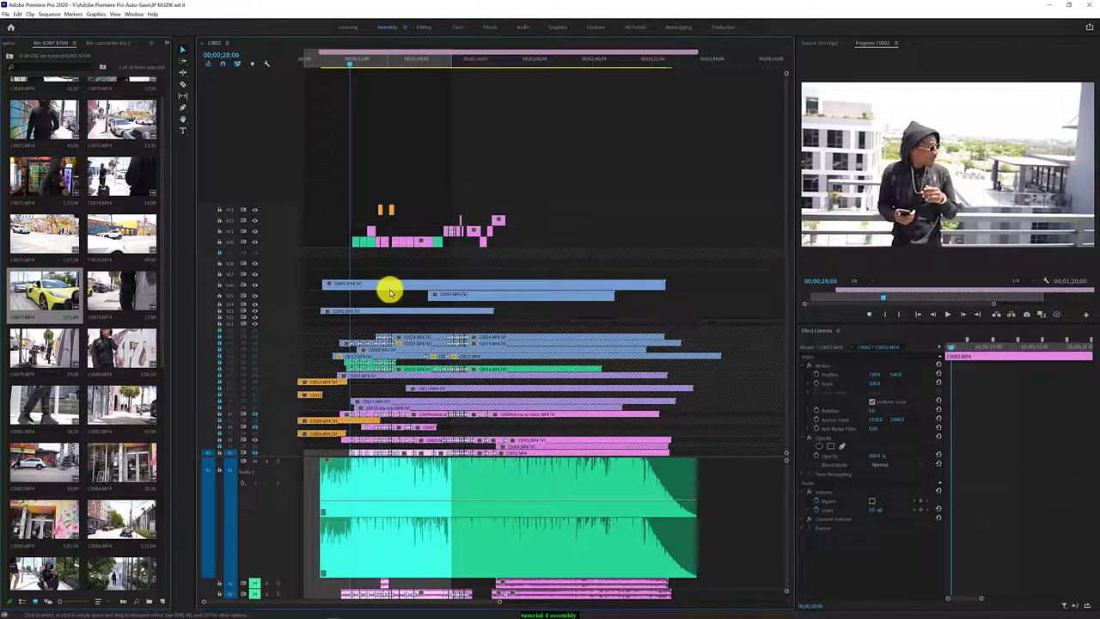
pyautogui.press('space')
pyautogui.press('space')
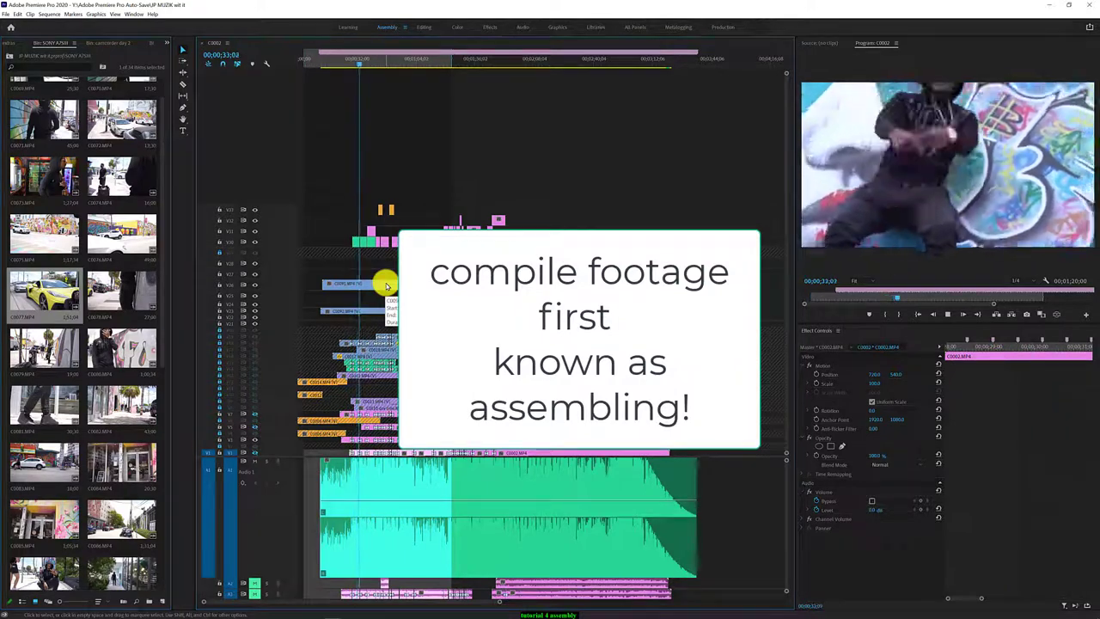
pyautogui.click(332, 75)
pyautogui.click(320, 66)
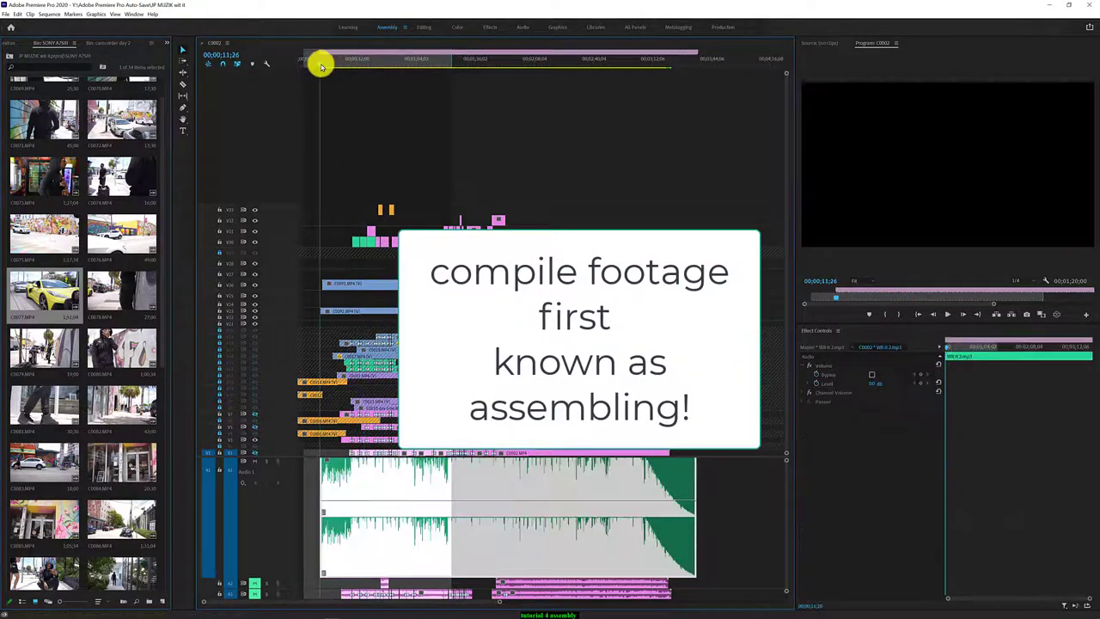
pyautogui.press('space')
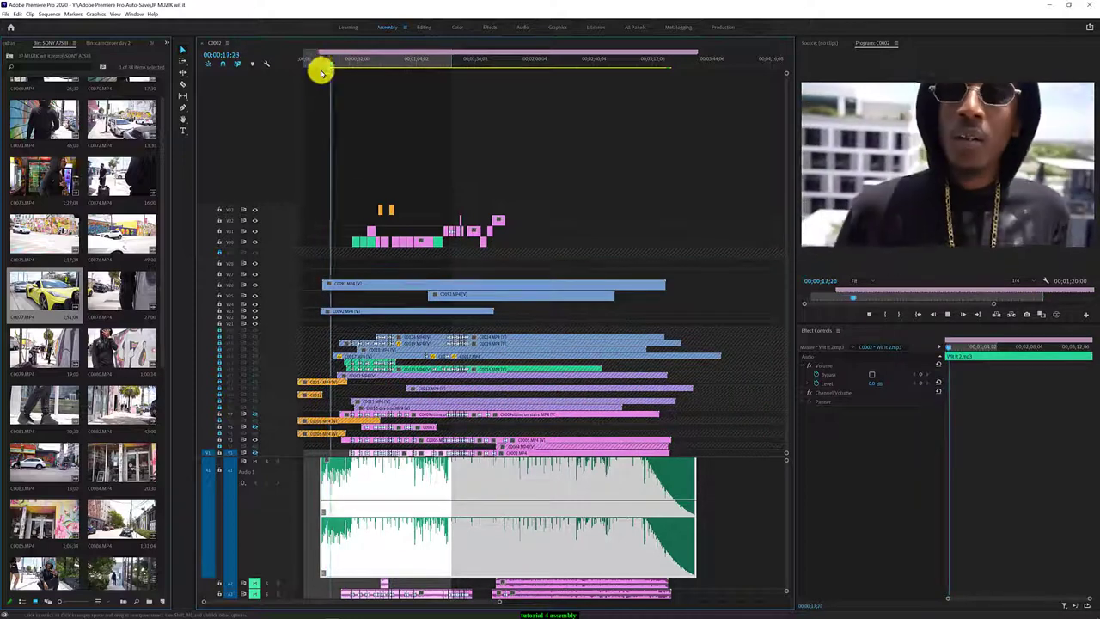
pyautogui.press('space')
pyautogui.click(327, 281)
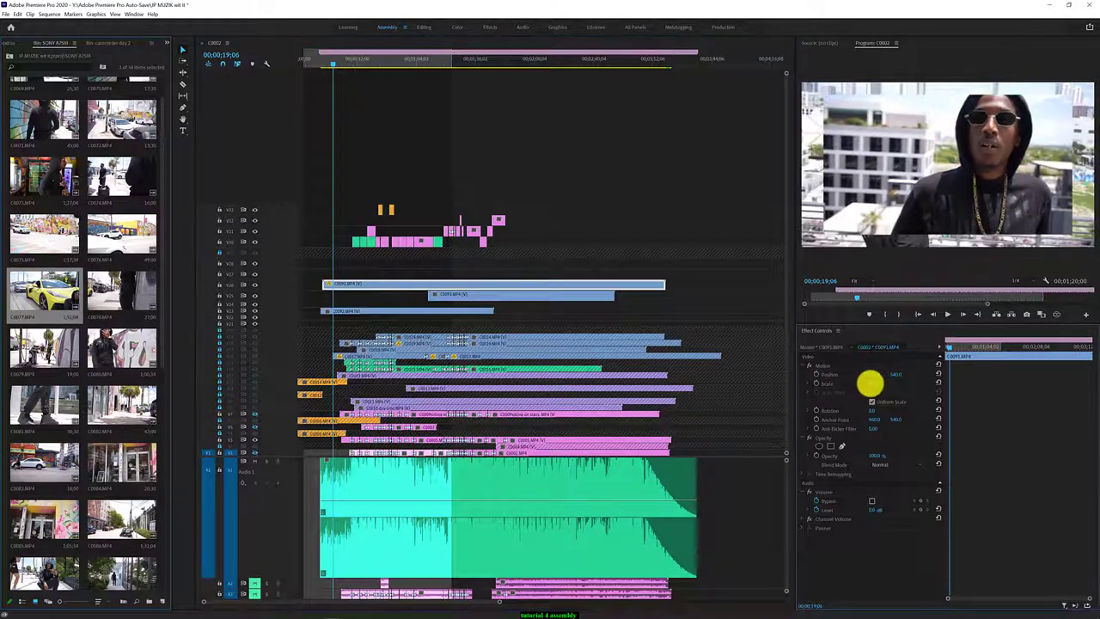
pyautogui.click(315, 63)
pyautogui.press('space')
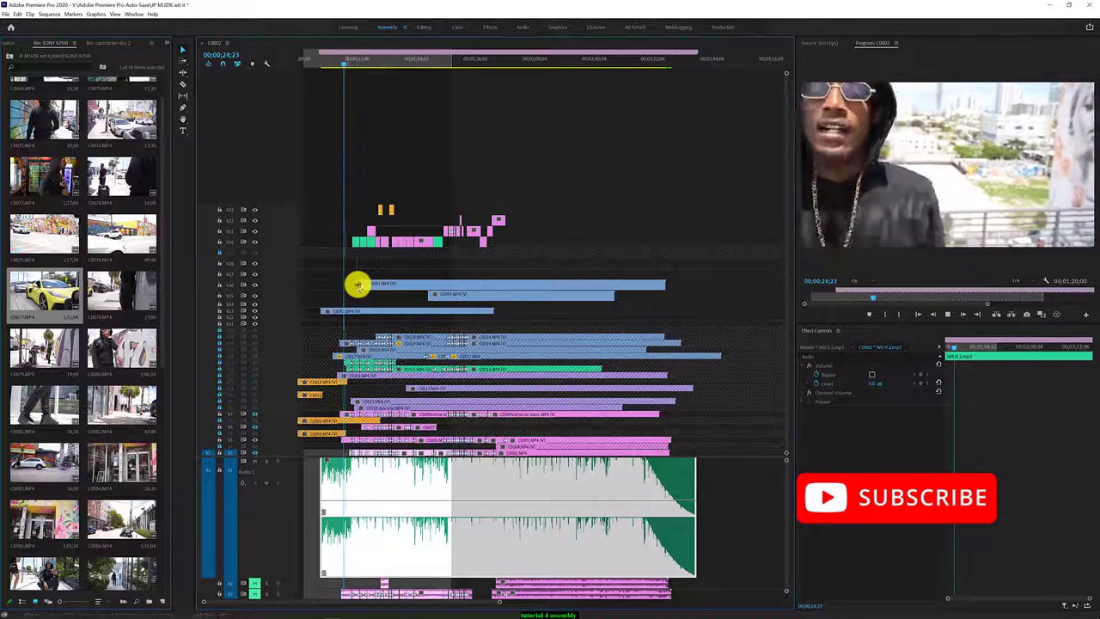
# Trim clip C0092's start later and give it the orange Mango label
pyautogui.moveTo(319, 310); pyautogui.dragTo(359, 317)
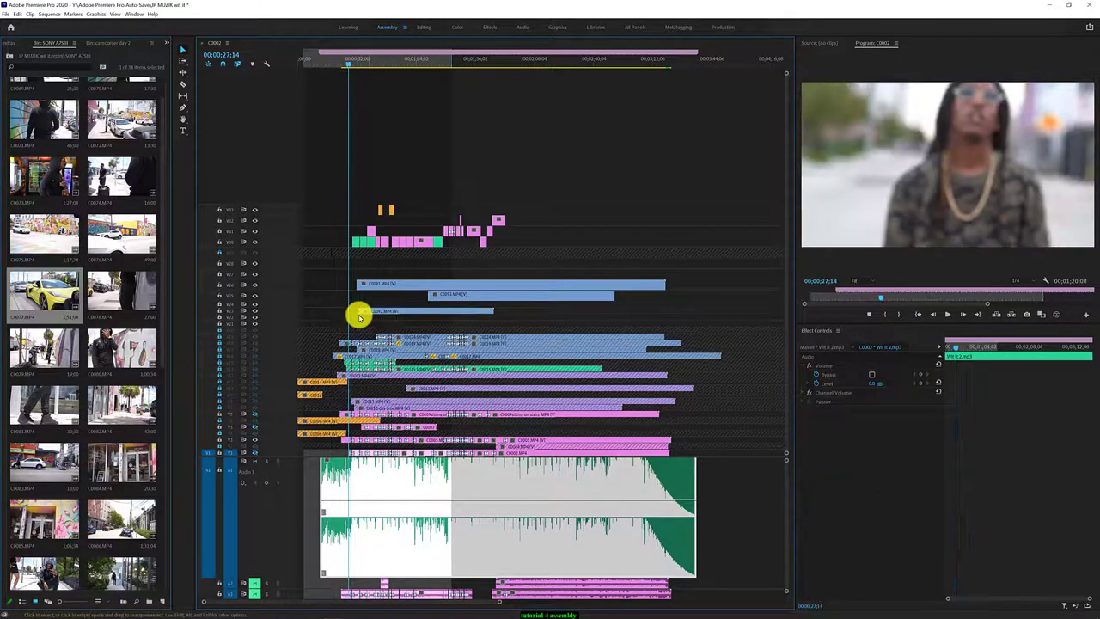
pyautogui.rightClick(373, 314)
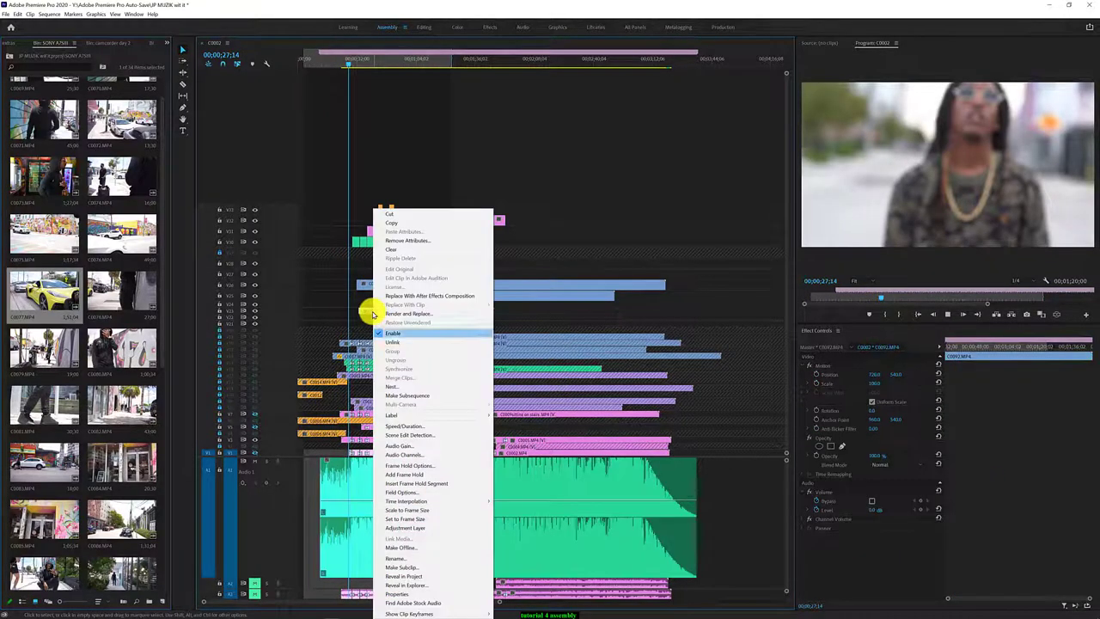
pyautogui.moveTo(391, 415)
pyautogui.click(528, 488)
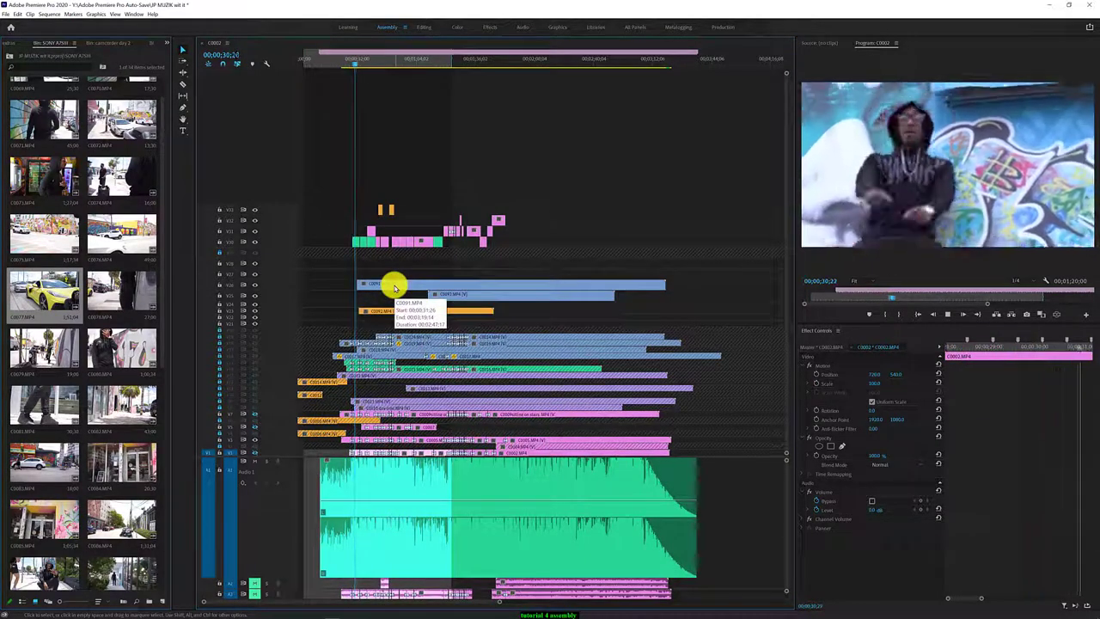
# Change clip C0092's label from orange Mango to green Forest
pyautogui.rightClick(392, 285)
pyautogui.click(376, 300)
pyautogui.click(418, 310)
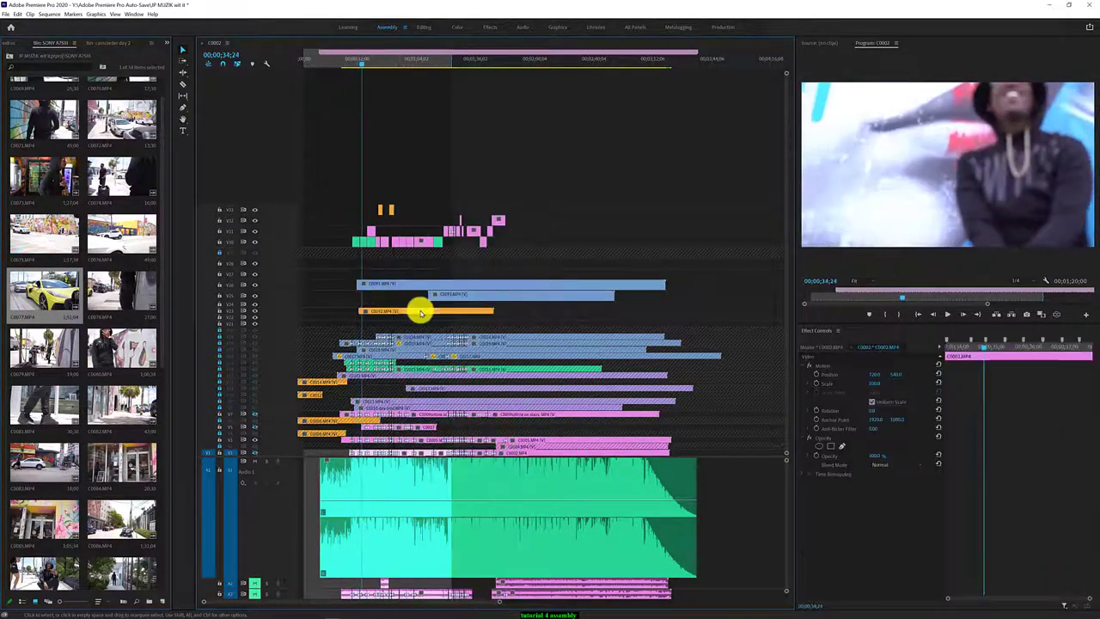
pyautogui.rightClick(405, 311)
pyautogui.click(409, 310)
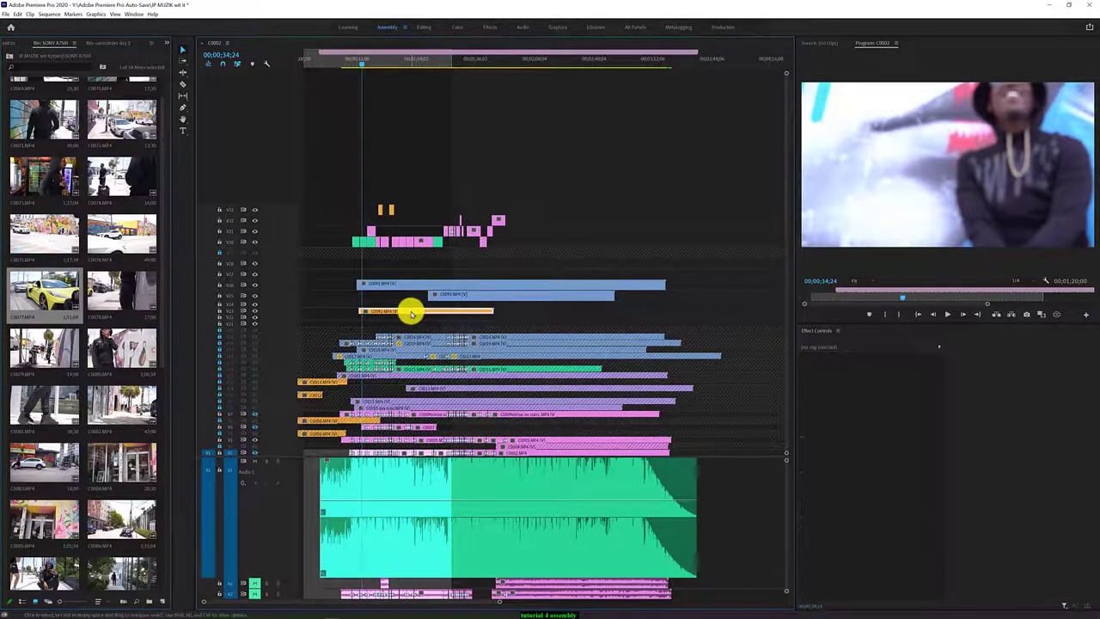
pyautogui.rightClick(411, 312)
pyautogui.moveTo(485, 416)
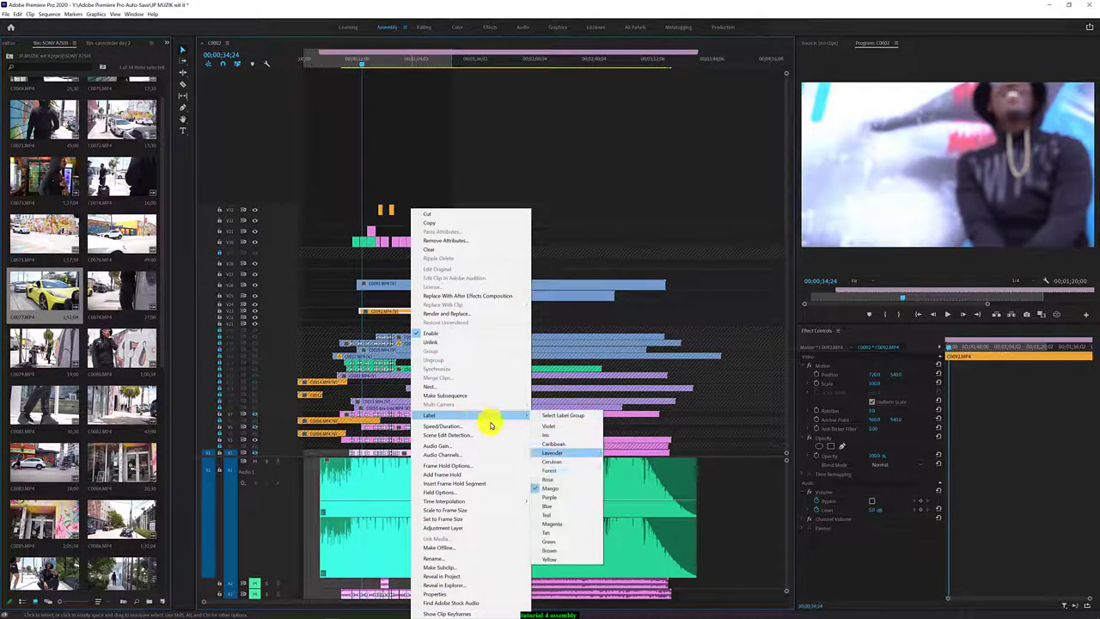
pyautogui.click(571, 470)
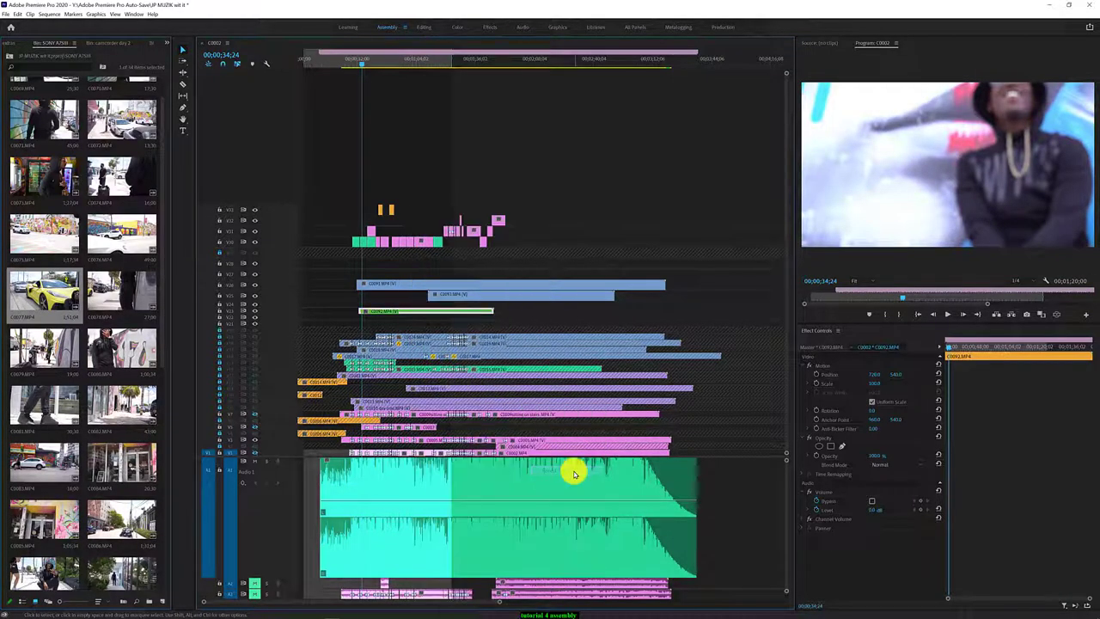
# Deselect the clip and hide a video track to preview the layer beneath
pyautogui.rightClick(447, 297)
pyautogui.click(396, 295)
pyautogui.click(255, 238)
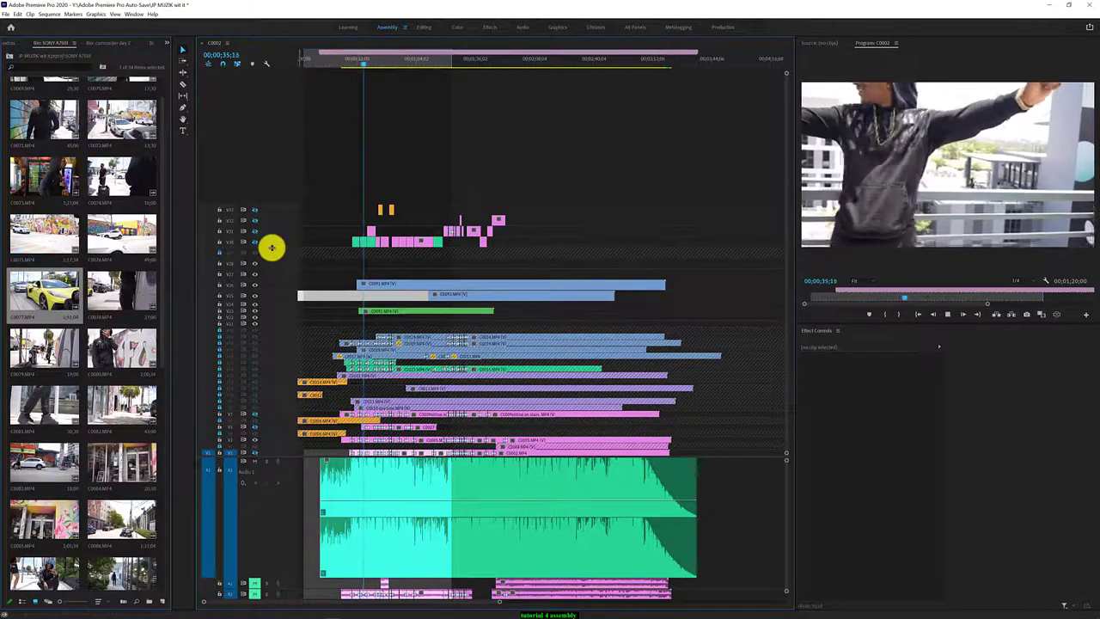
pyautogui.click(443, 284)
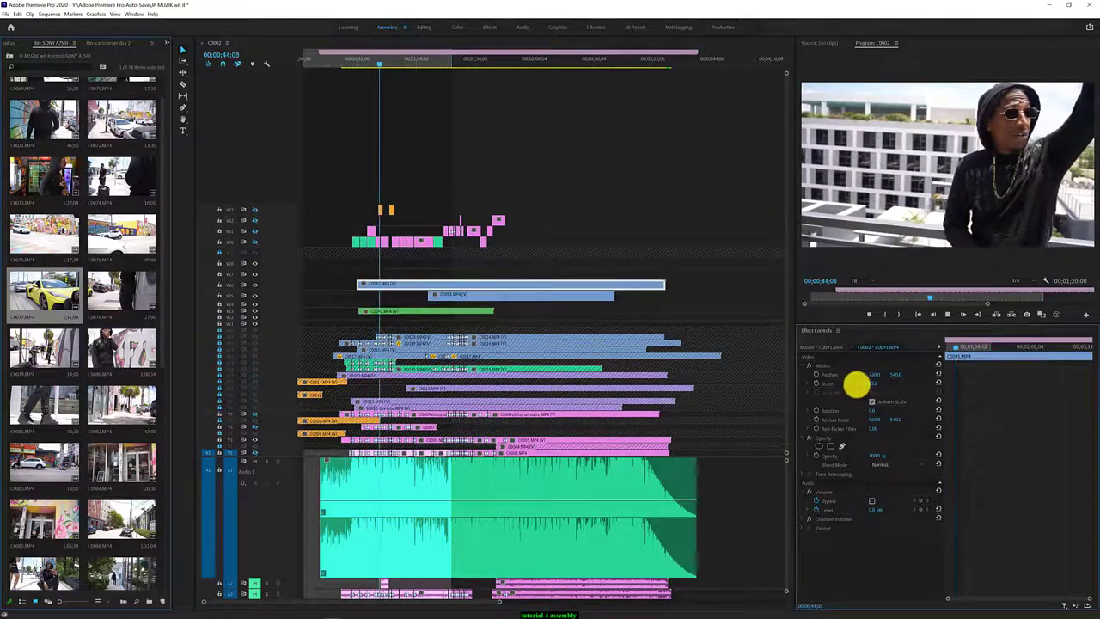
pyautogui.moveTo(865, 384); pyautogui.dragTo(857, 389)
pyautogui.hotkey('ctrl', 'z')
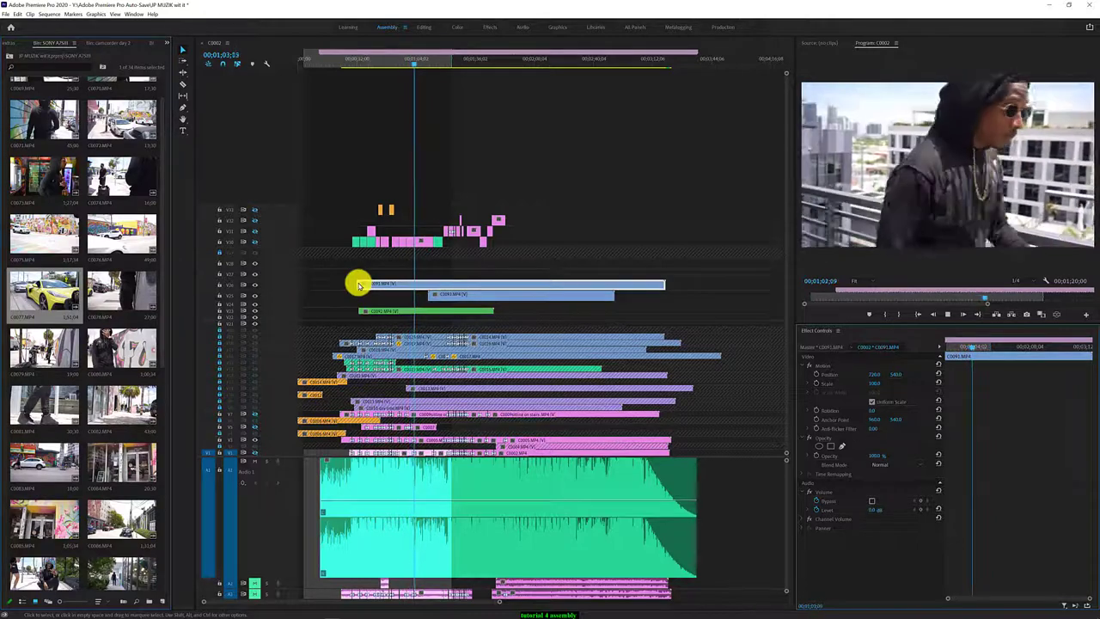
# Trim clip C0091's start later, label it pink Rose, and select the blue clip beneath
pyautogui.moveTo(360, 285); pyautogui.dragTo(408, 291)
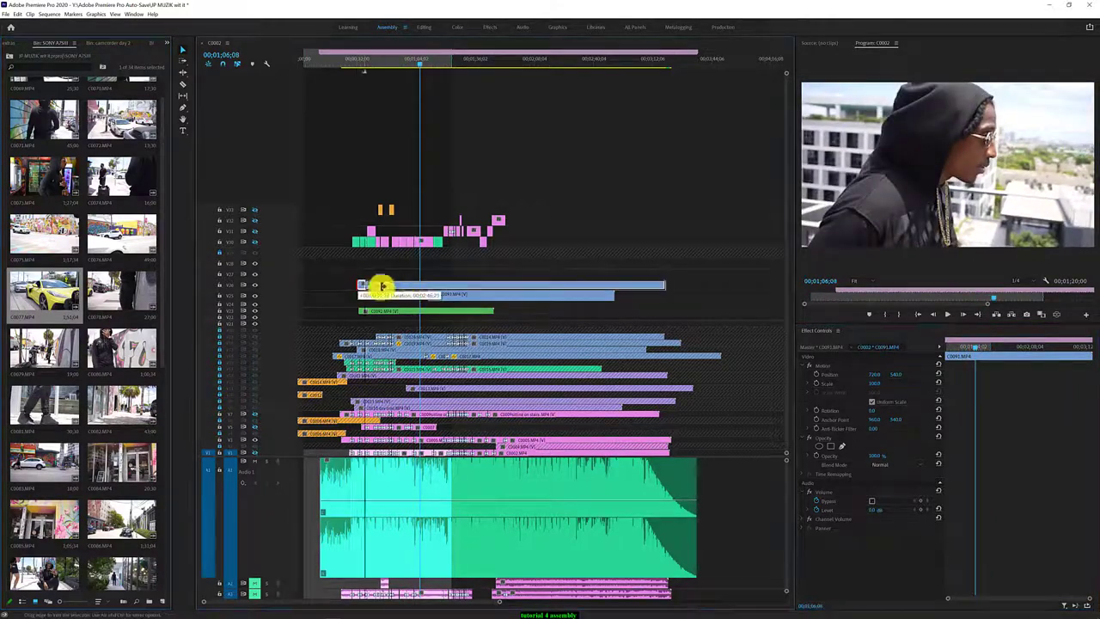
pyautogui.rightClick(449, 284)
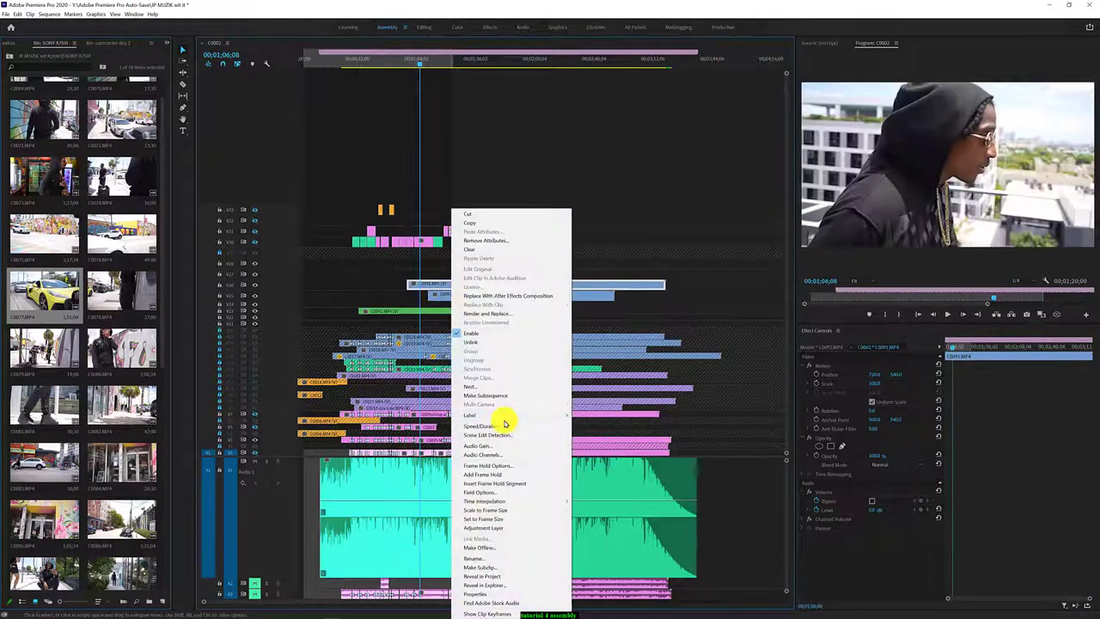
pyautogui.moveTo(507, 416)
pyautogui.click(613, 480)
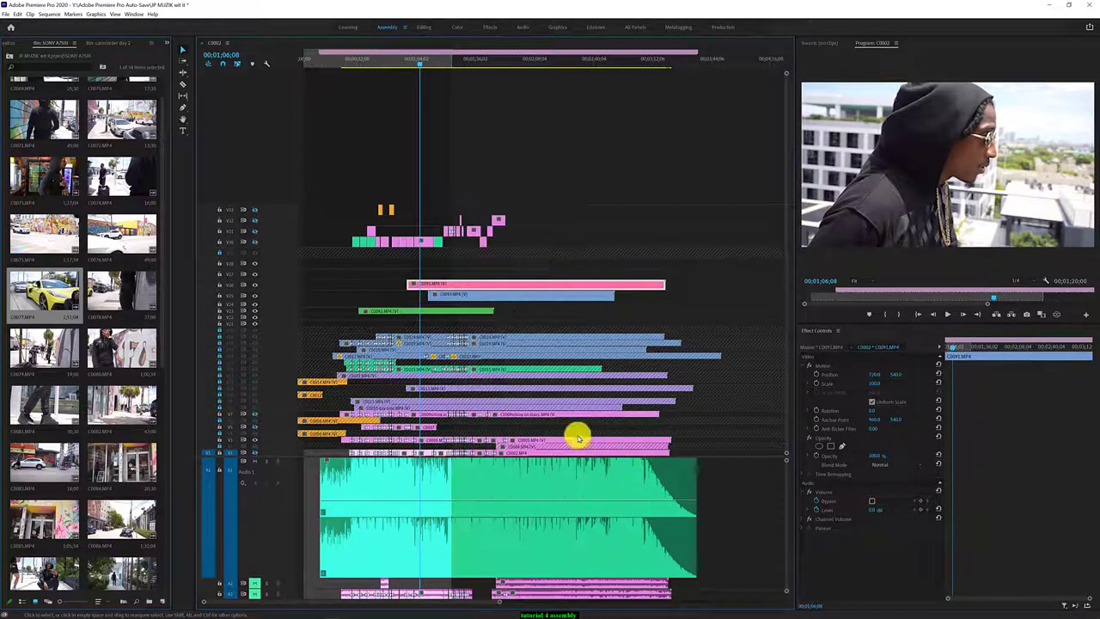
pyautogui.click(456, 296)
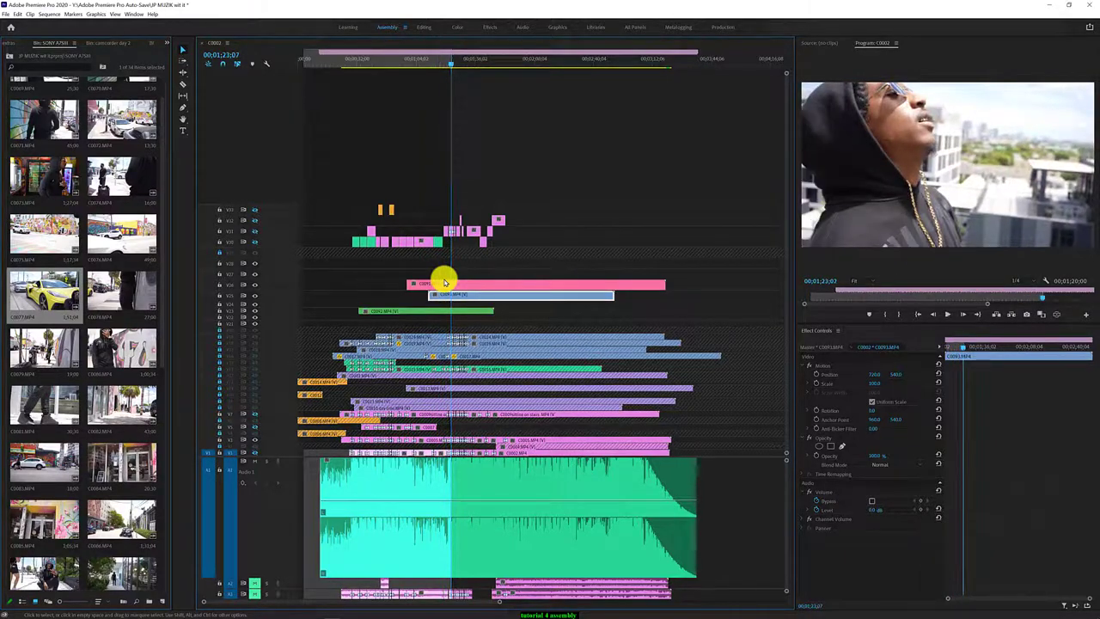
pyautogui.click(451, 285)
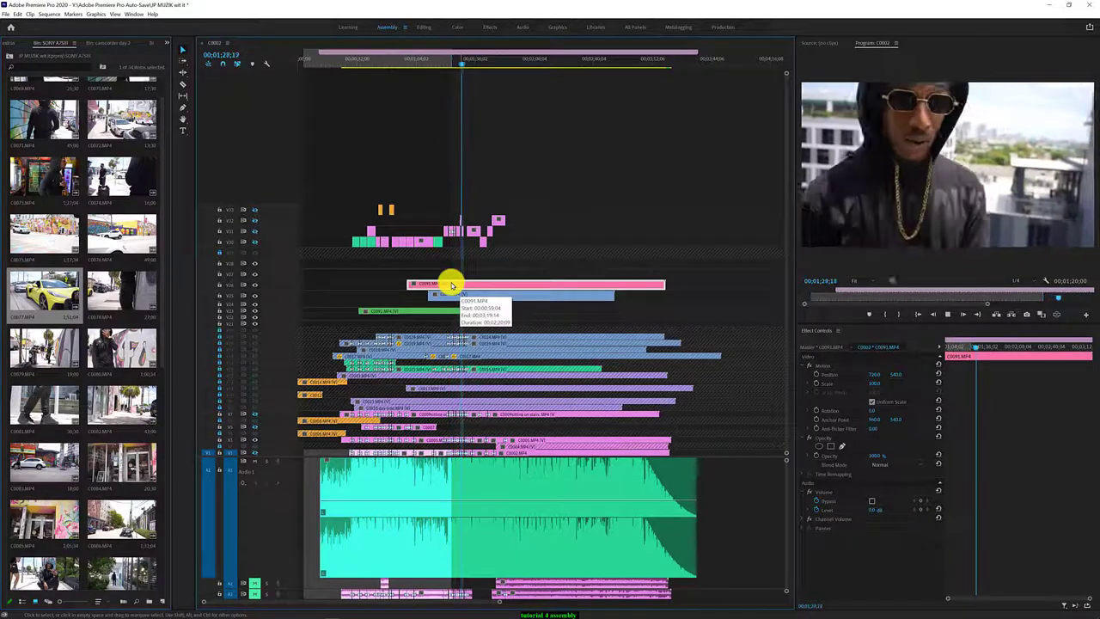
pyautogui.press('space')
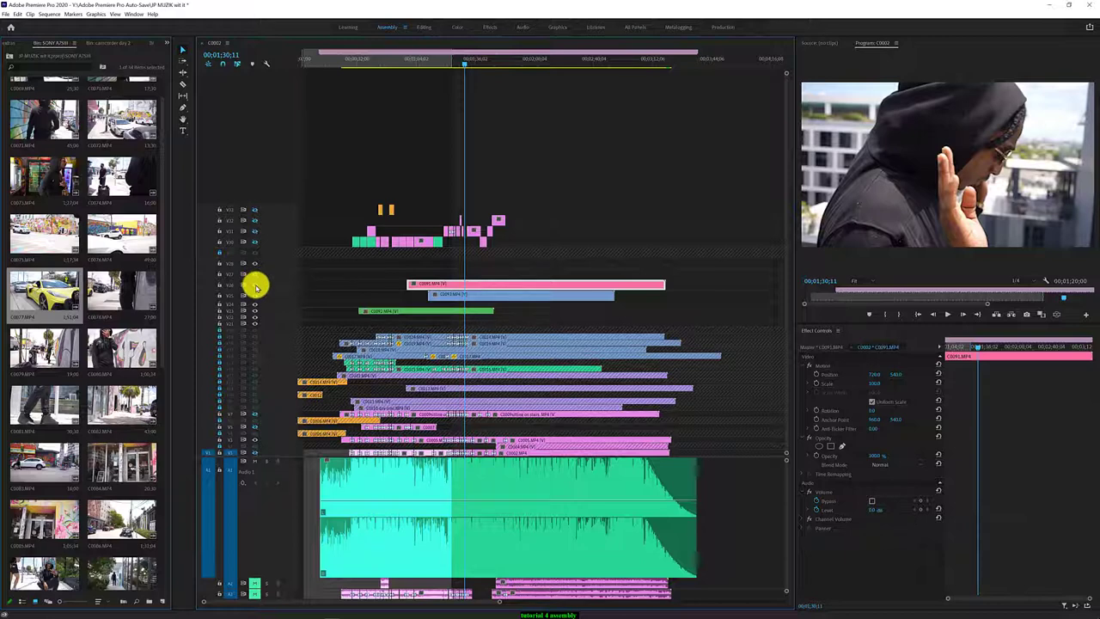
pyautogui.press('space')
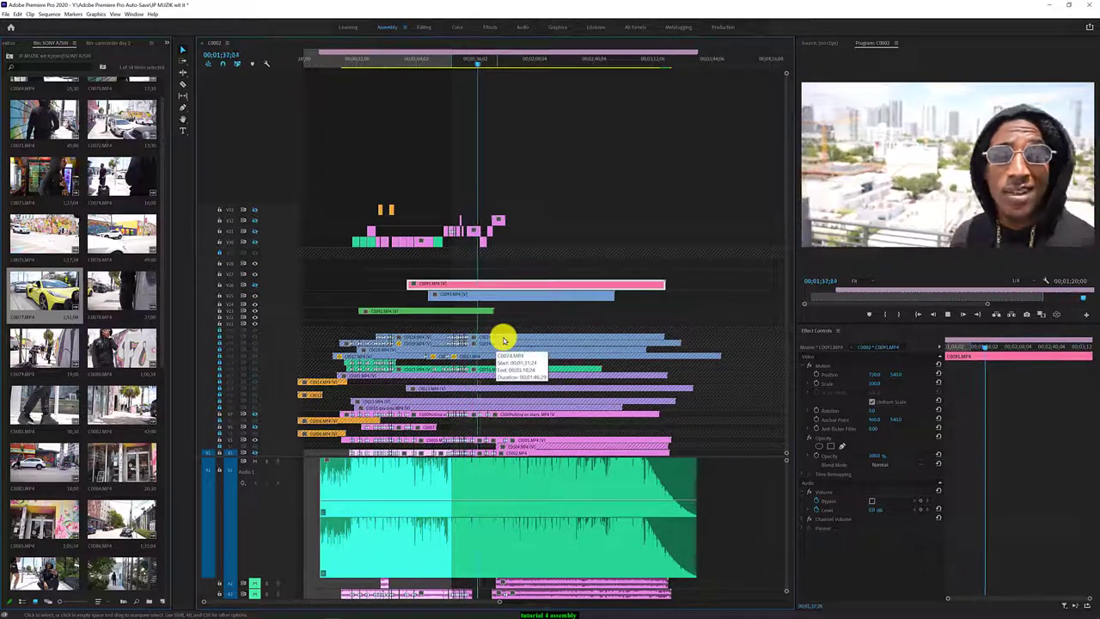
pyautogui.press('space')
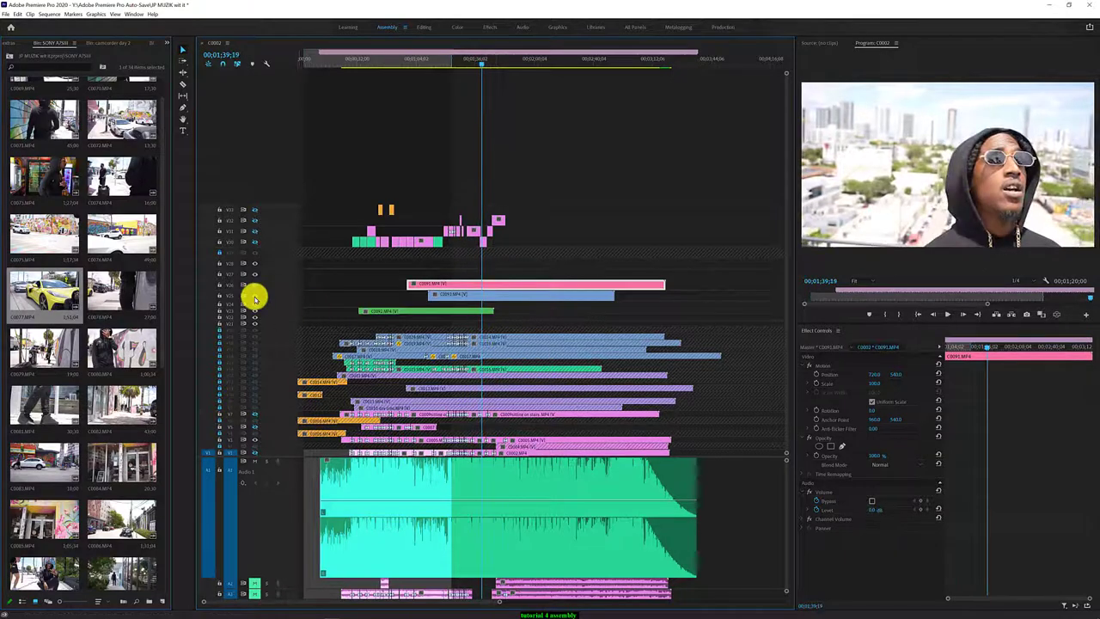
pyautogui.click(254, 296)
pyautogui.press('space')
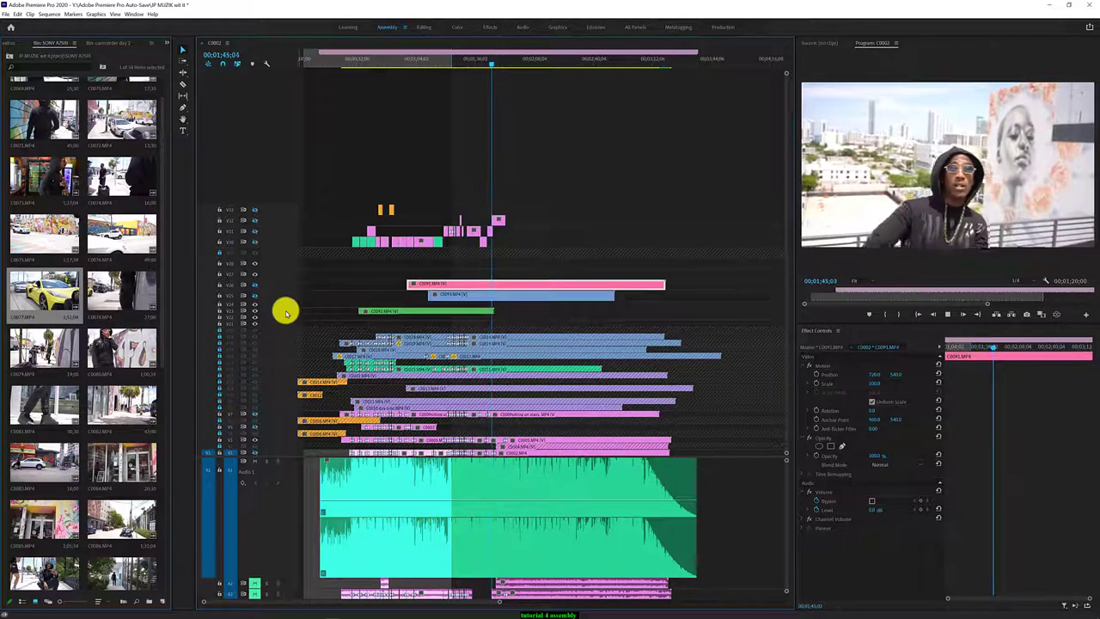
pyautogui.press('space')
pyautogui.click(384, 62)
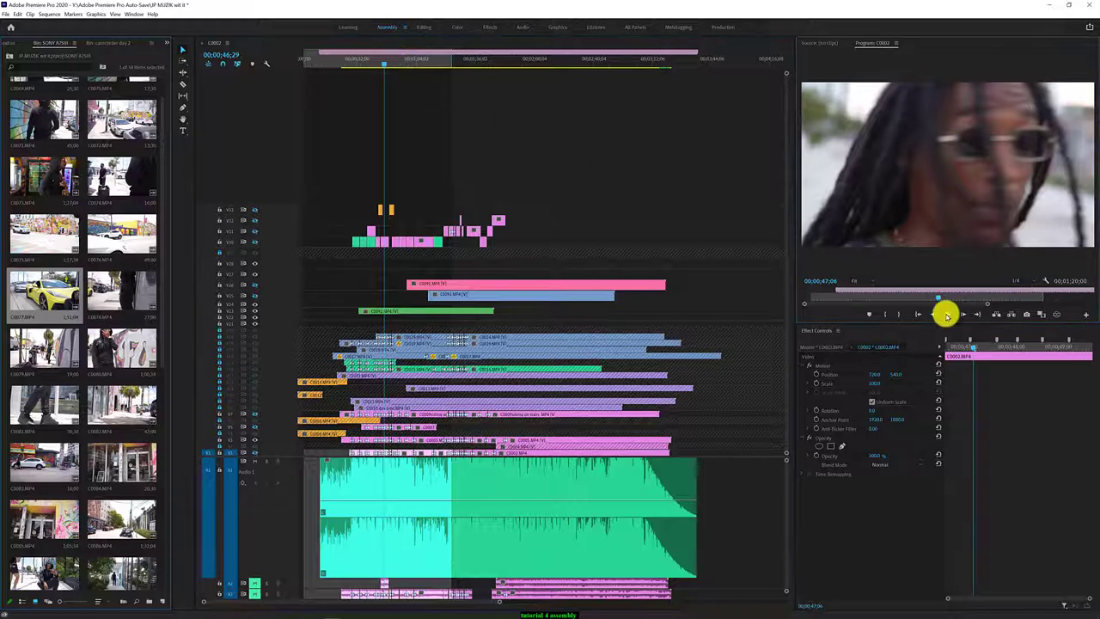
# Replay the sequence from about 33;15, then return the playhead to about 17;20
pyautogui.click(946, 316)
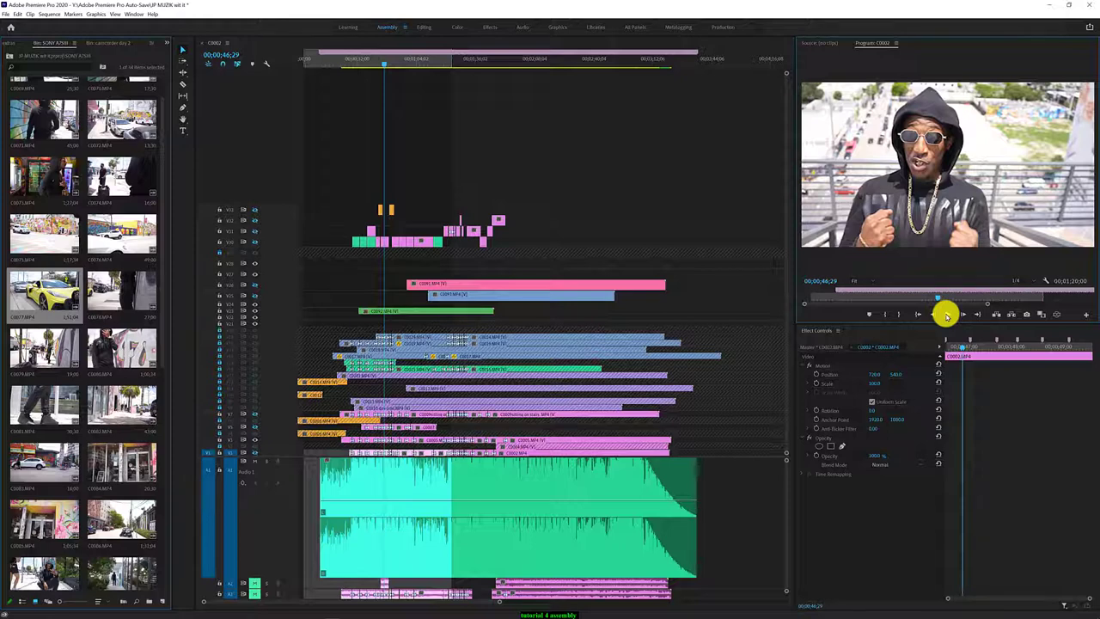
pyautogui.click(946, 315)
pyautogui.moveTo(370, 65); pyautogui.dragTo(360, 67)
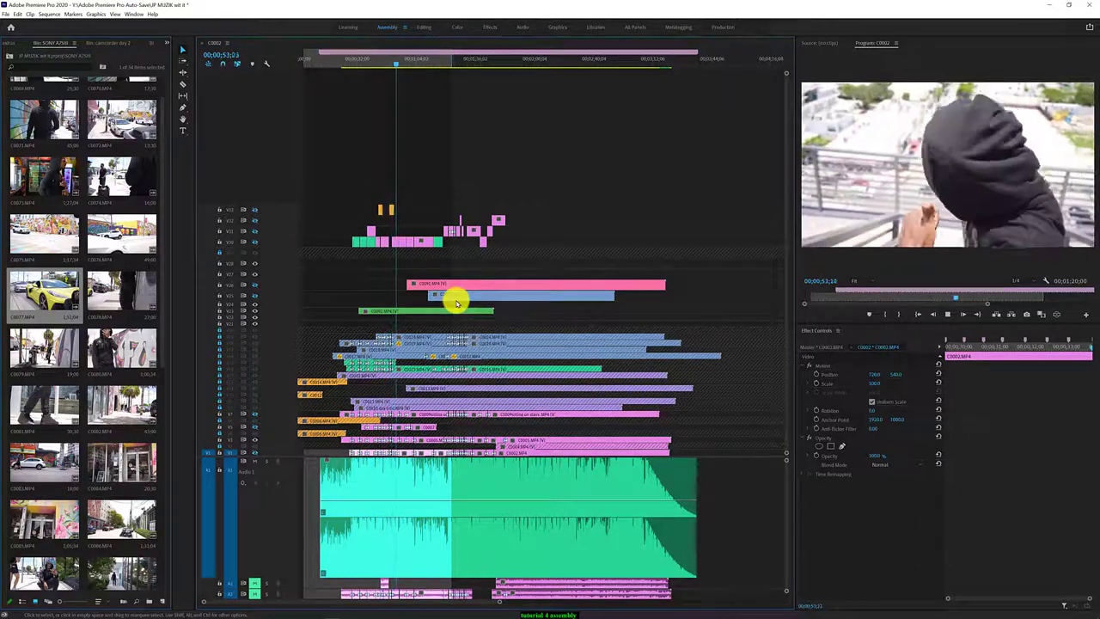
pyautogui.press('space')
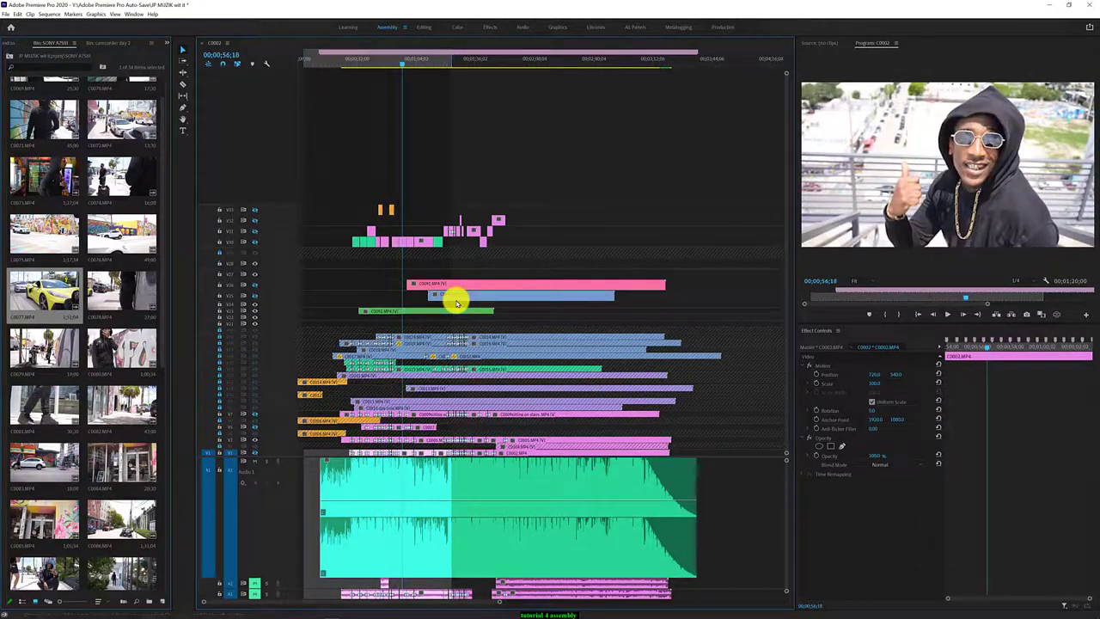
pyautogui.moveTo(344, 60); pyautogui.dragTo(331, 63)
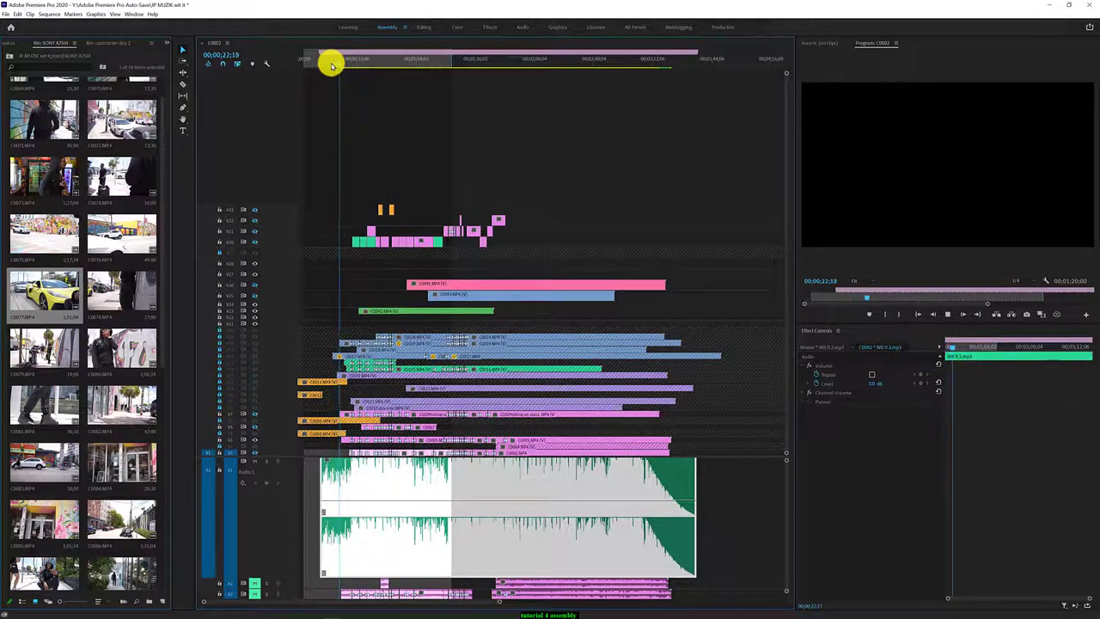
# Select clip C0002 and play the edit from about 28 to 35 seconds
pyautogui.click(372, 209)
pyautogui.scroll(-1, 86, 213)
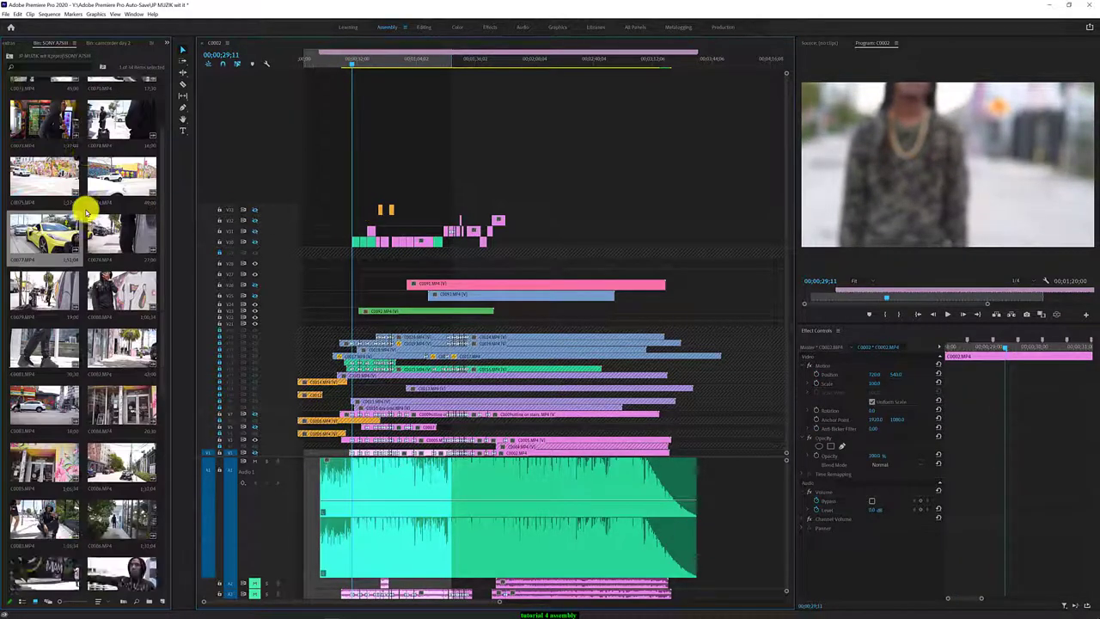
pyautogui.scroll(2, 86, 212)
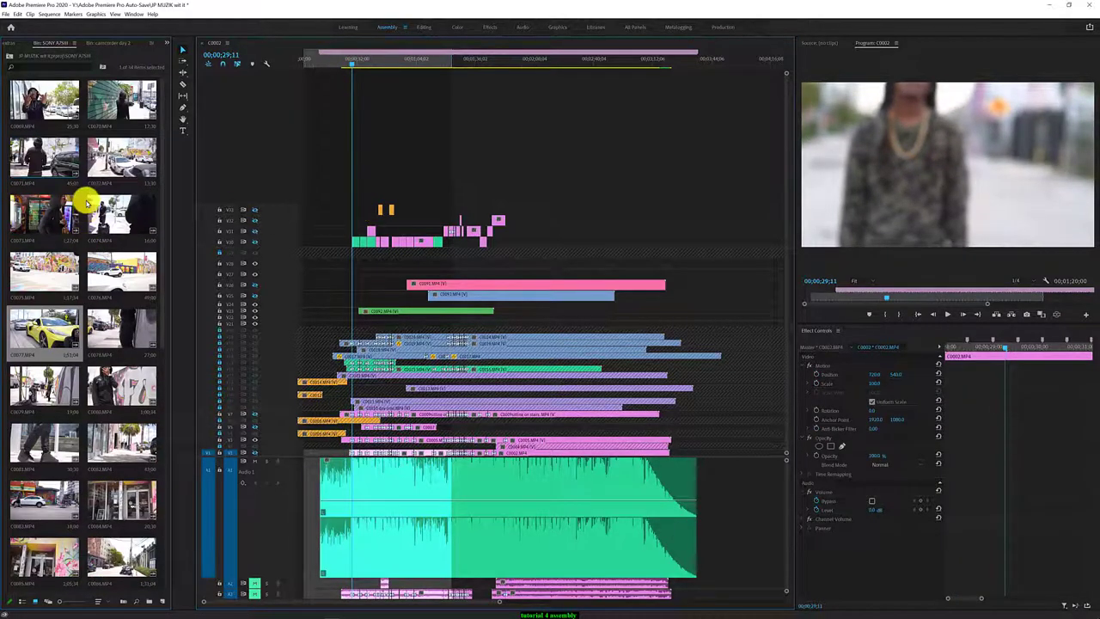
pyautogui.scroll(-3, 86, 212)
pyautogui.scroll(-3, 86, 206)
pyautogui.scroll(-2, 86, 198)
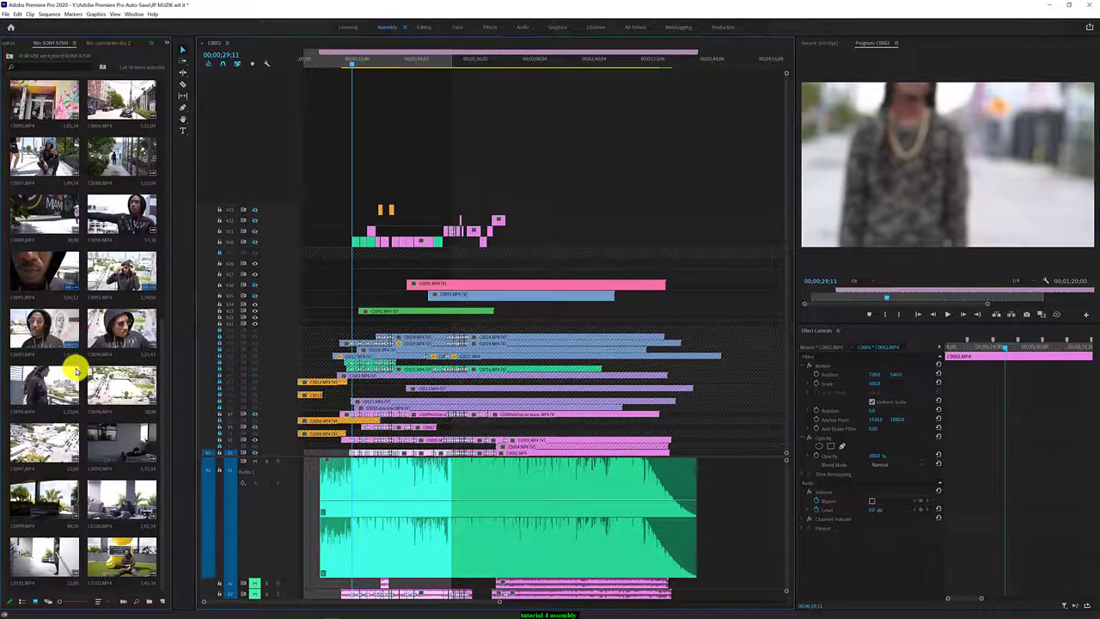
pyautogui.click(352, 62)
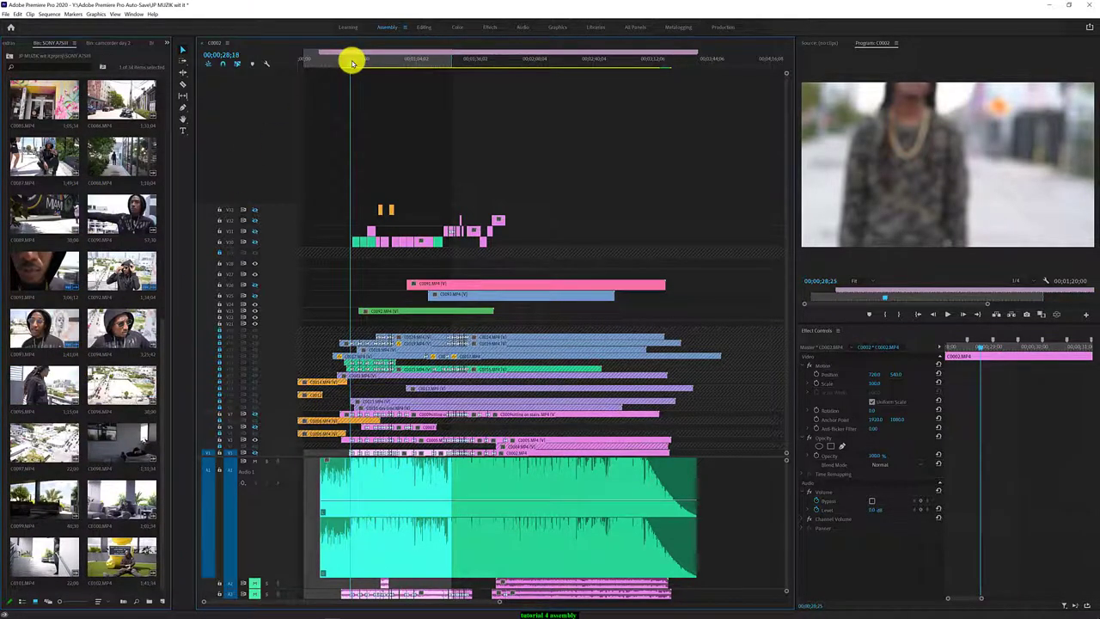
pyautogui.press('space')
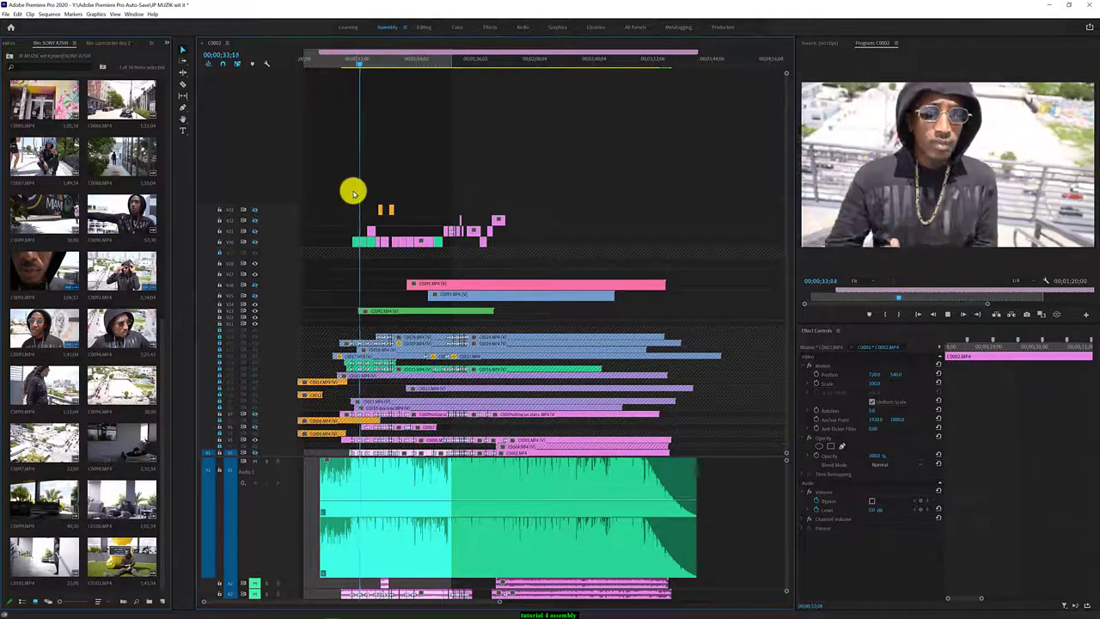
pyautogui.press('space')
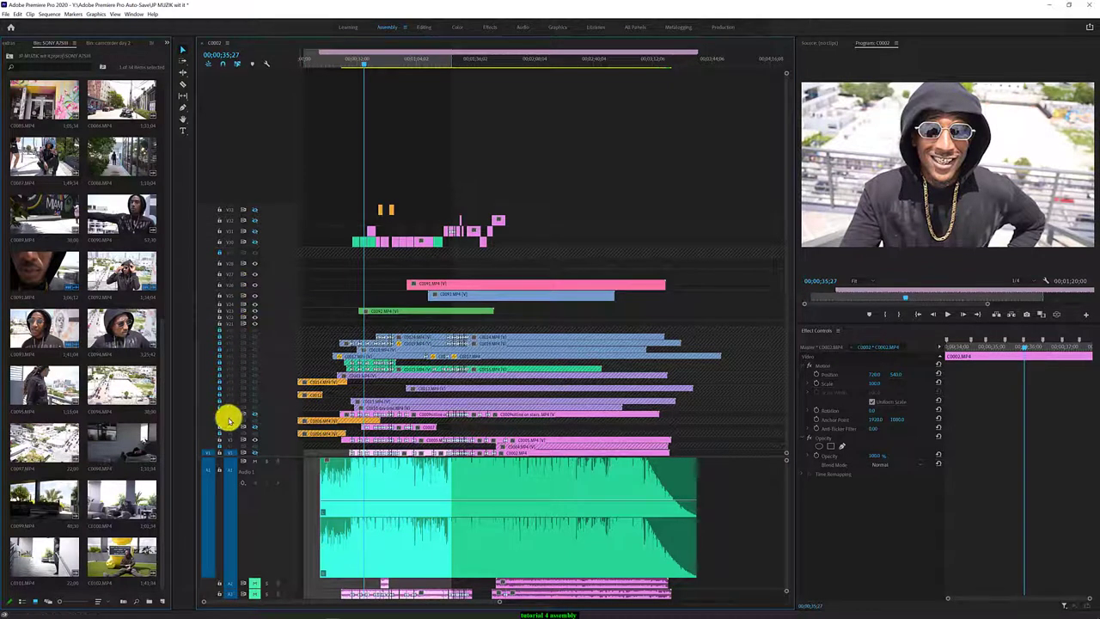
# Hide an upper video track and replay from about 27 seconds to one minute
pyautogui.click(254, 231)
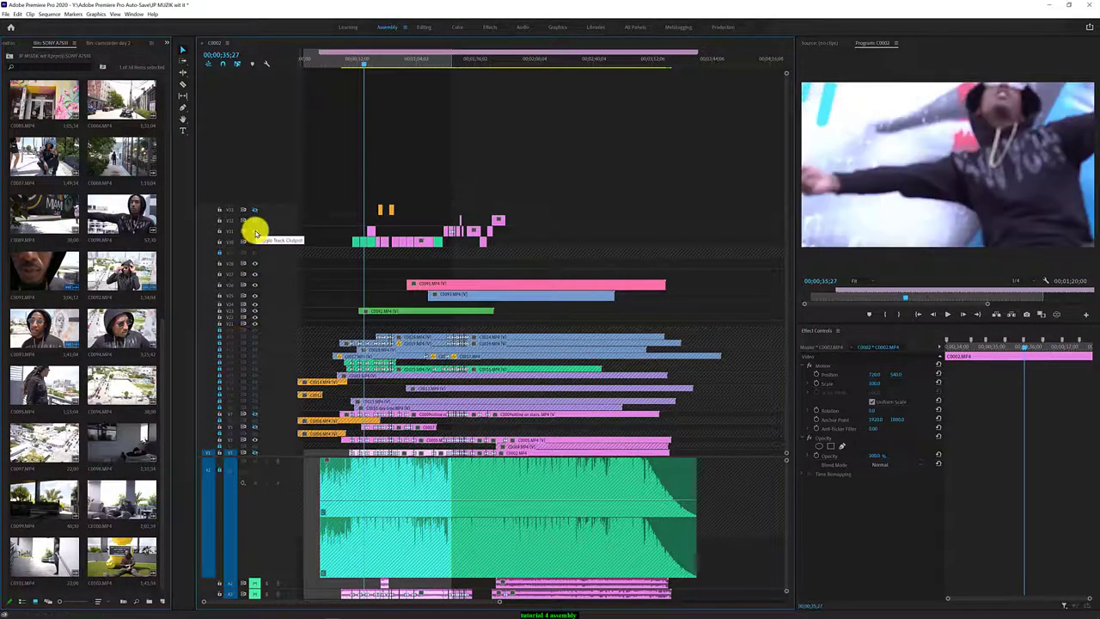
pyautogui.click(348, 62)
pyautogui.press('space')
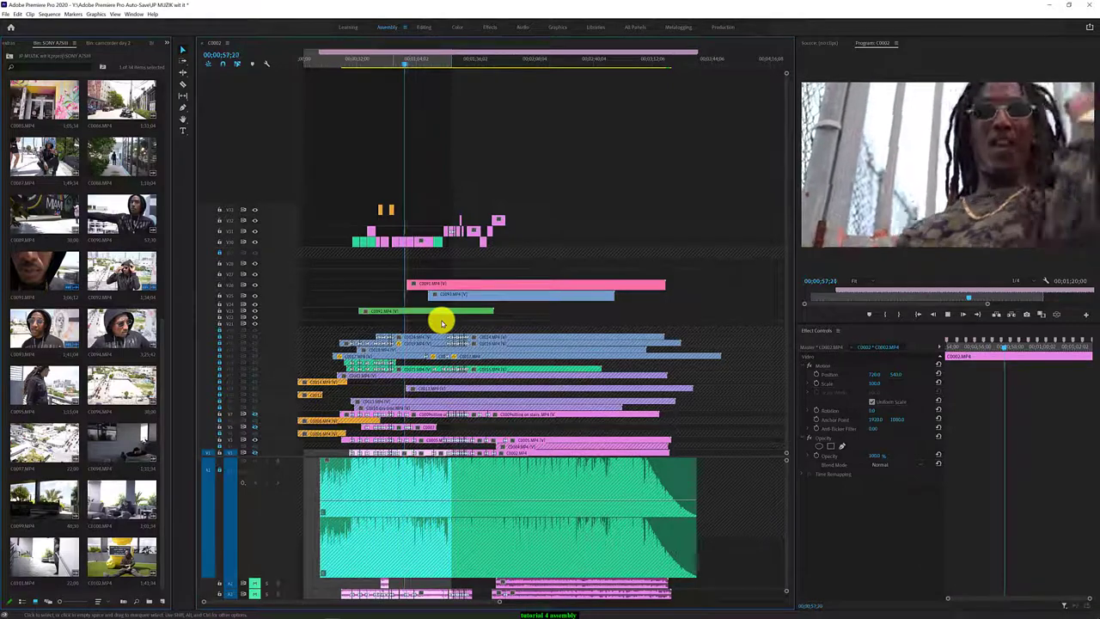
pyautogui.press('space')
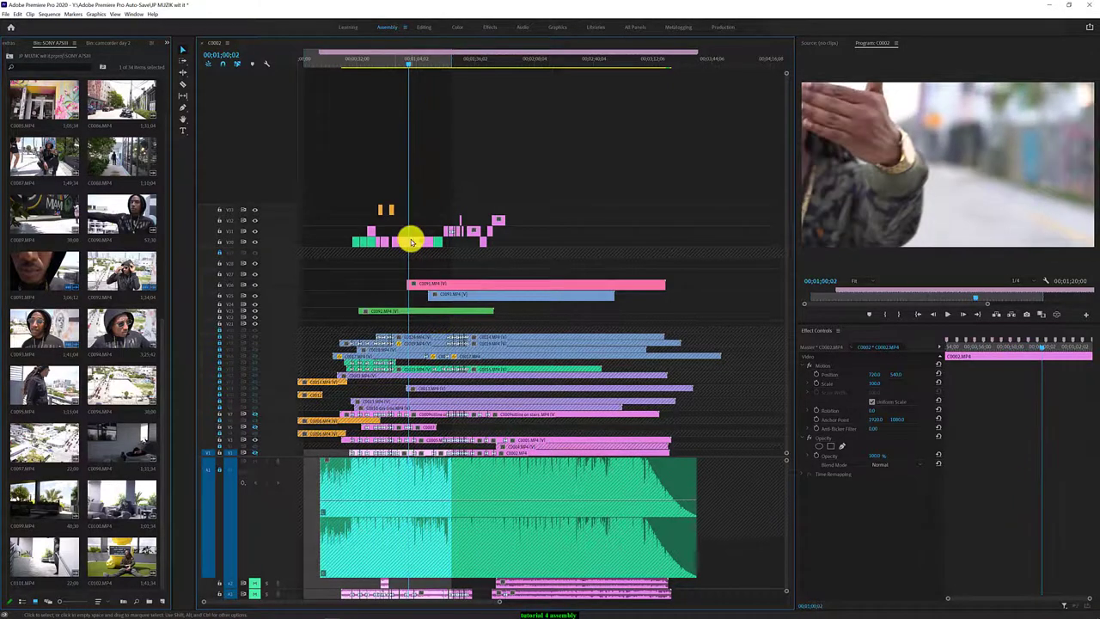
# Select clip C0005, switch on video tracks from V16 down to V1, and zoom in
pyautogui.click(412, 242)
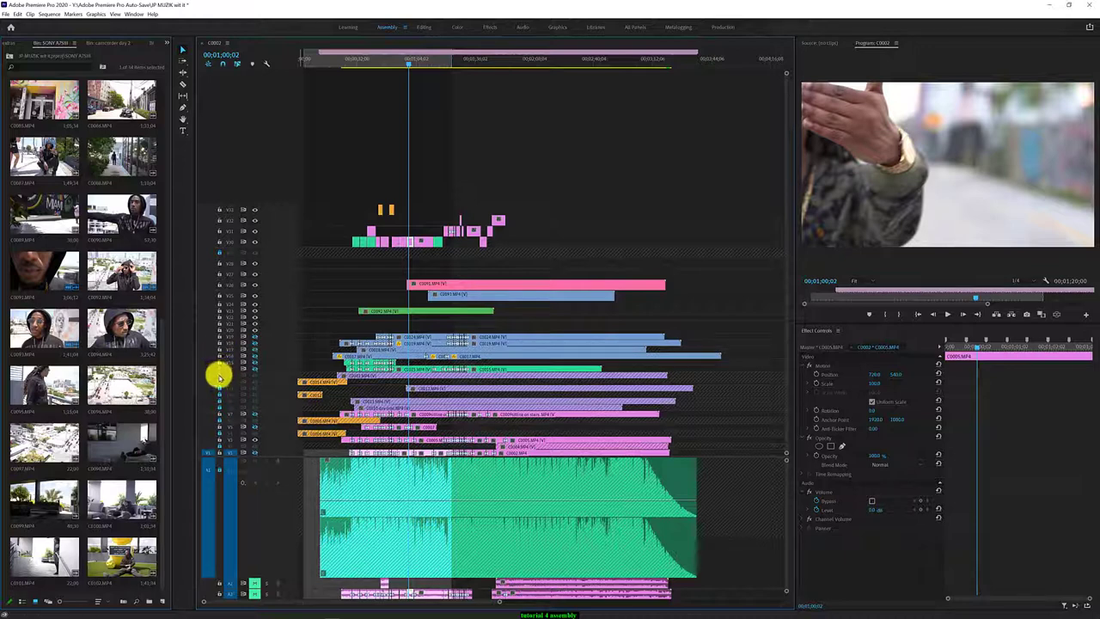
pyautogui.moveTo(220, 375); pyautogui.dragTo(219, 384)
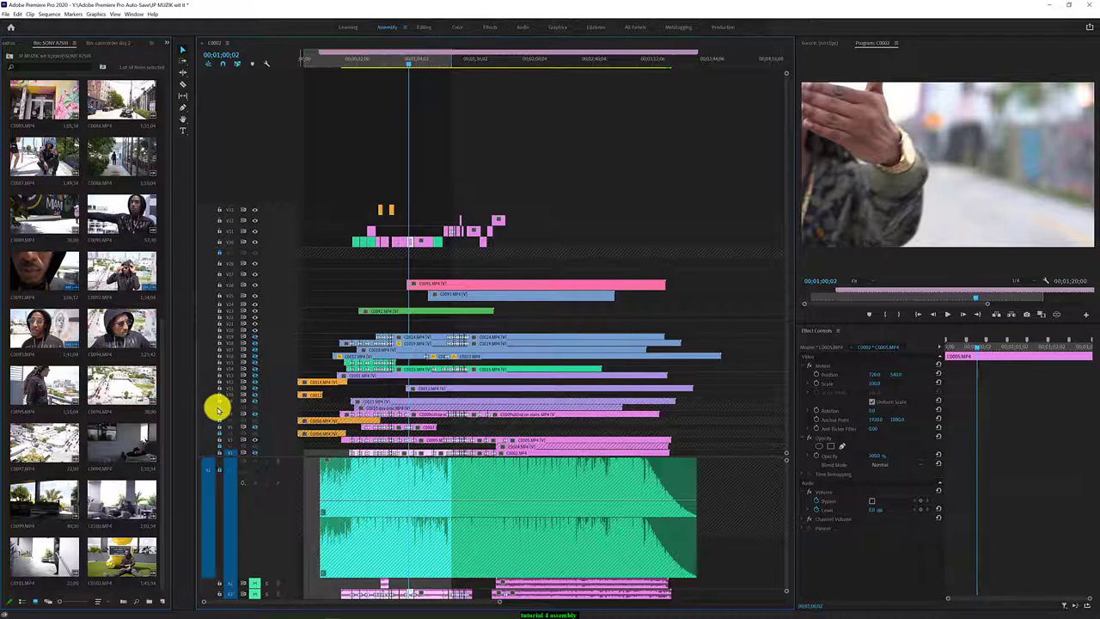
pyautogui.moveTo(219, 410); pyautogui.dragTo(217, 446)
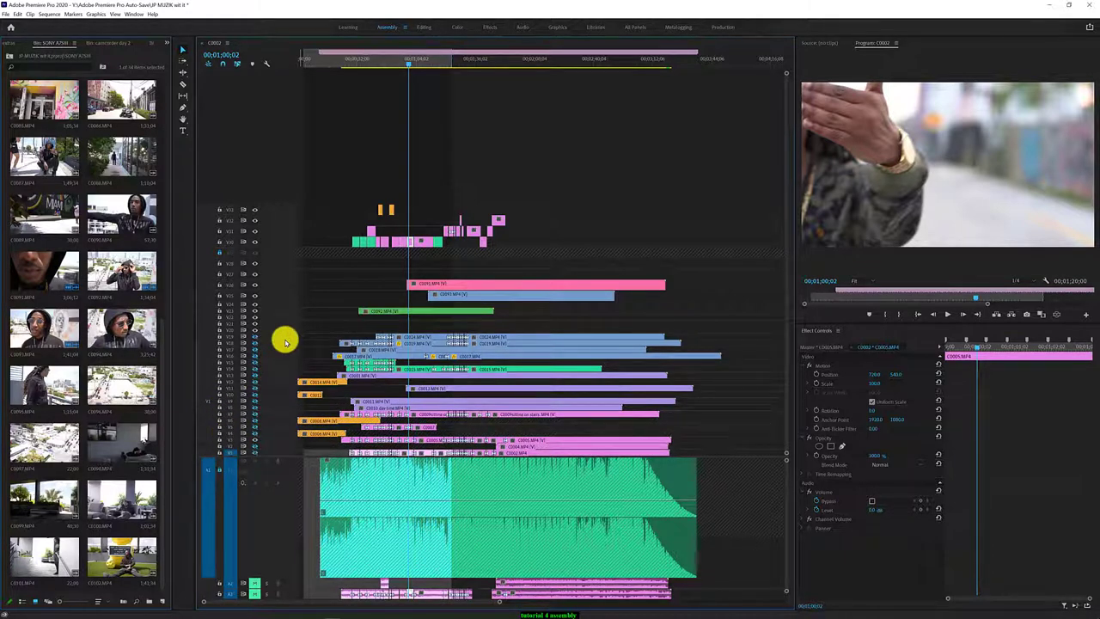
pyautogui.scroll(2, 351, 336)
pyautogui.scroll(2, 351, 336)
# Play the edit from 28 seconds in short bursts, selecting the pink C0002 clip near 39 seconds
pyautogui.scroll(2, 344, 246)
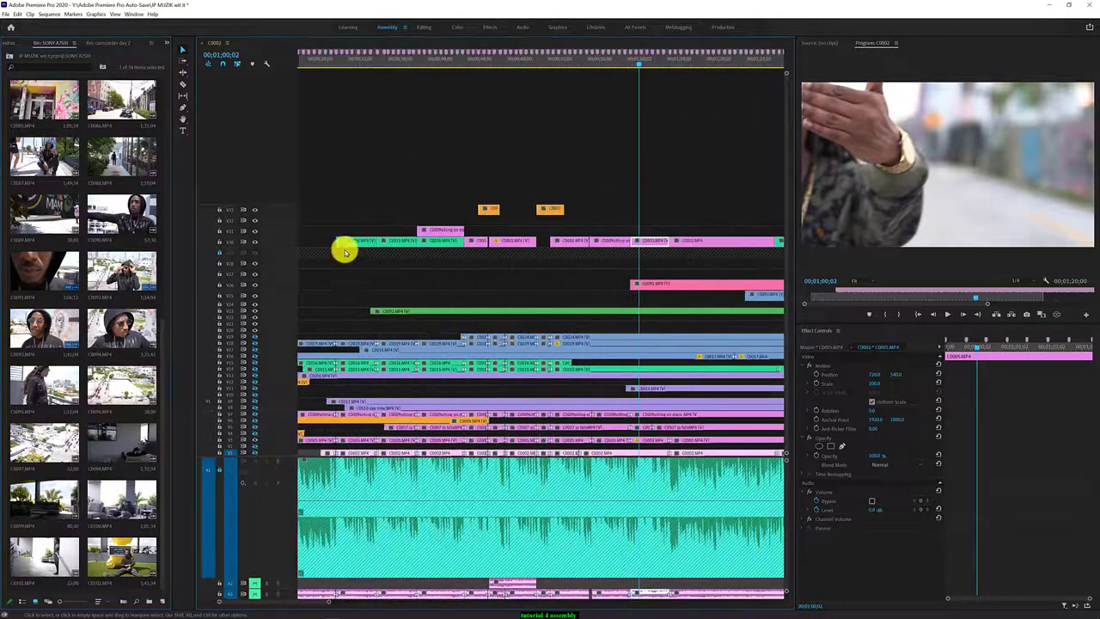
pyautogui.click(326, 66)
pyautogui.press('space')
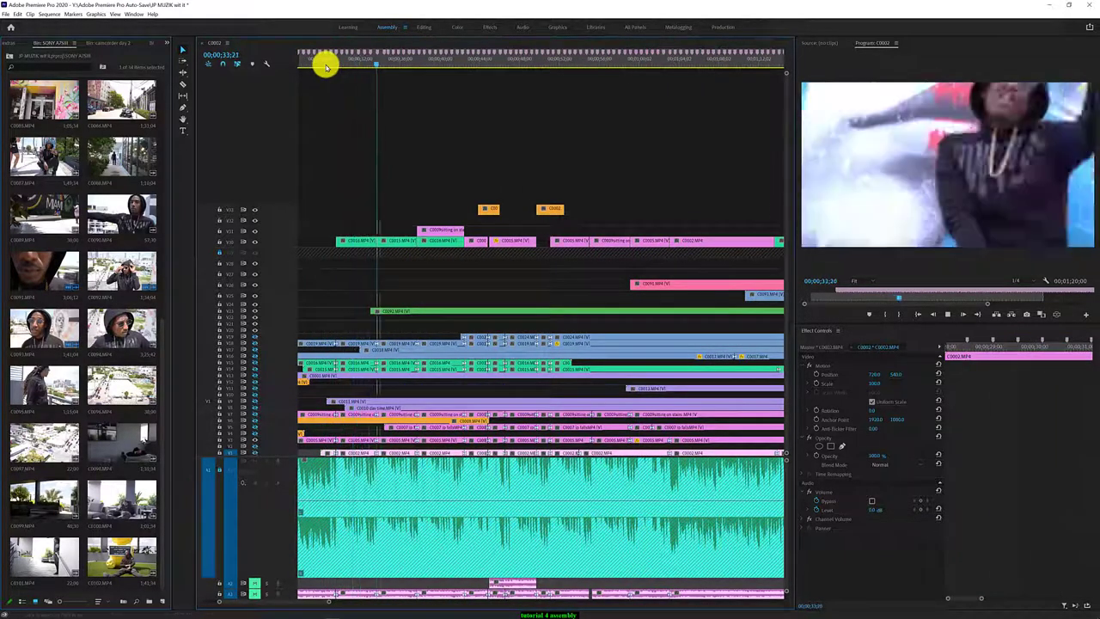
pyautogui.press('space')
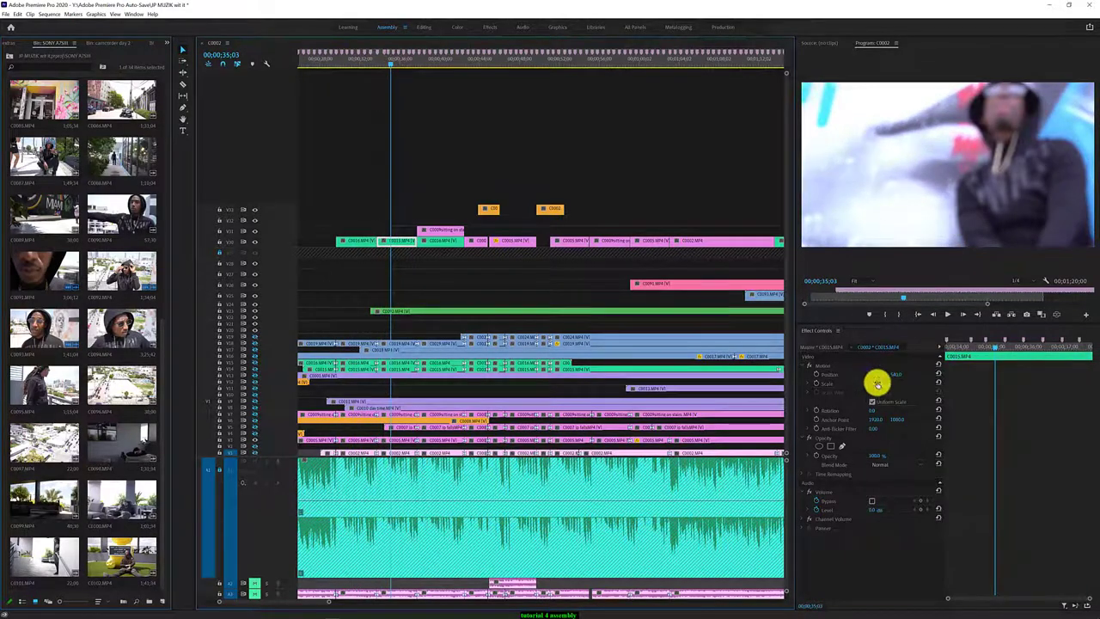
pyautogui.press('space')
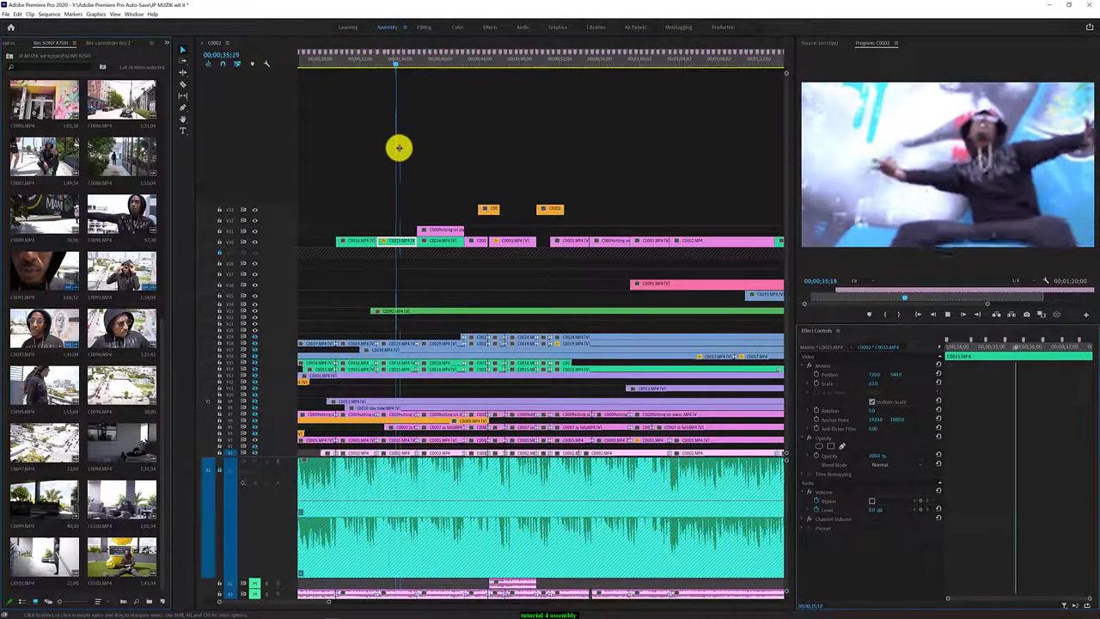
pyautogui.press('space')
pyautogui.click(441, 232)
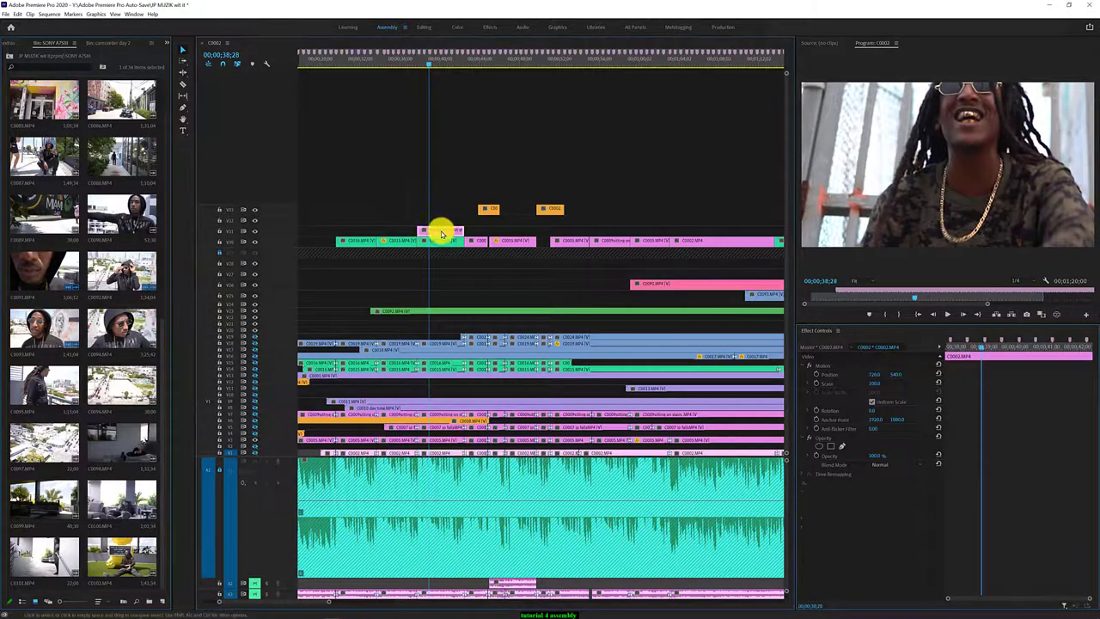
pyautogui.press('space')
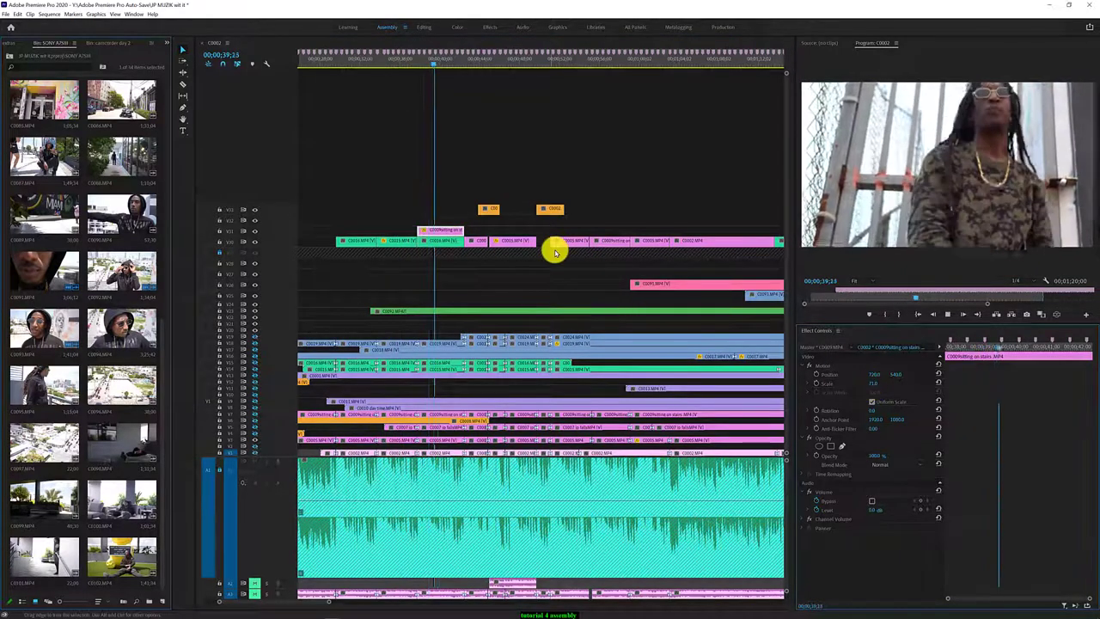
pyautogui.press('space')
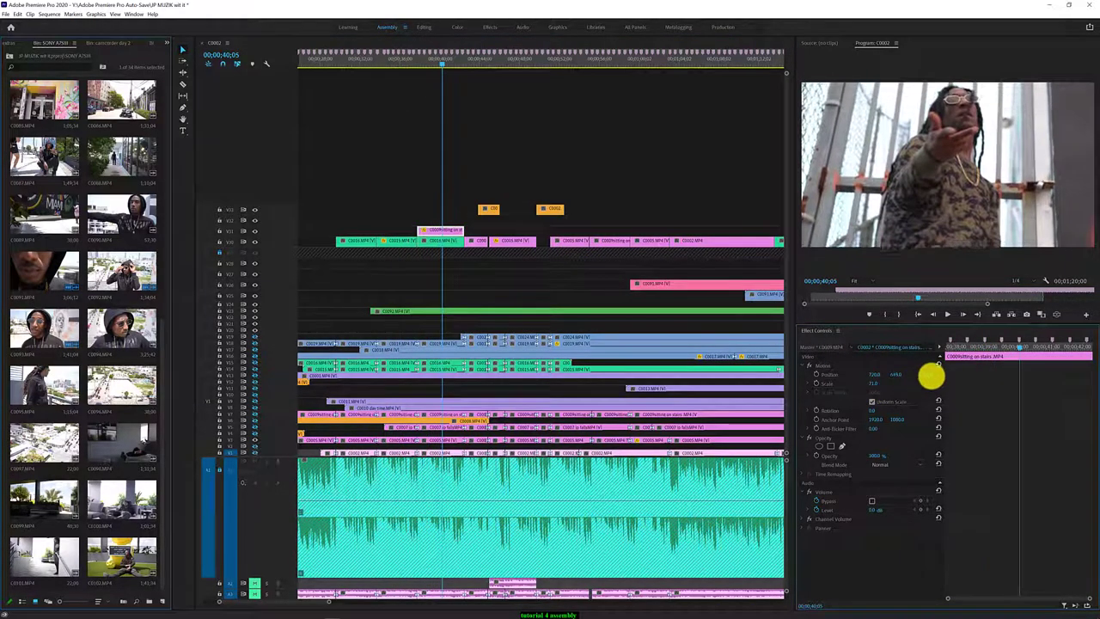
pyautogui.press('space')
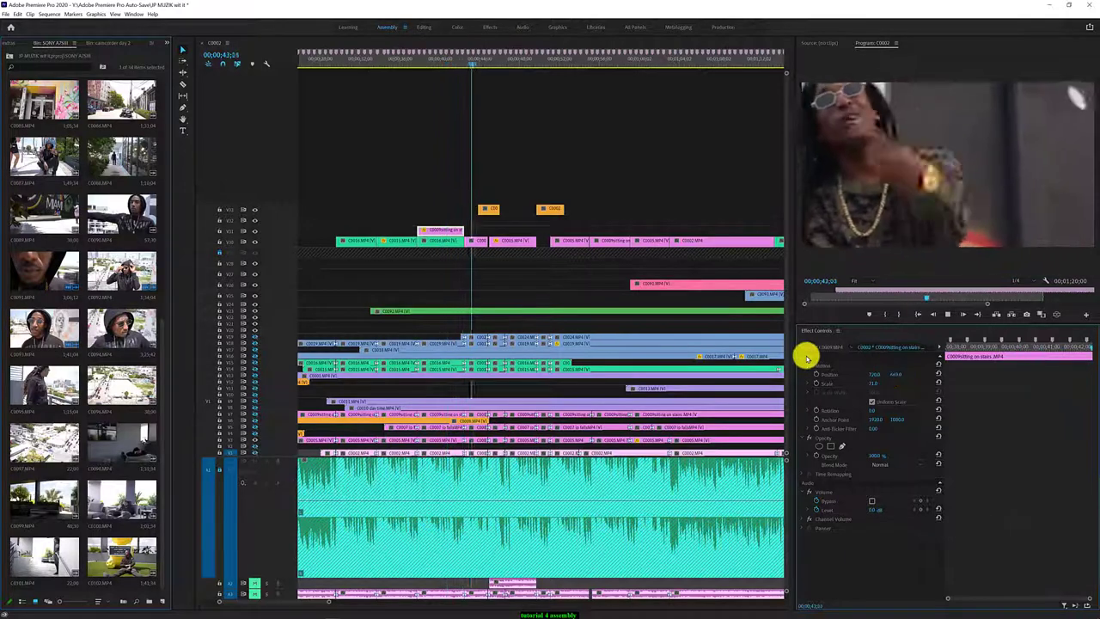
# Inspect clips C0007 and C0005 around 45–47 seconds, then play on to about 55 seconds
pyautogui.click(479, 239)
pyautogui.click(872, 382)
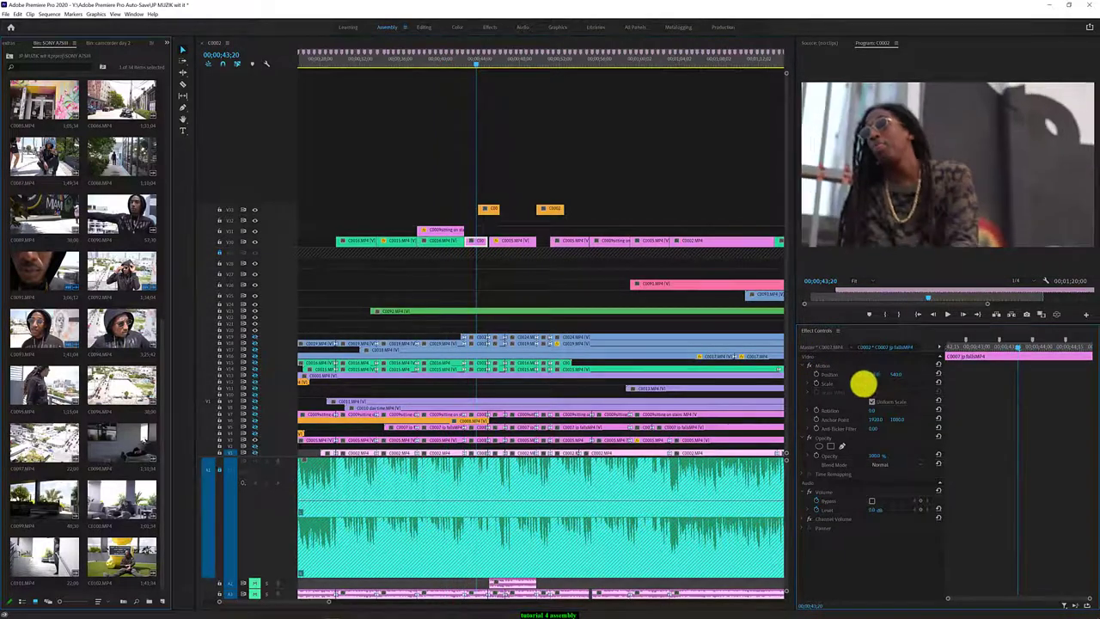
pyautogui.press('space')
pyautogui.click(492, 208)
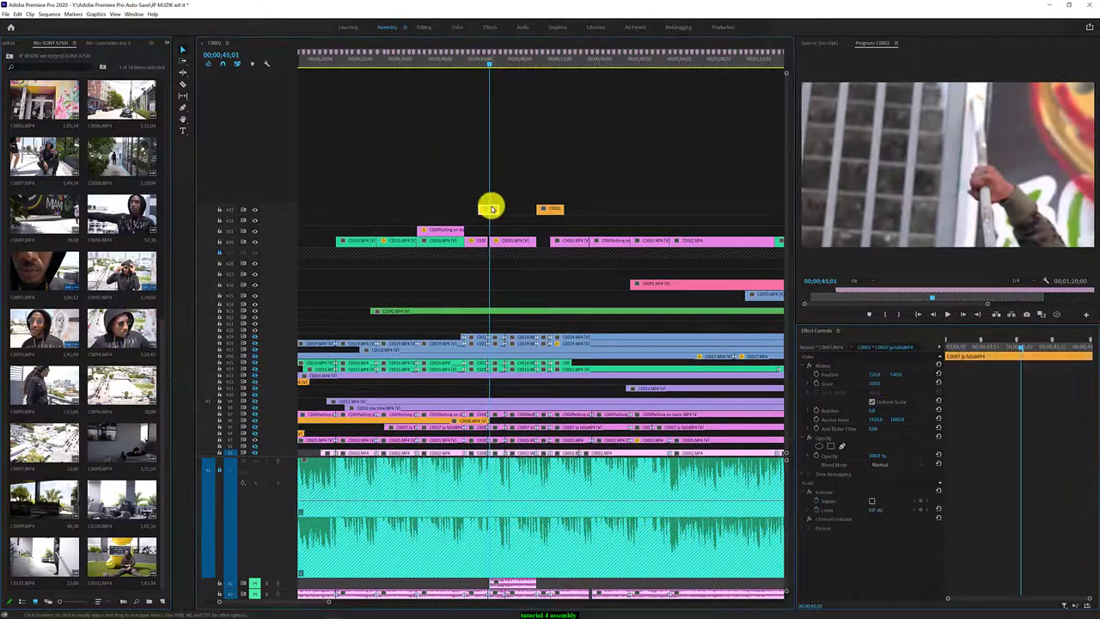
pyautogui.click(521, 244)
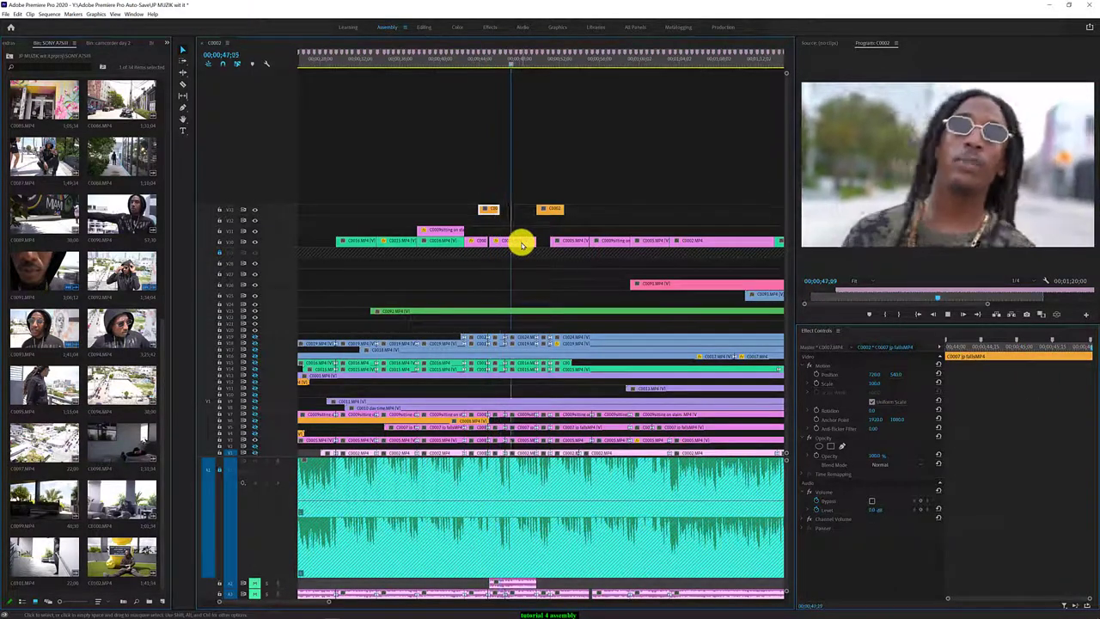
pyautogui.press('space')
pyautogui.click(878, 382)
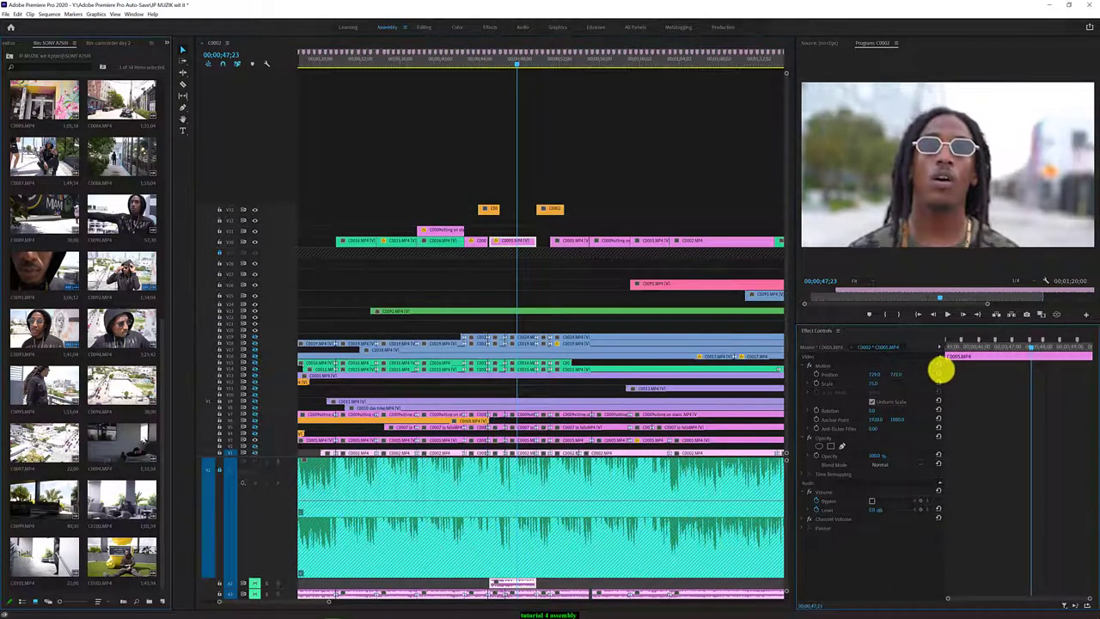
pyautogui.press('space')
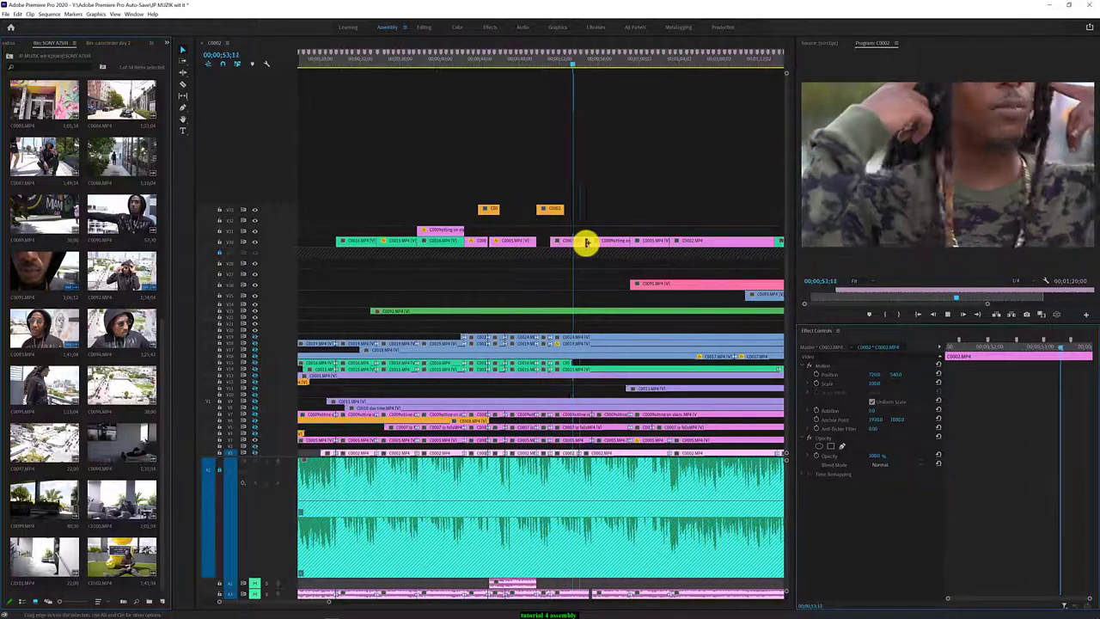
pyautogui.press('space')
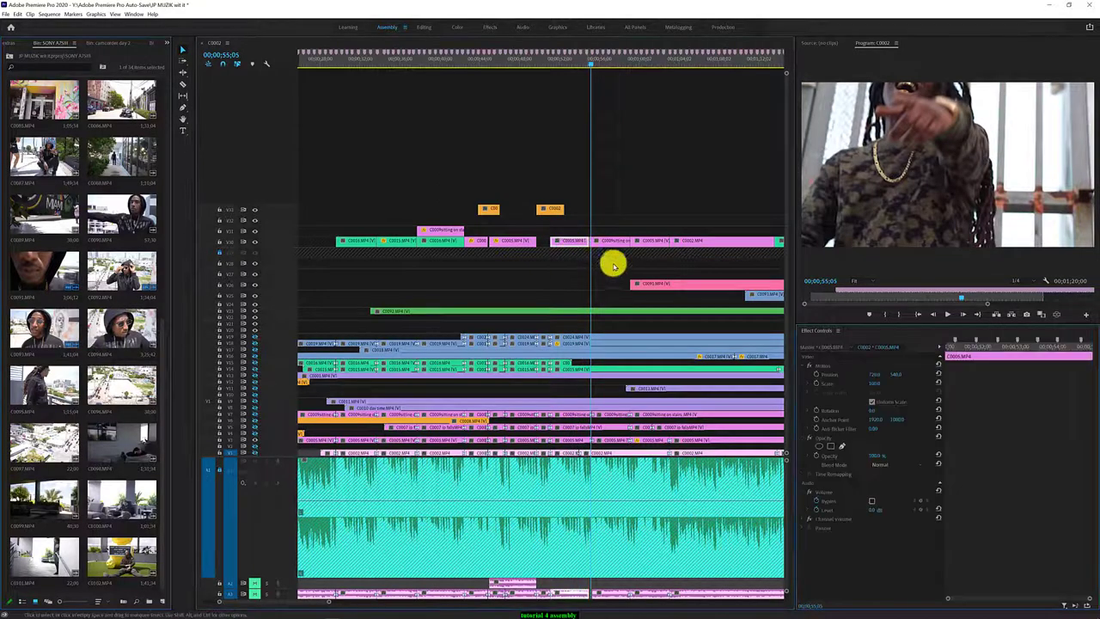
# Scale clip C0009 down to show more of the frame, reviewing from about 53 seconds
pyautogui.click(567, 64)
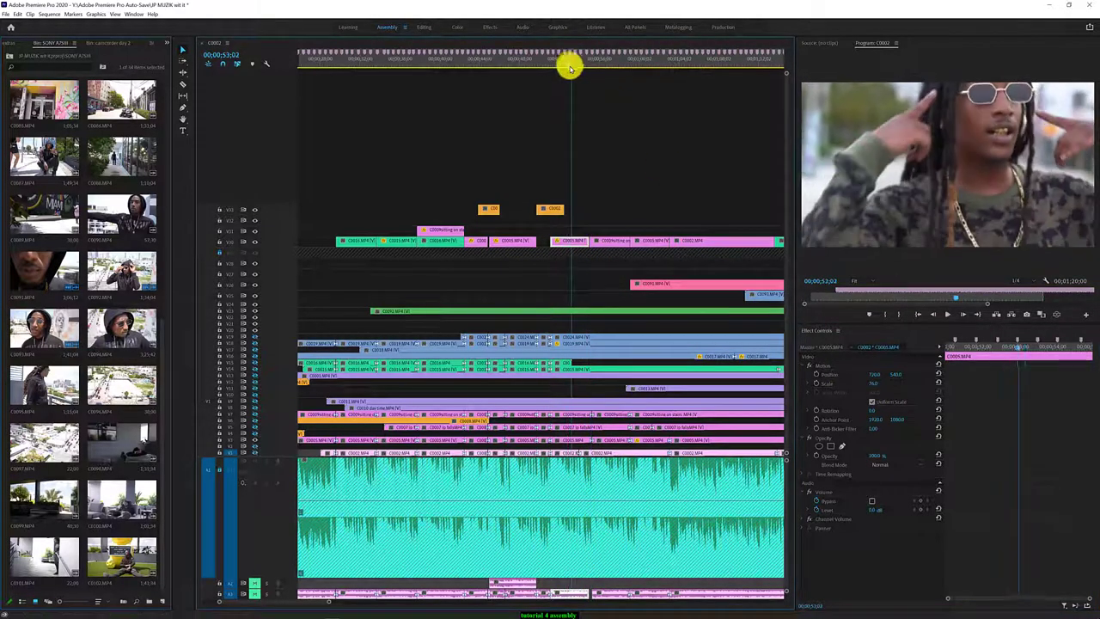
pyautogui.press('space')
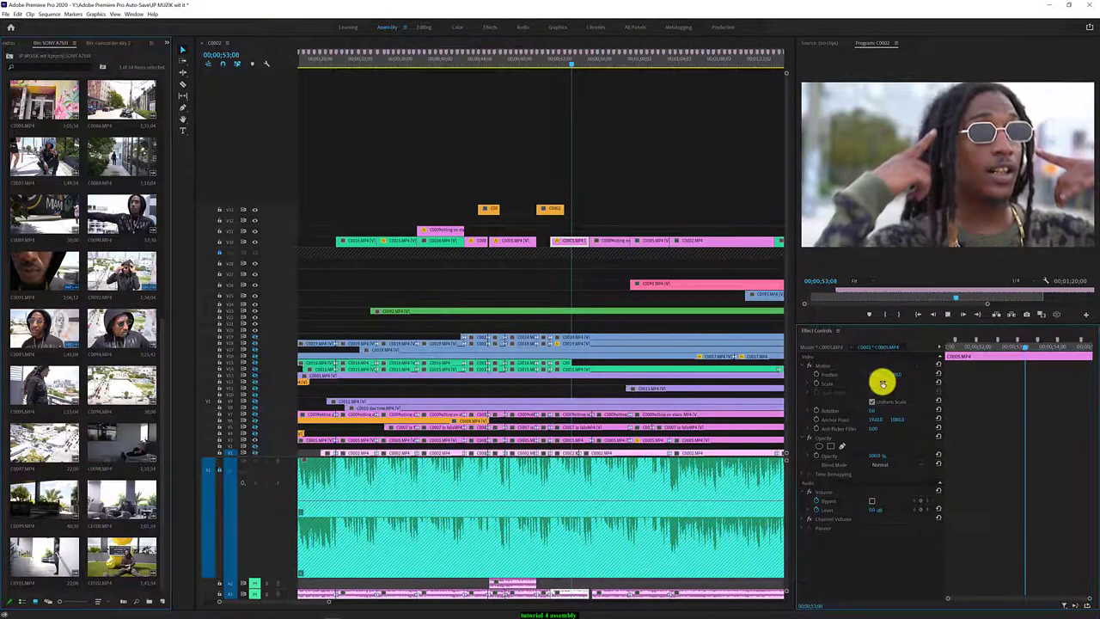
pyautogui.press('space')
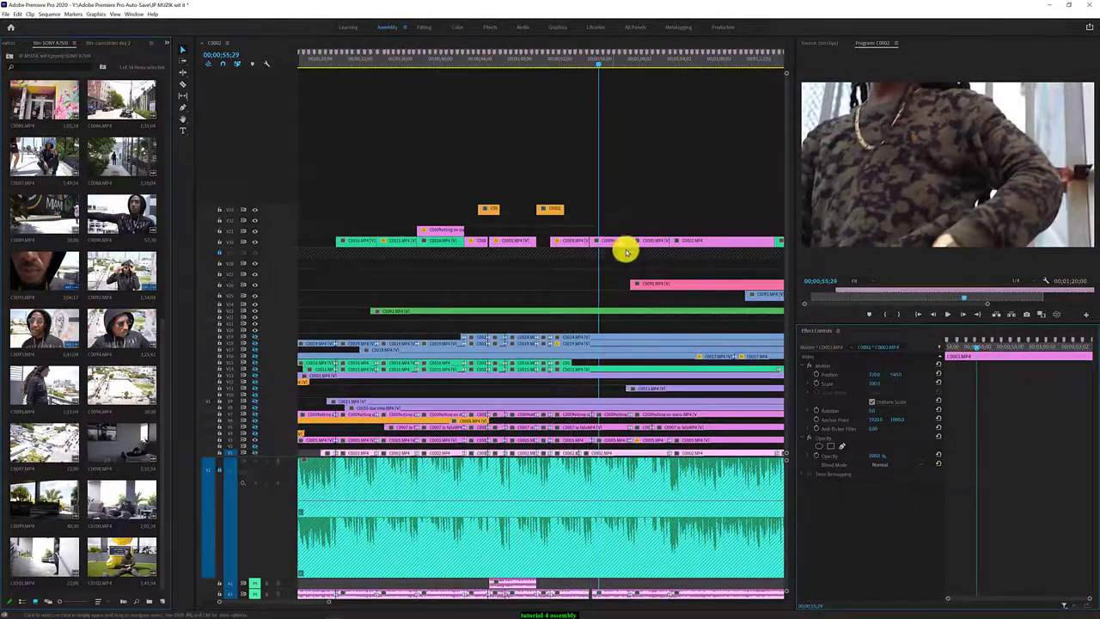
pyautogui.click(615, 245)
pyautogui.moveTo(870, 384); pyautogui.dragTo(910, 372)
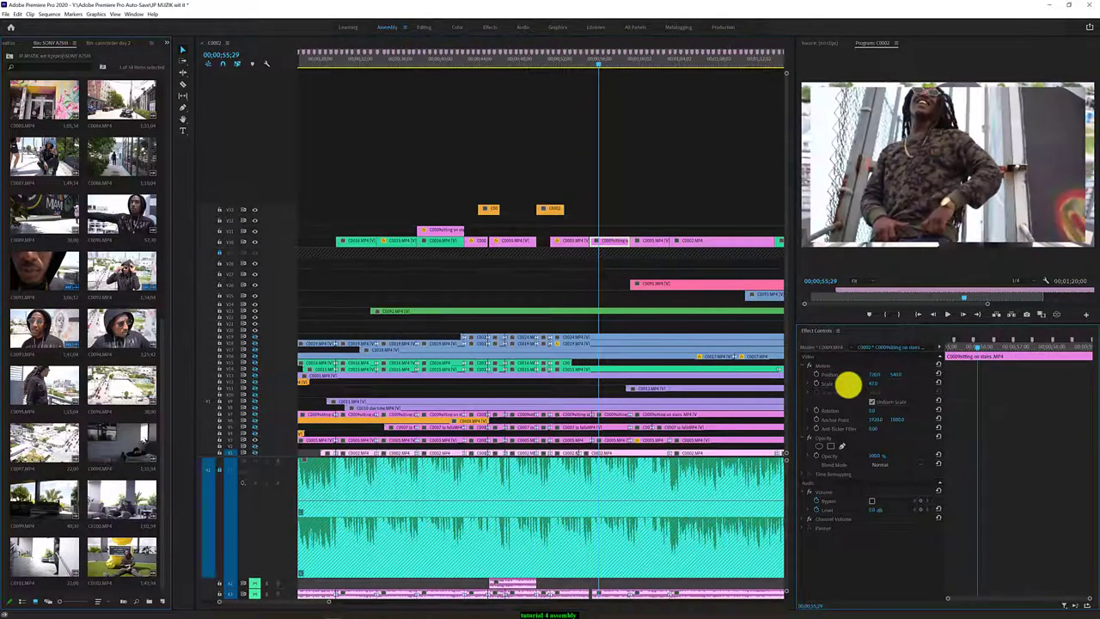
pyautogui.press('space')
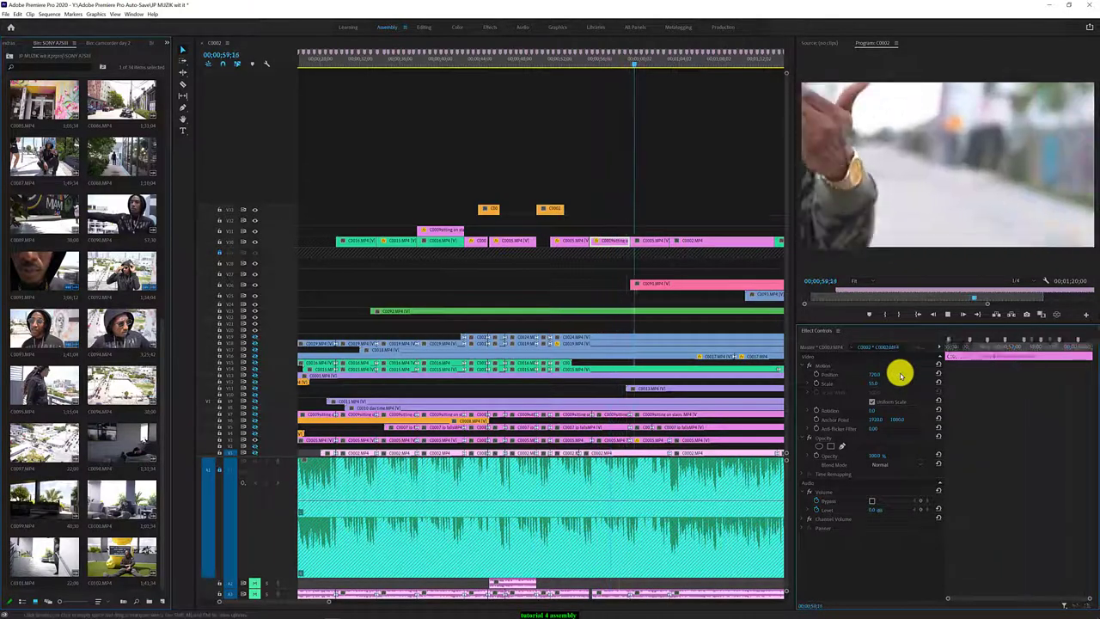
pyautogui.press('space')
# Select clip C0005, play to the C0002 shot, then rewind to about 58 seconds
pyautogui.click(660, 244)
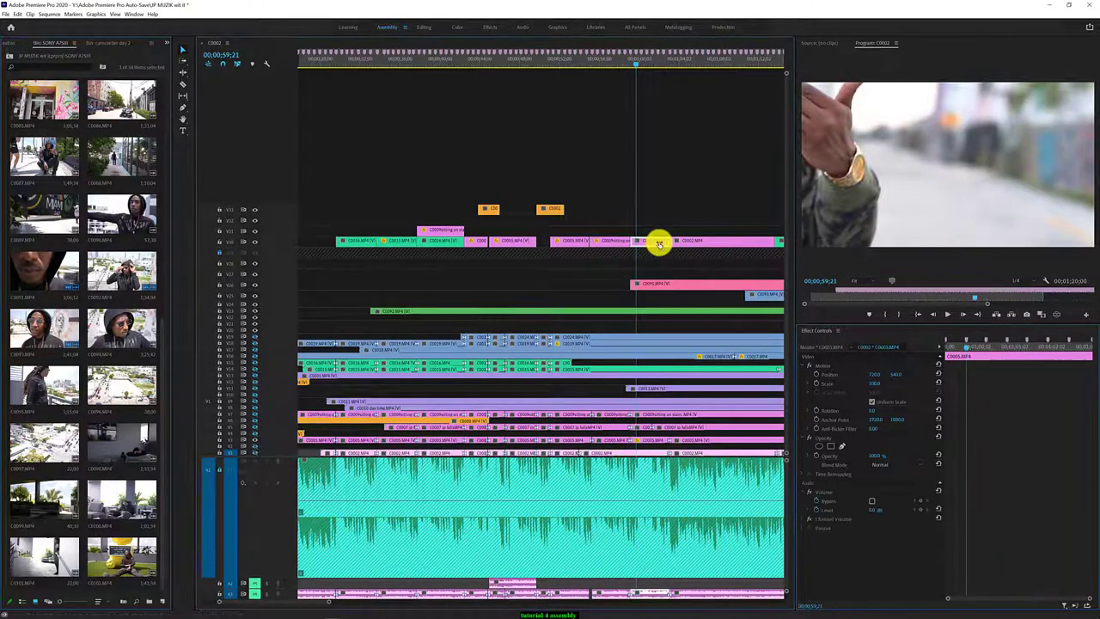
pyautogui.click(864, 378)
pyautogui.press('space')
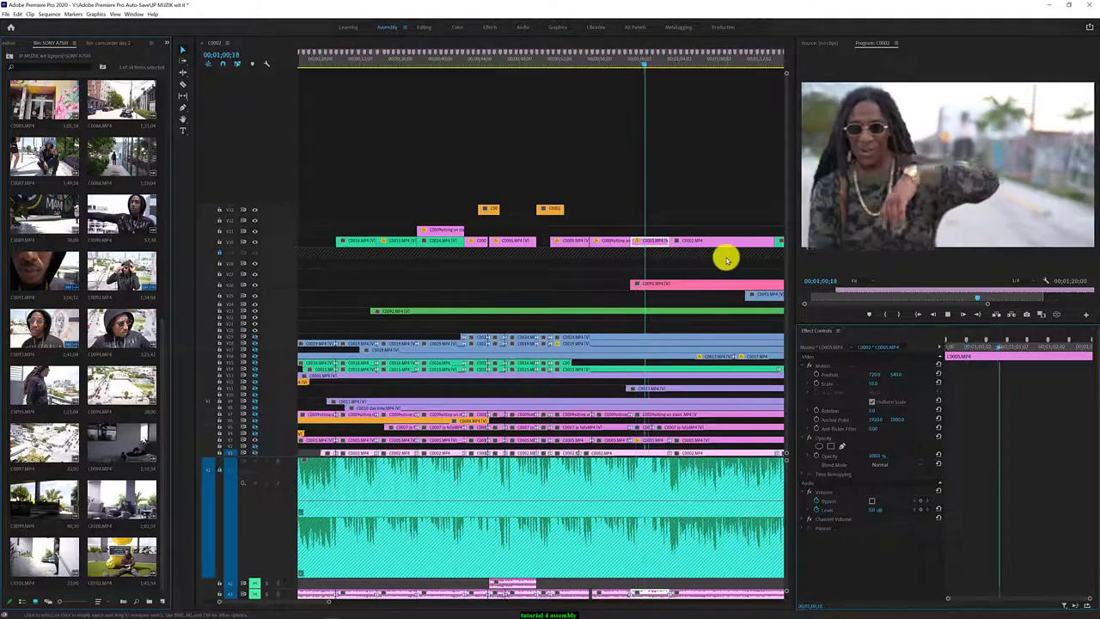
pyautogui.press('space')
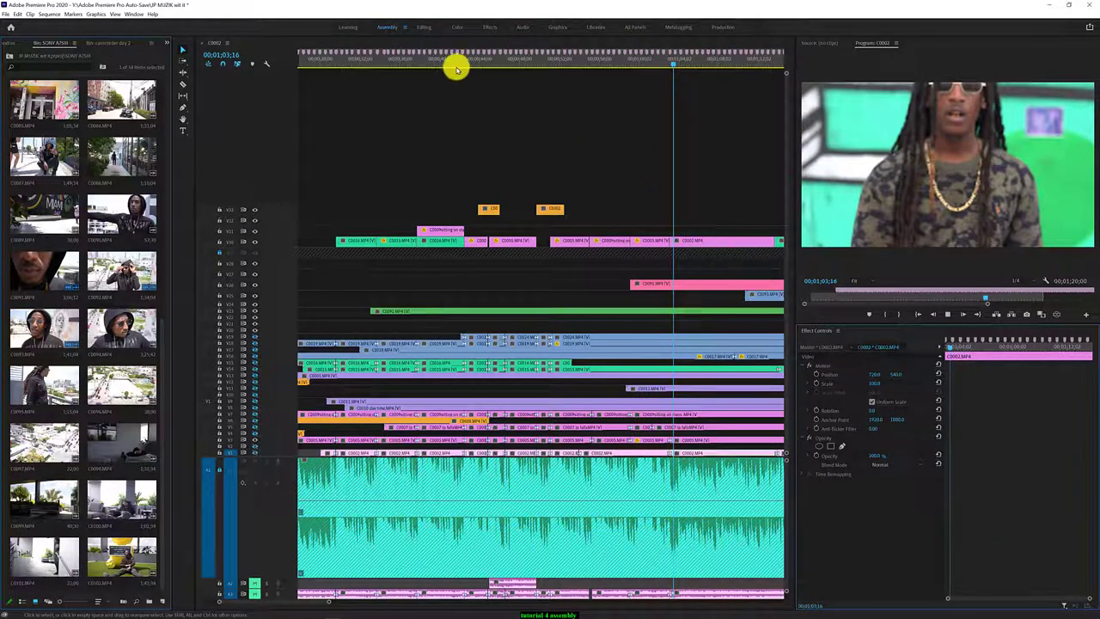
pyautogui.moveTo(670, 58); pyautogui.dragTo(626, 81)
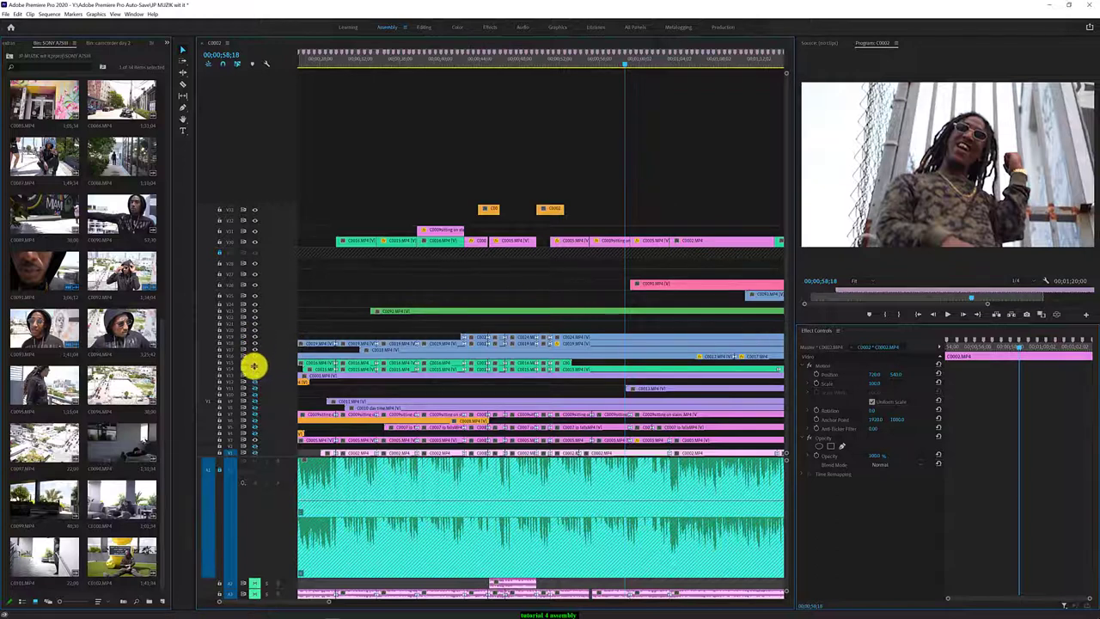
# Play the source footage of clips C0002 and C0005 in the Source Monitor
pyautogui.doubleClick(609, 453)
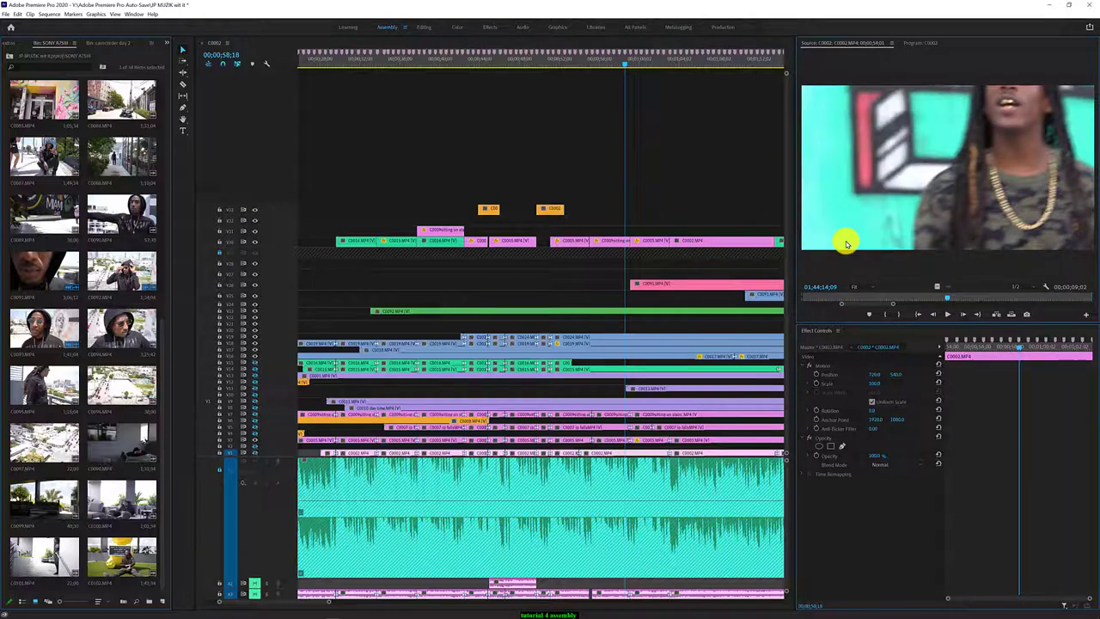
pyautogui.click(949, 315)
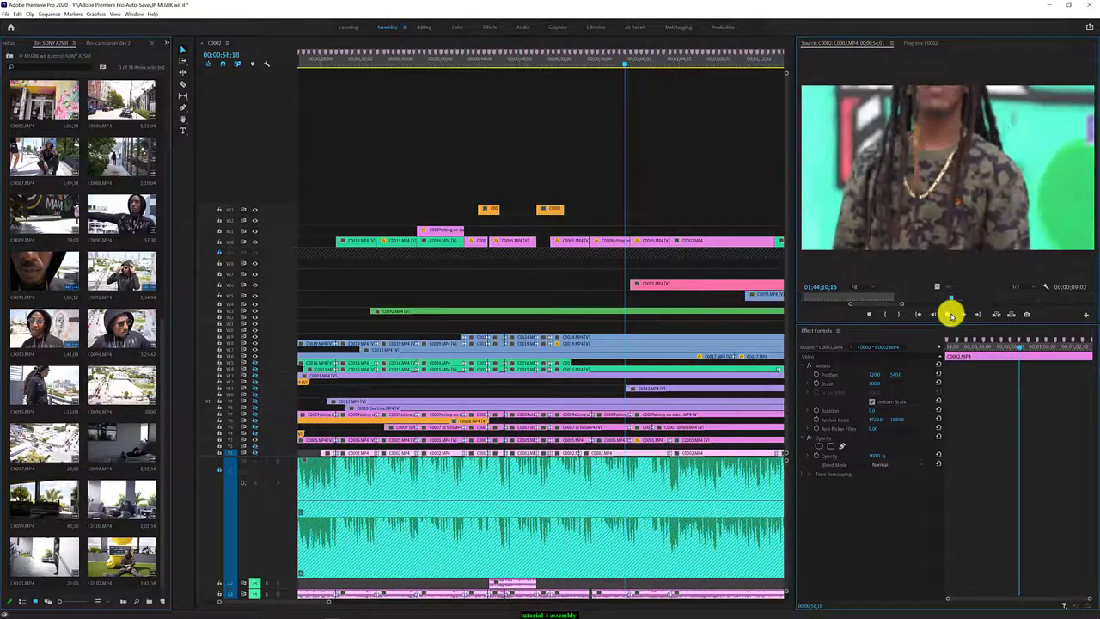
pyautogui.doubleClick(618, 438)
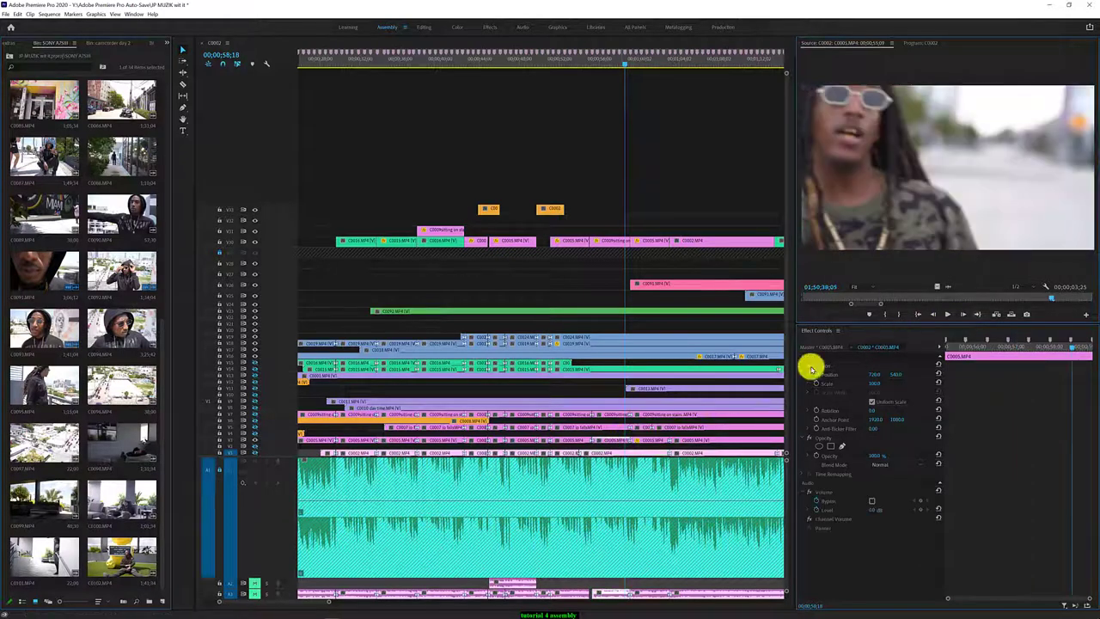
pyautogui.click(948, 314)
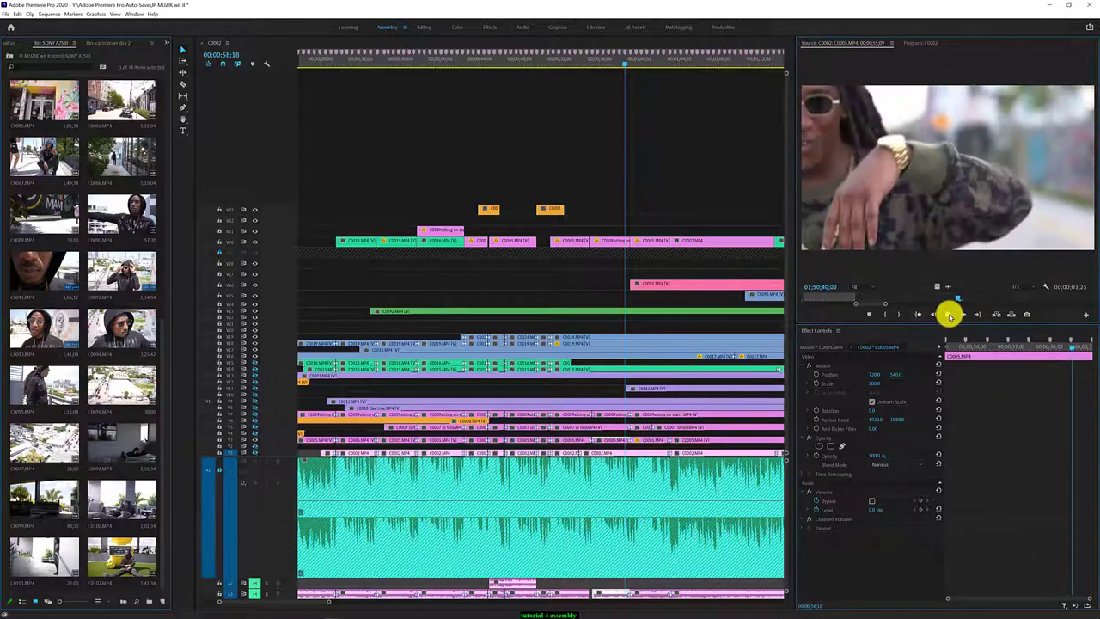
# Restore the A1 song track's full height and resume playing the sequence
pyautogui.moveTo(783, 476); pyautogui.dragTo(784, 514)
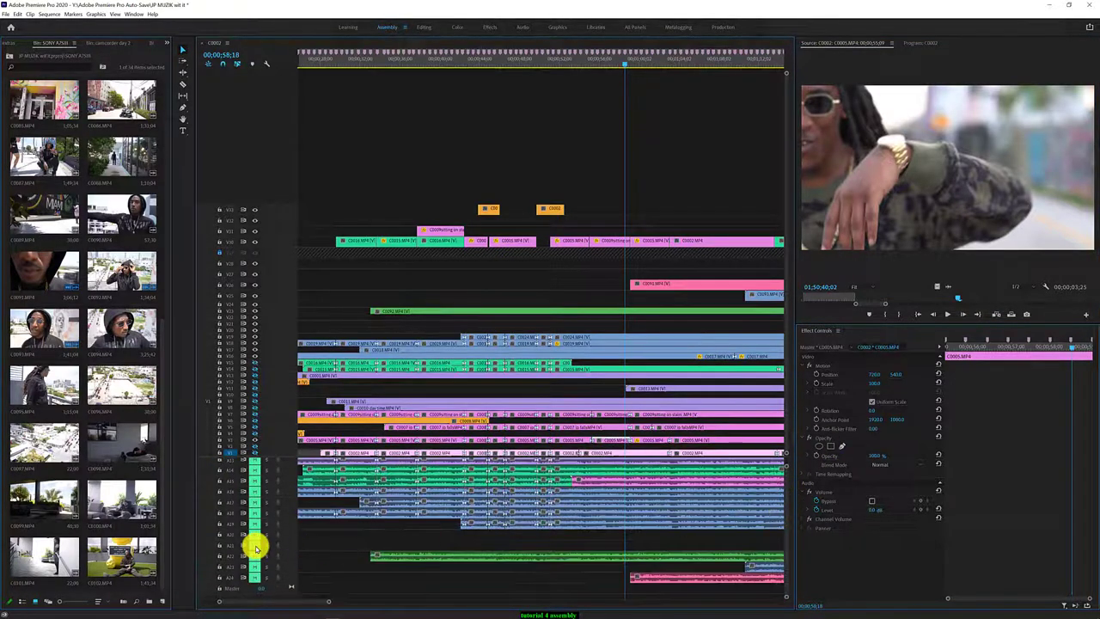
pyautogui.moveTo(785, 540)
pyautogui.mouseDown()
pyautogui.moveTo(783, 573)
pyautogui.moveTo(780, 494)
pyautogui.mouseUp()
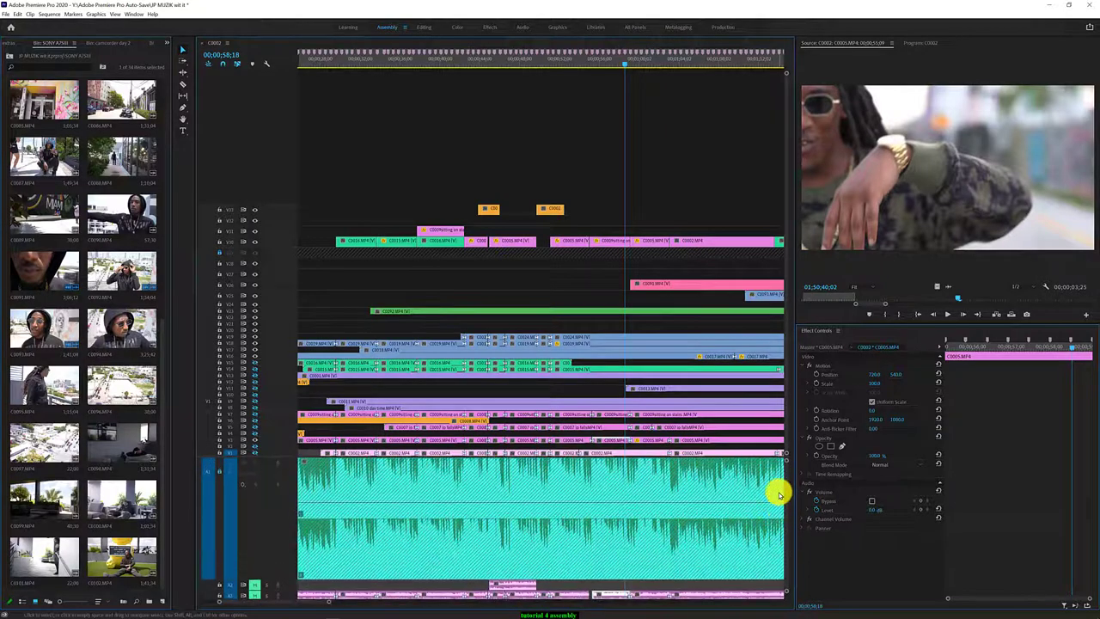
pyautogui.click(948, 315)
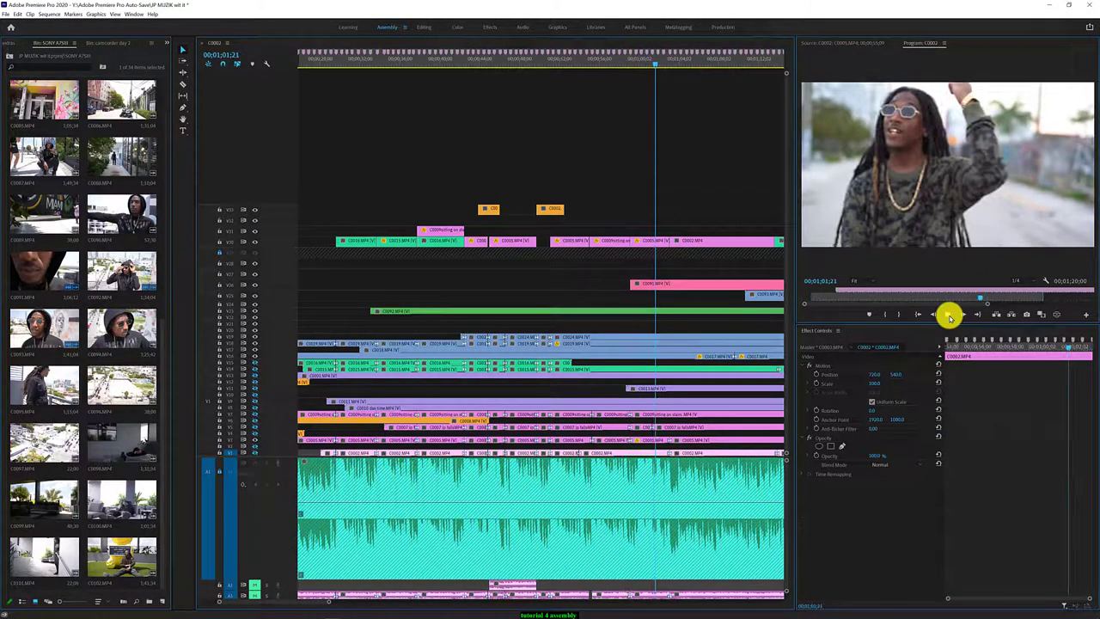
# Stop playback and apply Expand All Tracks from the Timeline Display Settings menu
pyautogui.click(660, 409)
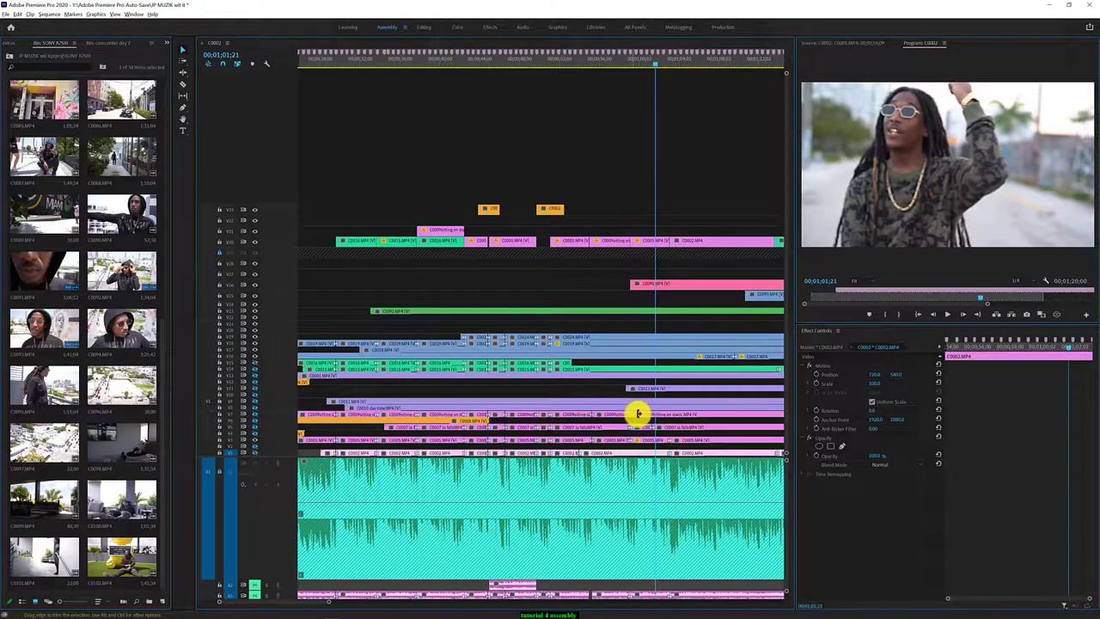
pyautogui.click(638, 406)
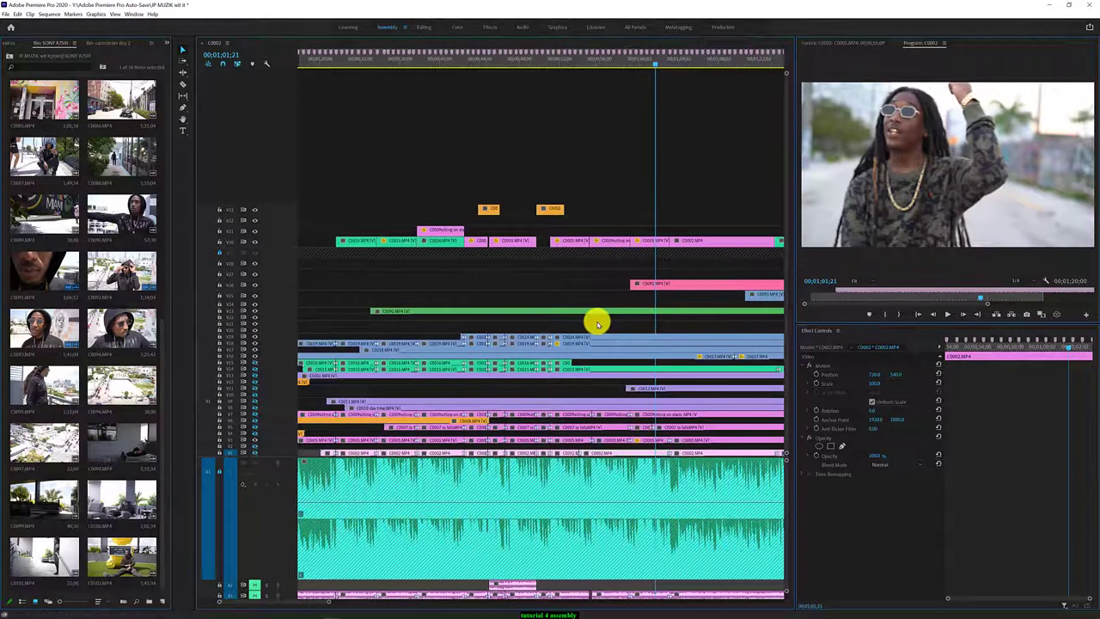
pyautogui.rightClick(277, 250)
pyautogui.click(275, 226)
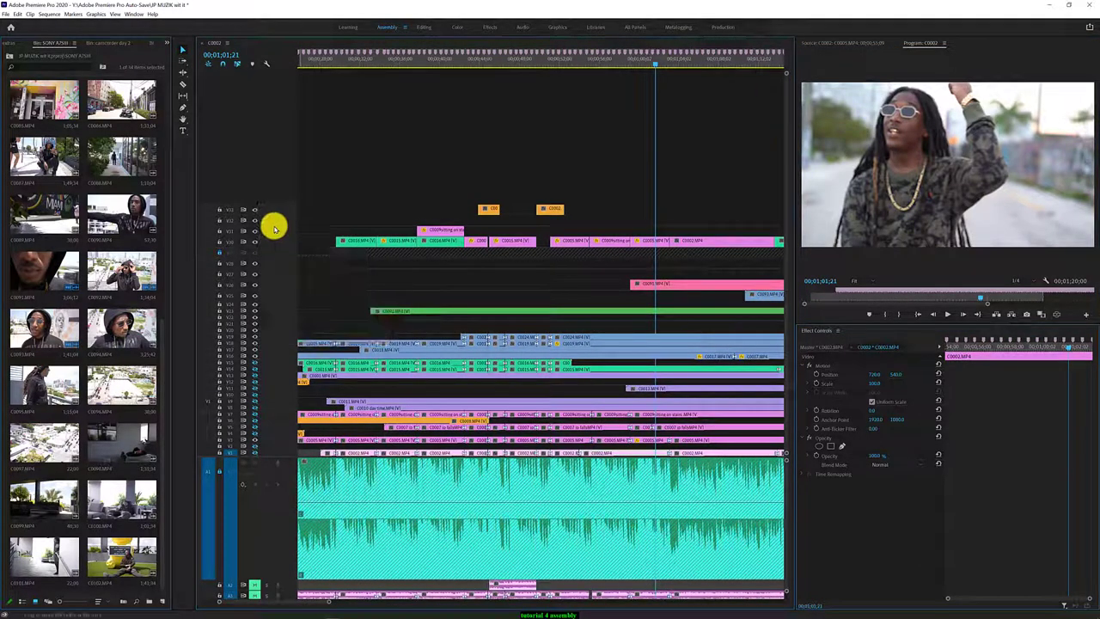
pyautogui.click(267, 64)
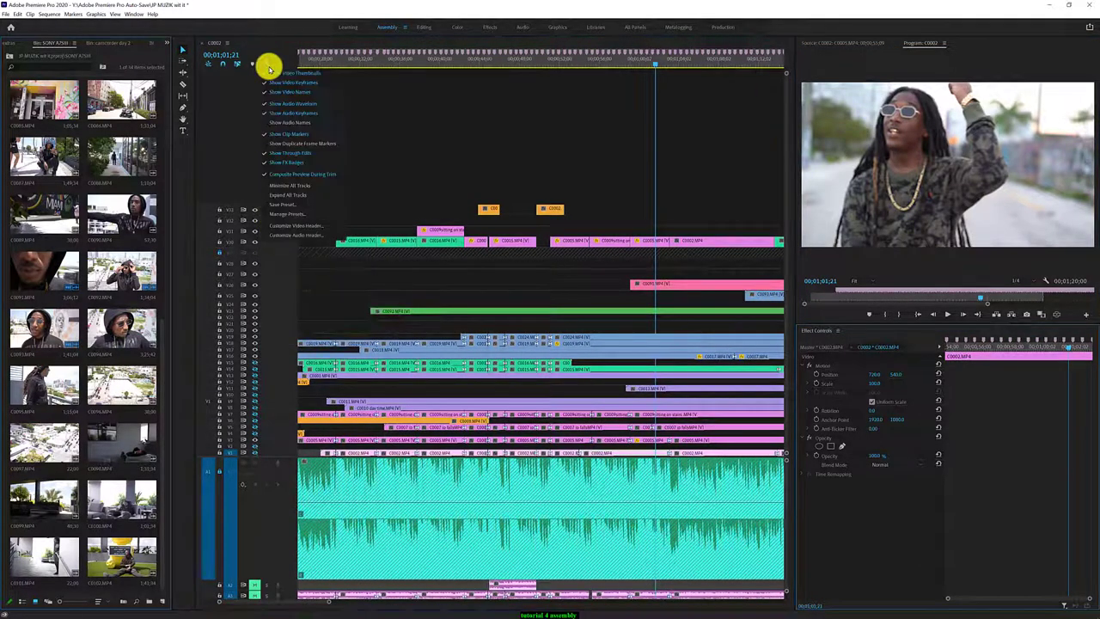
pyautogui.click(276, 196)
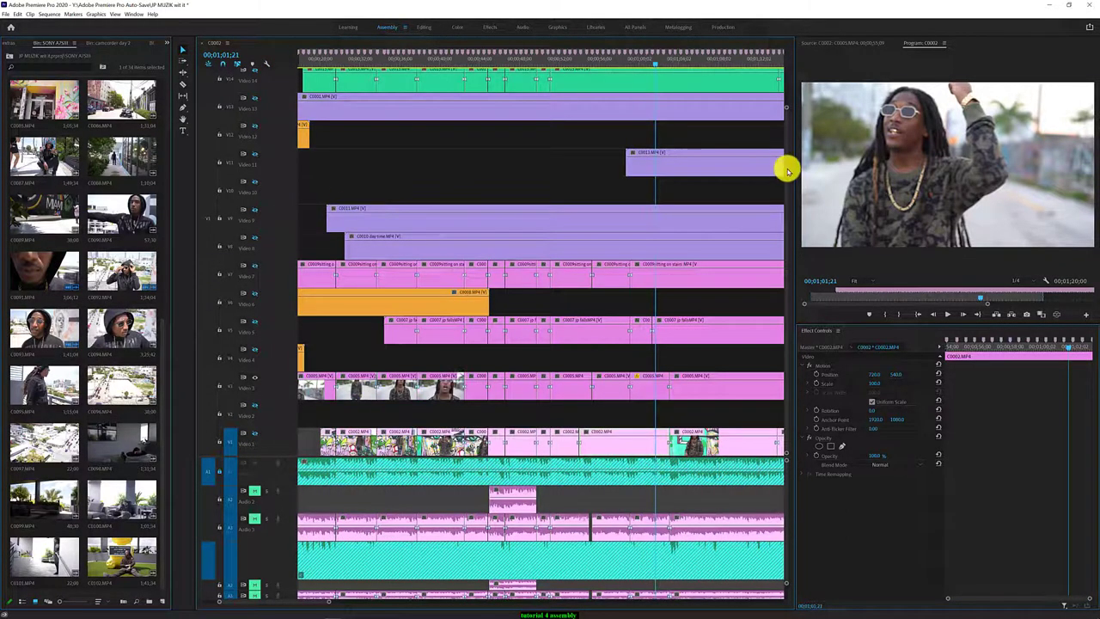
# Shrink the tracks and zoom out until V1 through V33 fit compactly in view
pyautogui.moveTo(787, 170); pyautogui.dragTo(784, 94)
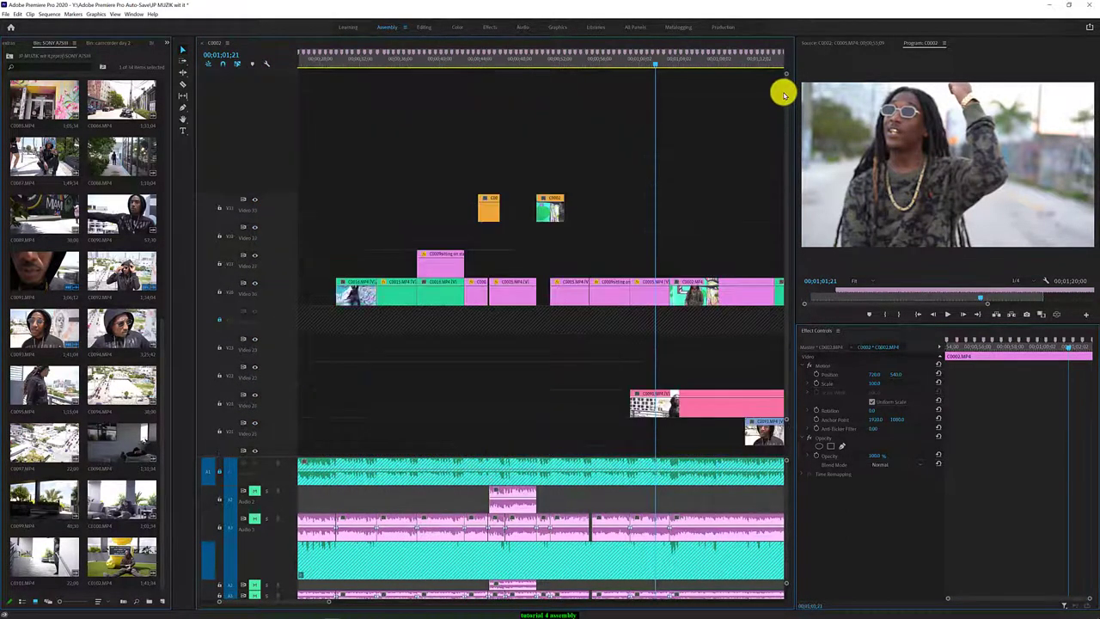
pyautogui.scroll(-1, 597, 241)
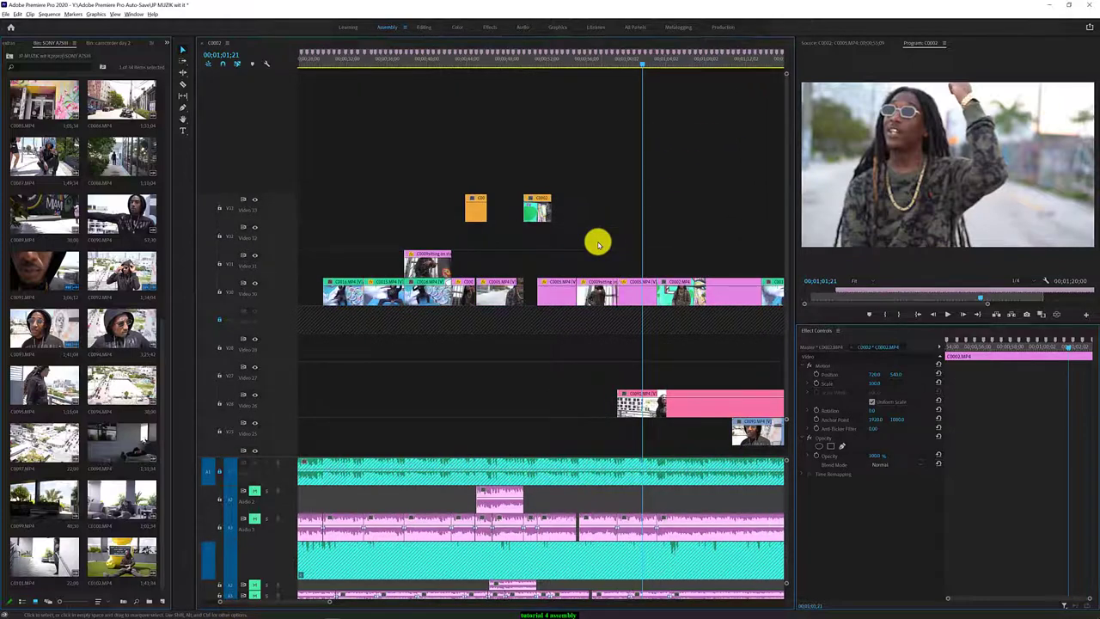
pyautogui.scroll(-1, 597, 243)
pyautogui.scroll(-1, 597, 244)
pyautogui.scroll(-1, 597, 243)
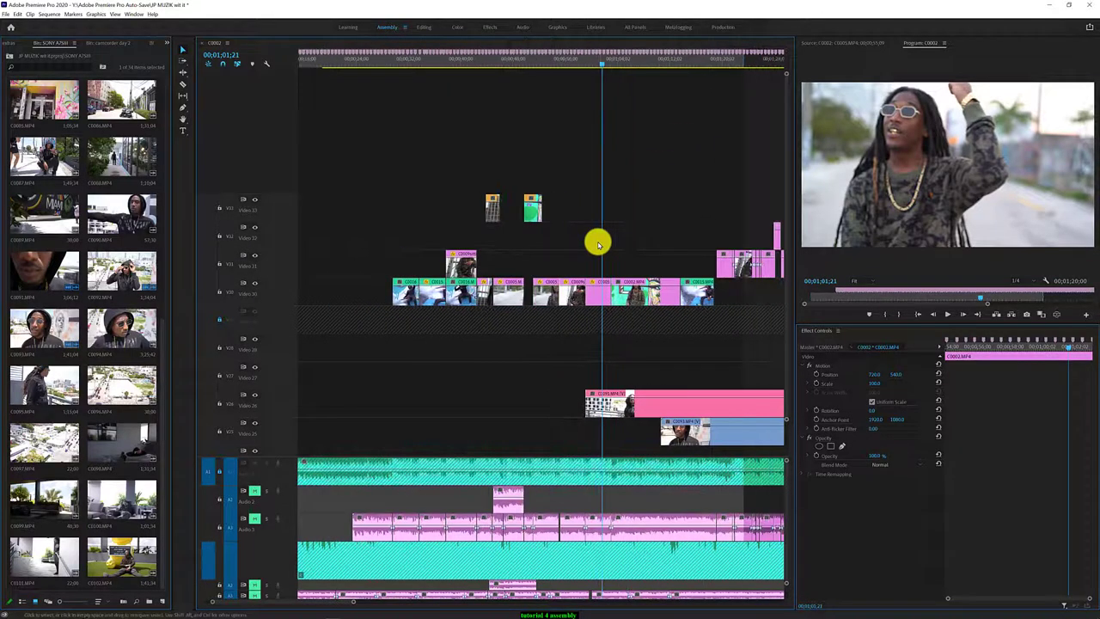
pyautogui.scroll(1, 597, 240)
pyautogui.scroll(-1, 596, 241)
pyautogui.scroll(-1, 545, 162)
pyautogui.scroll(1, 547, 164)
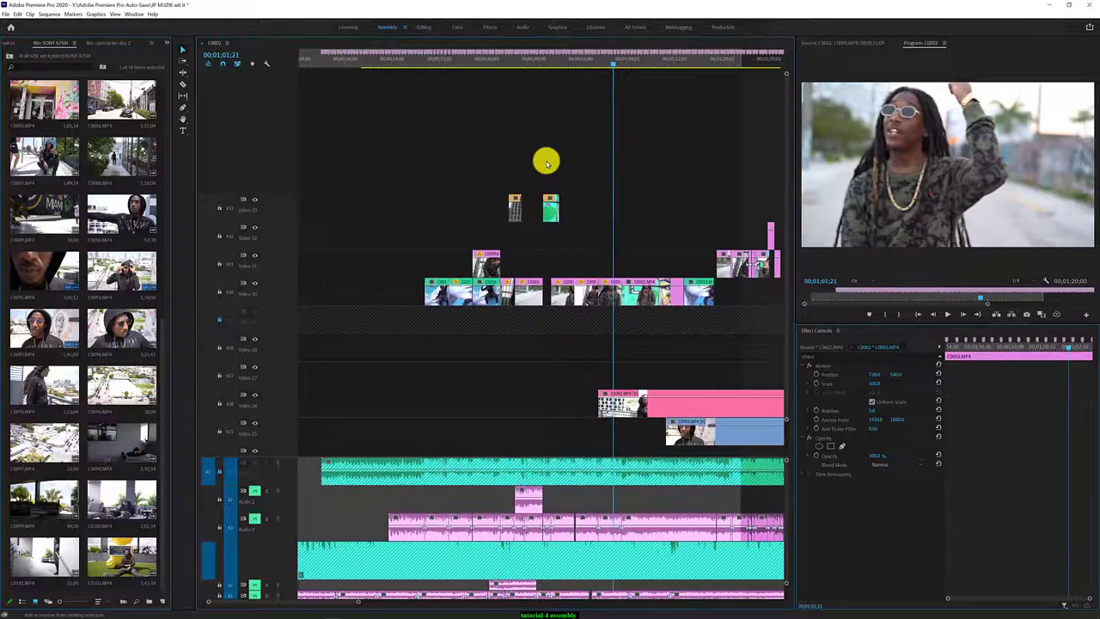
pyautogui.scroll(-3, 275, 246)
pyautogui.scroll(-2, 275, 246)
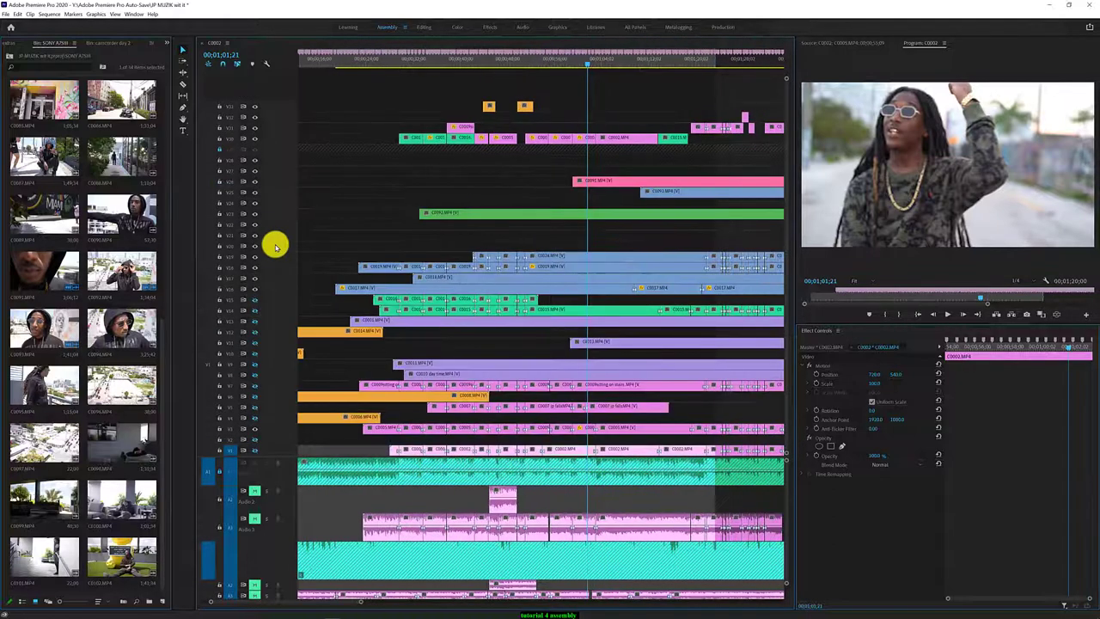
pyautogui.scroll(-1, 284, 242)
pyautogui.scroll(1, 460, 214)
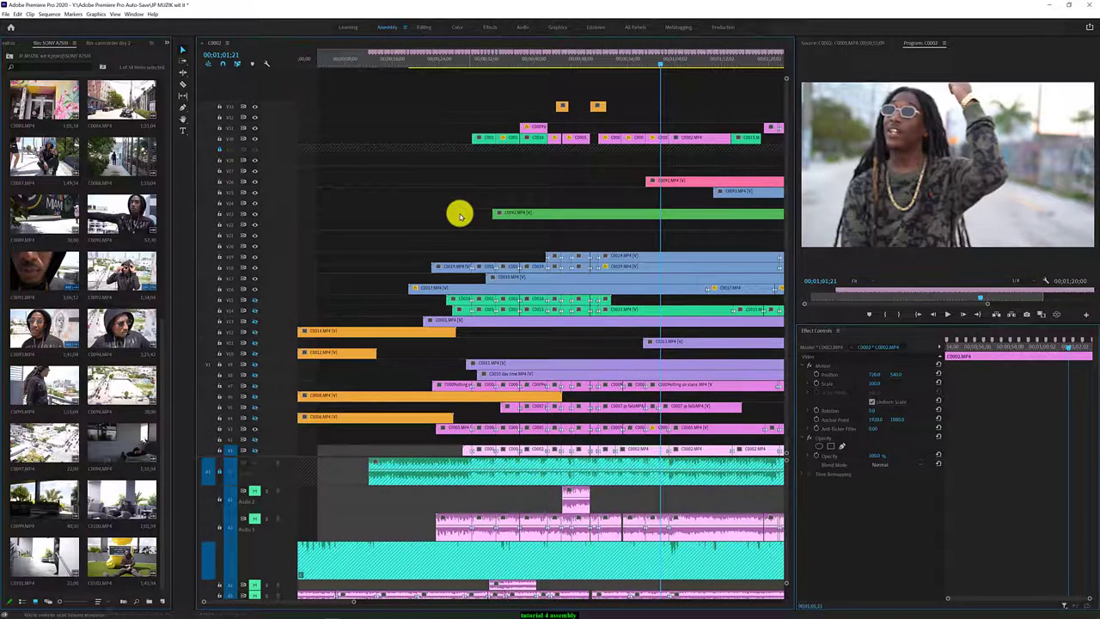
pyautogui.scroll(-3, 270, 217)
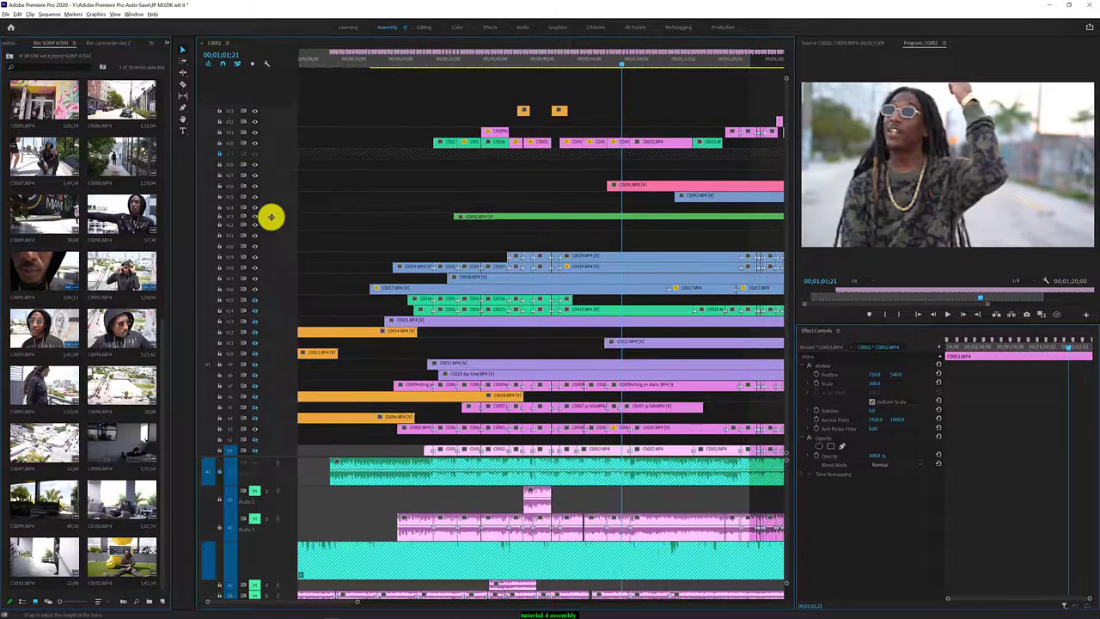
pyautogui.scroll(-1, 270, 217)
pyautogui.scroll(1, 447, 213)
pyautogui.scroll(-1, 447, 213)
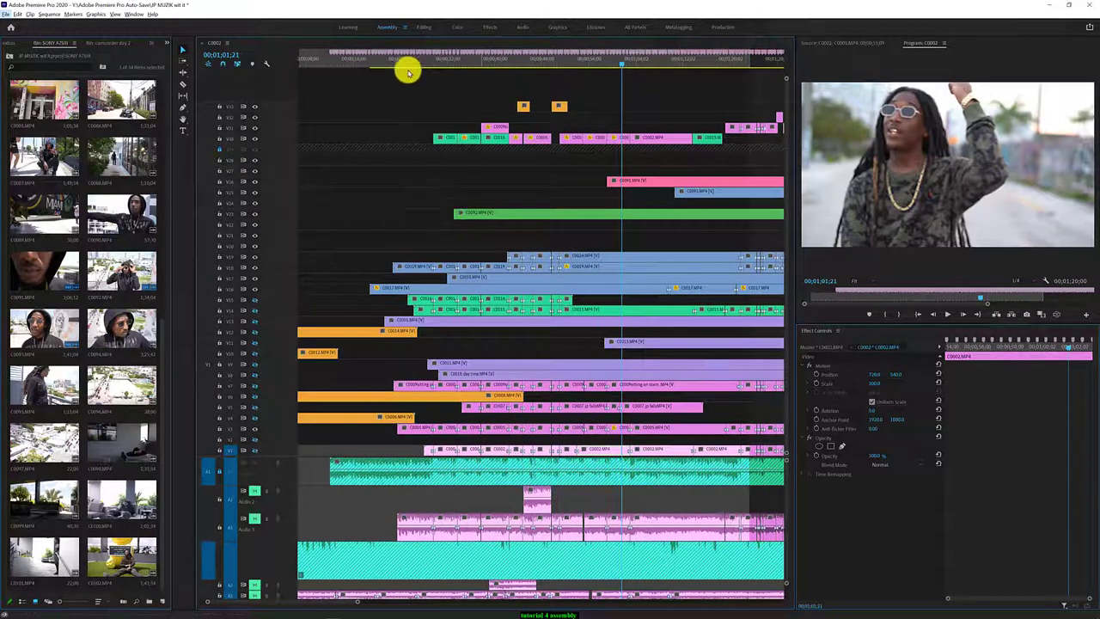
# Play the sequence from about 0;00;30 and stop at 36 seconds
pyautogui.click(387, 66)
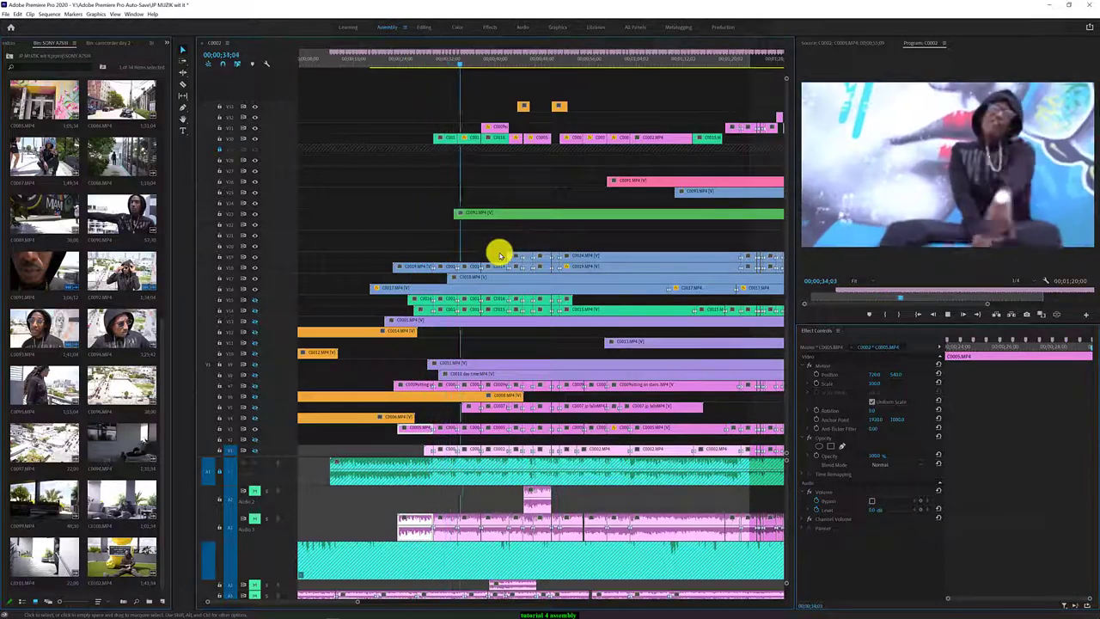
pyautogui.press('space')
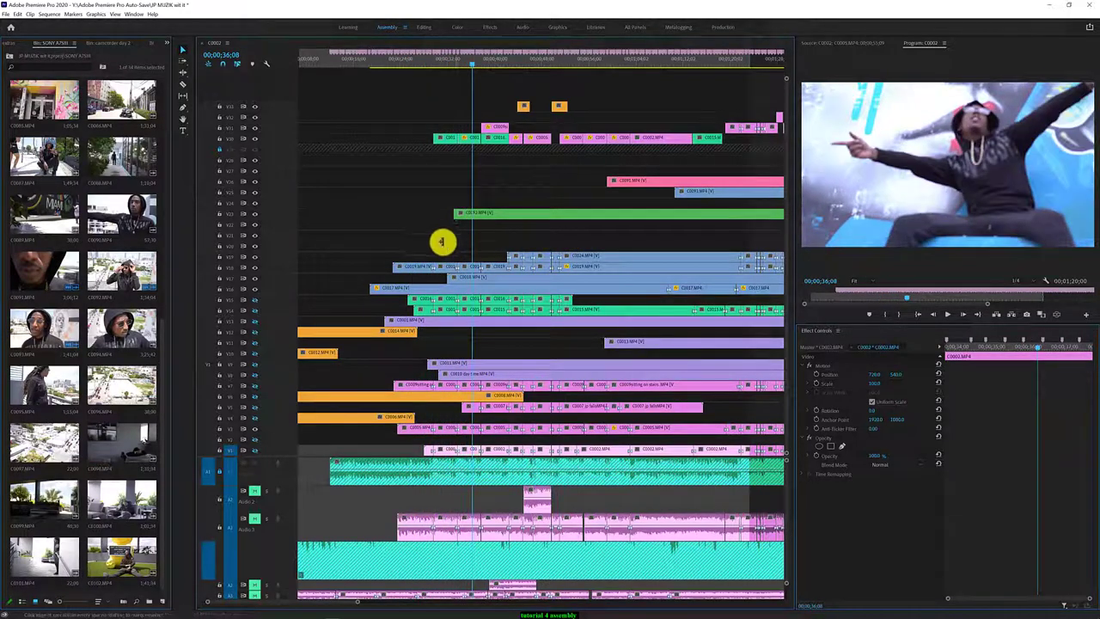
# Preview stacked clips C0016, C0017, C0019, C0092, C0010 and C0005 in the Source Monitor
pyautogui.click(467, 278)
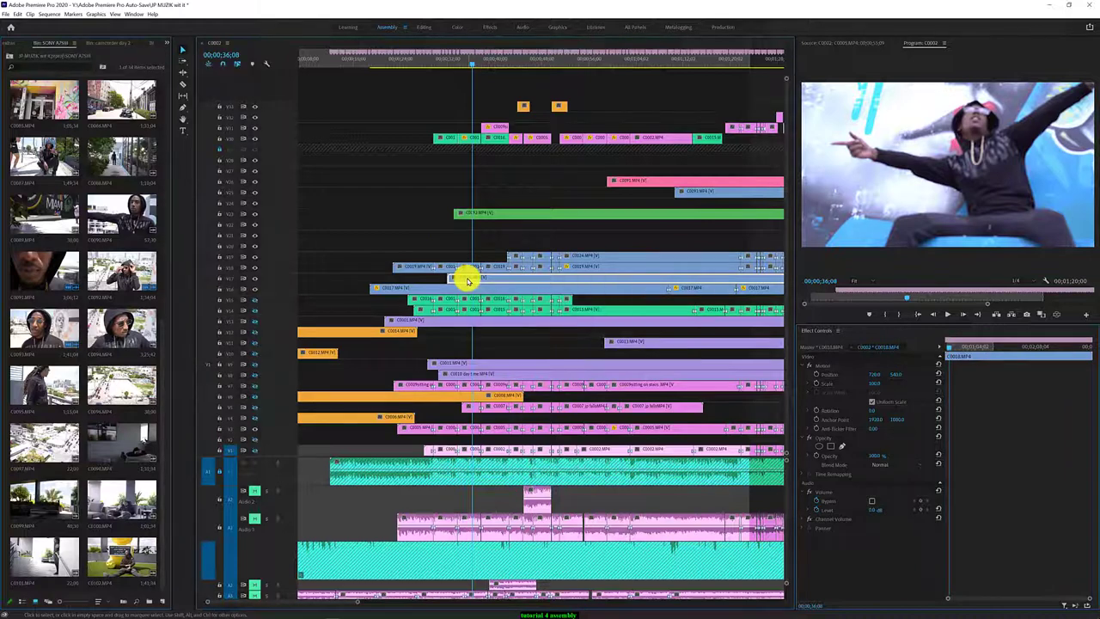
pyautogui.doubleClick(496, 279)
pyautogui.click(477, 290)
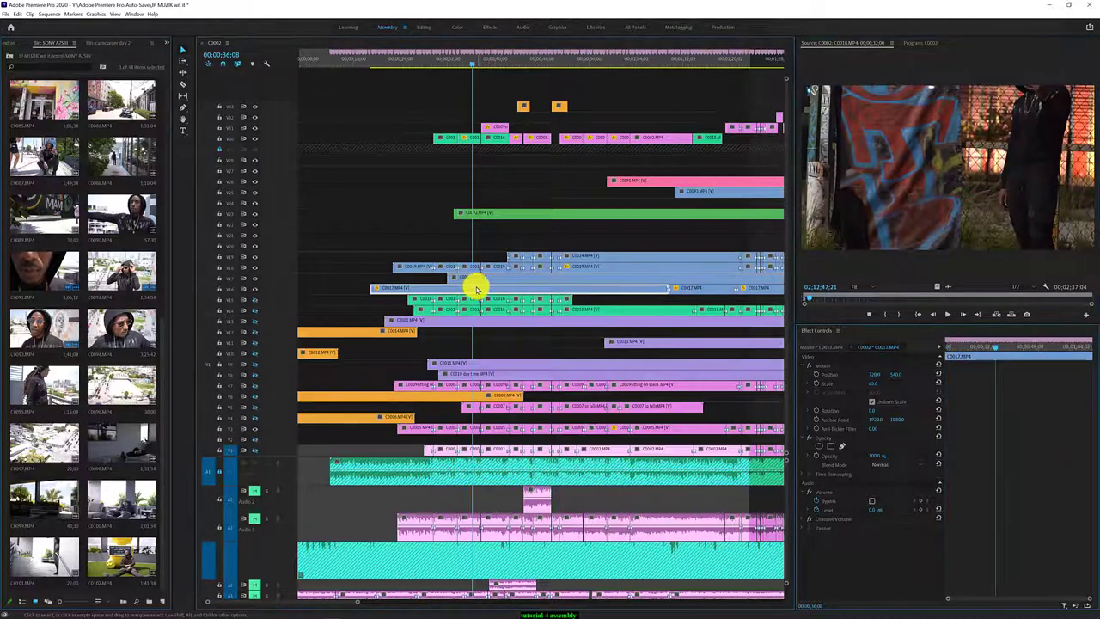
pyautogui.doubleClick(471, 266)
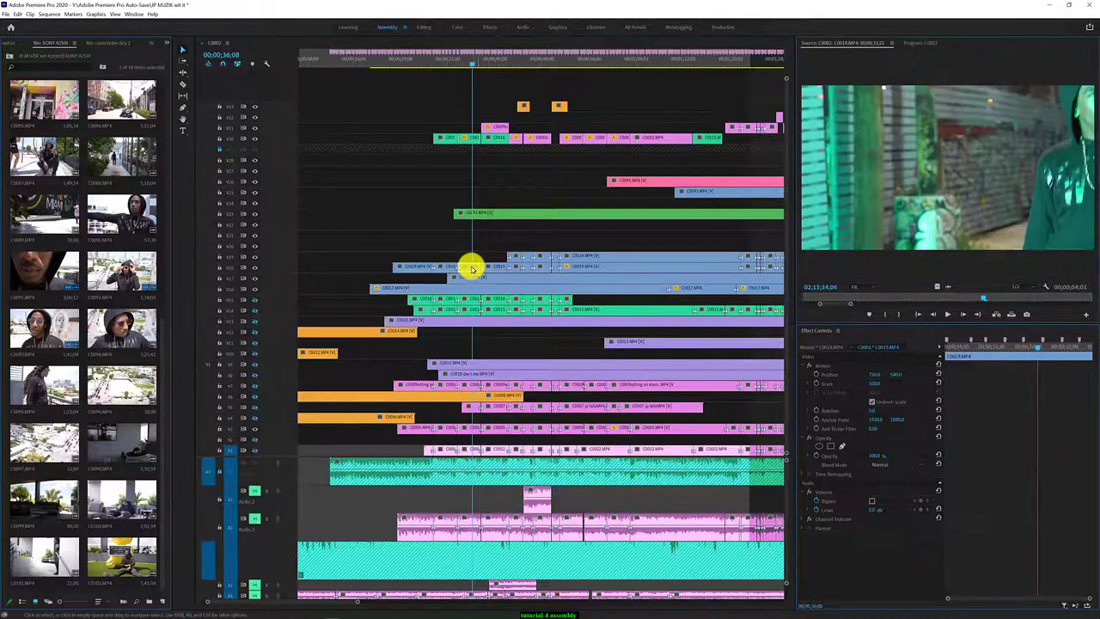
pyautogui.doubleClick(474, 212)
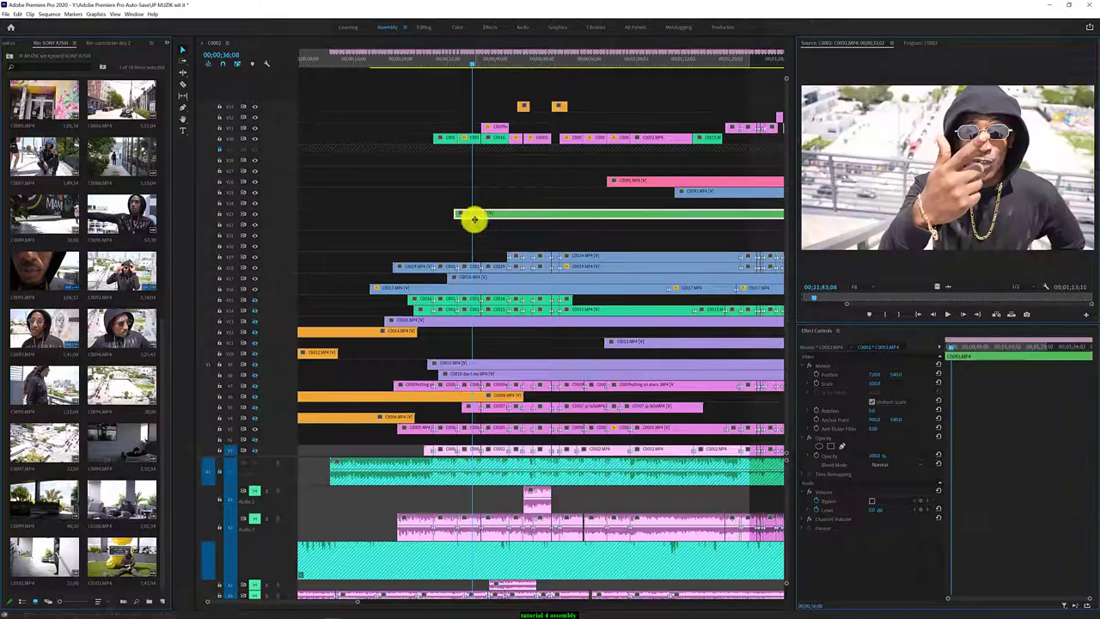
pyautogui.doubleClick(474, 365)
pyautogui.doubleClick(484, 375)
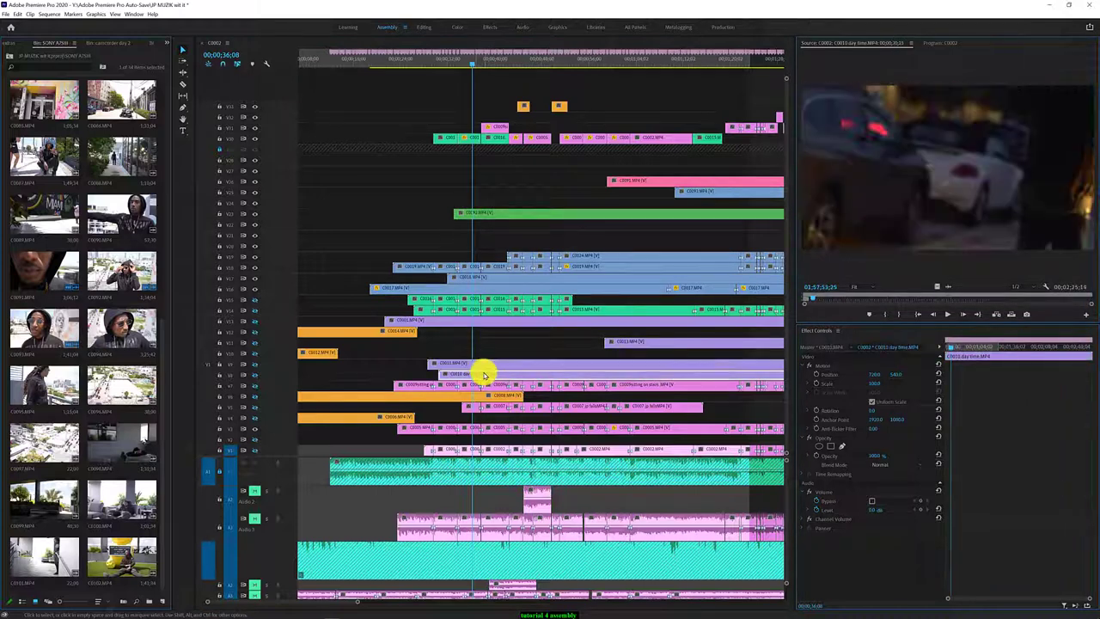
pyautogui.doubleClick(472, 427)
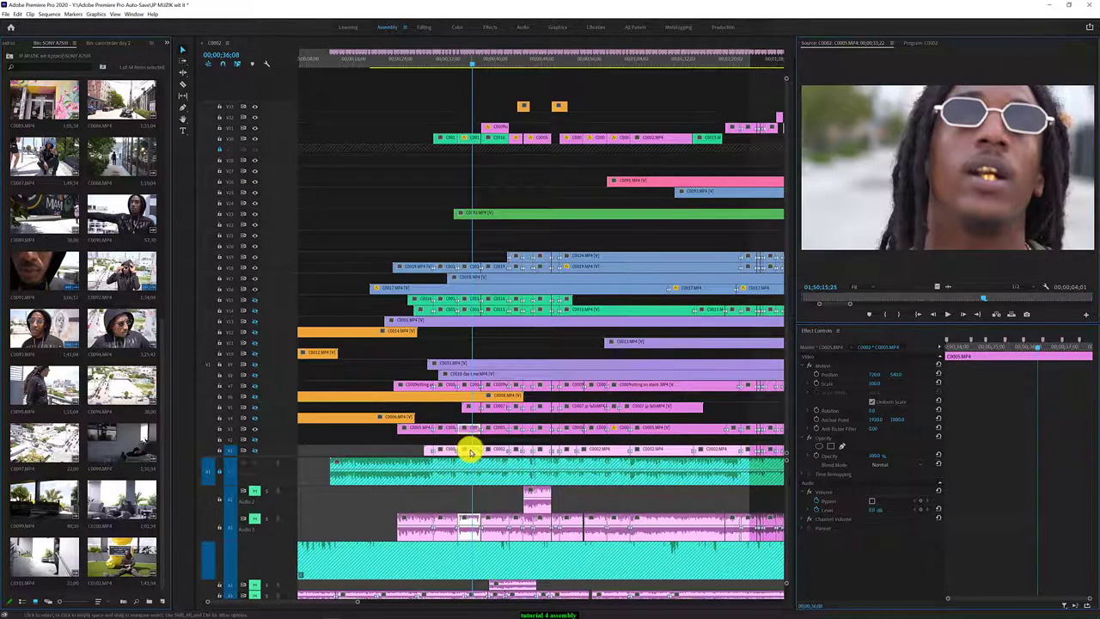
# Scrub C0002's source footage, then preview clips C0007, C0009, C0010, C0011, C0015, C0012 and C0019
pyautogui.click(470, 449)
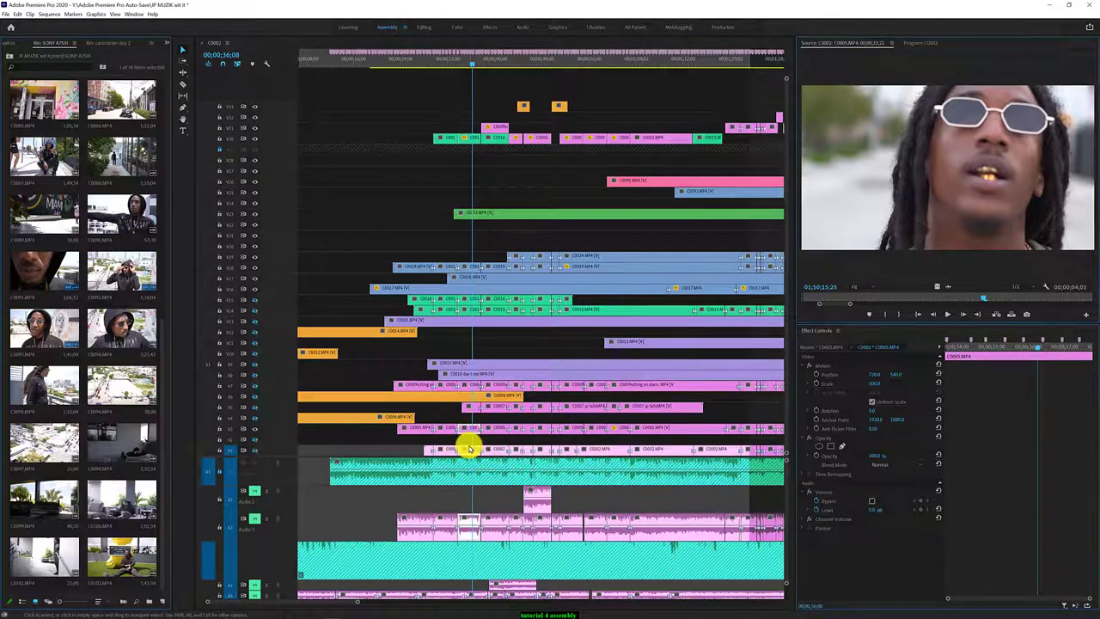
pyautogui.doubleClick(465, 448)
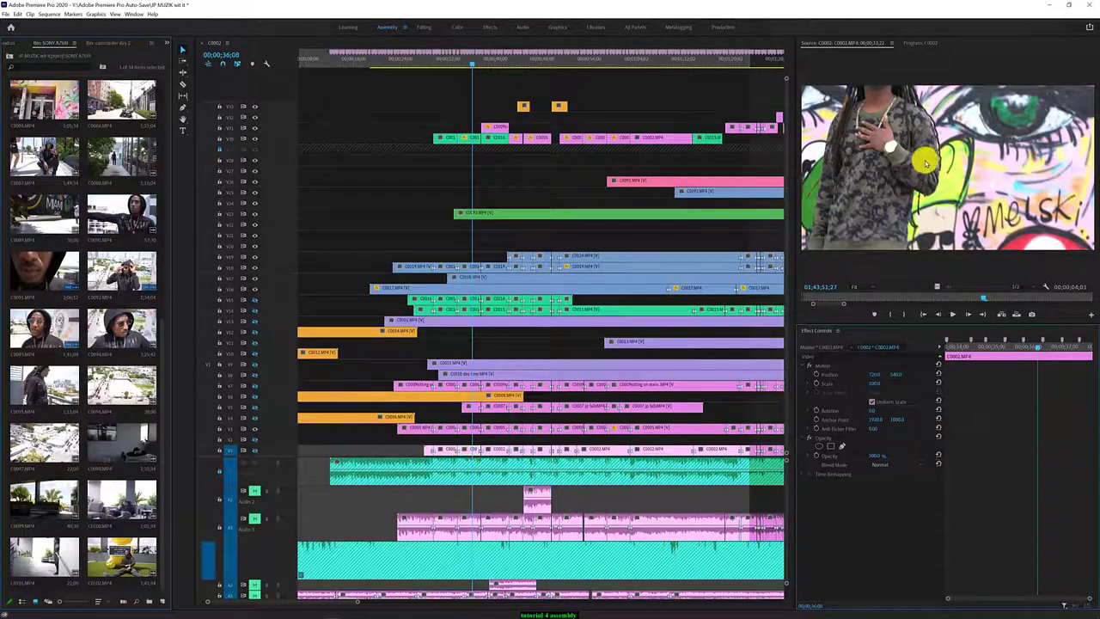
pyautogui.moveTo(983, 298)
pyautogui.mouseDown()
pyautogui.moveTo(1053, 292)
pyautogui.moveTo(1047, 301)
pyautogui.mouseUp()
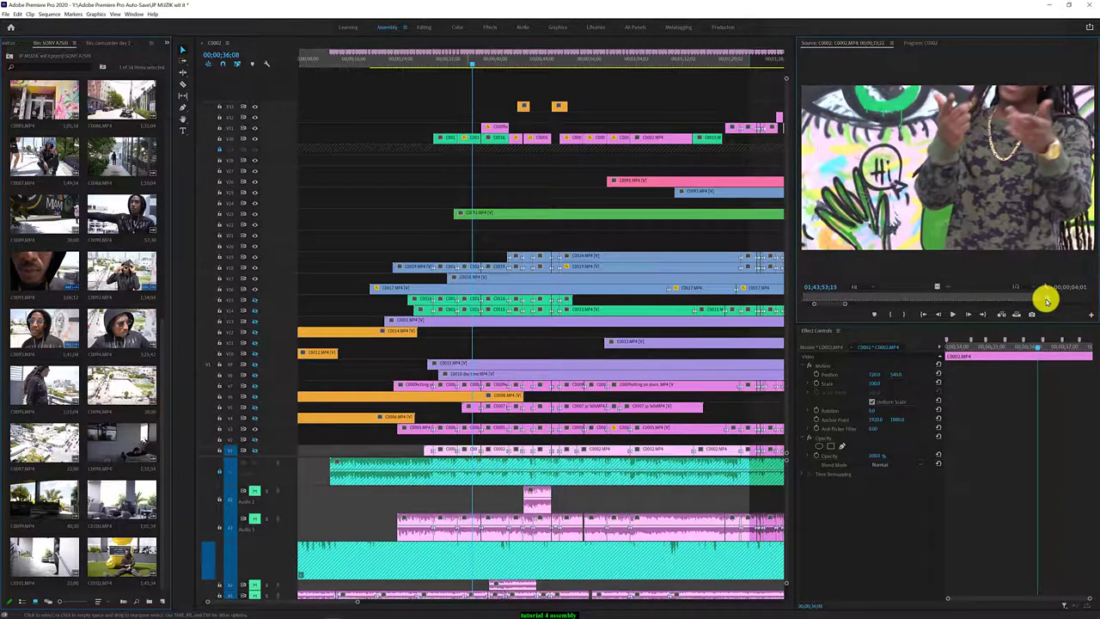
pyautogui.doubleClick(471, 406)
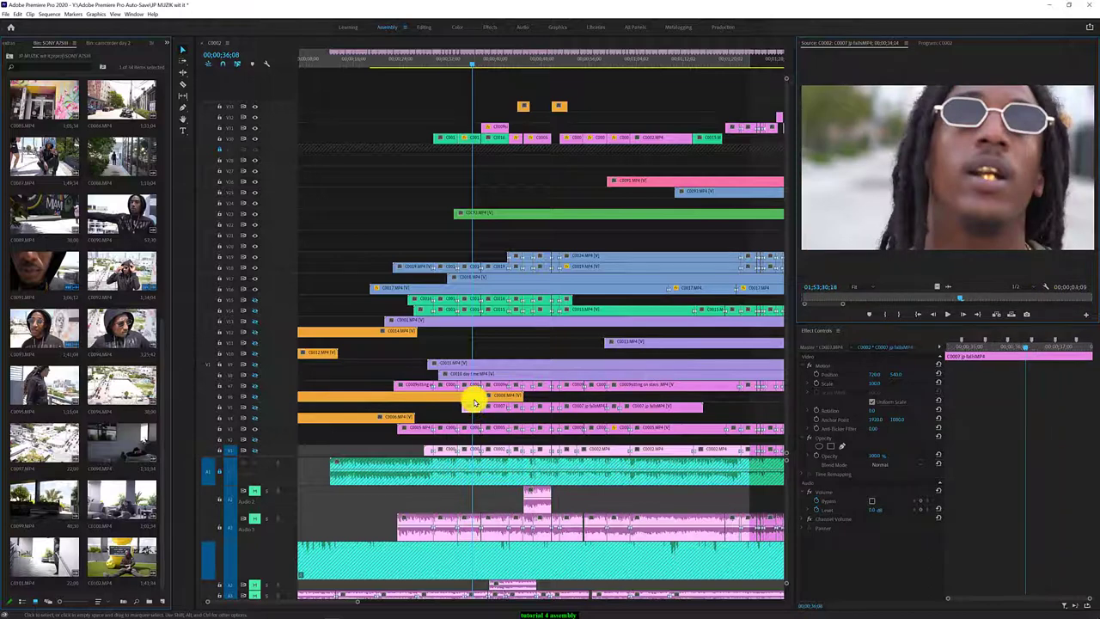
pyautogui.doubleClick(470, 386)
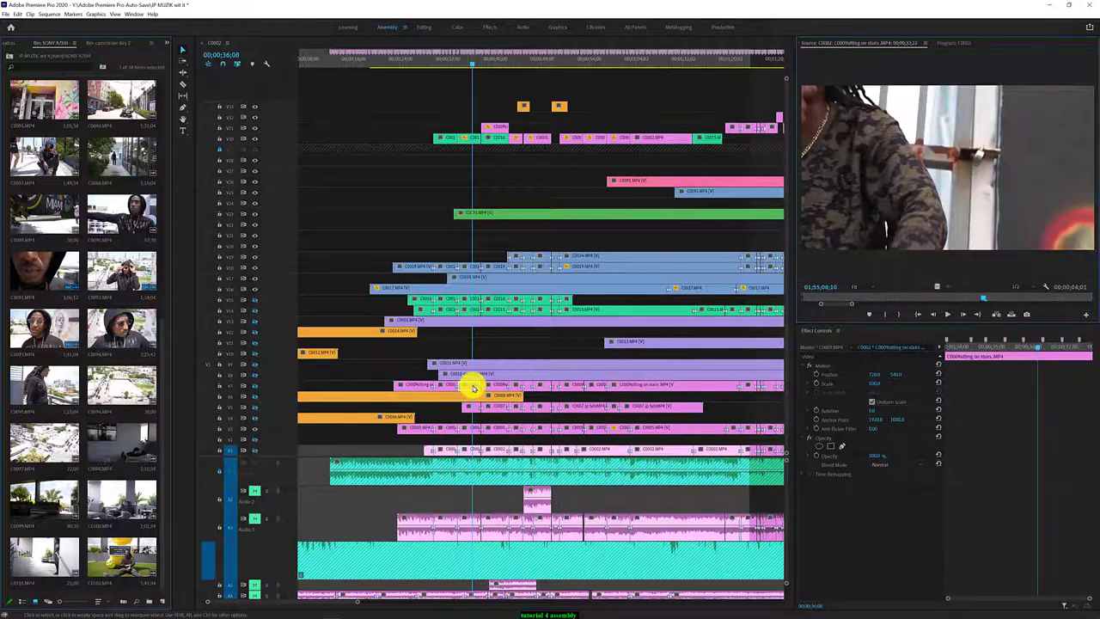
pyautogui.doubleClick(468, 374)
pyautogui.doubleClick(471, 367)
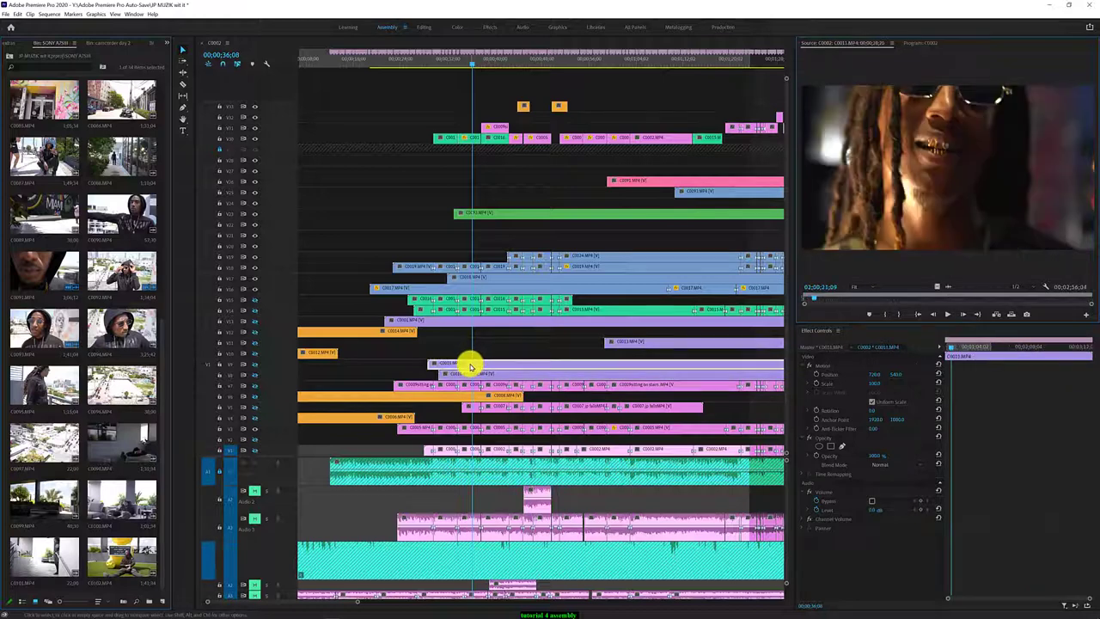
pyautogui.doubleClick(471, 304)
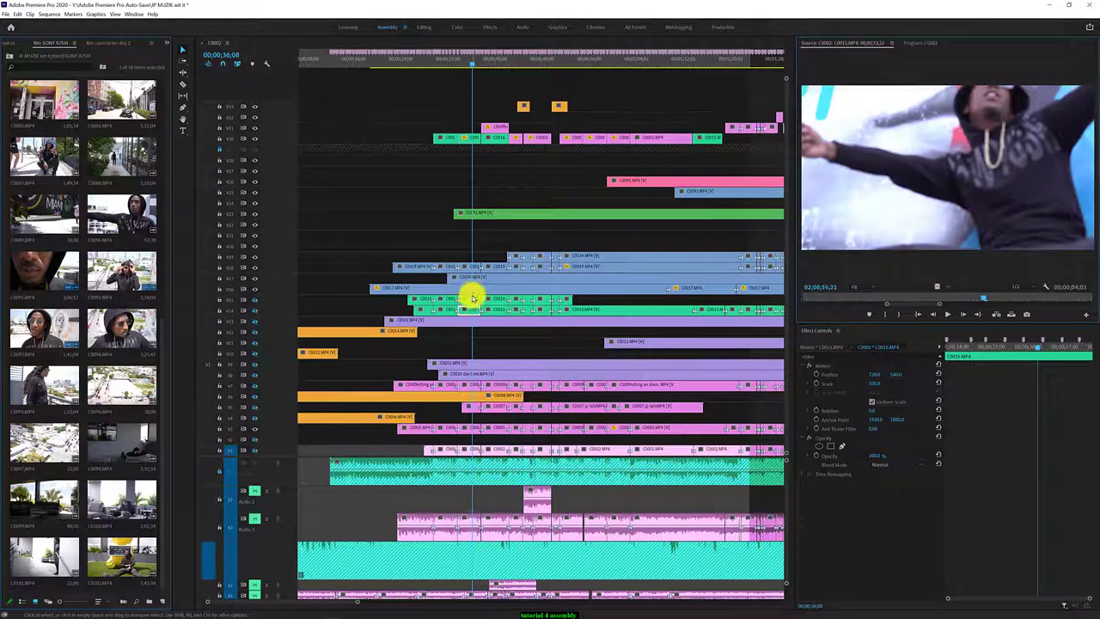
pyautogui.doubleClick(473, 292)
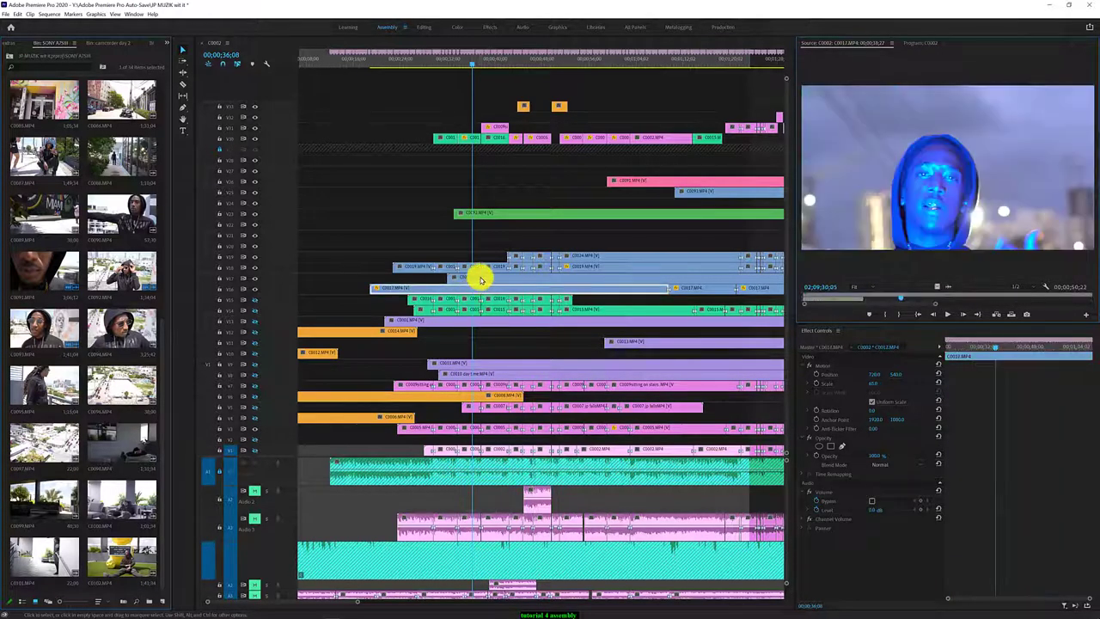
pyautogui.doubleClick(469, 267)
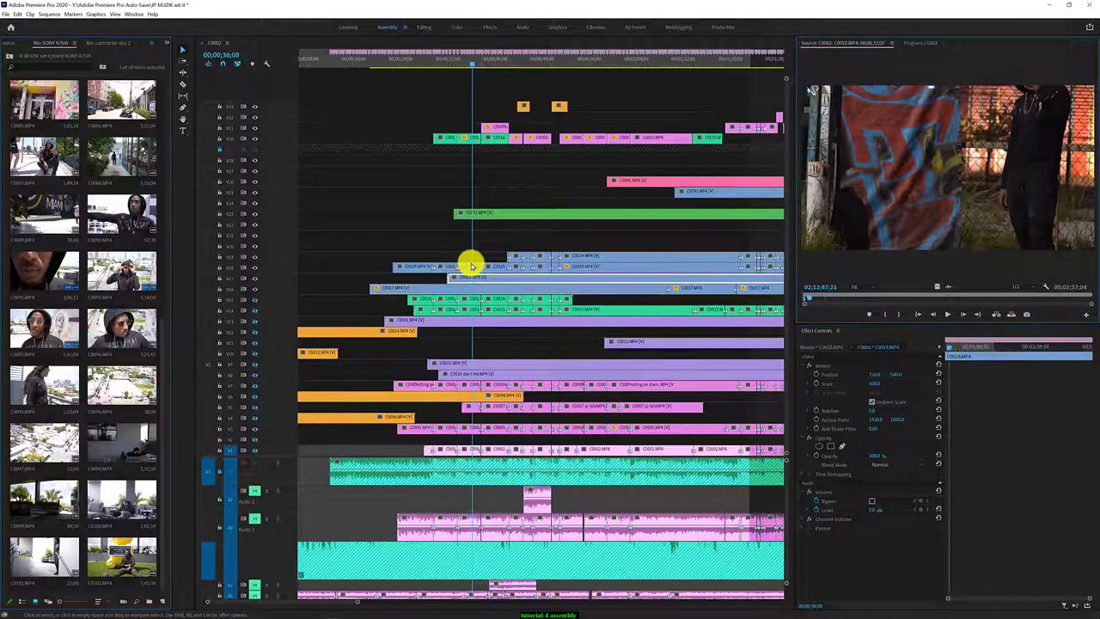
pyautogui.doubleClick(470, 450)
# Move clip C0005 from V3 up onto a top video track
pyautogui.scroll(1, 466, 447)
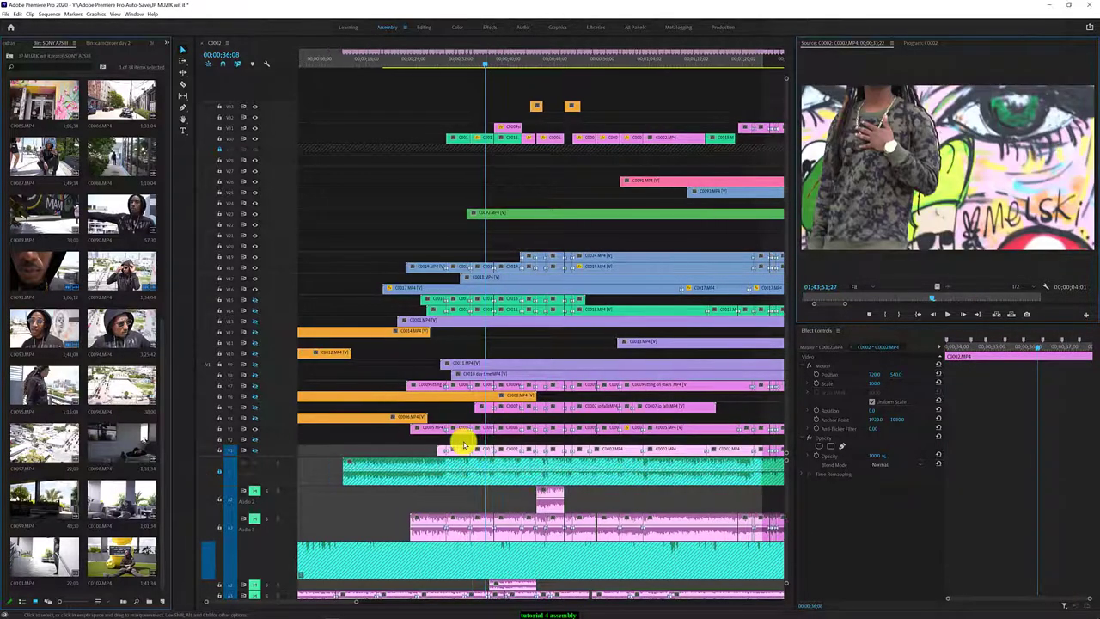
pyautogui.click(484, 429)
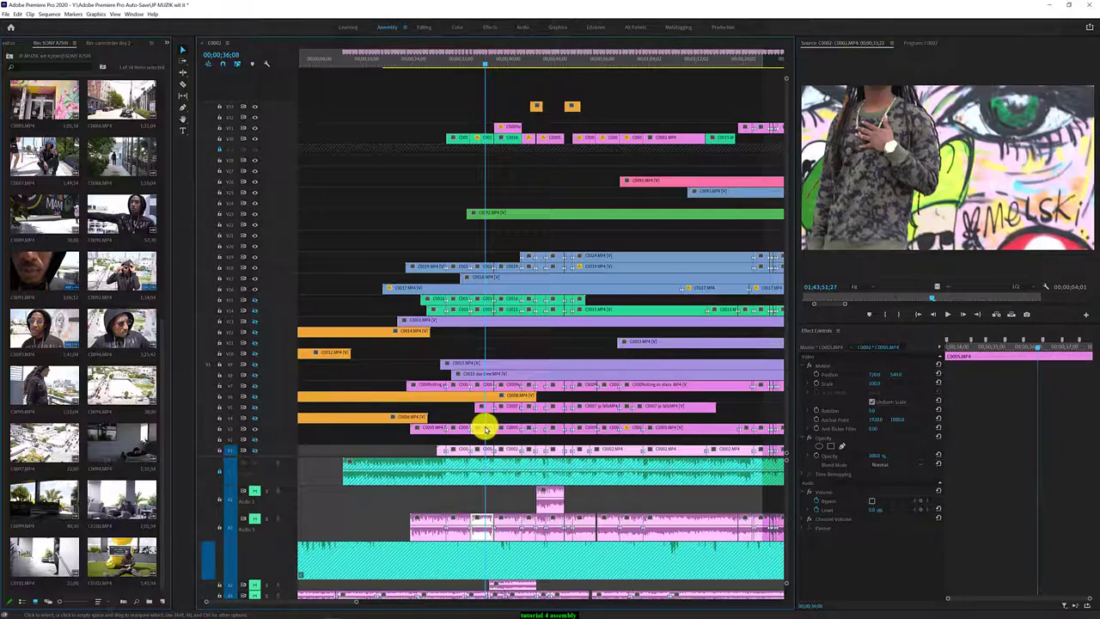
pyautogui.click(484, 451)
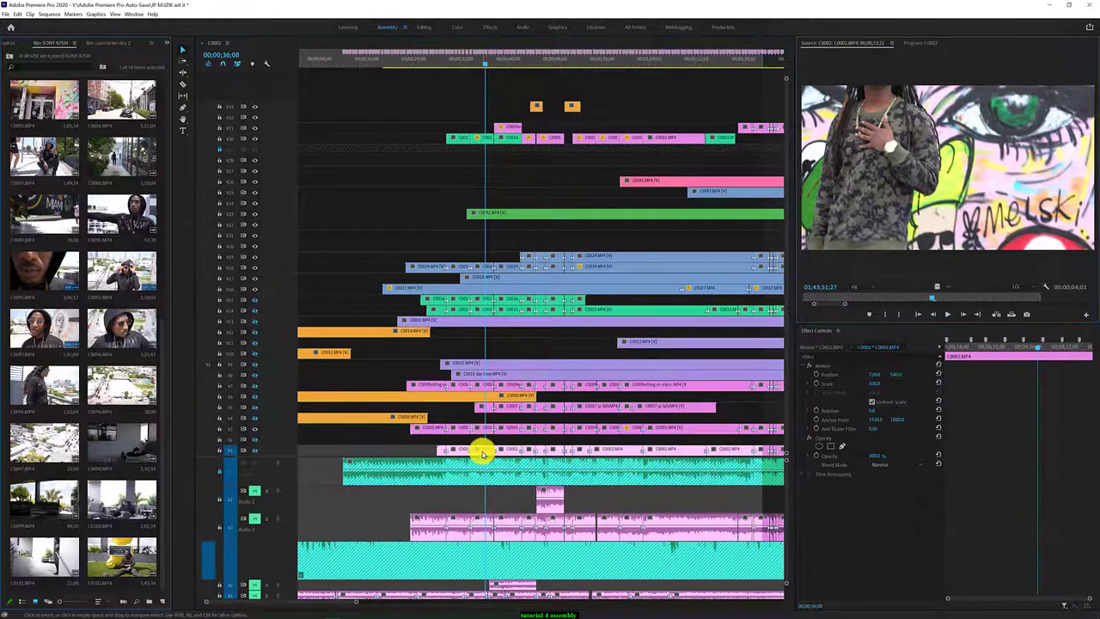
pyautogui.doubleClick(483, 429)
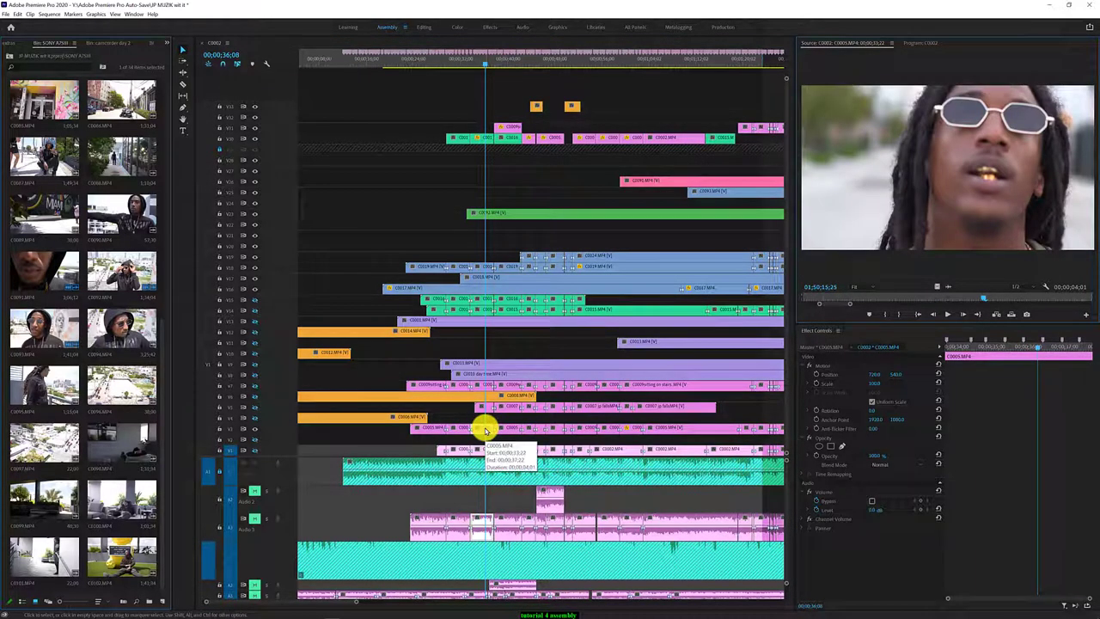
pyautogui.moveTo(483, 429)
pyautogui.mouseDown()
pyautogui.moveTo(495, 369)
pyautogui.moveTo(489, 131)
pyautogui.mouseUp()
# Move the playhead to a new point and play the sequence in the Program monitor
pyautogui.click(450, 62)
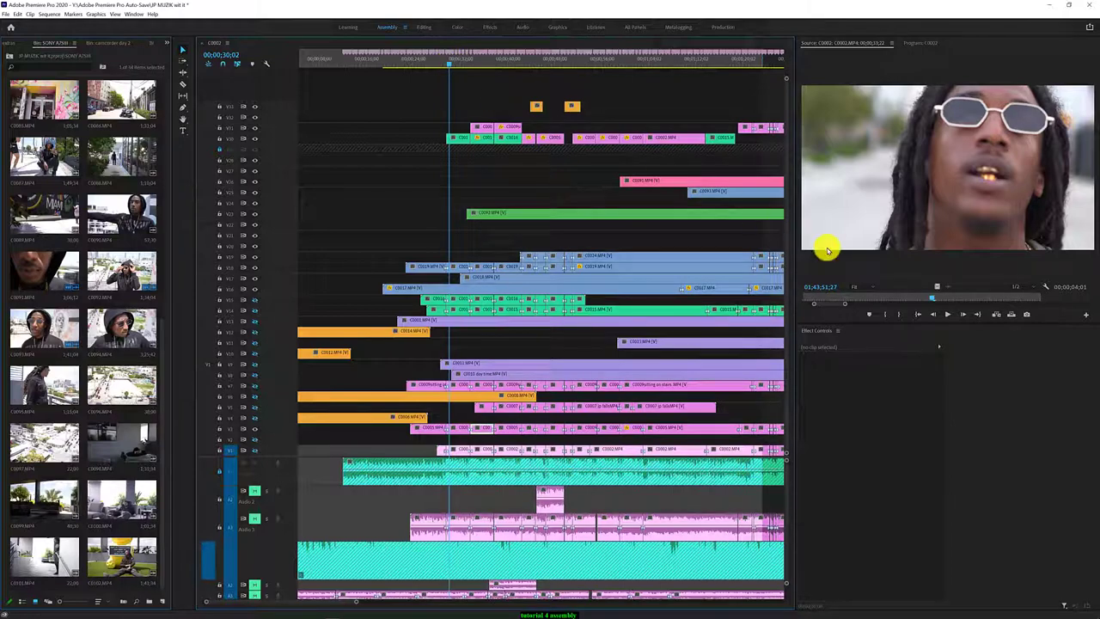
pyautogui.press('space')
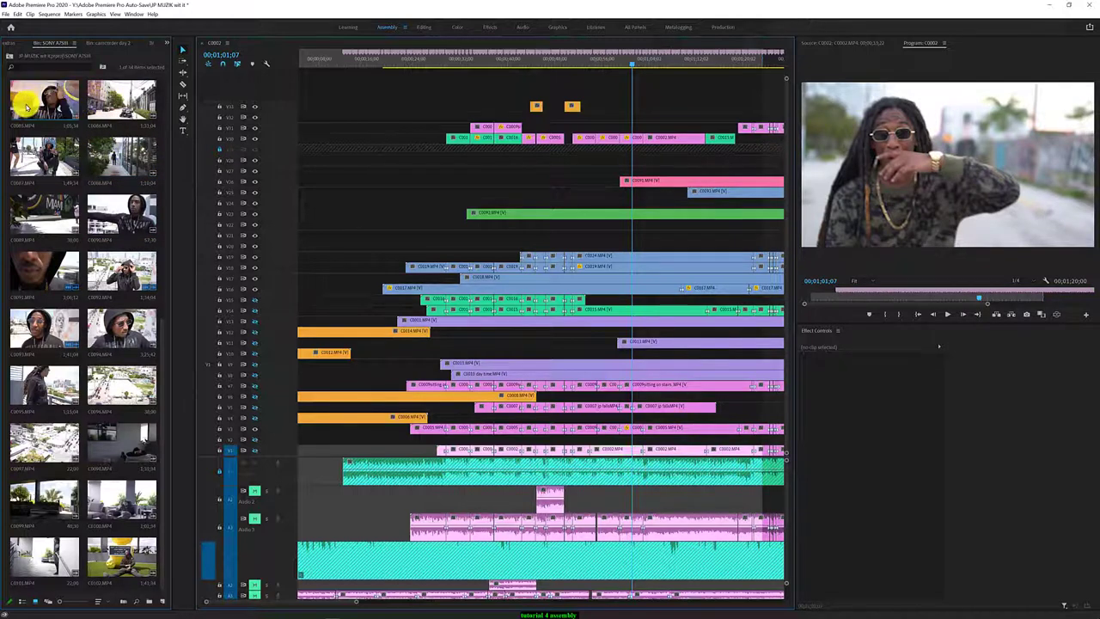
# Set the playhead past the one-minute mark and zoom the timeline in around it
pyautogui.scroll(1, 167, 353)
pyautogui.scroll(1, 168, 352)
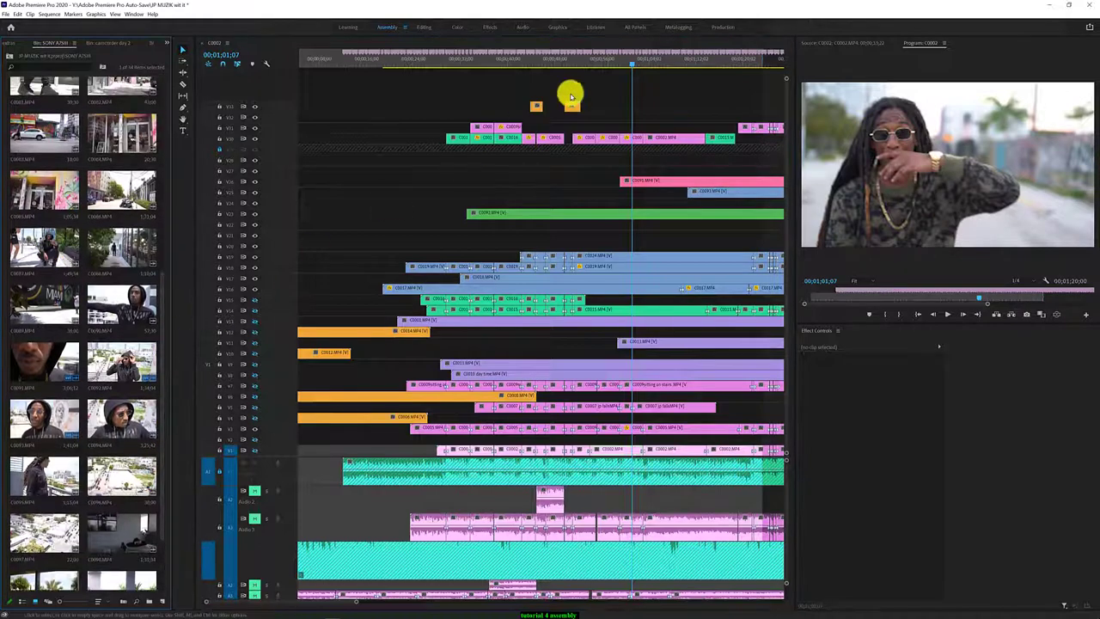
pyautogui.click(617, 98)
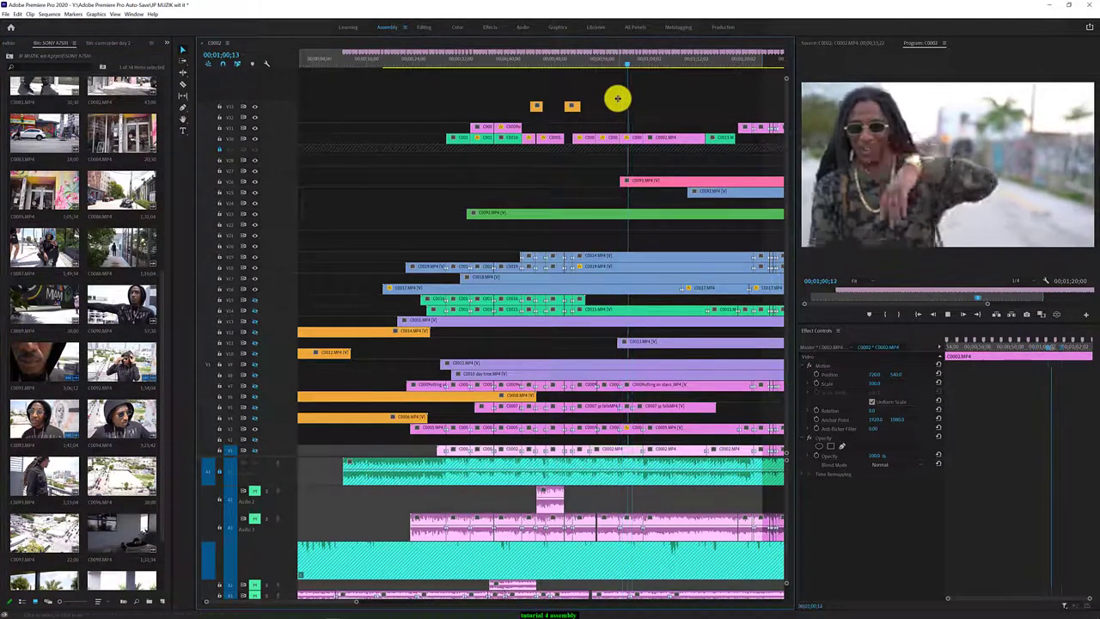
pyautogui.moveTo(355, 601); pyautogui.dragTo(375, 599)
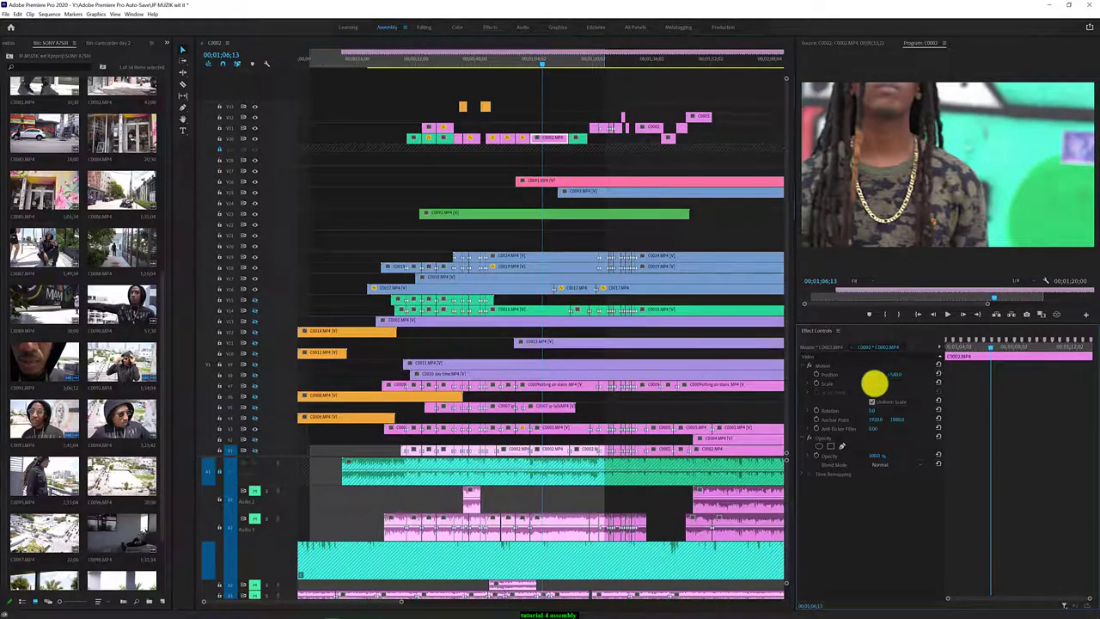
# Scale the C0002 clip down to 50 in Effect Controls and stop playback
pyautogui.moveTo(873, 383); pyautogui.dragTo(856, 381)
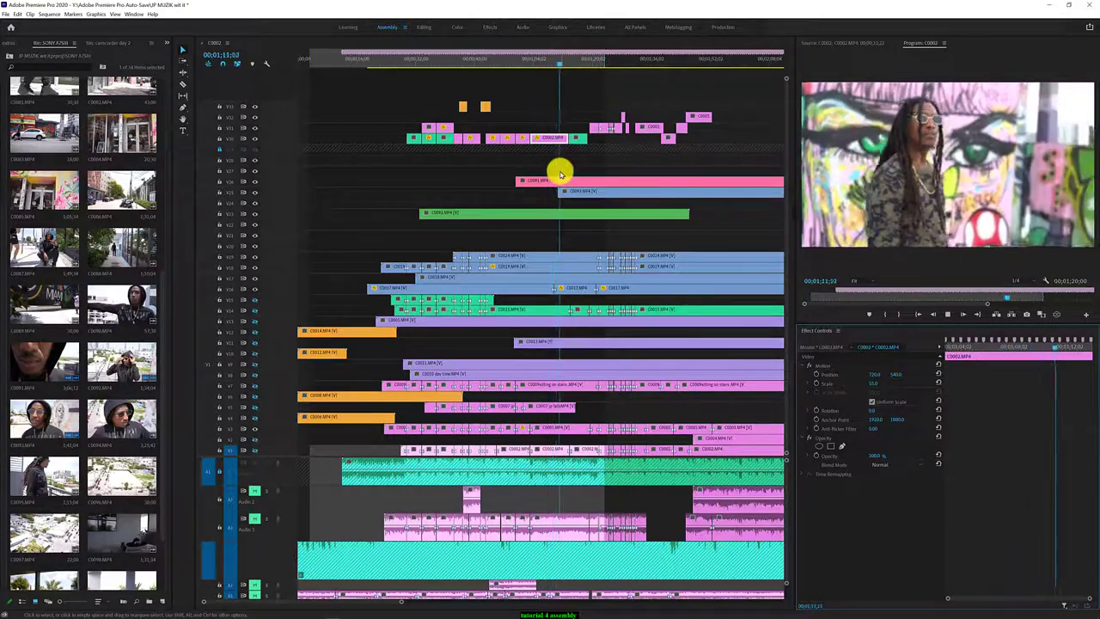
pyautogui.press('space')
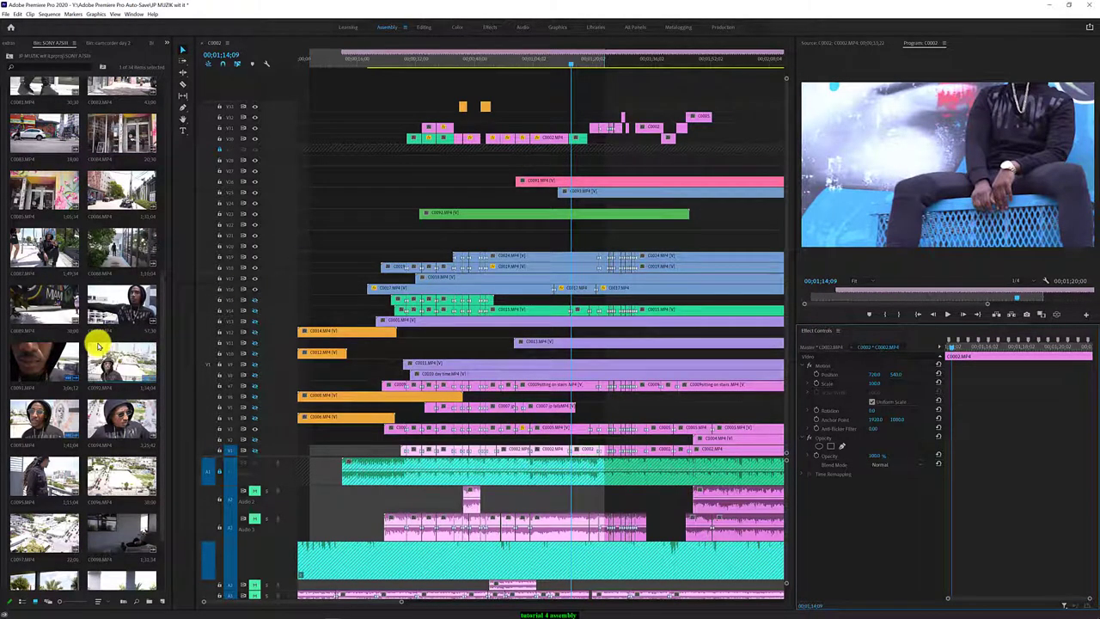
pyautogui.scroll(-1, 157, 357)
pyautogui.scroll(-1, 157, 369)
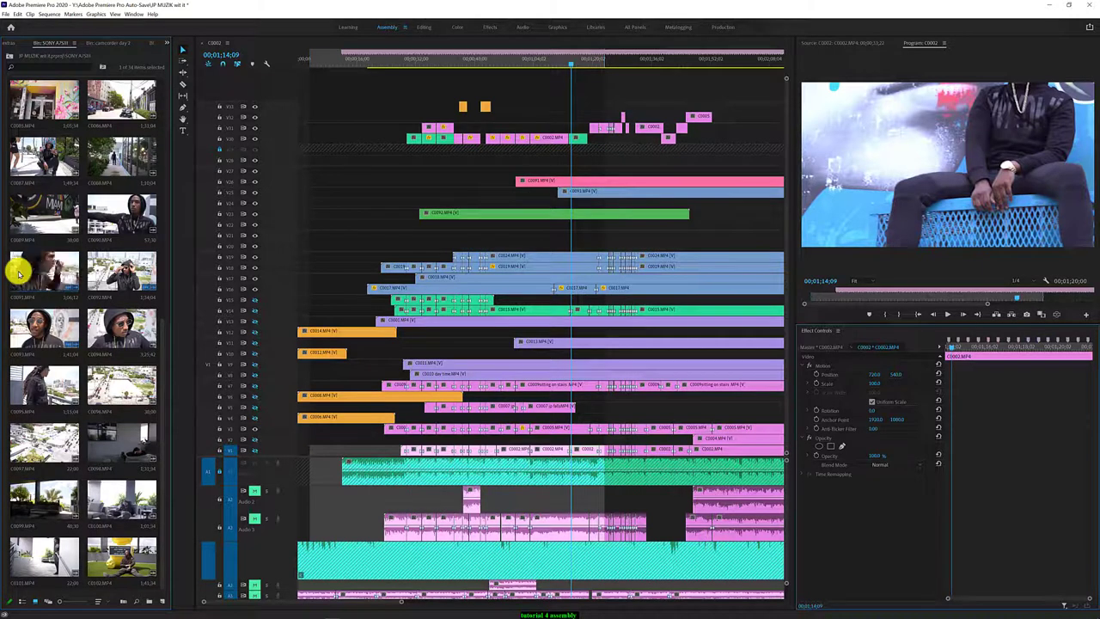
# Split pink clip C0091 near 1:14 and move its short piece up a video track
pyautogui.click(584, 183)
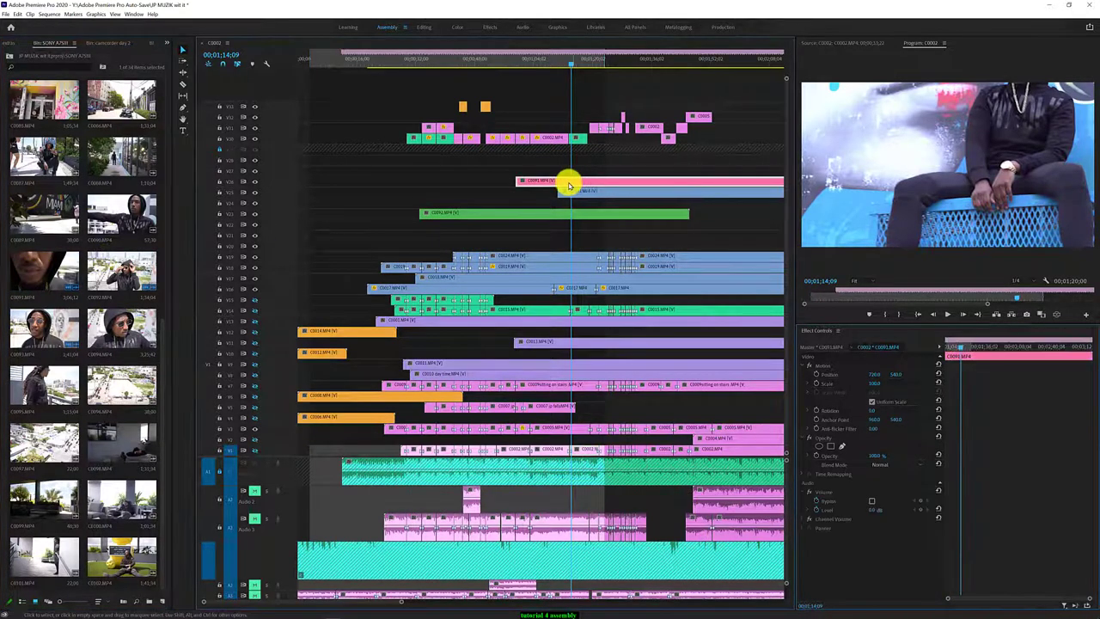
pyautogui.click(581, 181)
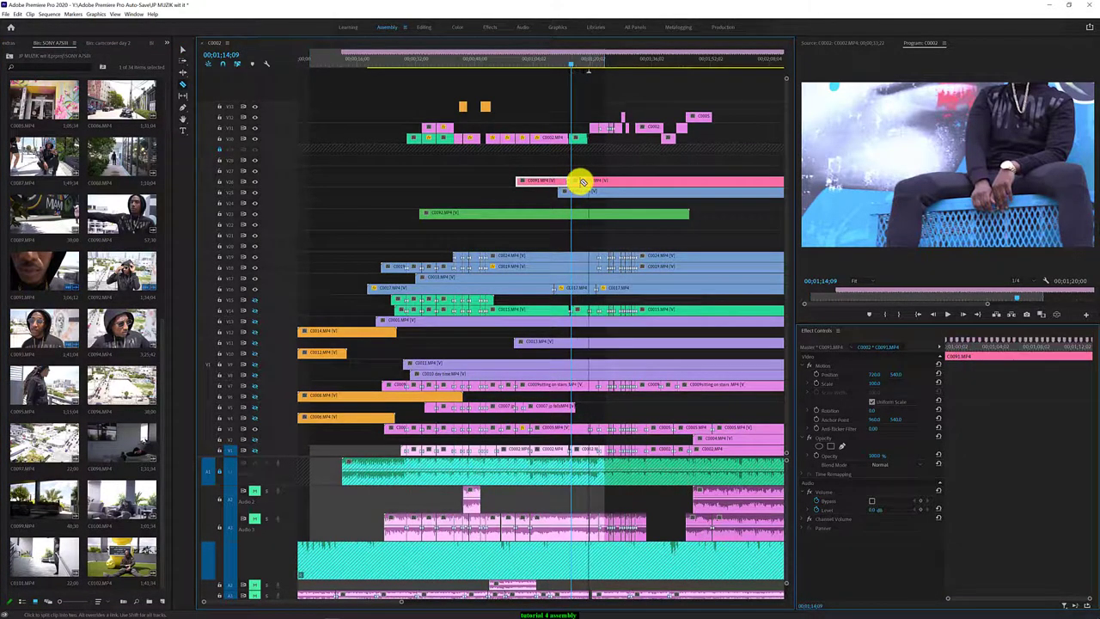
pyautogui.press('v')
pyautogui.click(584, 183)
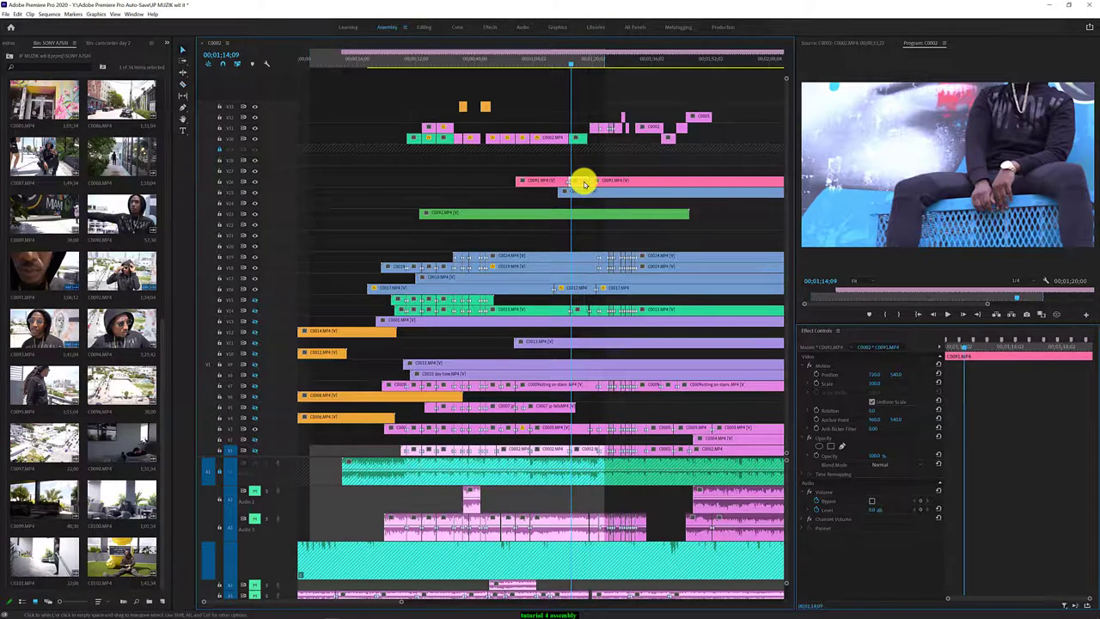
pyautogui.moveTo(584, 184); pyautogui.dragTo(579, 128)
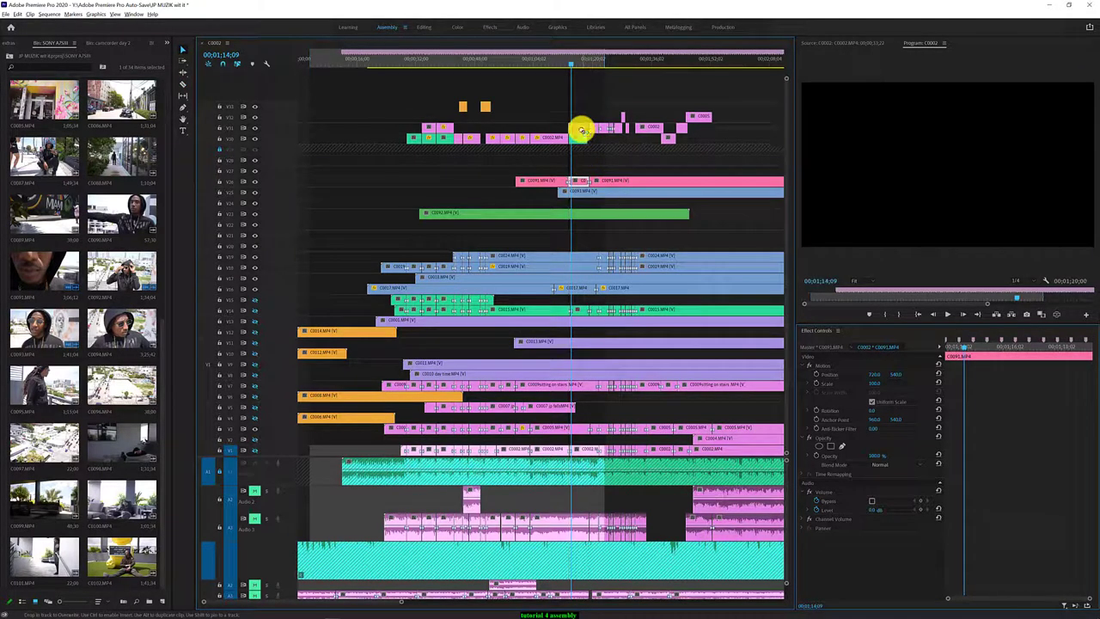
pyautogui.click(544, 60)
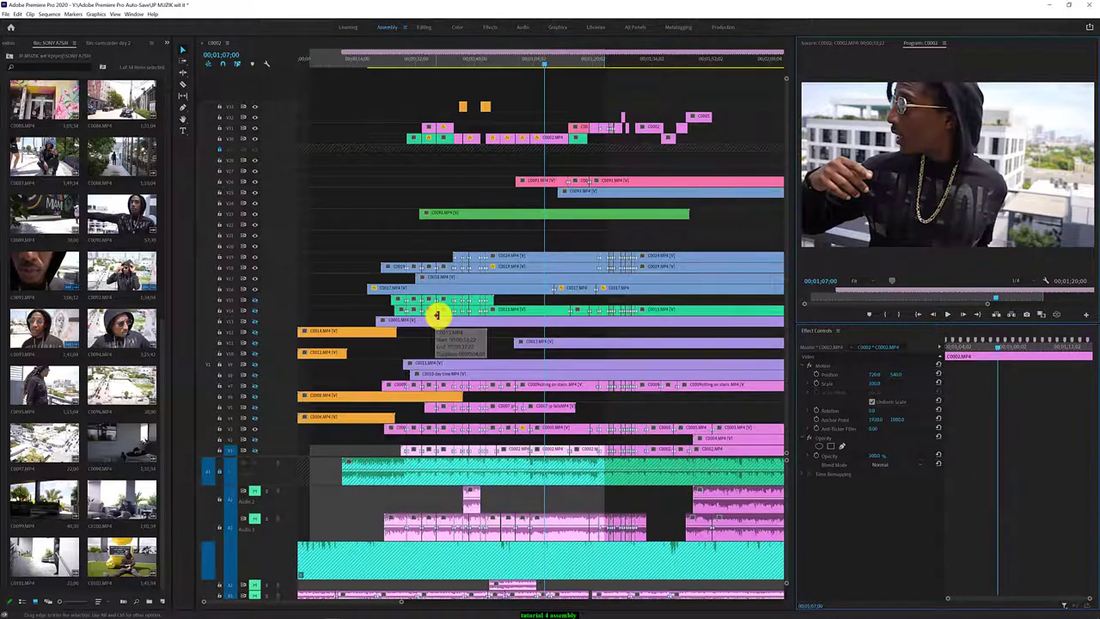
# Switch the Project bin to List View and play the sequence from about 1;05 to 1;30
pyautogui.click(23, 605)
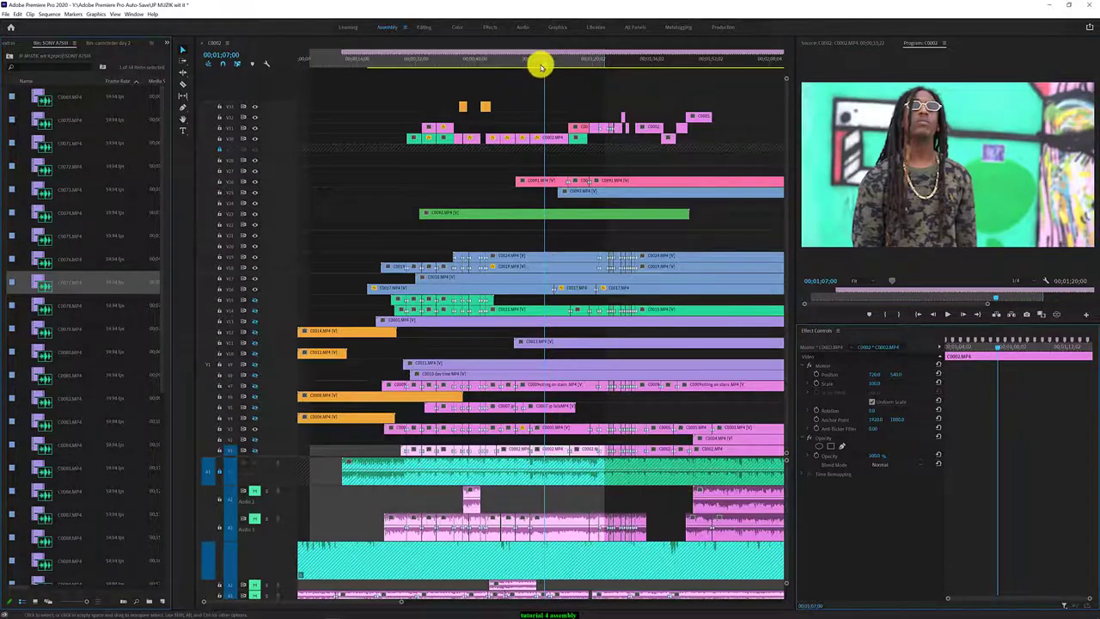
pyautogui.moveTo(541, 66); pyautogui.dragTo(539, 66)
pyautogui.press('space')
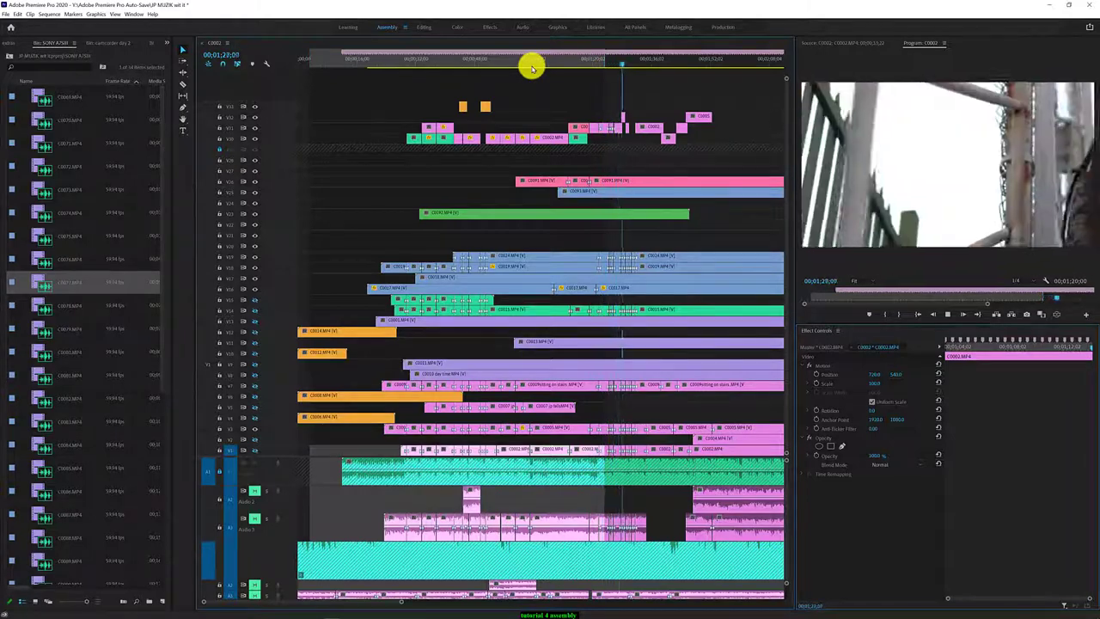
pyautogui.press('space')
# Select the top-track clip and play the song from about 1:27 to review it
pyautogui.scroll(3, 612, 151)
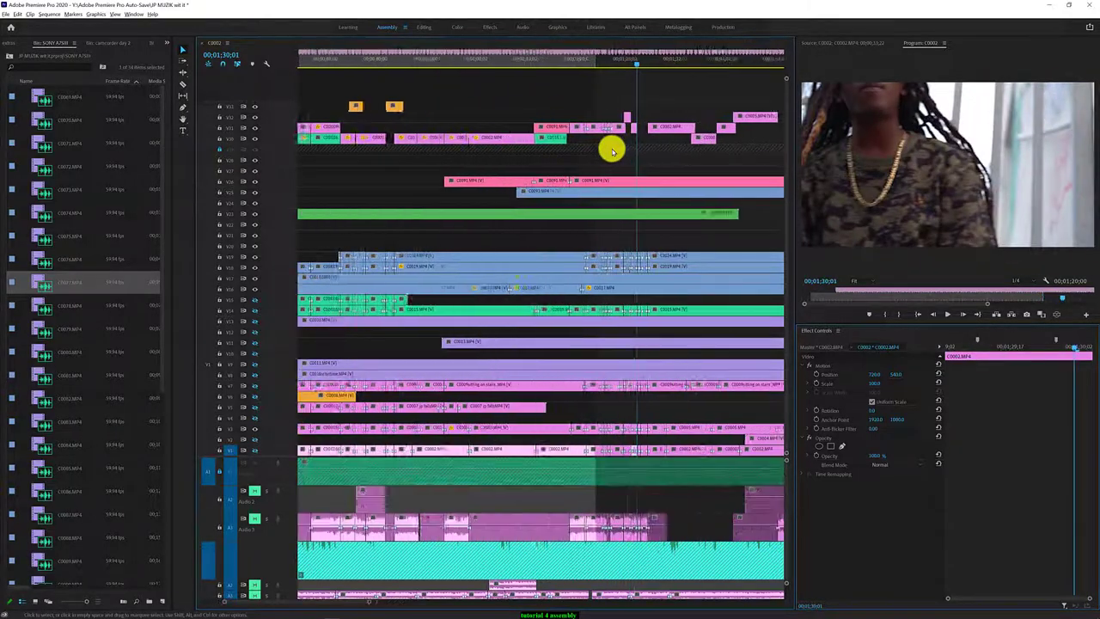
pyautogui.scroll(2, 641, 115)
pyautogui.click(641, 125)
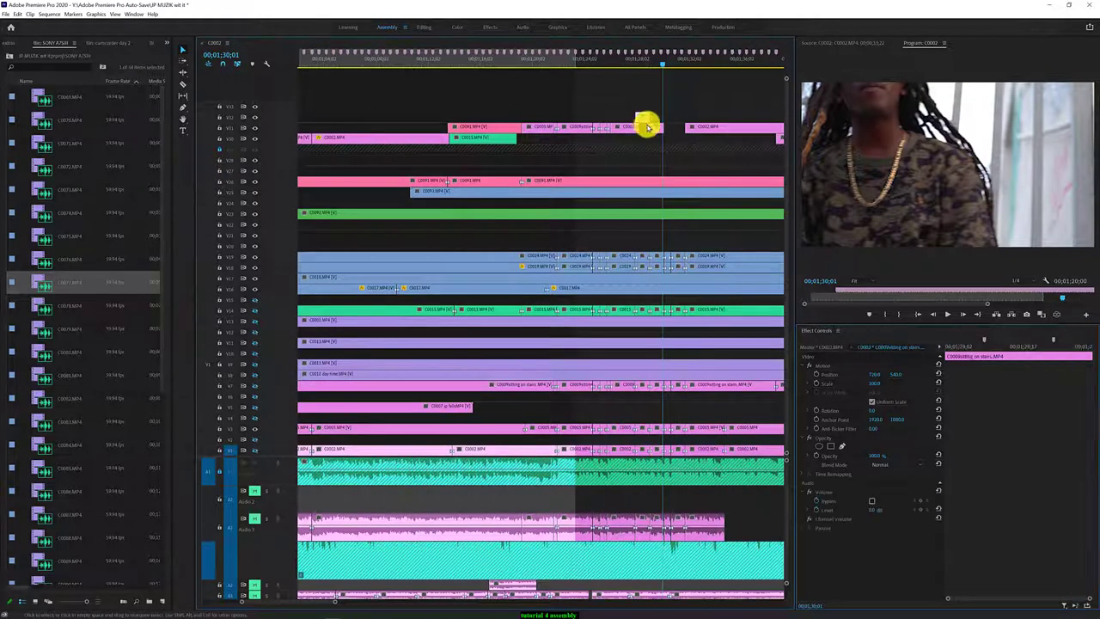
pyautogui.click(636, 66)
pyautogui.press('space')
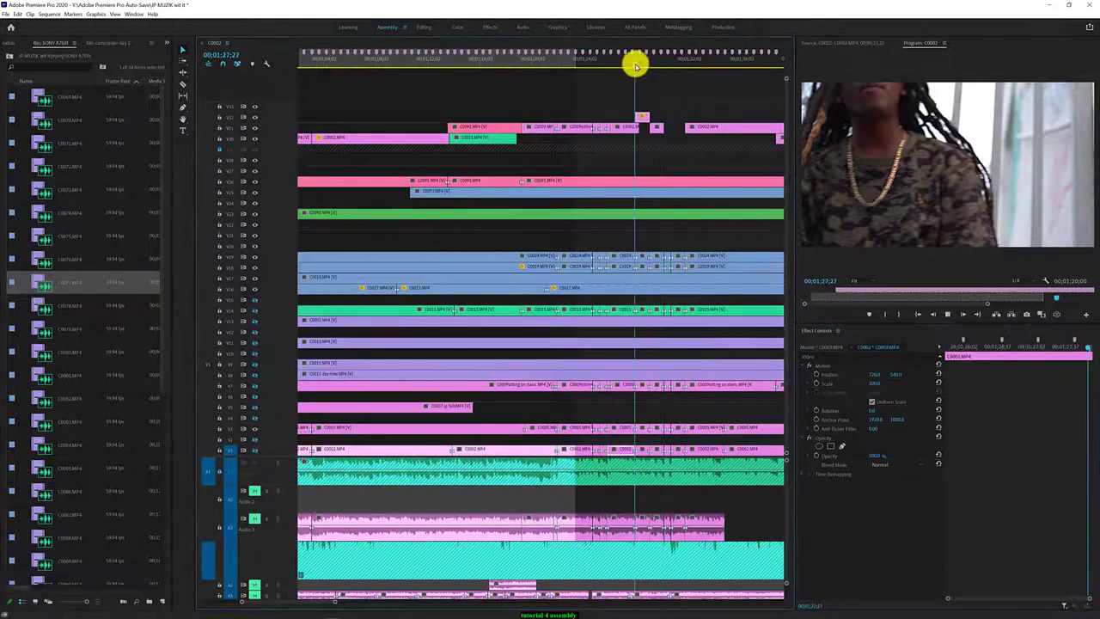
pyautogui.press('space')
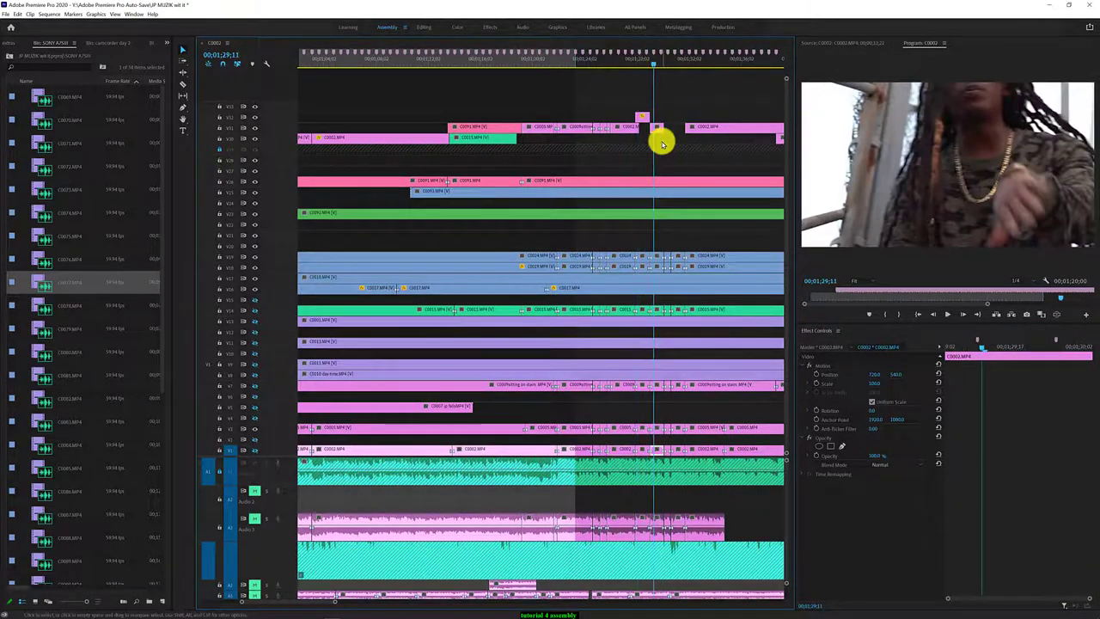
pyautogui.press('space')
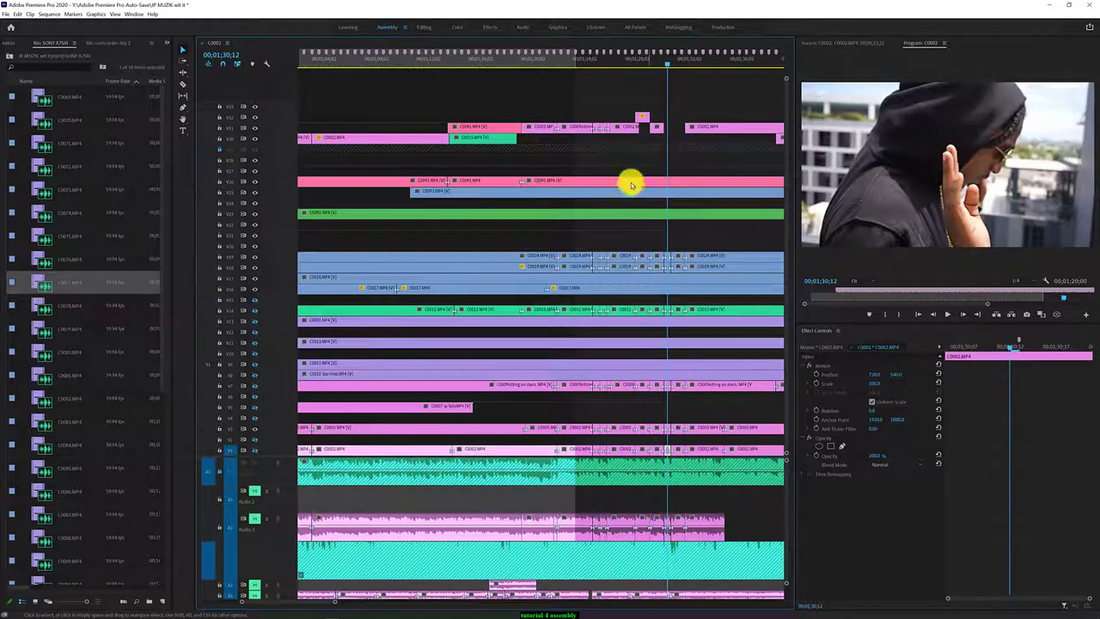
pyautogui.press('space')
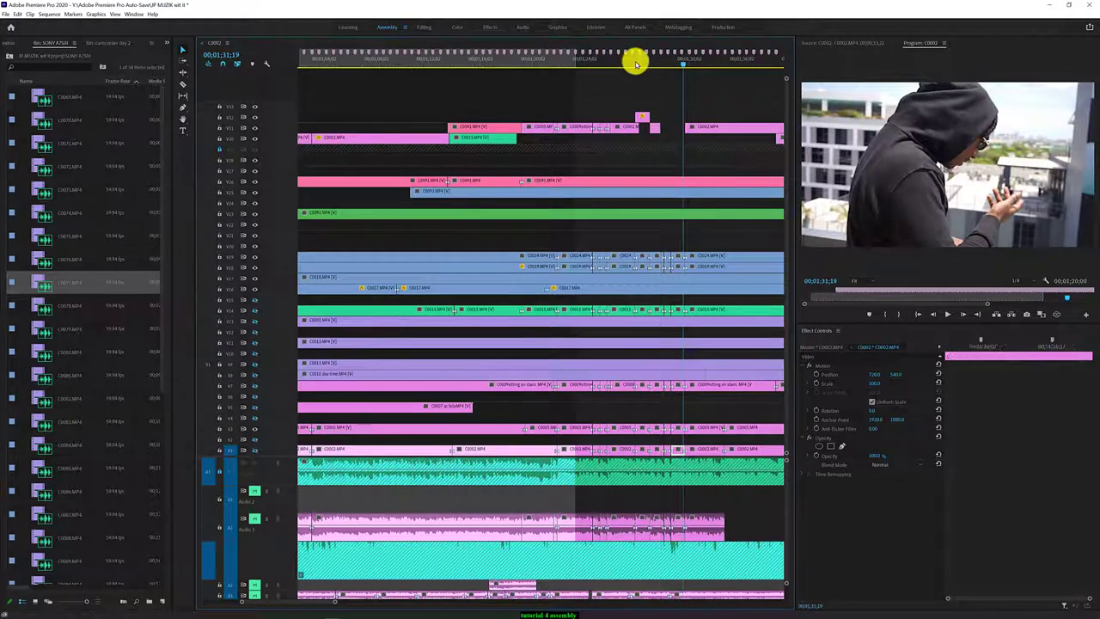
# Replay the stretch from about 1:28 to 1:33 several times
pyautogui.click(635, 64)
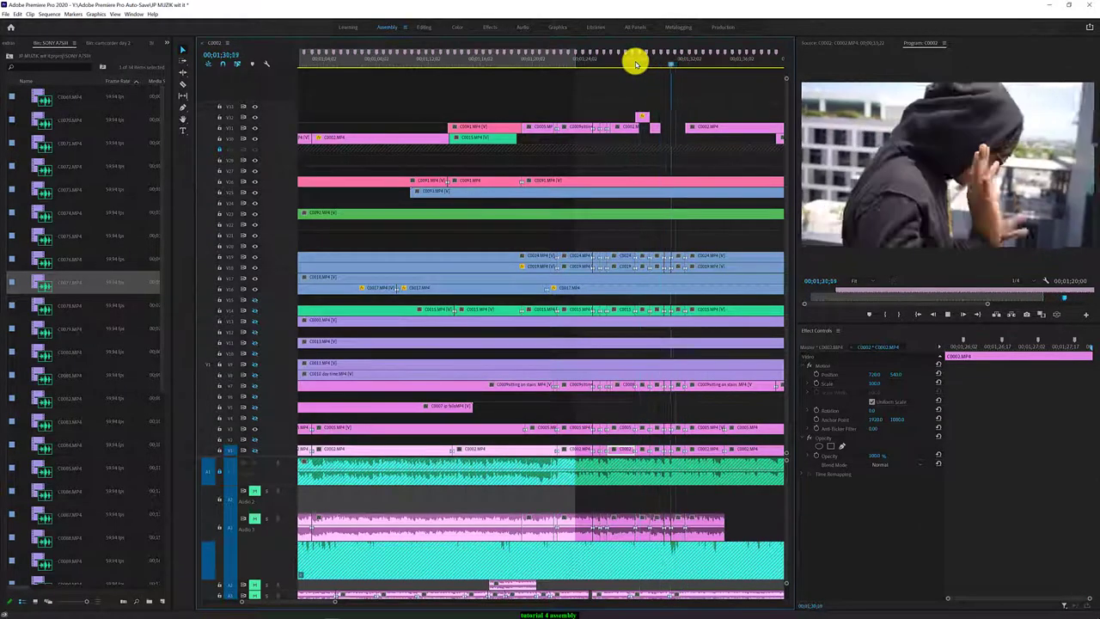
pyautogui.click(635, 64)
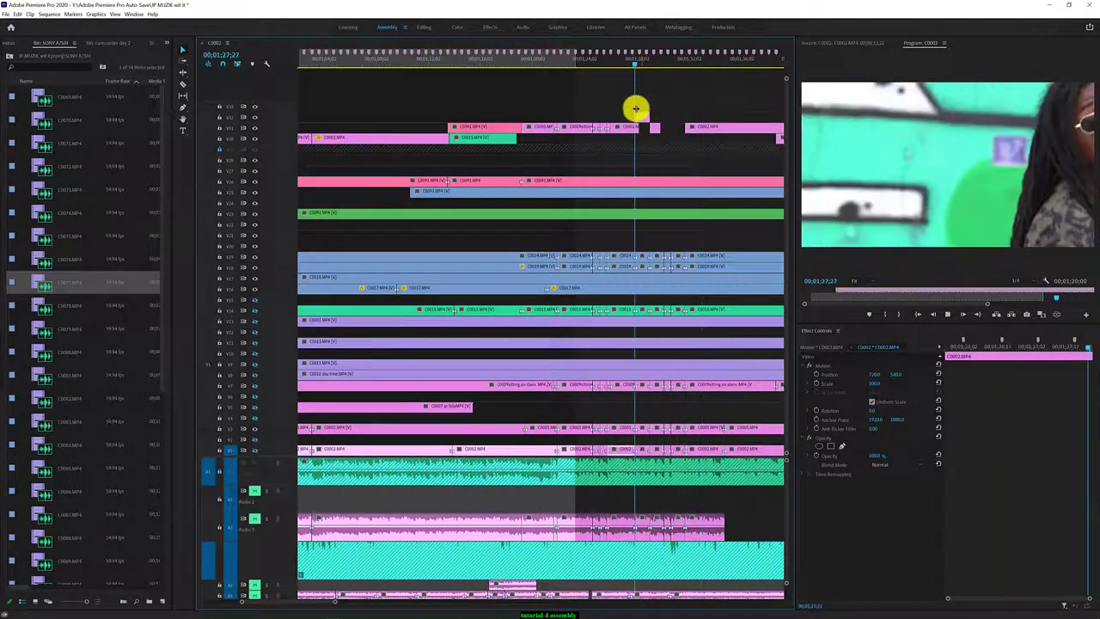
pyautogui.press('space')
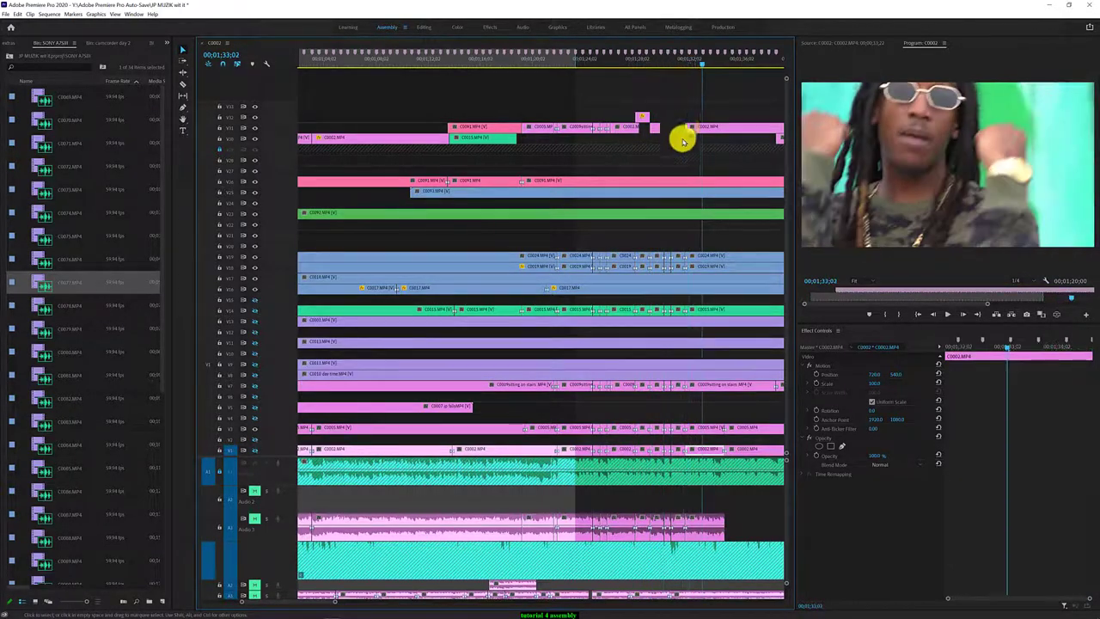
pyautogui.press('space')
pyautogui.click(659, 60)
pyautogui.press('space')
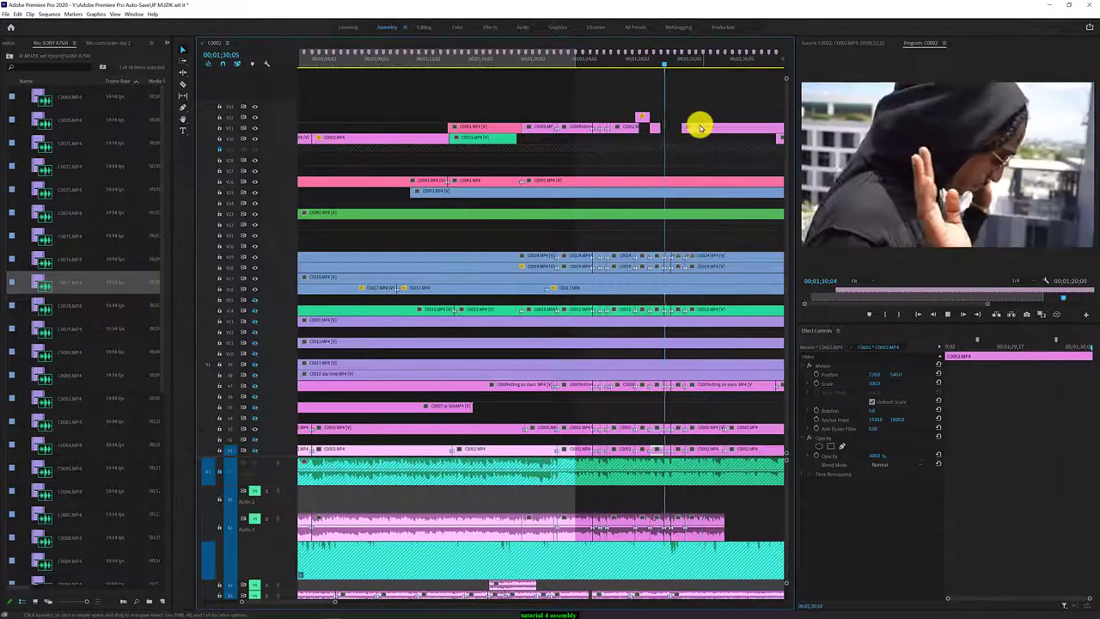
pyautogui.click(649, 61)
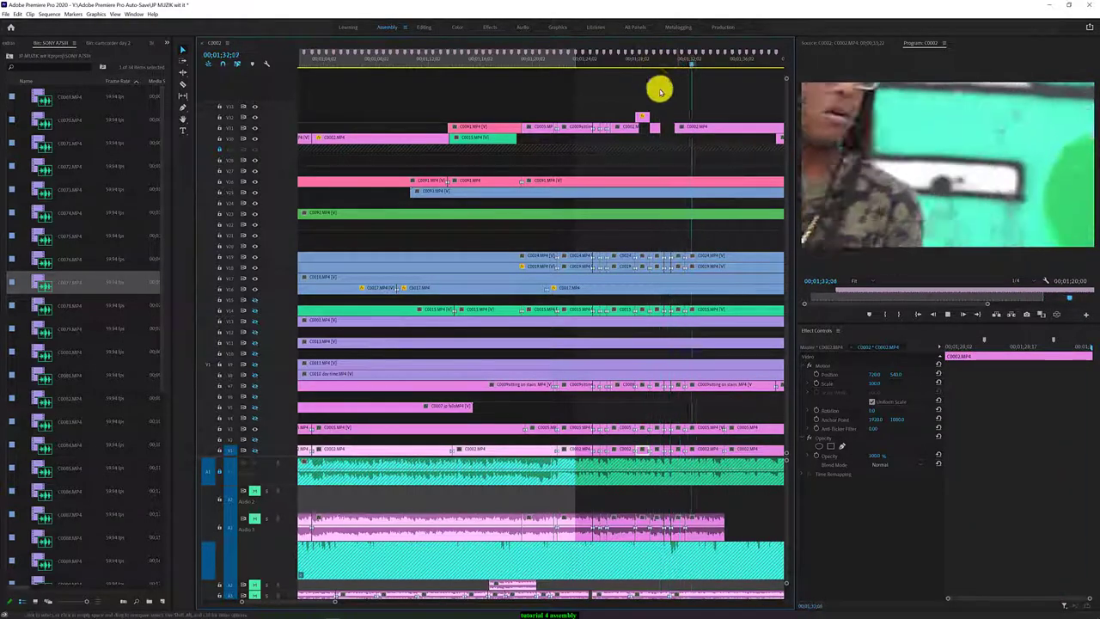
# Trim the top-track C0002 clip's edge and split it with the Razor at about 1:35
pyautogui.moveTo(667, 128); pyautogui.dragTo(662, 128)
pyautogui.click(644, 62)
pyautogui.press('space')
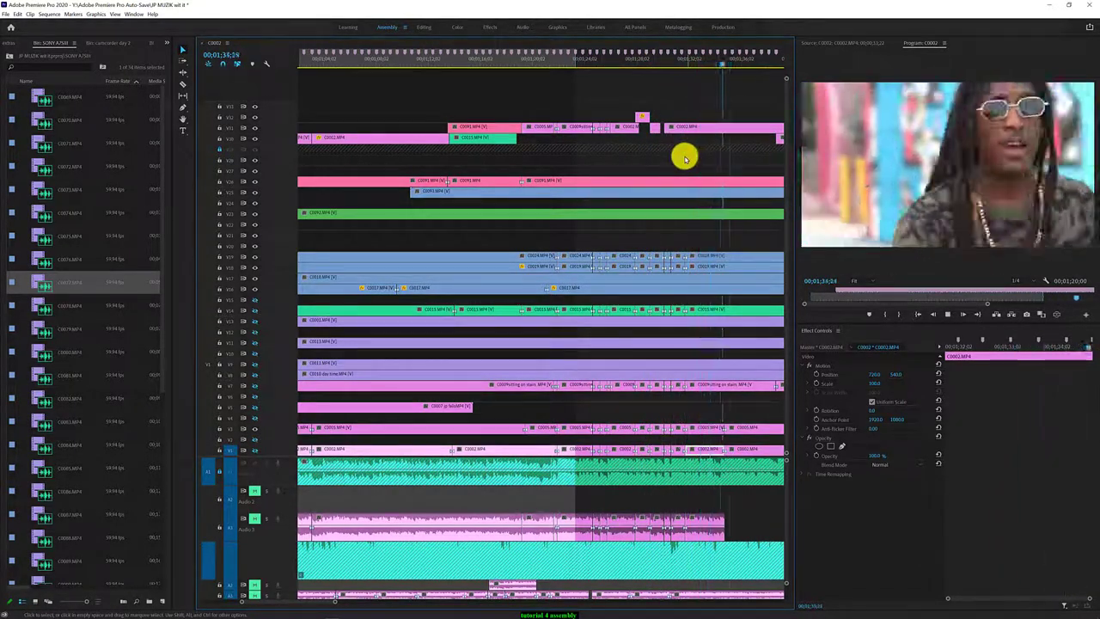
pyautogui.press('space')
pyautogui.click(728, 129)
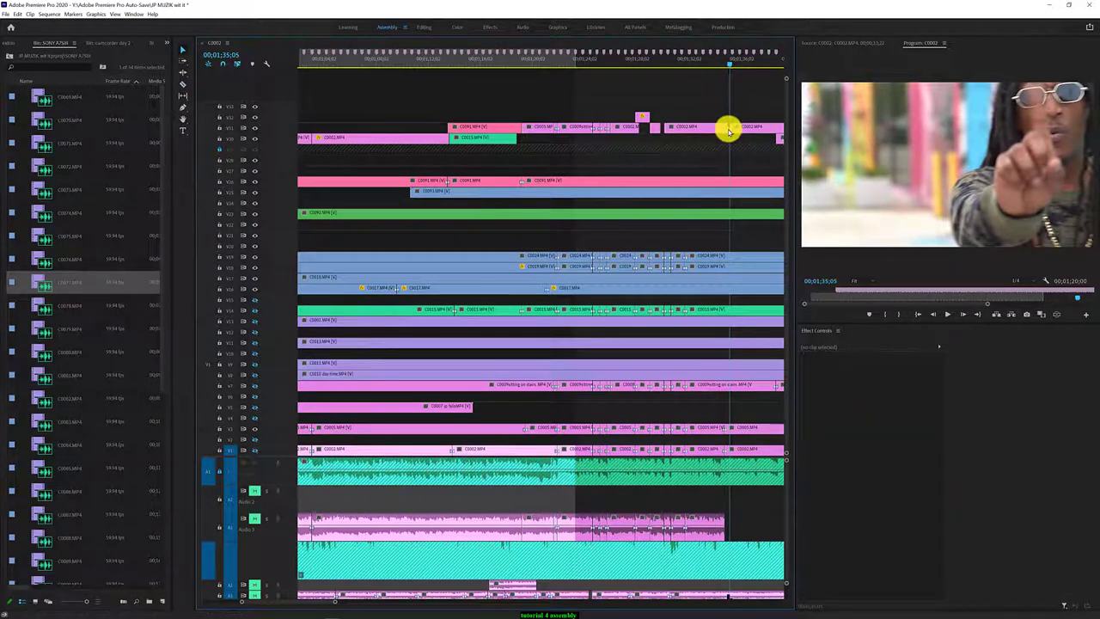
# Switch the Project bin to Icon View, scroll the thumbnails and select graffiti clip C0076
pyautogui.click(37, 599)
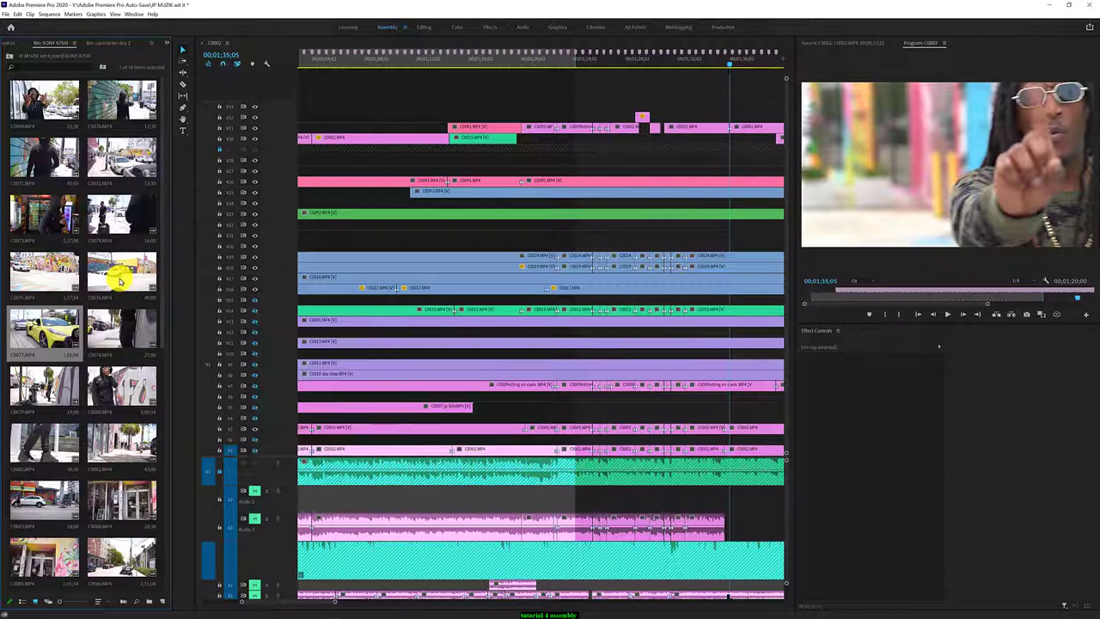
pyautogui.moveTo(162, 343); pyautogui.dragTo(153, 428)
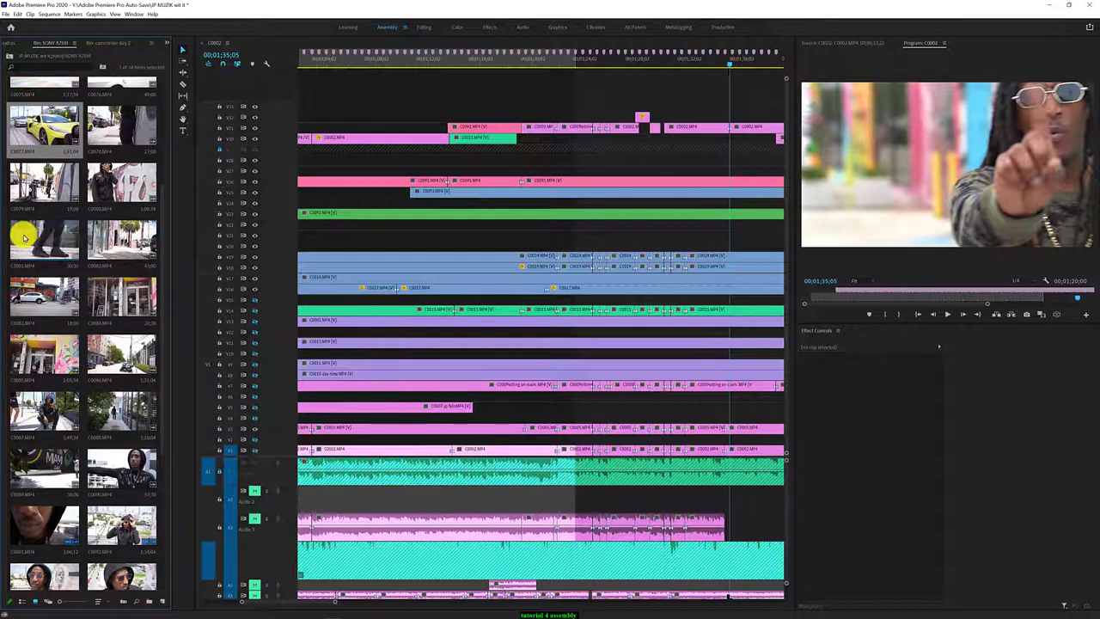
pyautogui.moveTo(164, 314); pyautogui.dragTo(158, 197)
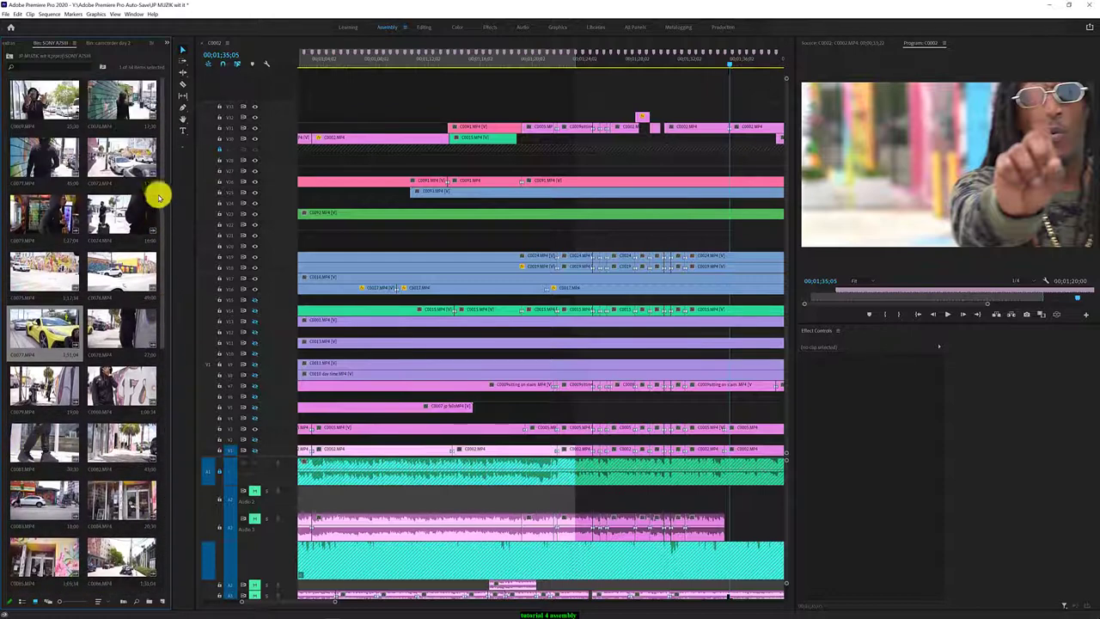
pyautogui.scroll(-1, 169, 246)
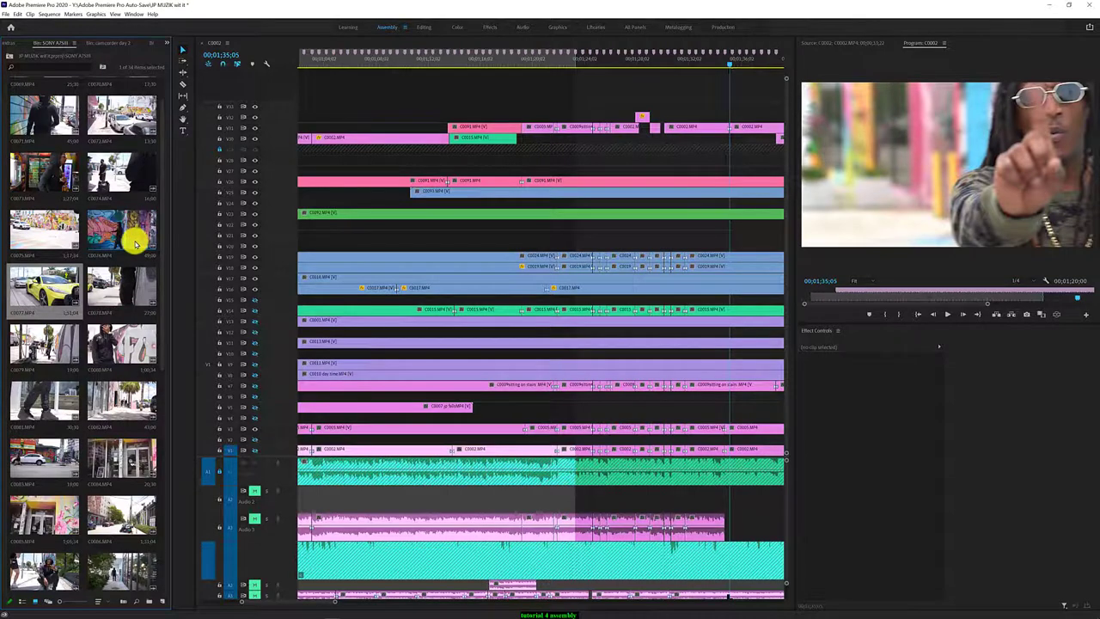
pyautogui.click(134, 243)
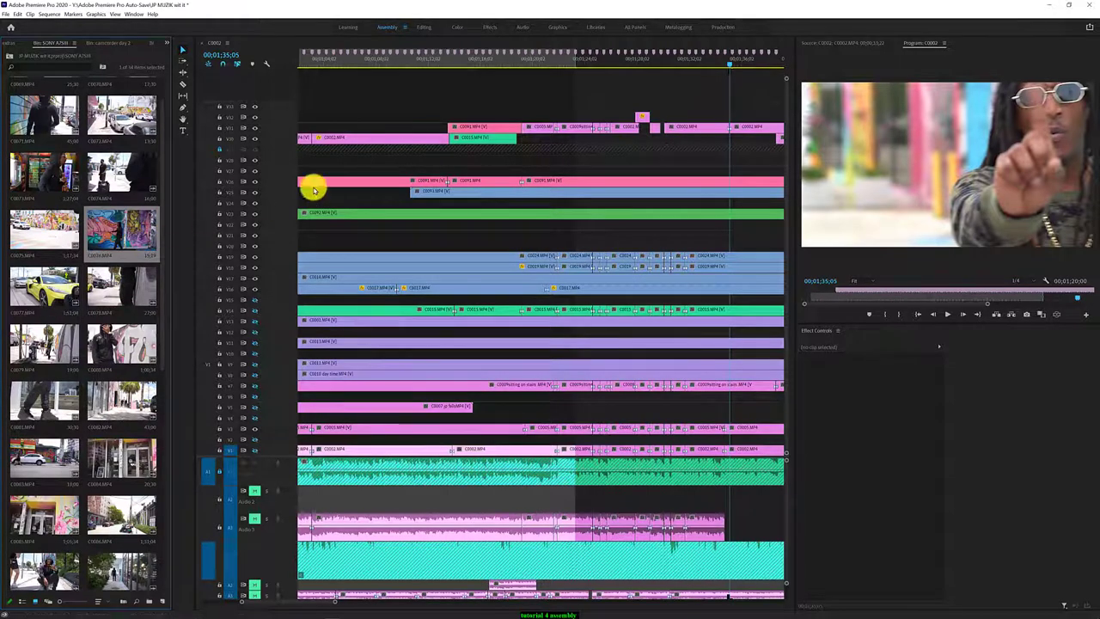
# Scroll the timeline back to the sequence start and play from there
pyautogui.press('Up')
pyautogui.scroll(5, 202, 103)
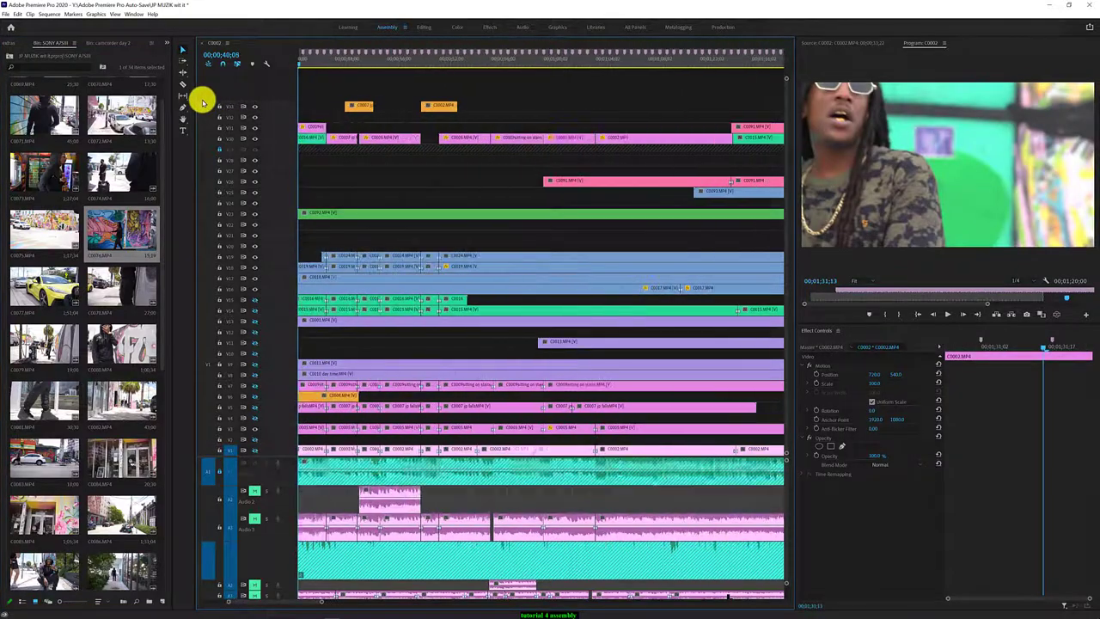
pyautogui.scroll(5, 202, 103)
pyautogui.scroll(5, 207, 100)
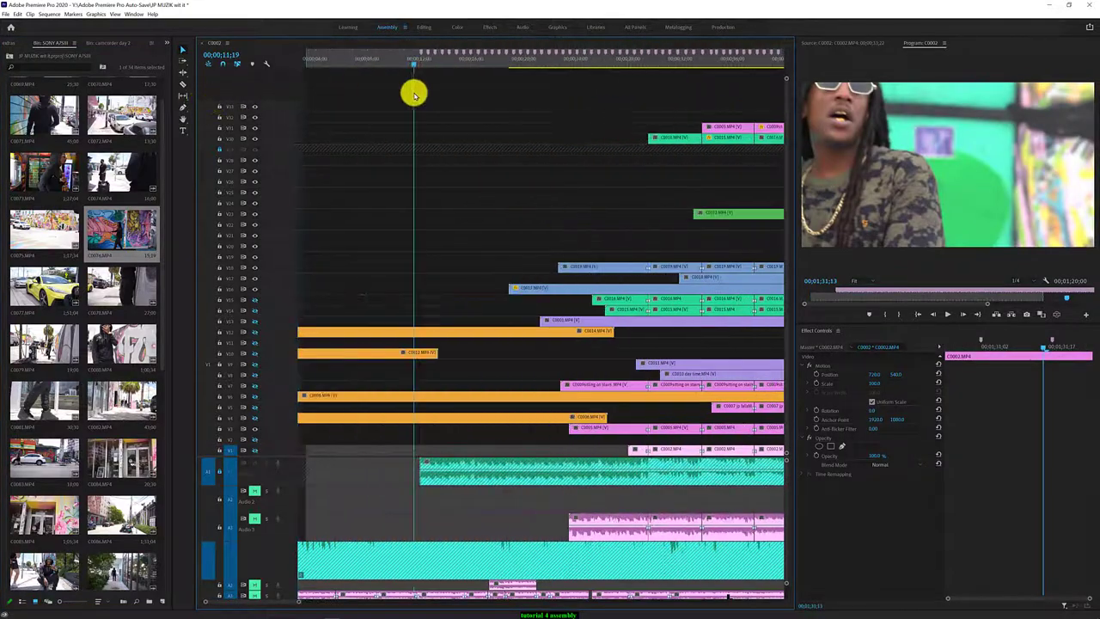
pyautogui.press('space')
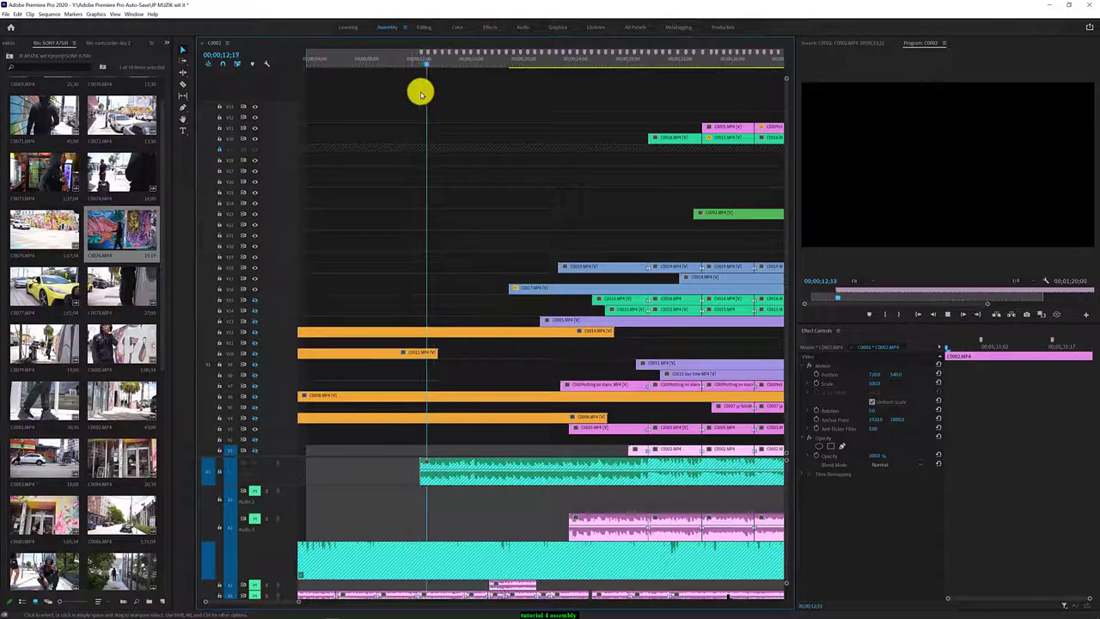
# Re-enable the hidden video track's output and stop playback at about 0:16
pyautogui.click(255, 334)
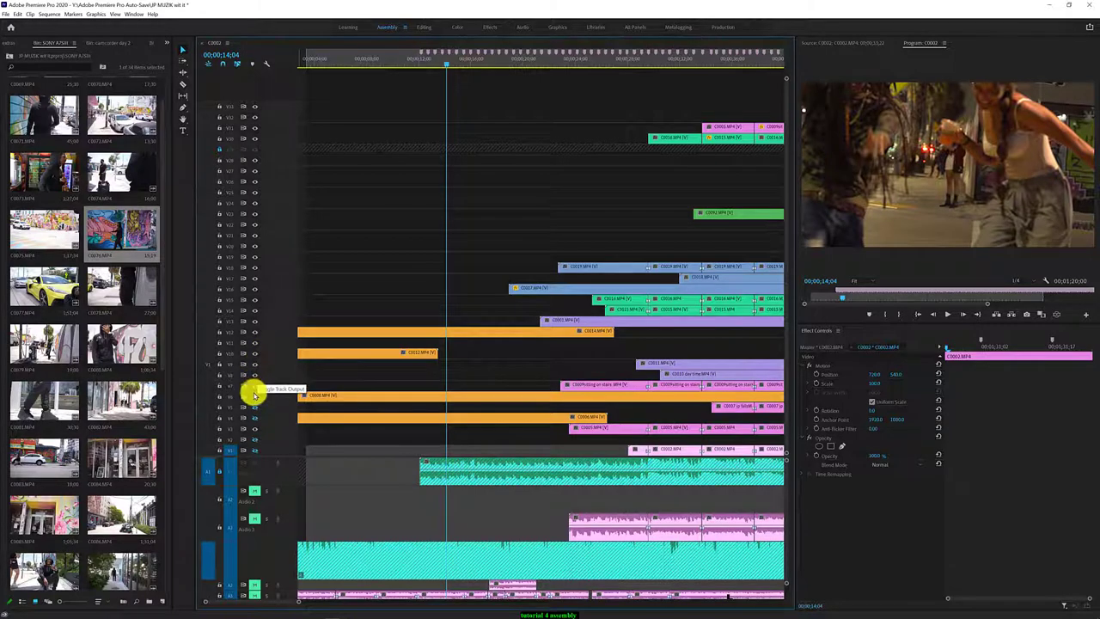
pyautogui.press('space')
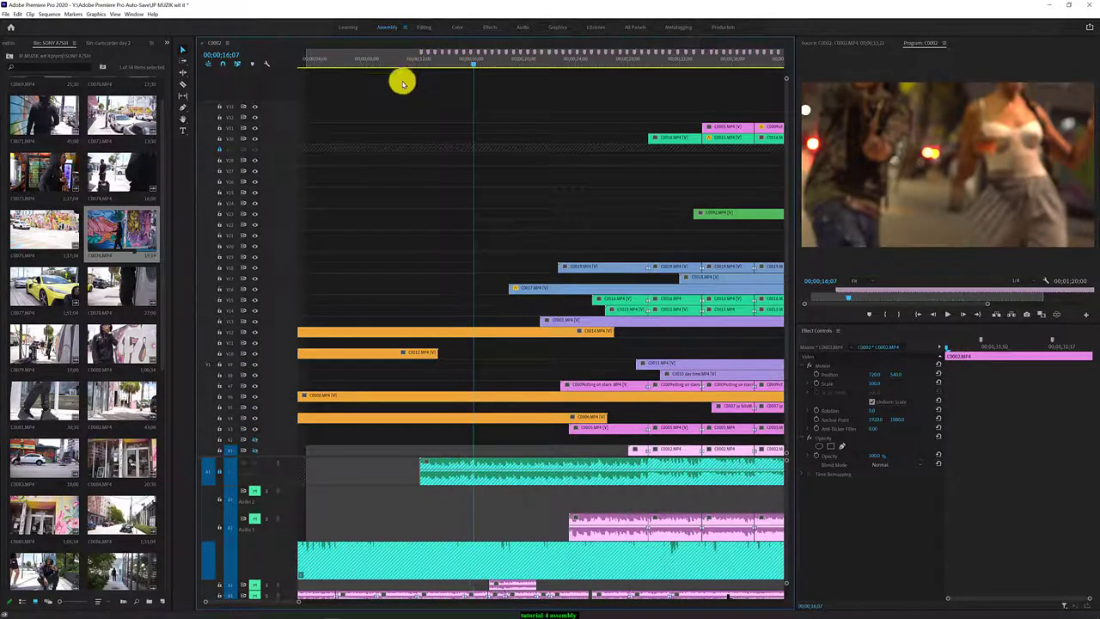
pyautogui.moveTo(139, 239); pyautogui.dragTo(436, 259)
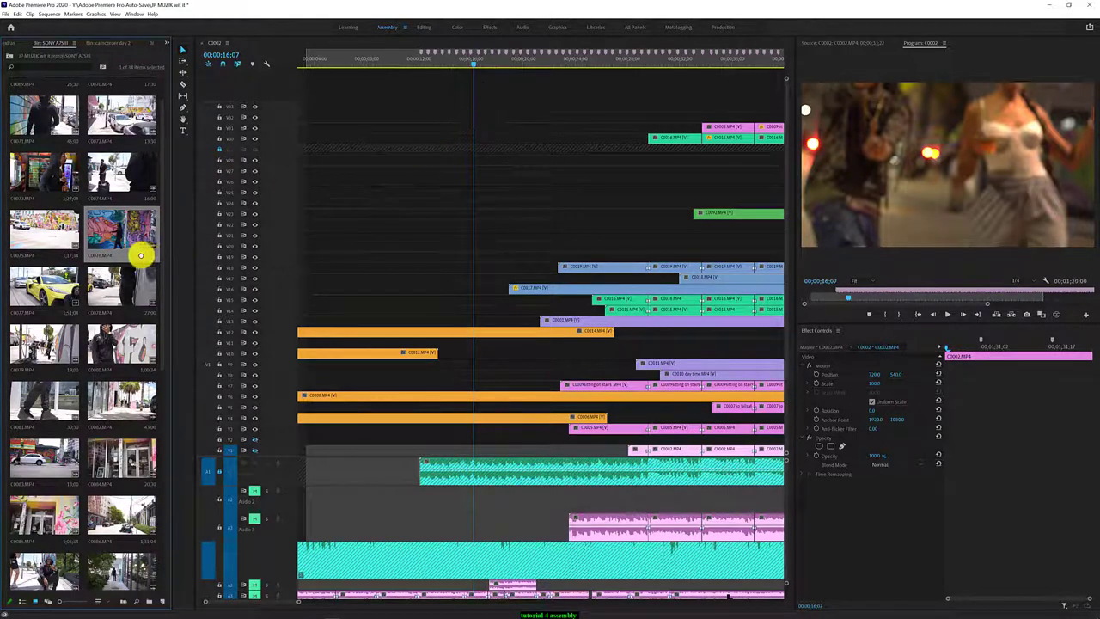
pyautogui.moveTo(141, 255); pyautogui.dragTo(481, 99)
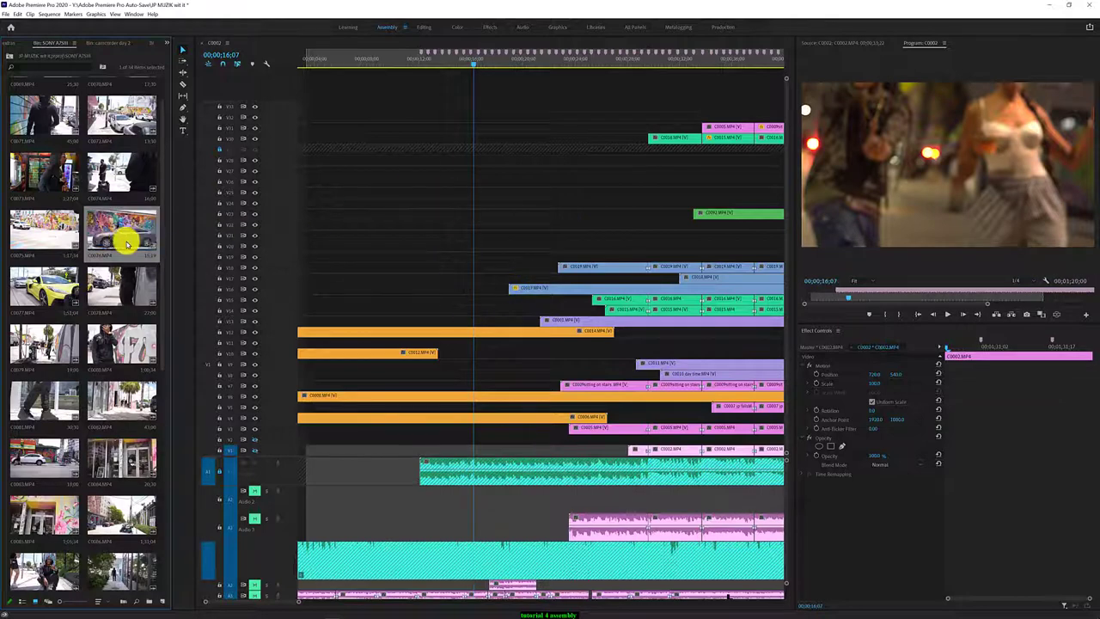
# Preview C0076 in the Source monitor, then drop it onto an empty top video track near the start
pyautogui.click(851, 42)
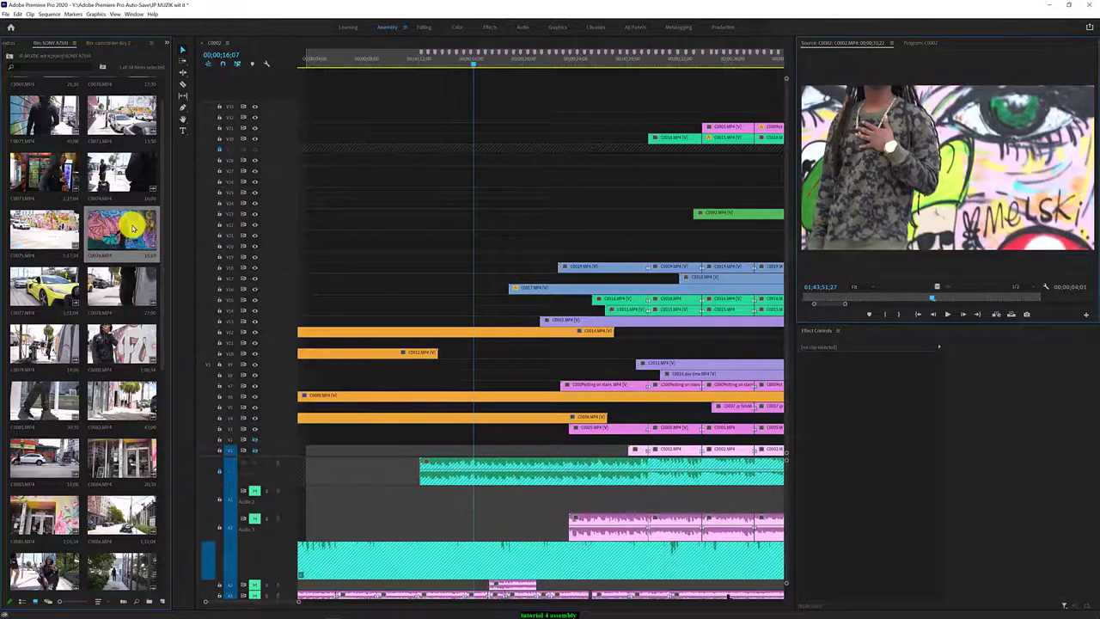
pyautogui.click(474, 61)
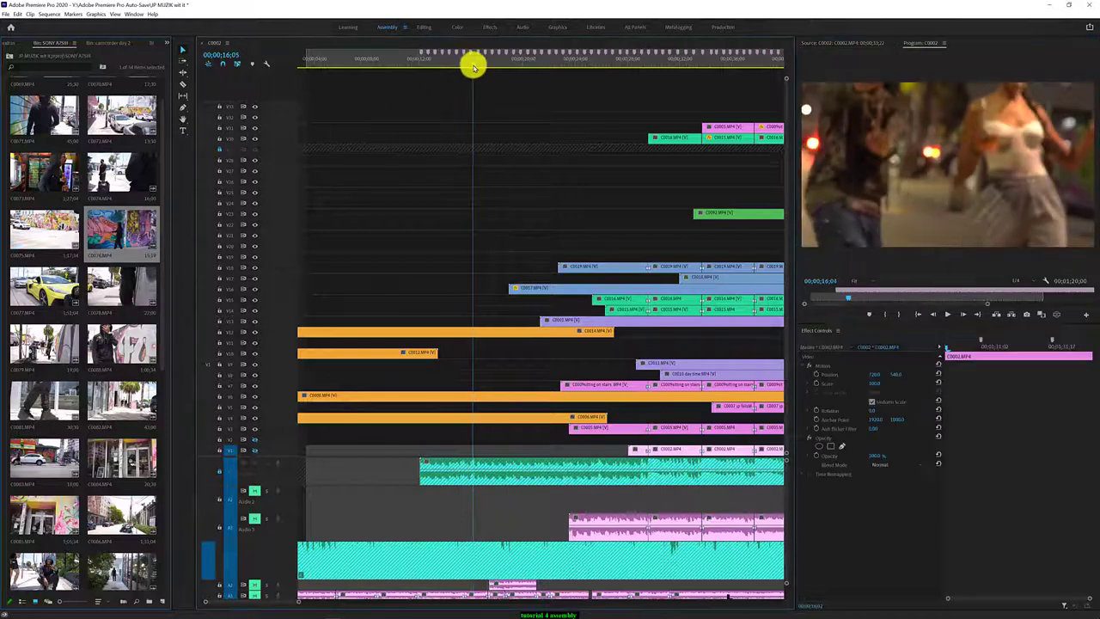
pyautogui.click(135, 230)
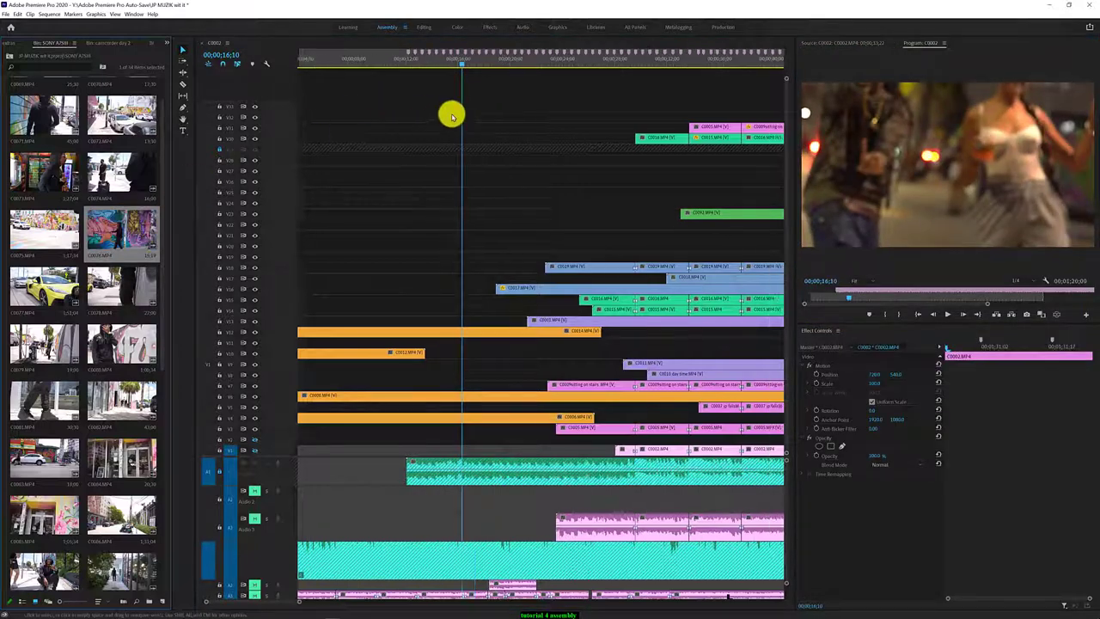
pyautogui.moveTo(788, 95); pyautogui.dragTo(784, 67)
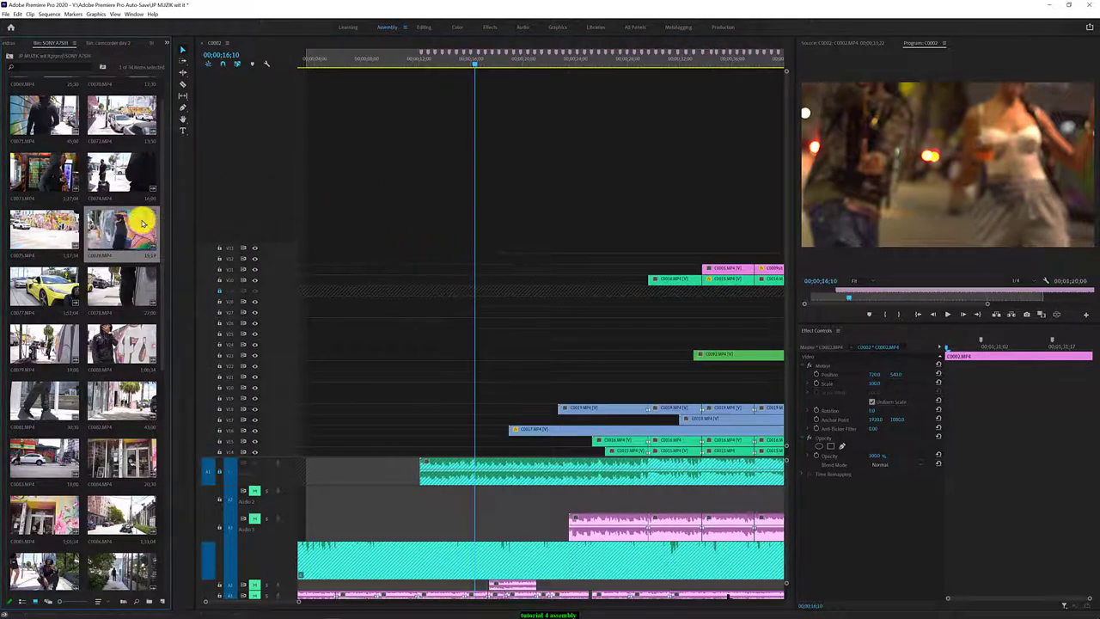
pyautogui.moveTo(140, 223); pyautogui.dragTo(432, 275)
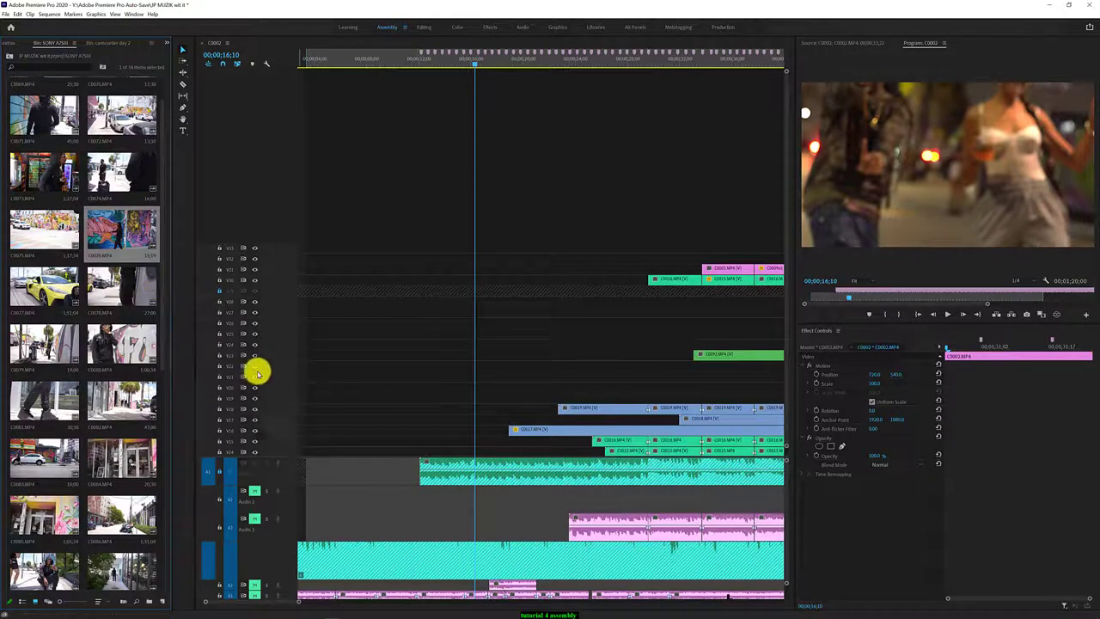
pyautogui.moveTo(112, 228)
pyautogui.mouseDown()
pyautogui.moveTo(357, 275)
pyautogui.moveTo(352, 291)
pyautogui.moveTo(351, 246)
pyautogui.mouseUp()
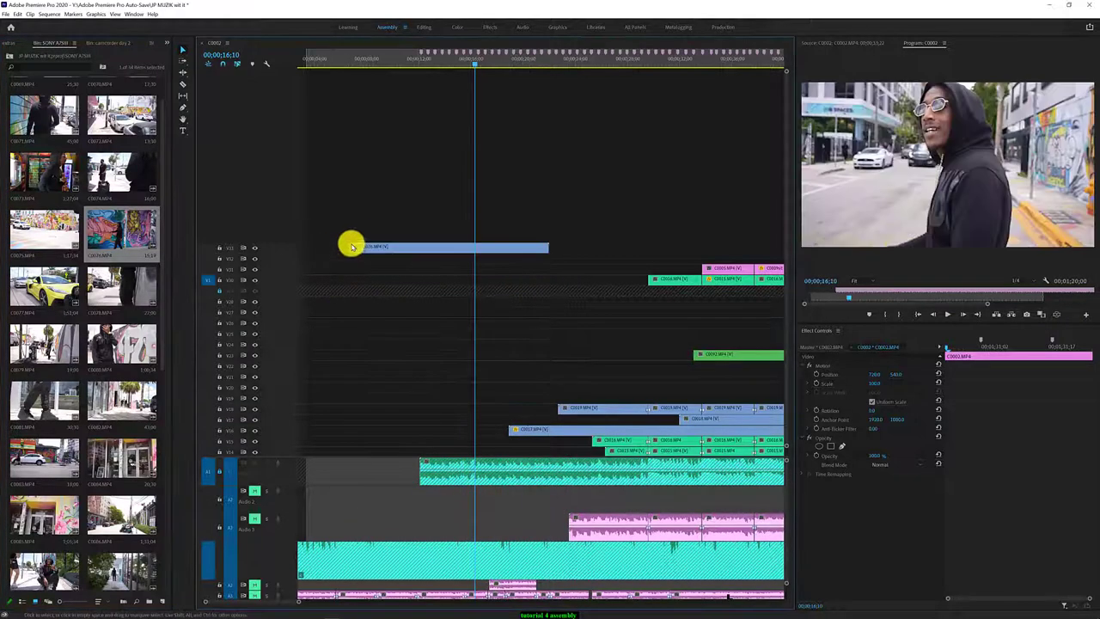
# Select the placed graffiti clip and raise its Scale in Effect Controls
pyautogui.click(372, 65)
pyautogui.press('space')
pyautogui.click(489, 247)
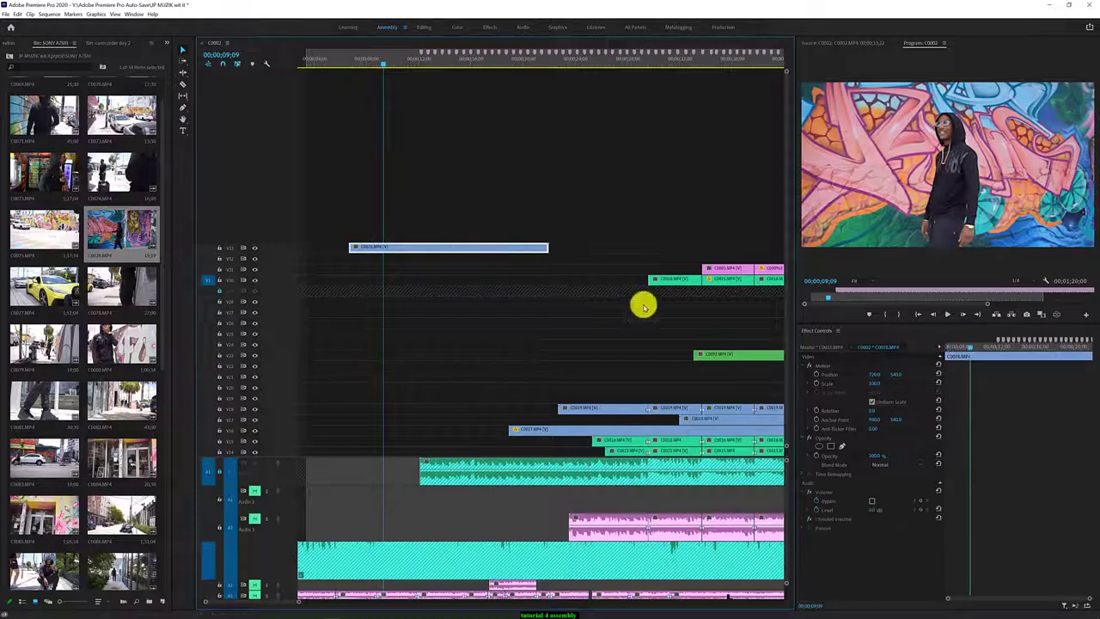
pyautogui.click(864, 381)
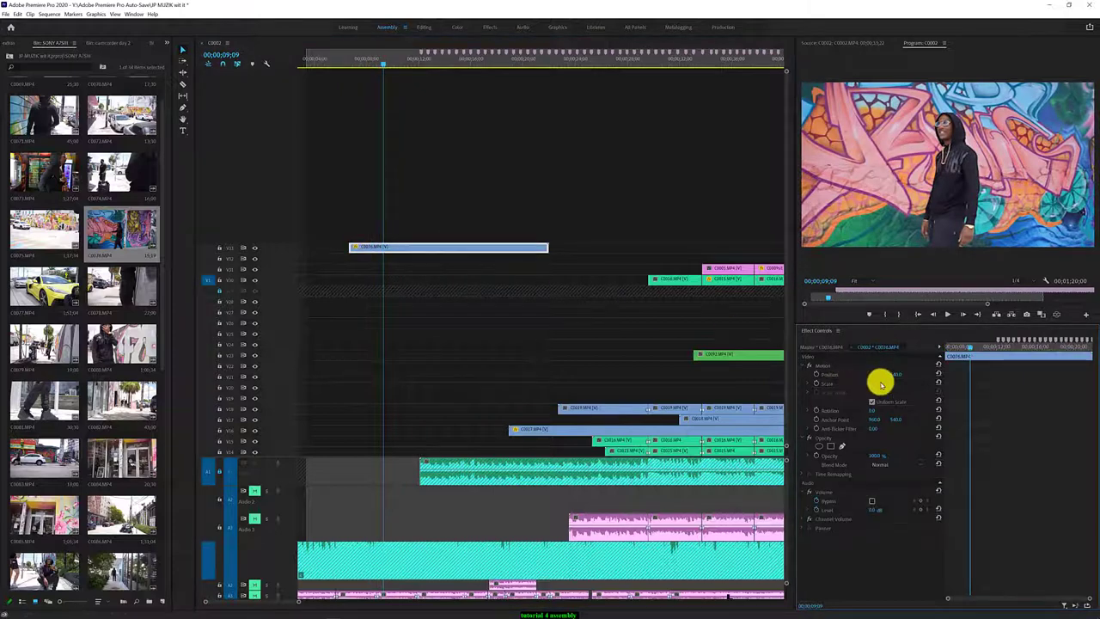
pyautogui.click(852, 42)
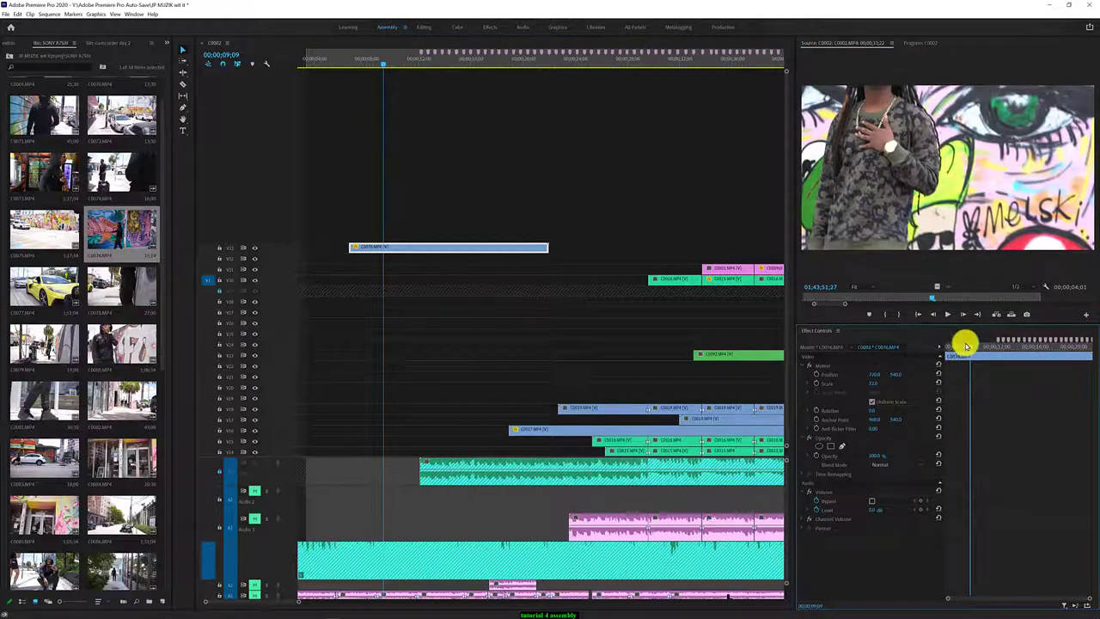
pyautogui.moveTo(966, 344); pyautogui.dragTo(947, 346)
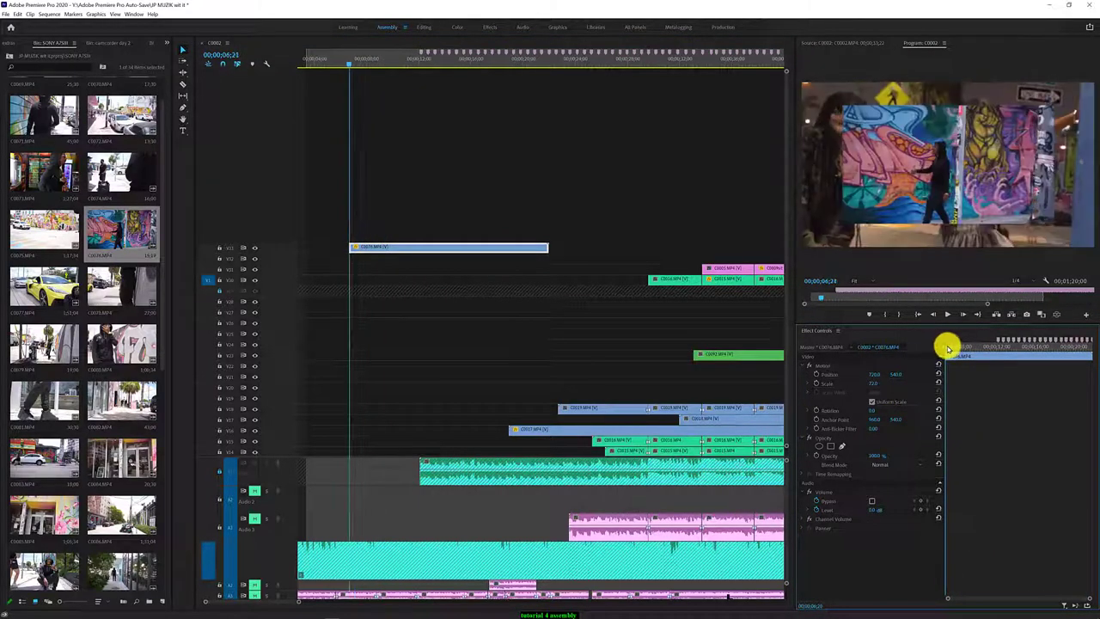
pyautogui.moveTo(873, 383); pyautogui.dragTo(904, 382)
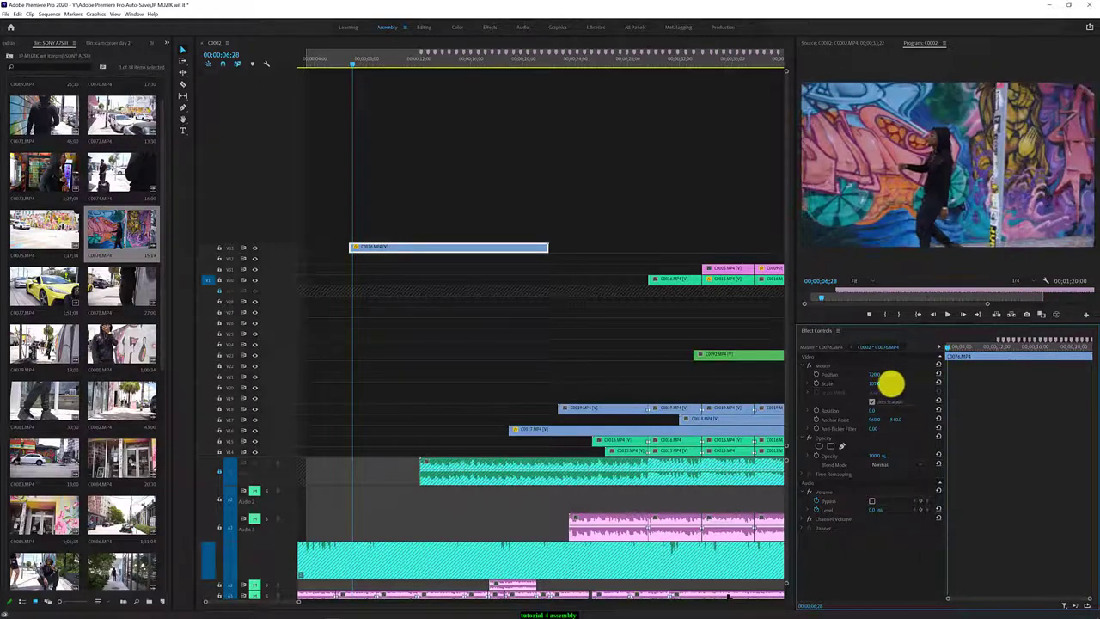
pyautogui.click(355, 69)
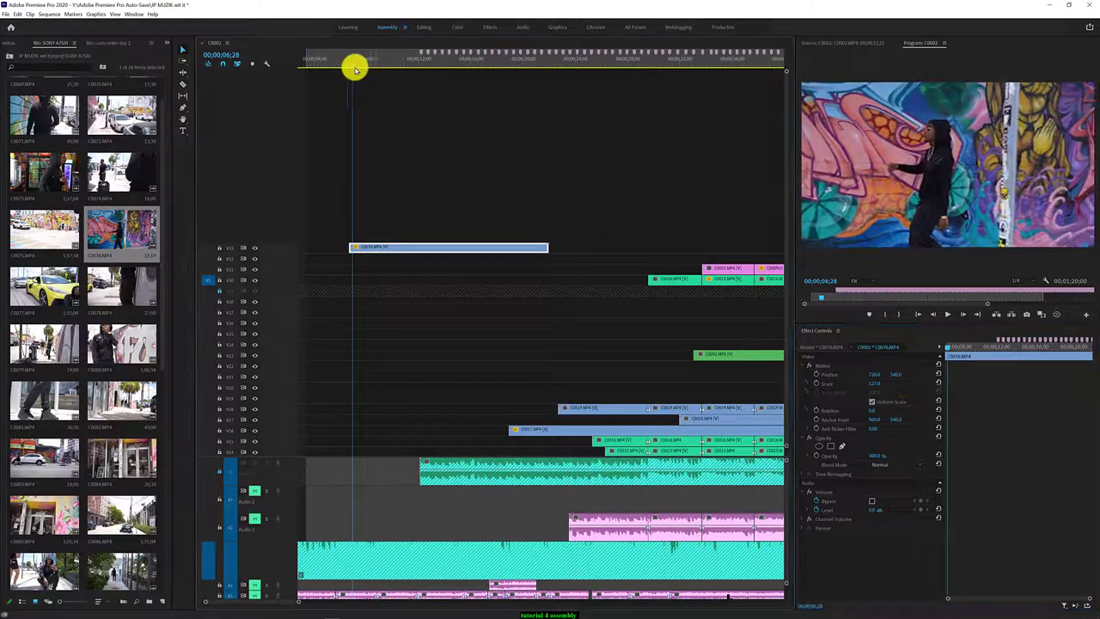
# Bring C0076 from the bin into the sequence near ten seconds, deleting an unwanted copy with its audio
pyautogui.moveTo(362, 60)
pyautogui.mouseDown()
pyautogui.moveTo(400, 68)
pyautogui.moveTo(362, 74)
pyautogui.mouseUp()
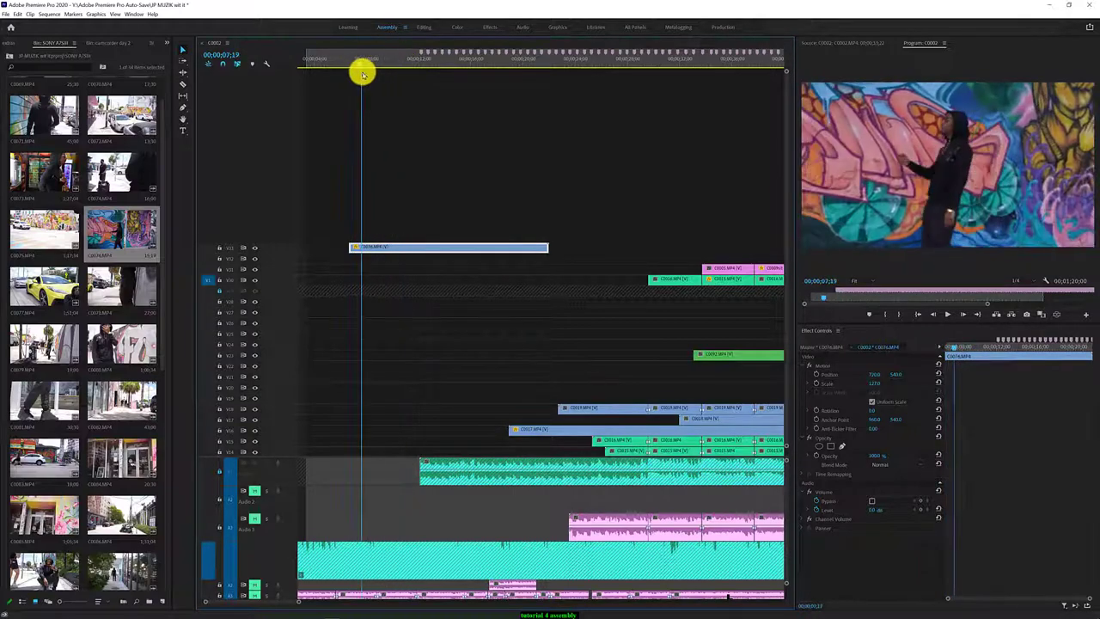
pyautogui.click(130, 240)
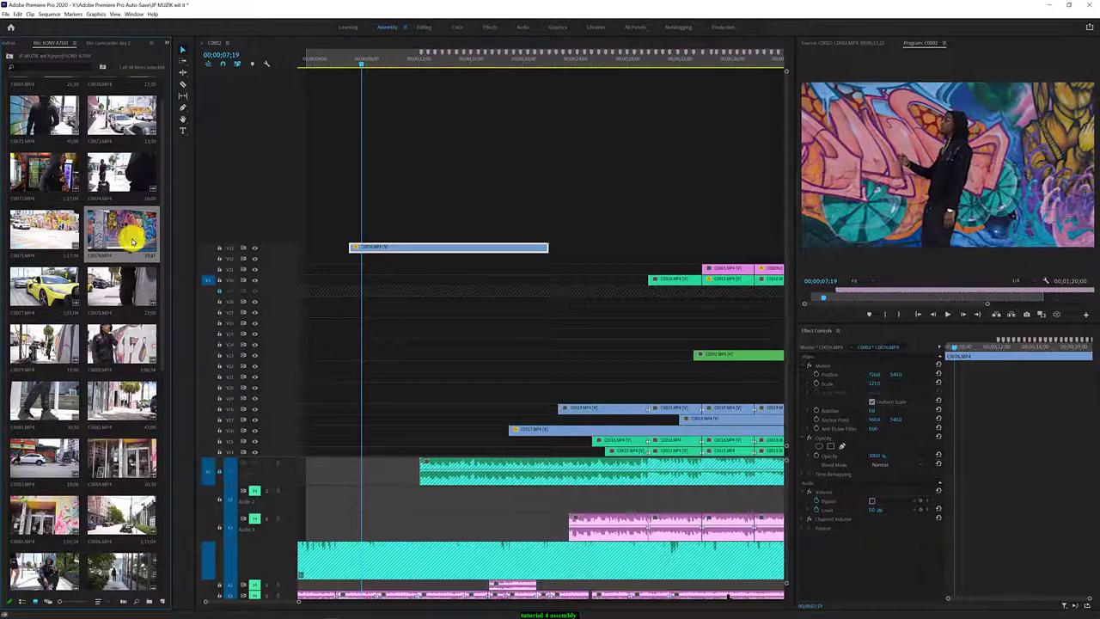
pyautogui.moveTo(132, 241); pyautogui.dragTo(353, 227)
pyautogui.press('Delete')
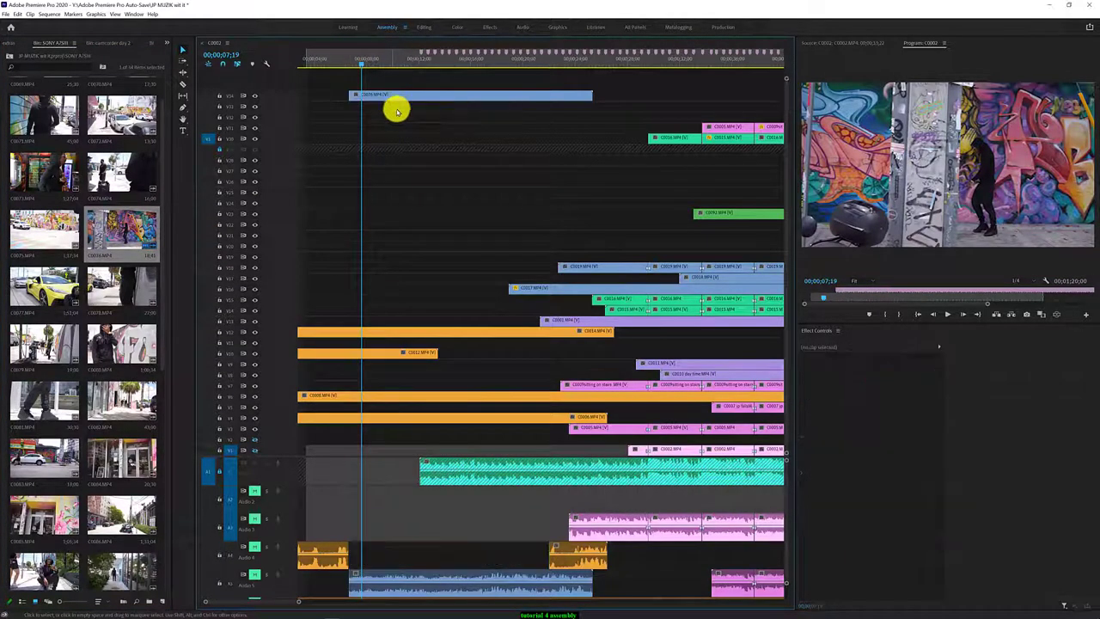
pyautogui.moveTo(349, 67); pyautogui.dragTo(392, 63)
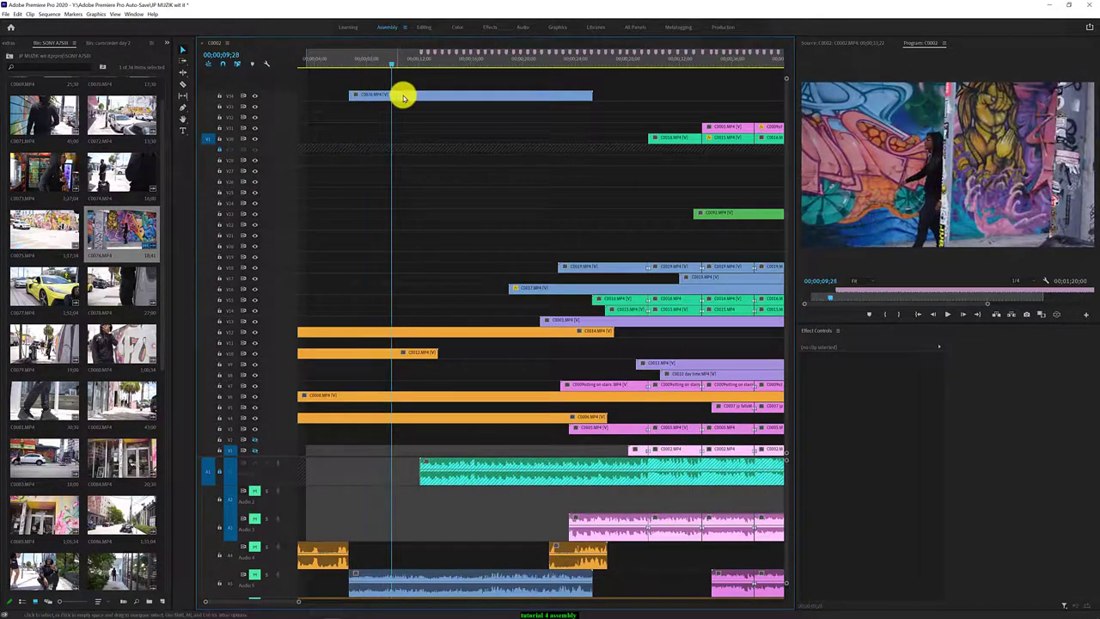
pyautogui.press('space')
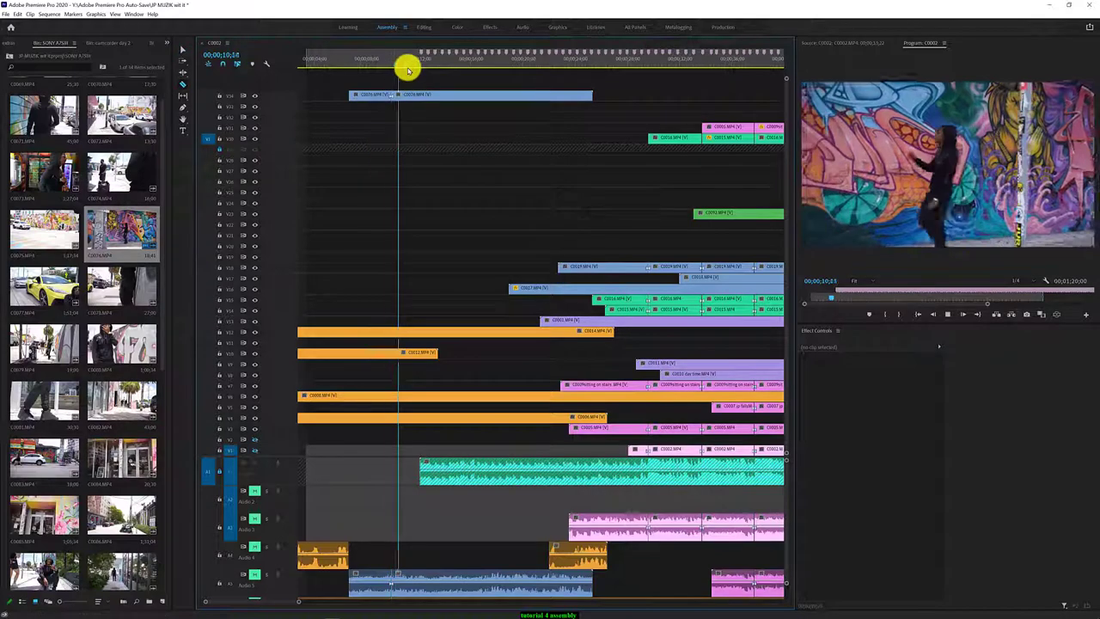
pyautogui.moveTo(408, 63); pyautogui.dragTo(385, 72)
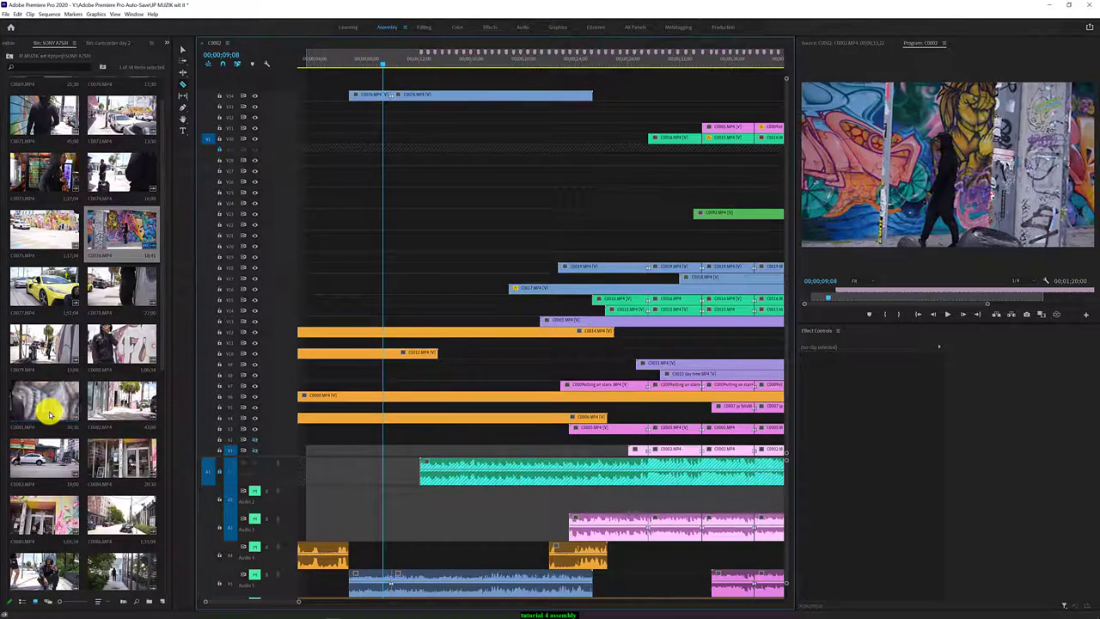
pyautogui.click(94, 417)
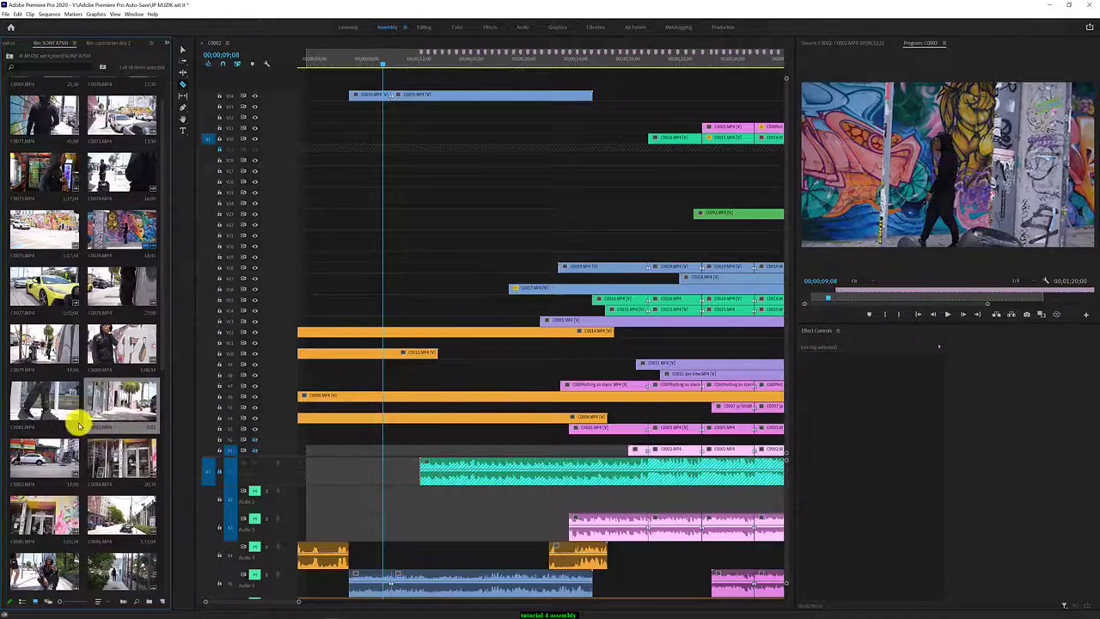
# Drop walking clip C0082 onto a new top video track and nudge its timing
pyautogui.moveTo(98, 417)
pyautogui.mouseDown()
pyautogui.moveTo(393, 86)
pyautogui.moveTo(292, 62)
pyautogui.mouseUp()
pyautogui.press('space')
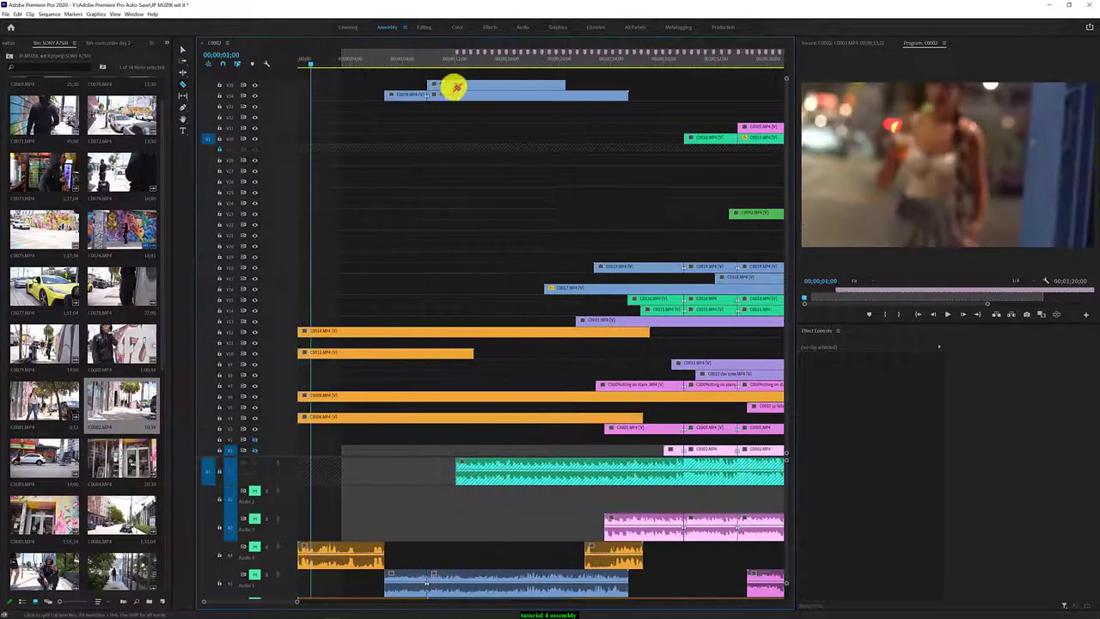
pyautogui.moveTo(479, 89); pyautogui.dragTo(395, 89)
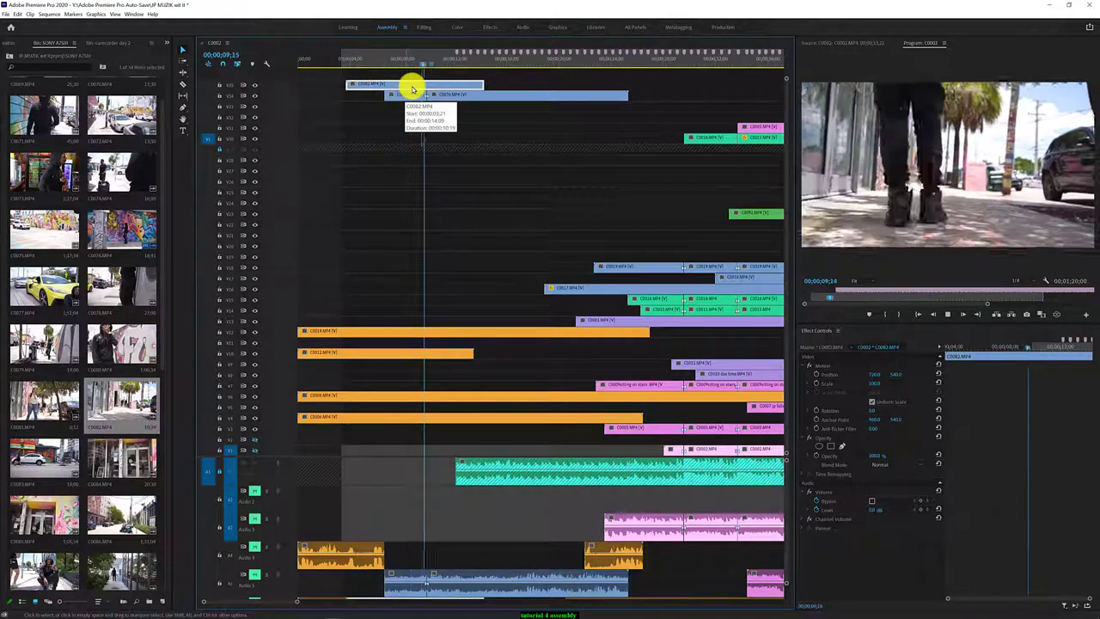
pyautogui.press('space')
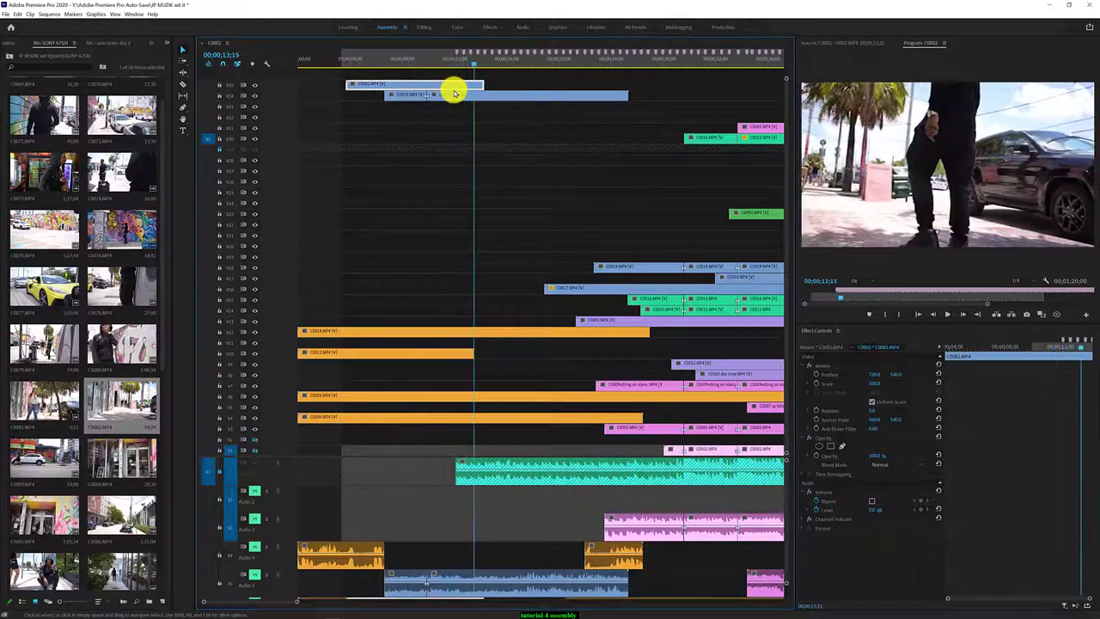
pyautogui.moveTo(471, 92); pyautogui.dragTo(553, 91)
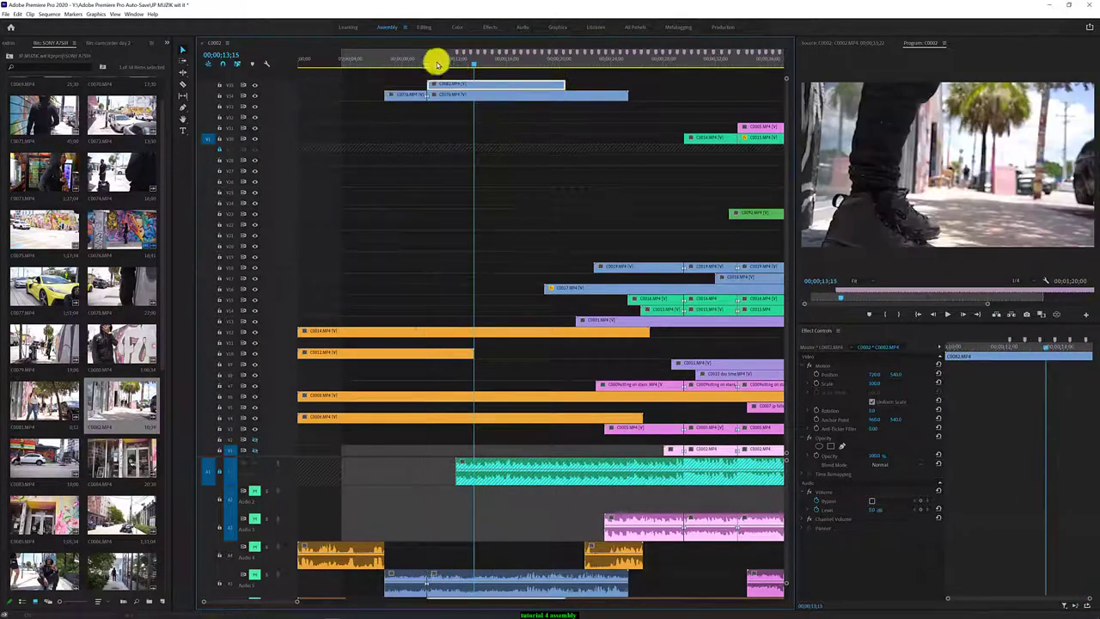
# Replay around nine seconds and lift the first C0076 piece onto the top track
pyautogui.click(427, 60)
pyautogui.press('space')
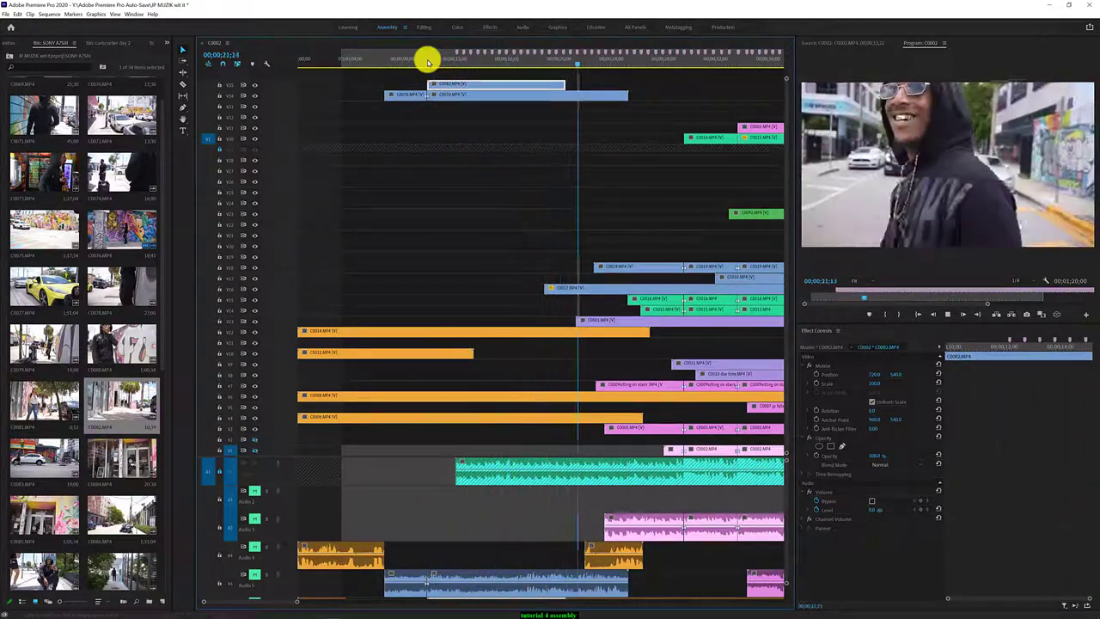
pyautogui.click(393, 58)
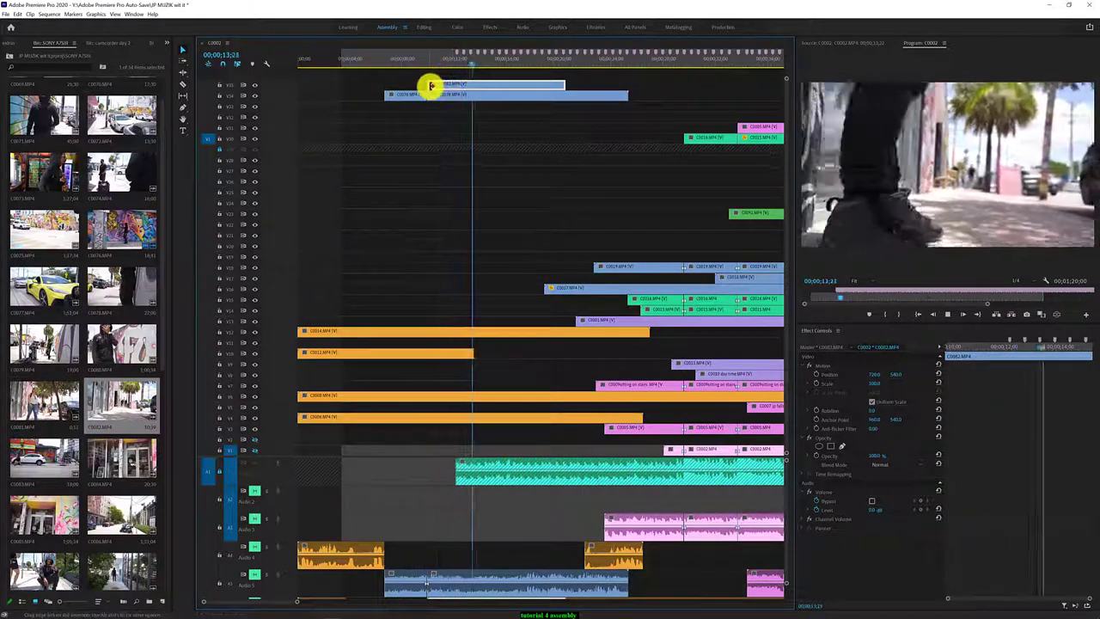
pyautogui.press('space')
pyautogui.click(395, 57)
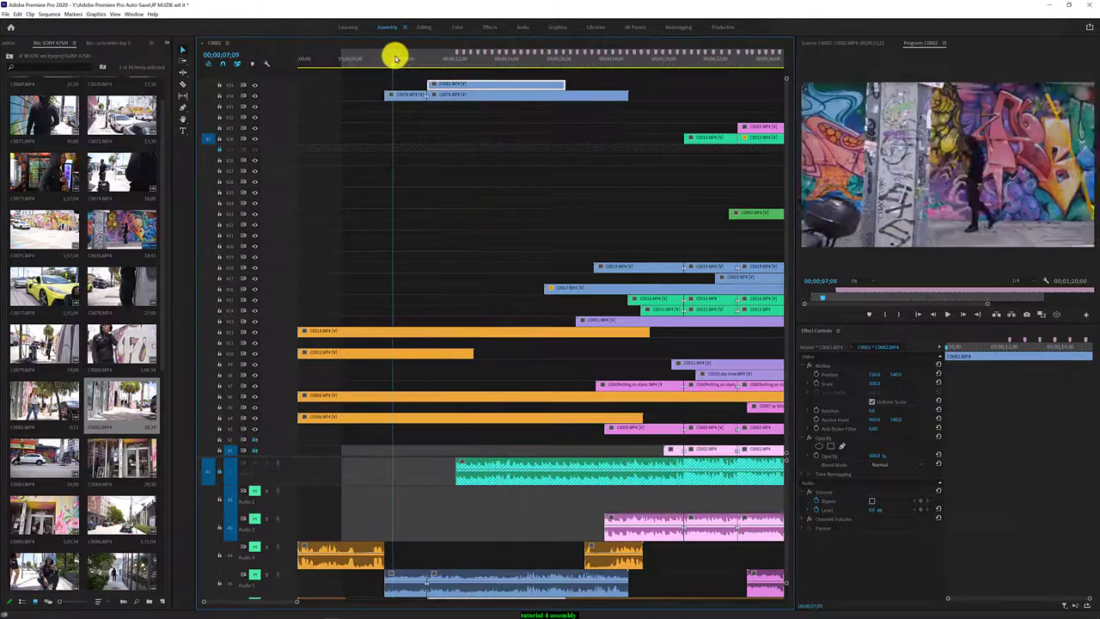
pyautogui.moveTo(410, 58)
pyautogui.mouseDown()
pyautogui.moveTo(374, 69)
pyautogui.moveTo(461, 73)
pyautogui.mouseUp()
pyautogui.click(426, 60)
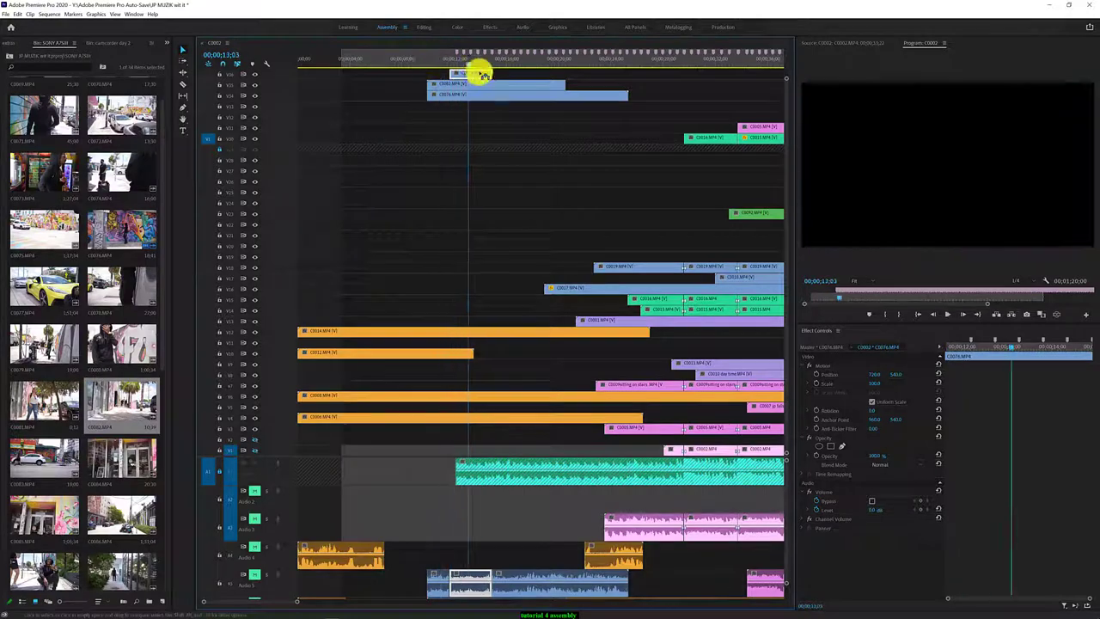
# Move the short C0076 piece earlier and down to V35 so C0082 follows it on V36, then preview from about eight seconds
pyautogui.moveTo(481, 74); pyautogui.dragTo(625, 78)
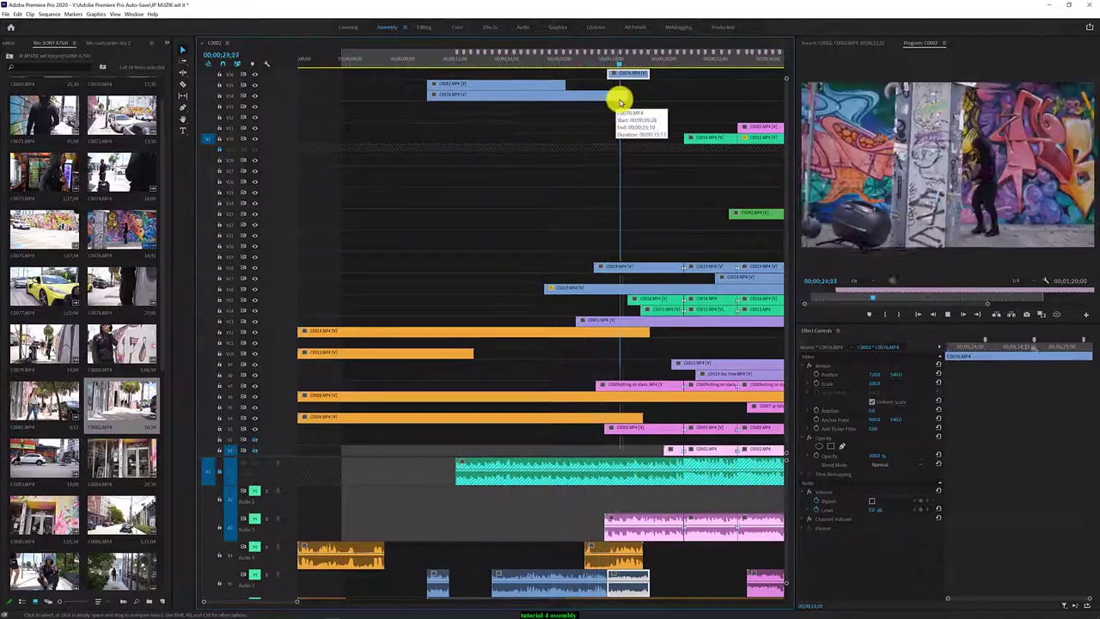
pyautogui.moveTo(626, 74)
pyautogui.mouseDown()
pyautogui.moveTo(481, 81)
pyautogui.moveTo(558, 83)
pyautogui.mouseUp()
pyautogui.click(422, 56)
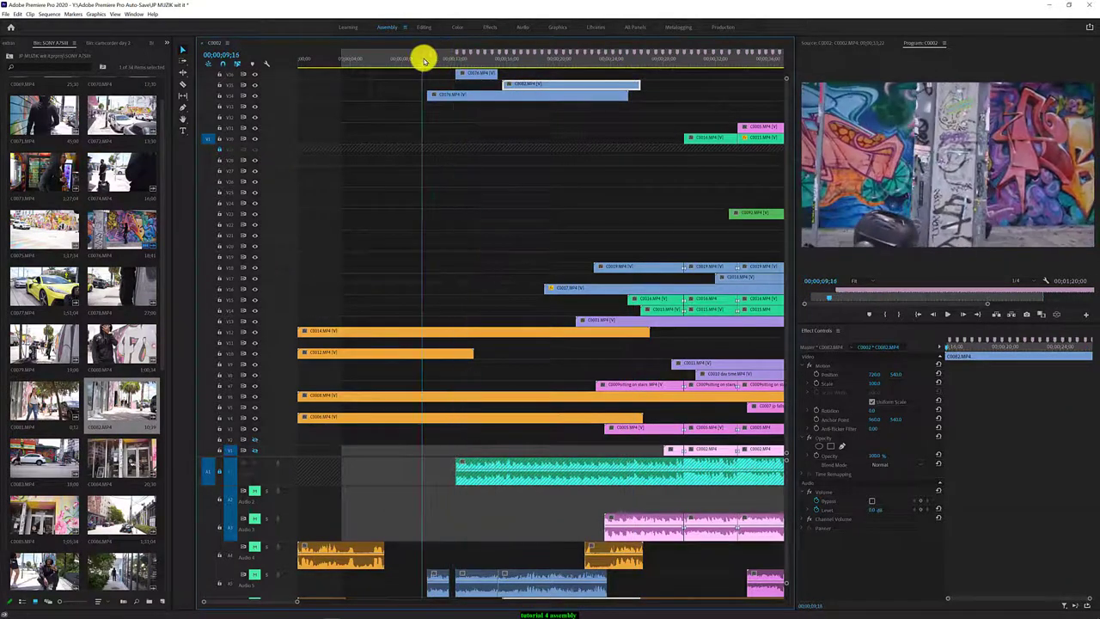
pyautogui.moveTo(464, 74); pyautogui.dragTo(422, 83)
pyautogui.click(398, 59)
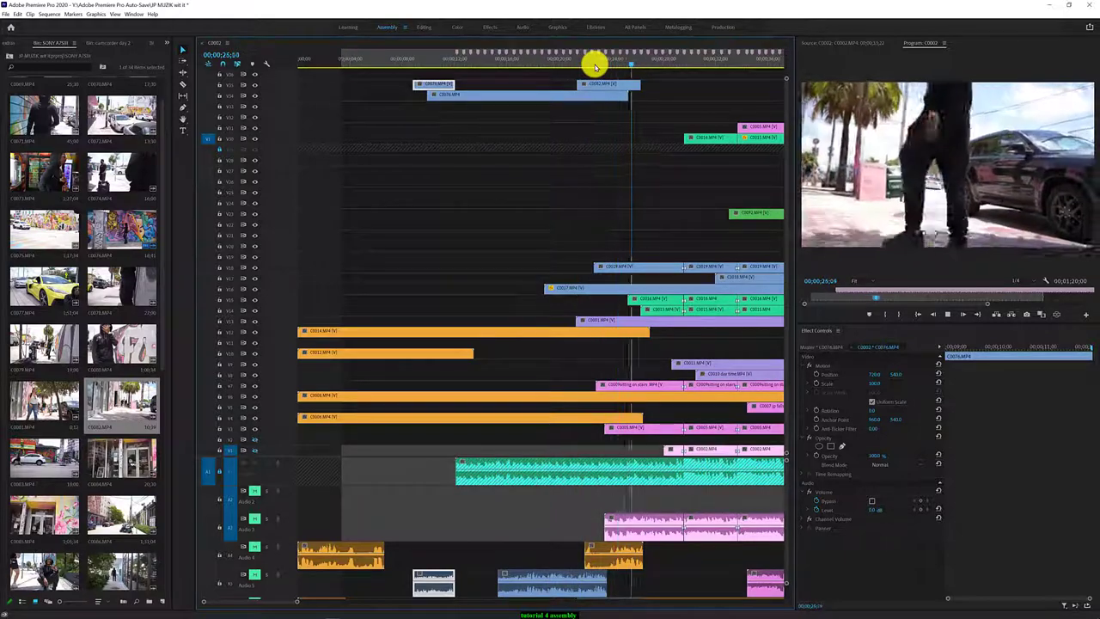
pyautogui.press('space')
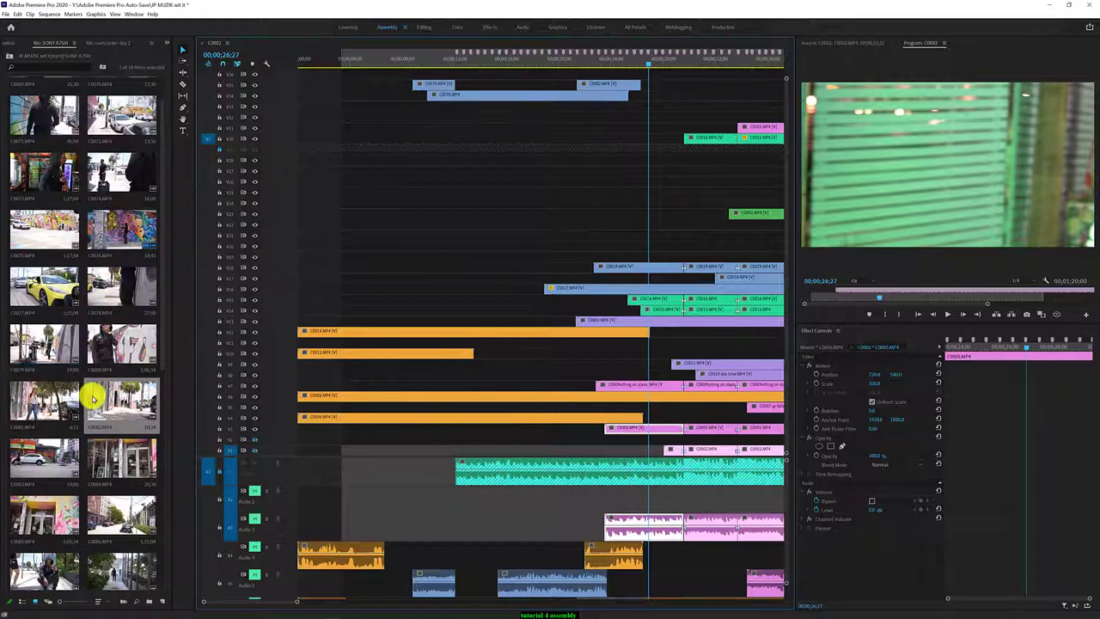
# Drop C0061 from the Project bin onto an empty upper track near seven seconds, play it, and select it with its audio
pyautogui.scroll(1, 91, 393)
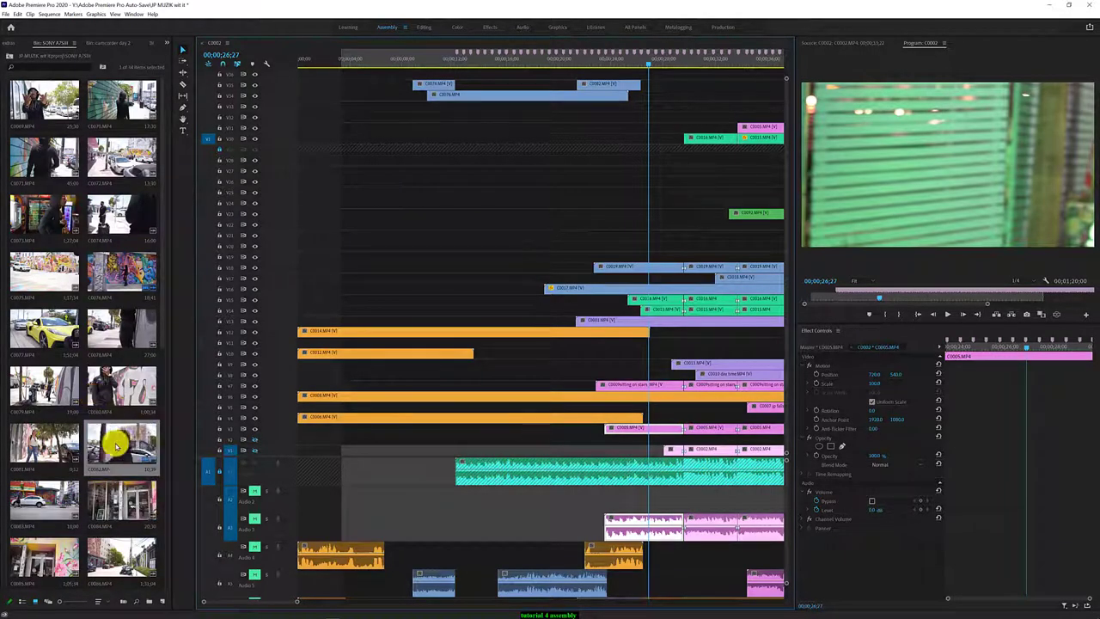
pyautogui.click(36, 447)
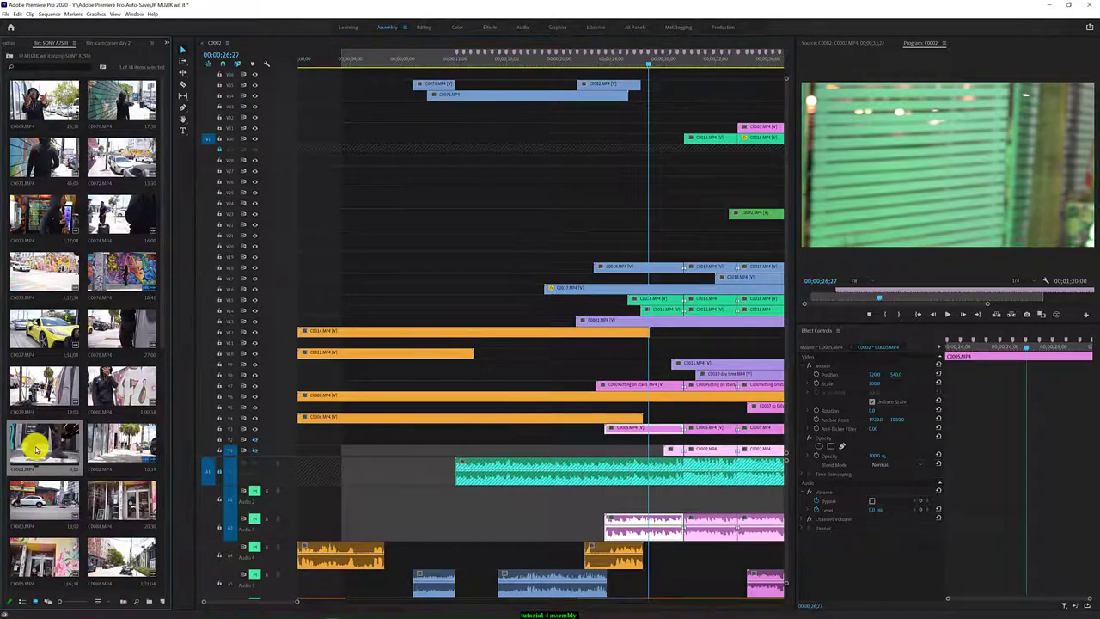
pyautogui.moveTo(21, 455); pyautogui.dragTo(395, 115)
pyautogui.click(385, 60)
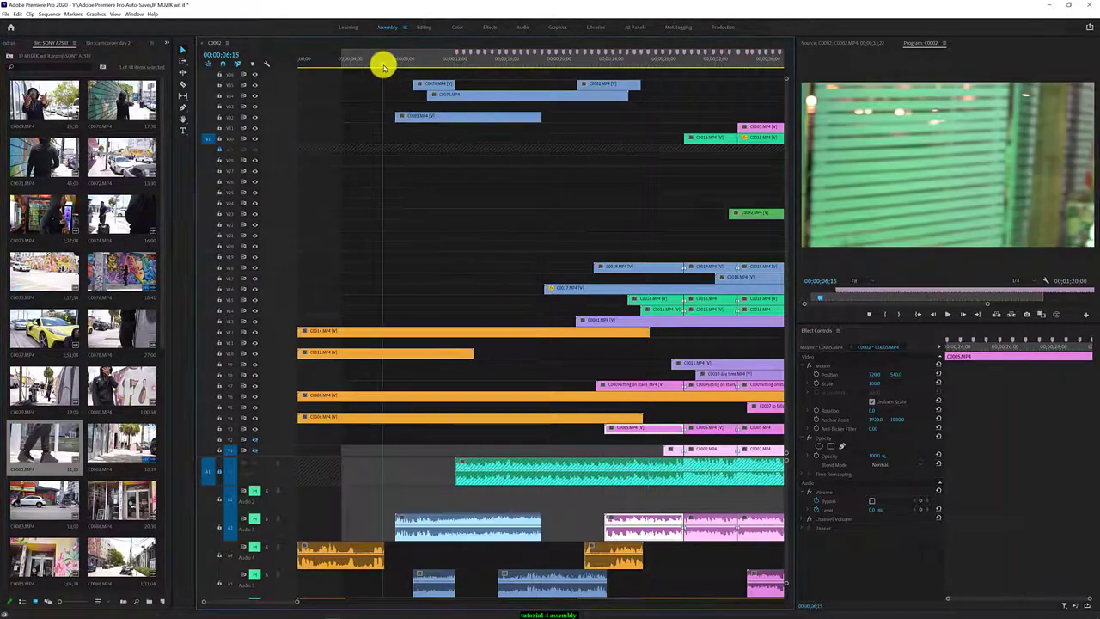
pyautogui.press('space')
pyautogui.click(421, 116)
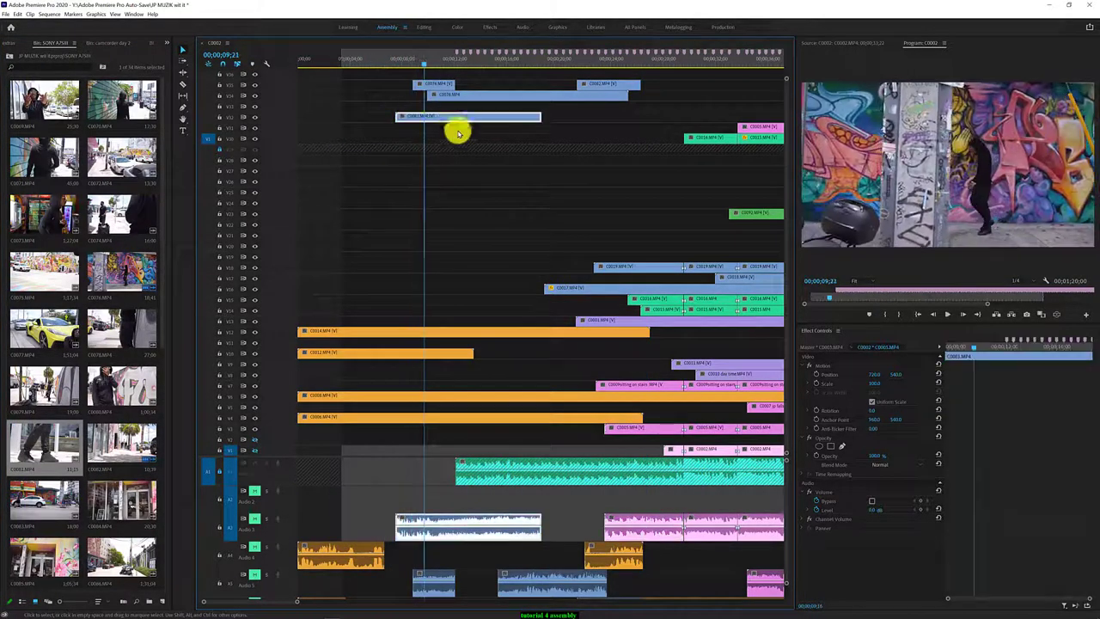
pyautogui.scroll(-1, 470, 137)
pyautogui.scroll(2, 470, 138)
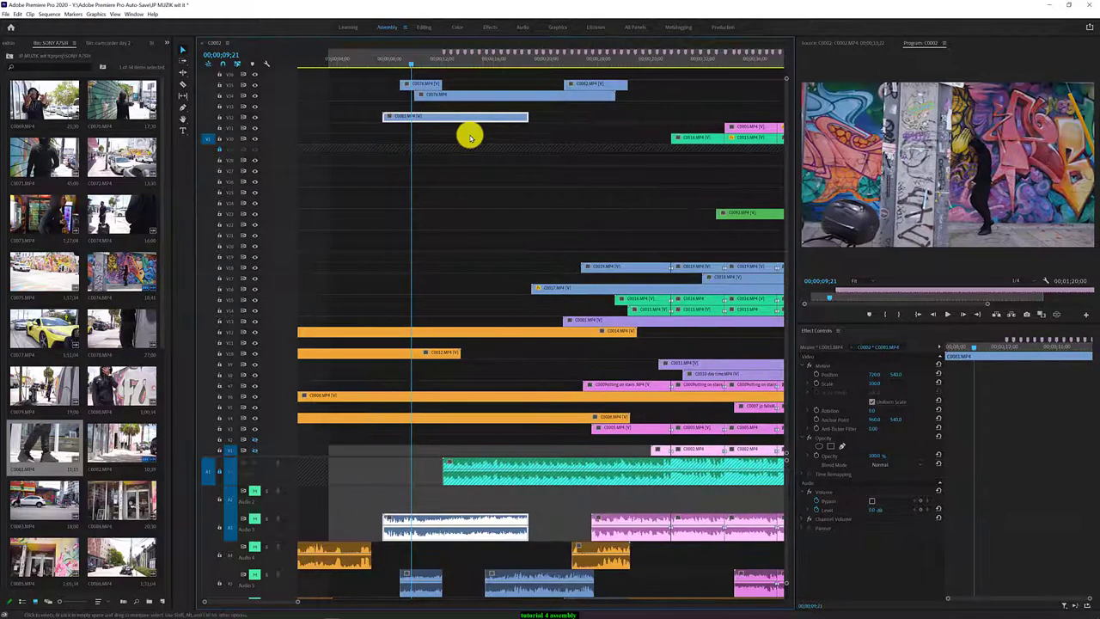
pyautogui.scroll(1, 470, 138)
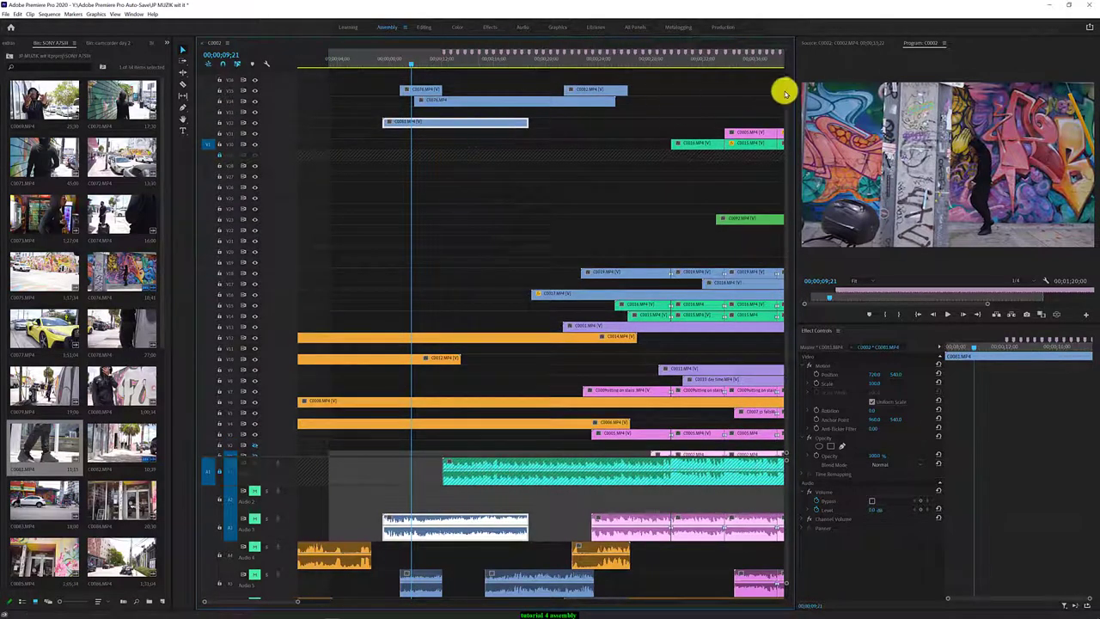
pyautogui.scroll(5, 784, 93)
# Preview the C0081 shot and slide it with its audio earlier to start around 05;13
pyautogui.moveTo(411, 62)
pyautogui.mouseDown()
pyautogui.moveTo(375, 66)
pyautogui.moveTo(475, 63)
pyautogui.moveTo(454, 83)
pyautogui.moveTo(526, 73)
pyautogui.moveTo(470, 92)
pyautogui.moveTo(485, 93)
pyautogui.mouseUp()
pyautogui.click(485, 232)
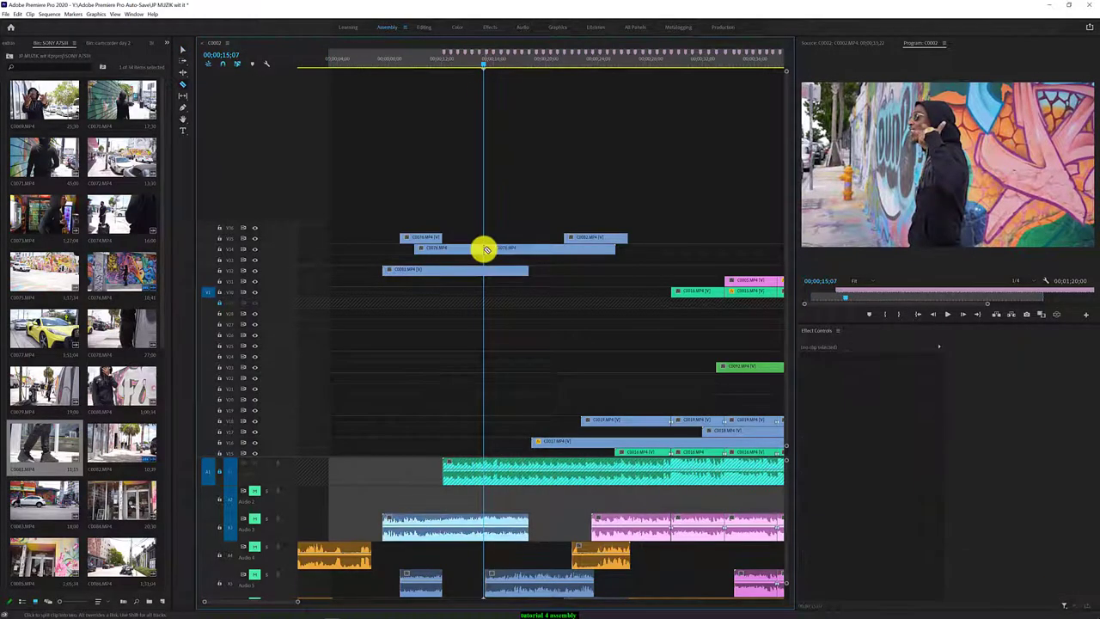
pyautogui.moveTo(375, 58); pyautogui.dragTo(347, 58)
pyautogui.moveTo(439, 267); pyautogui.dragTo(375, 267)
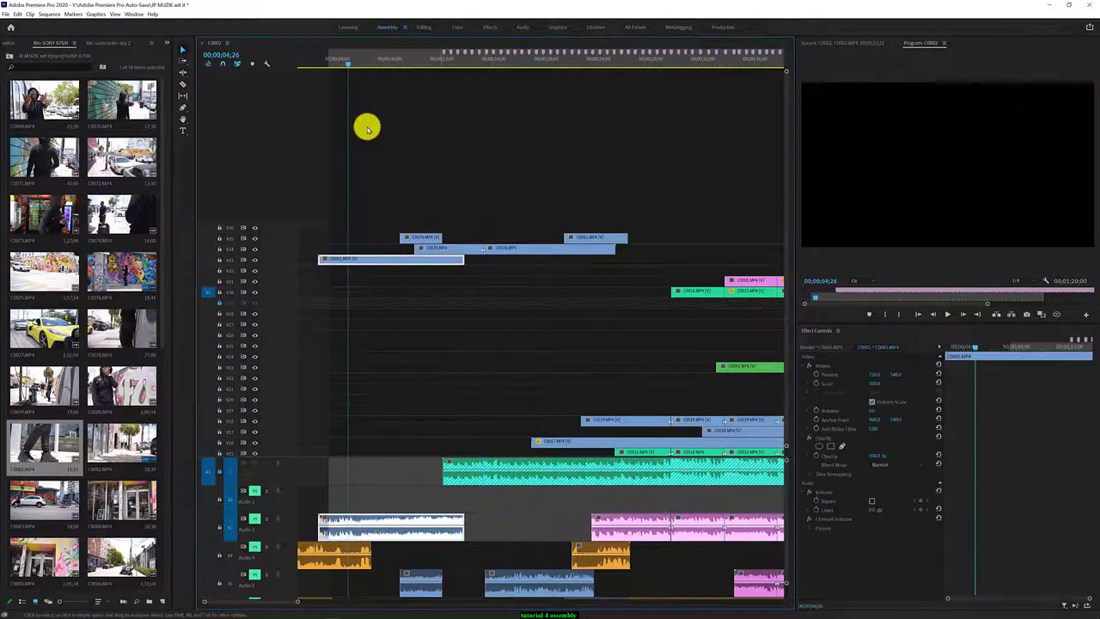
pyautogui.press('space')
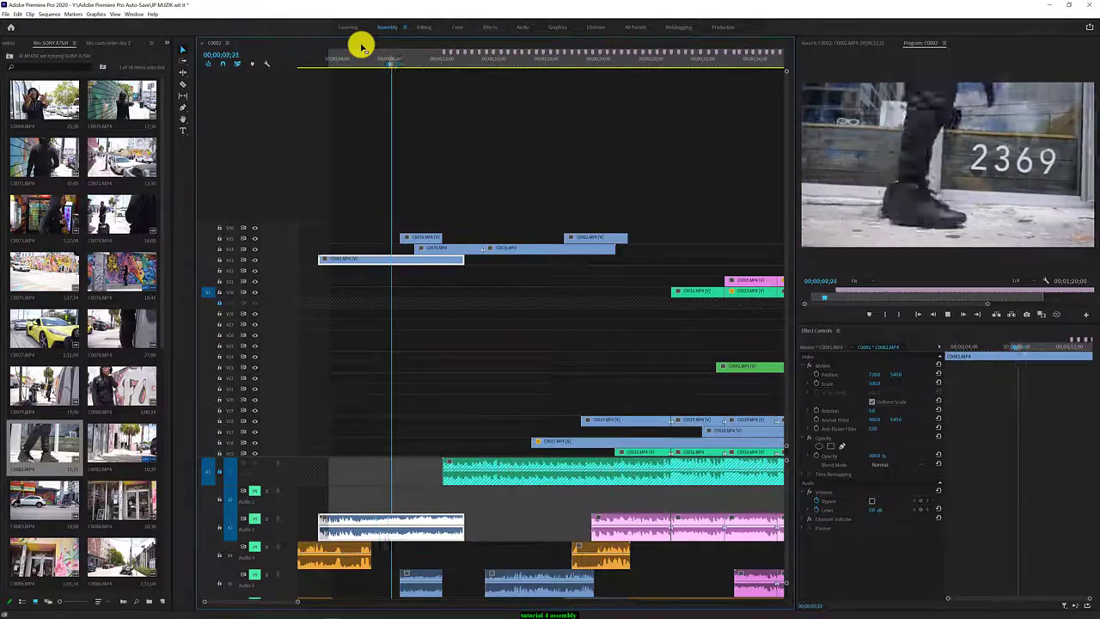
pyautogui.moveTo(354, 58); pyautogui.dragTo(370, 63)
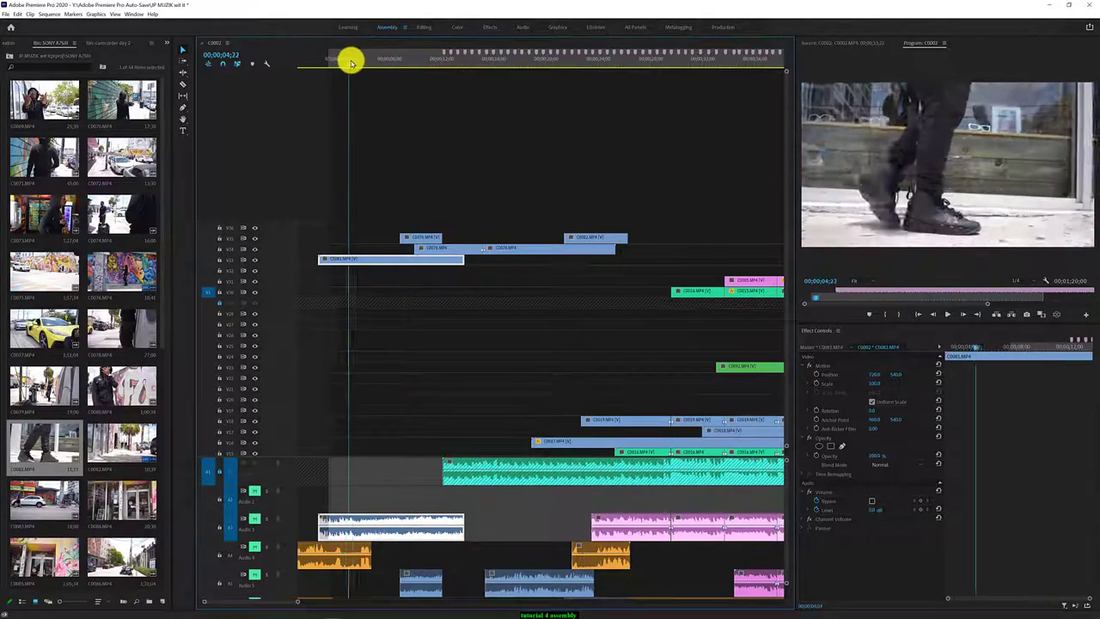
pyautogui.moveTo(391, 265); pyautogui.dragTo(344, 262)
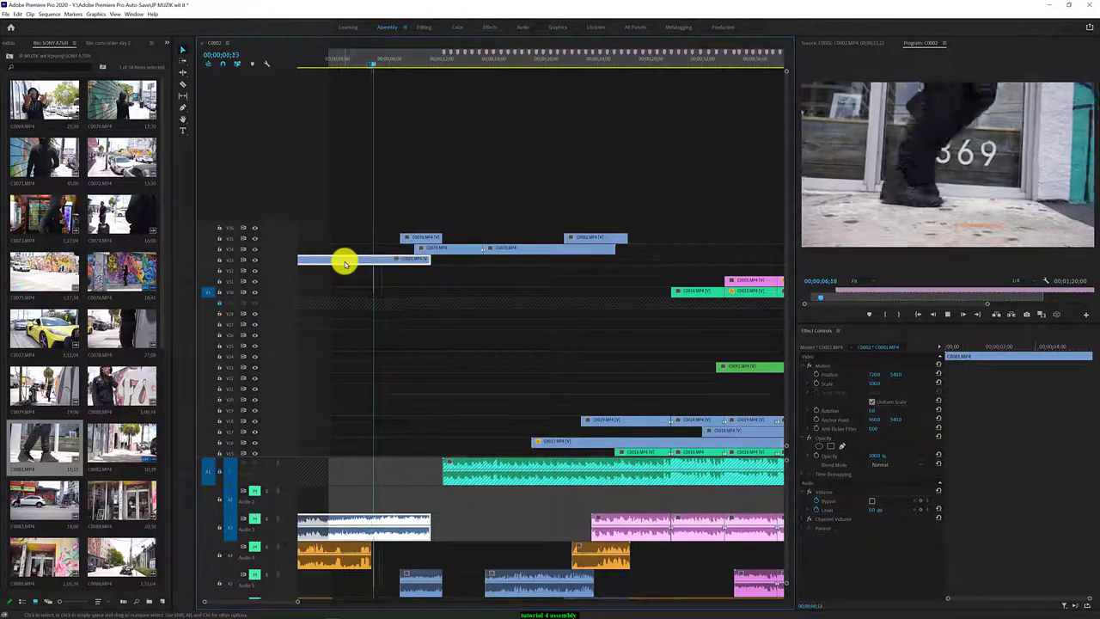
pyautogui.moveTo(366, 59); pyautogui.dragTo(341, 63)
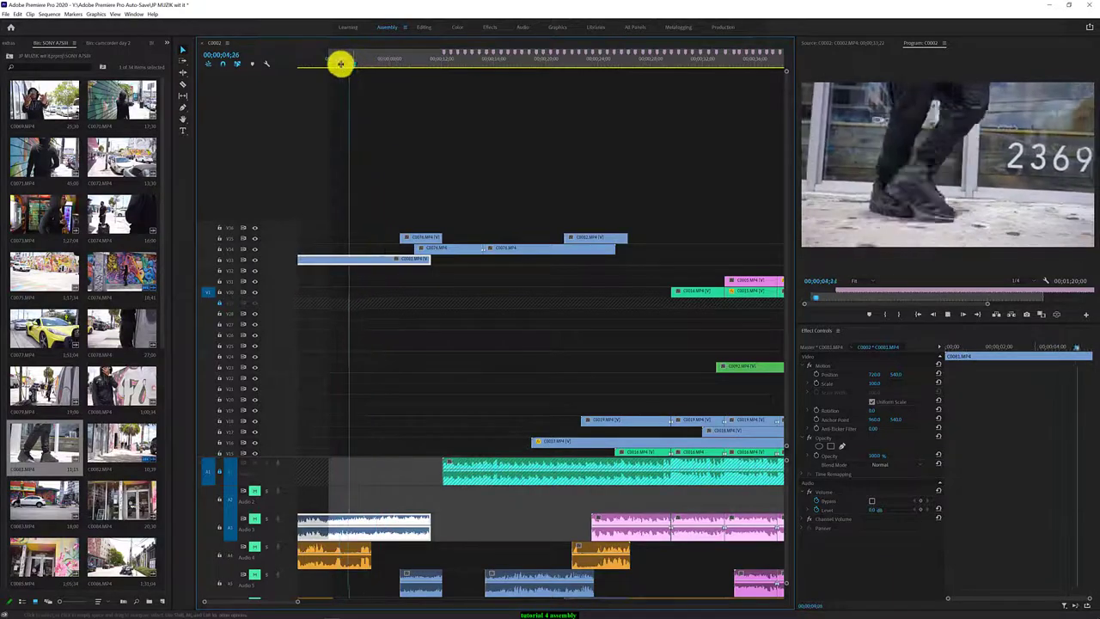
# Razor-cut C0081 and its audio at the playhead and delete the unwanted opening piece
pyautogui.press('c')
pyautogui.click(343, 260)
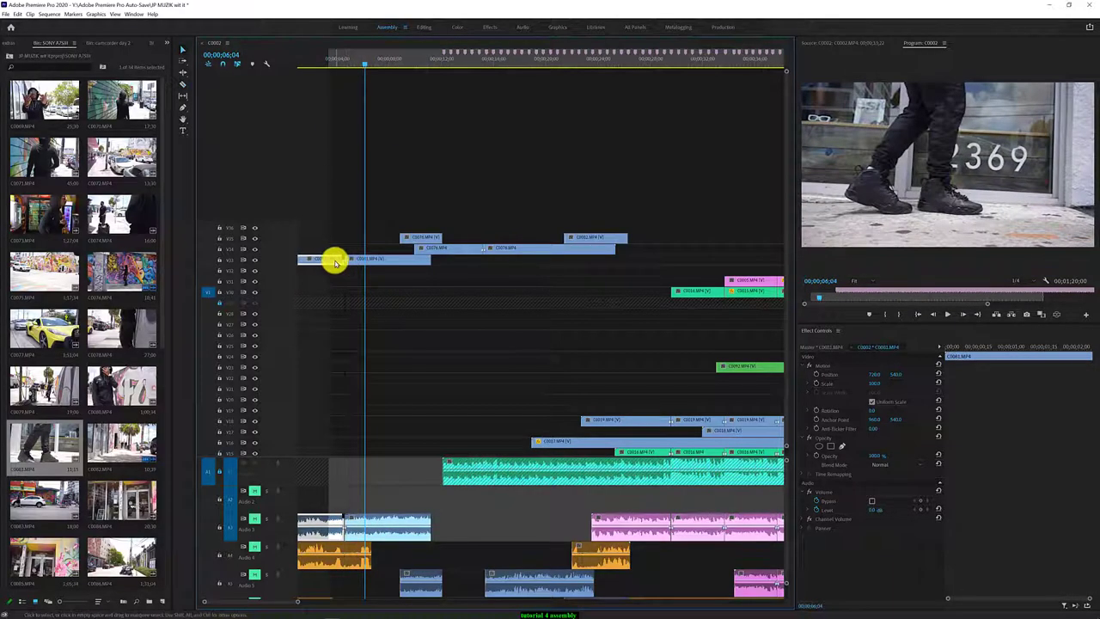
pyautogui.press('Delete')
pyautogui.moveTo(336, 59); pyautogui.dragTo(440, 79)
pyautogui.press('space')
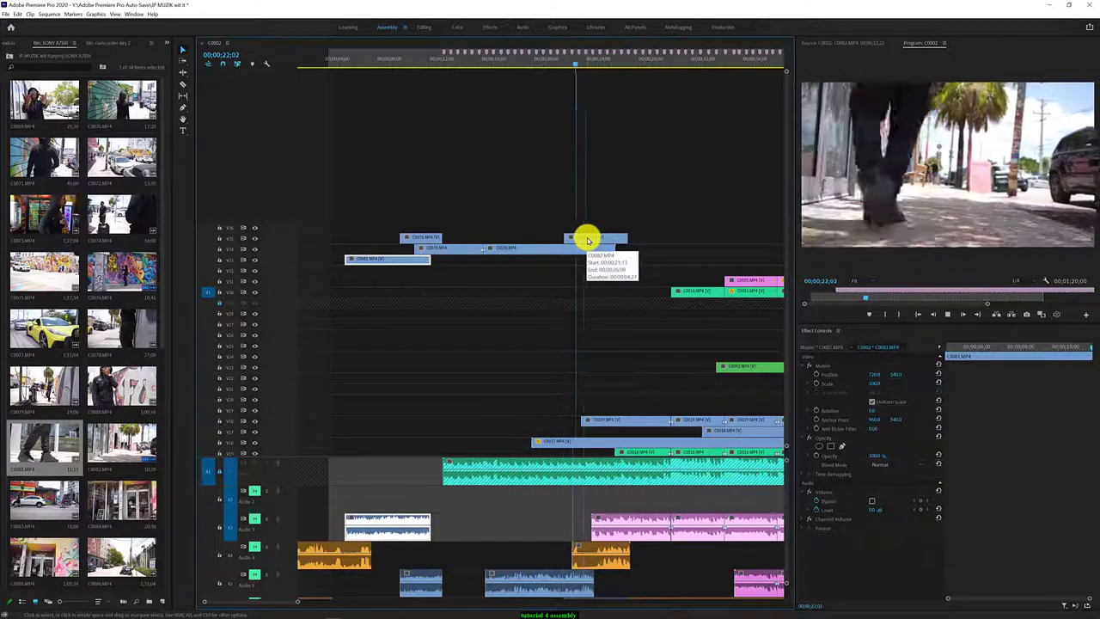
# Move the C0002 clip earlier onto the top track after C0081 and play back the edit
pyautogui.moveTo(589, 239); pyautogui.dragTo(411, 227)
pyautogui.click(334, 58)
pyautogui.press('space')
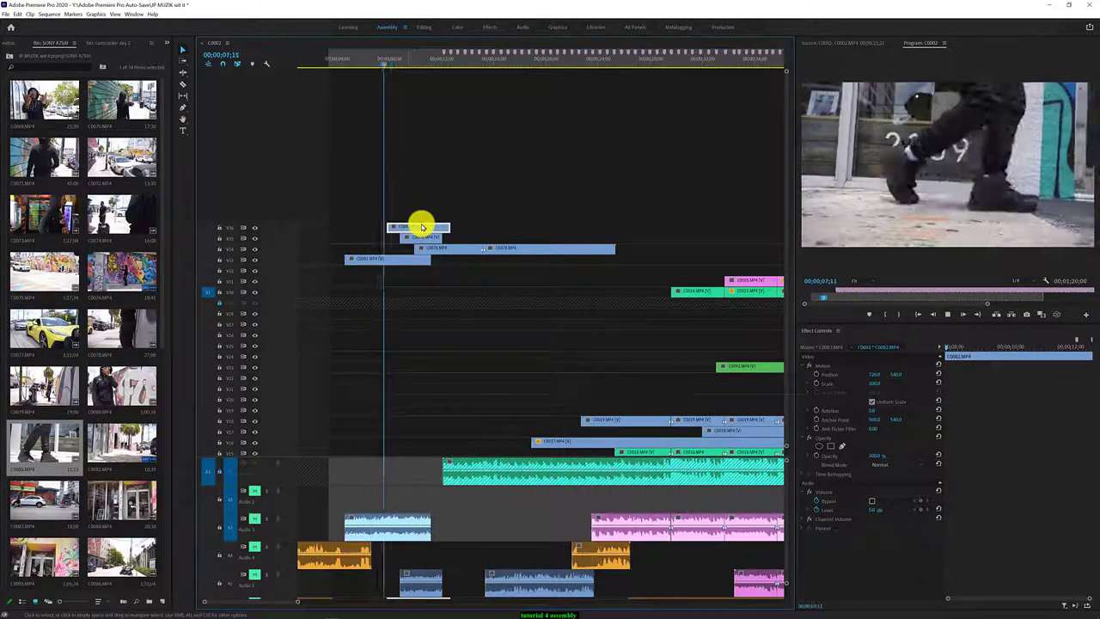
pyautogui.click(363, 60)
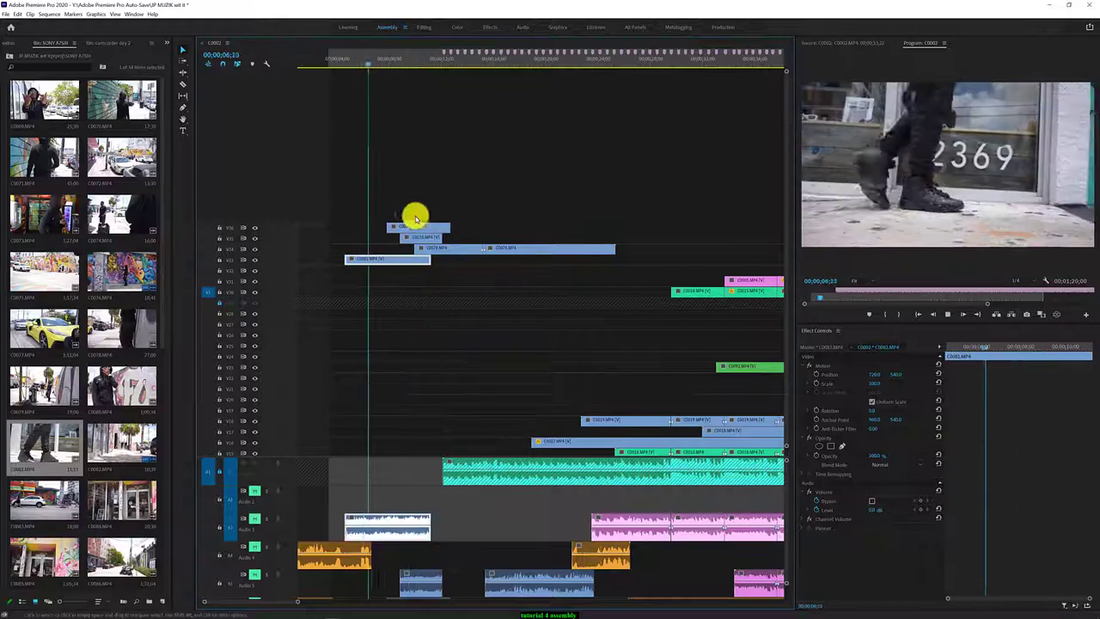
pyautogui.press('space')
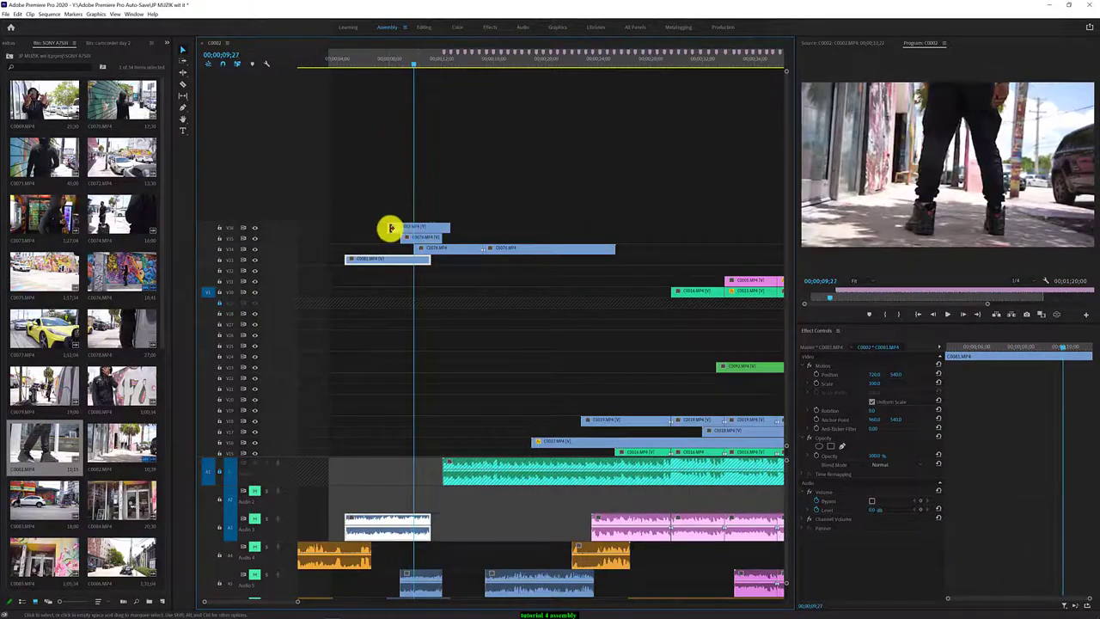
# Shift C0079 and C0076 right to follow C0002, preview from about 10 seconds, and select C0076
pyautogui.moveTo(390, 228)
pyautogui.mouseDown()
pyautogui.moveTo(460, 240)
pyautogui.moveTo(458, 222)
pyautogui.mouseUp()
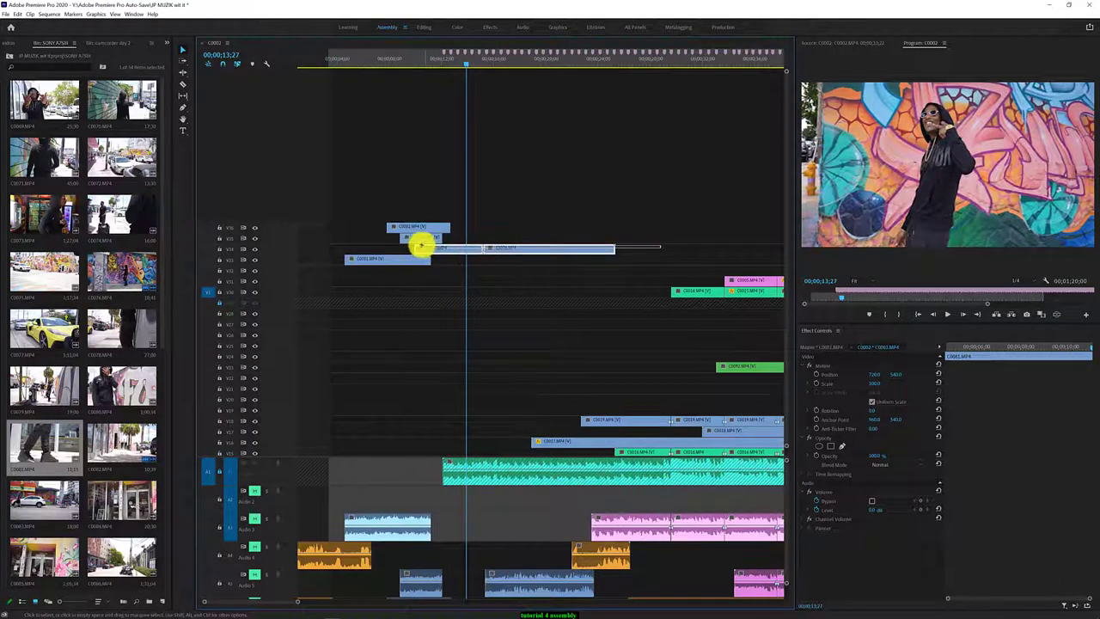
pyautogui.click(393, 63)
pyautogui.press('space')
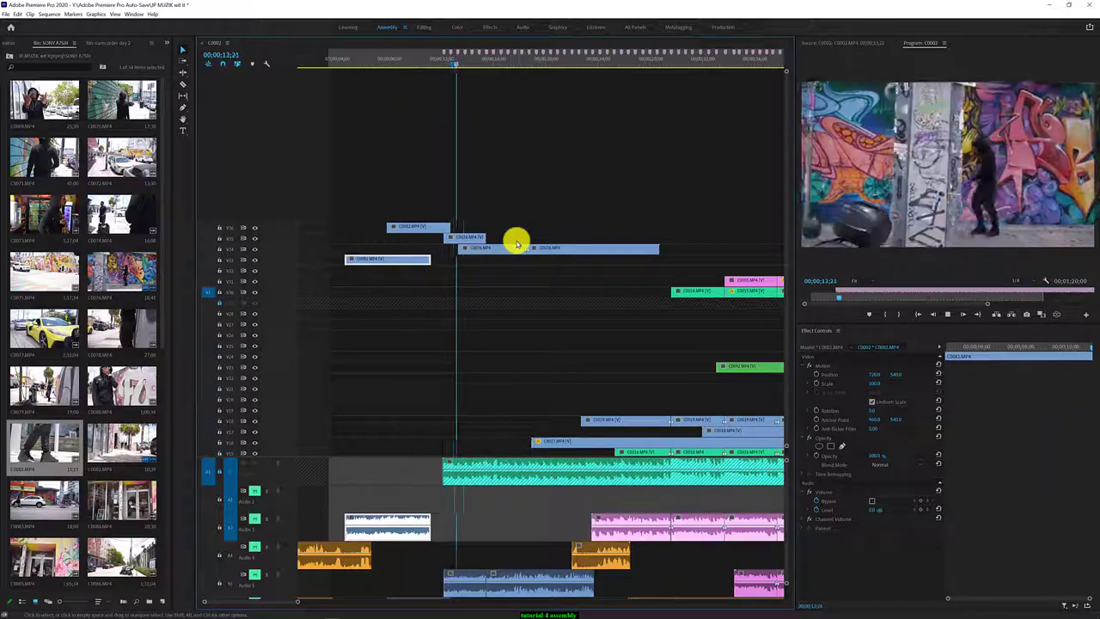
pyautogui.click(404, 60)
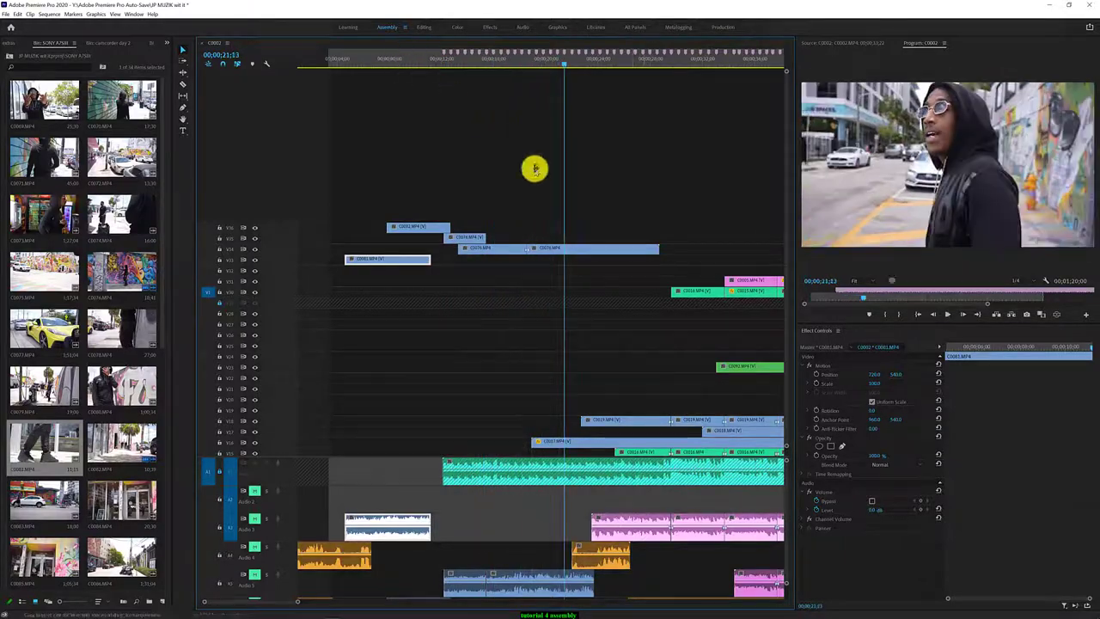
pyautogui.click(628, 248)
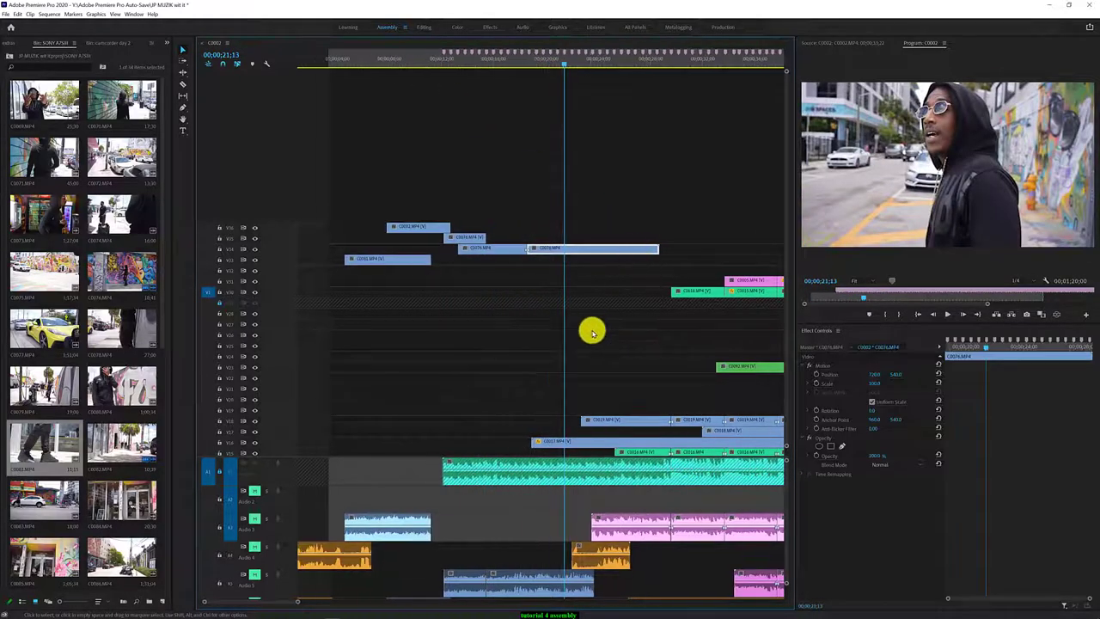
pyautogui.scroll(-2, 592, 331)
# Label all the upper-track clips and their audio Yellow, then play back the sequence
pyautogui.moveTo(653, 262); pyautogui.dragTo(358, 220)
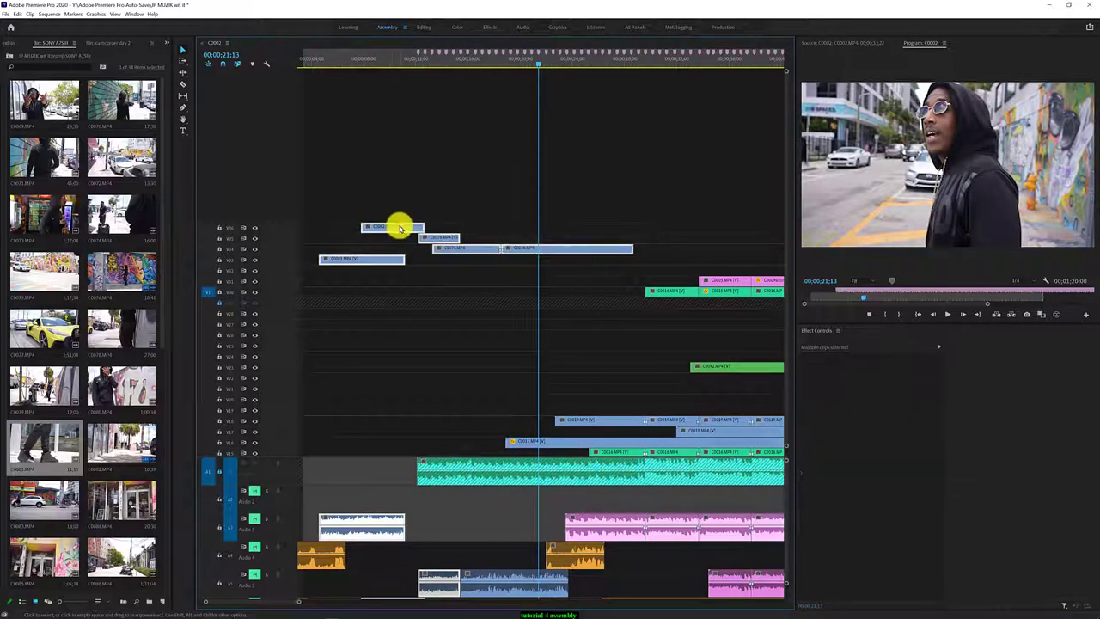
pyautogui.rightClick(399, 227)
pyautogui.moveTo(430, 425)
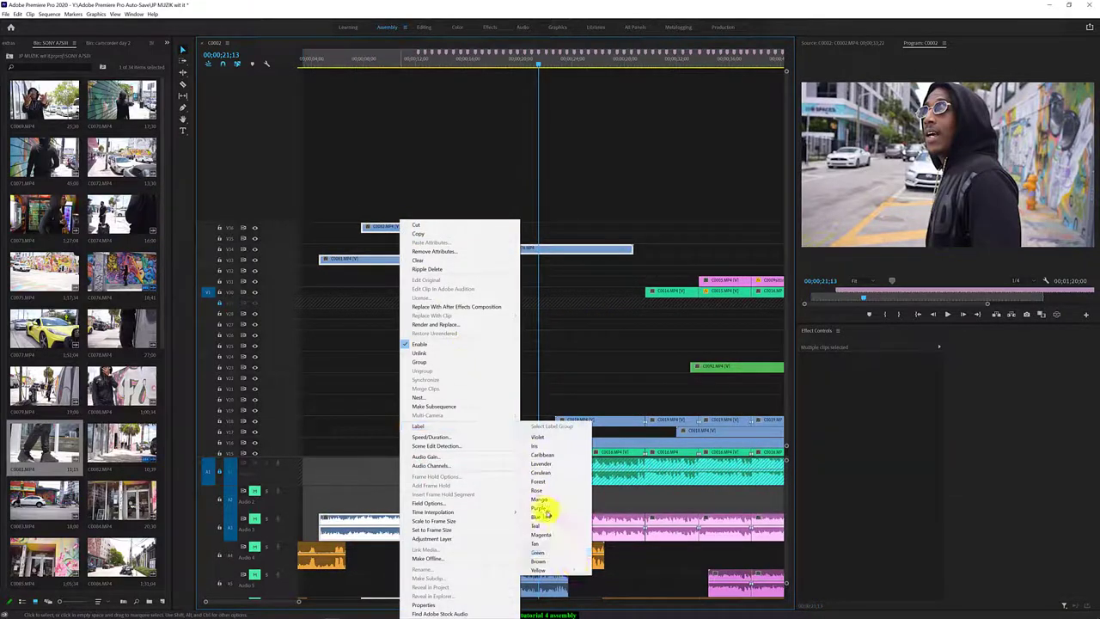
pyautogui.click(574, 570)
pyautogui.click(587, 196)
pyautogui.press('space')
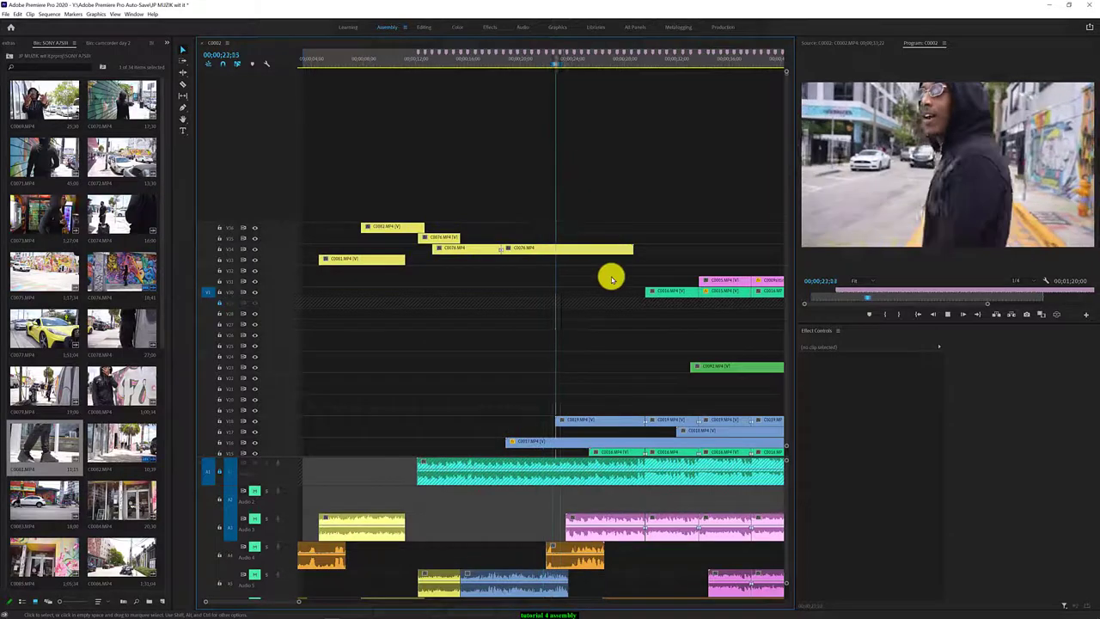
# Trim the end of the C0076 clip shorter and play back the trimmed section
pyautogui.click(638, 255)
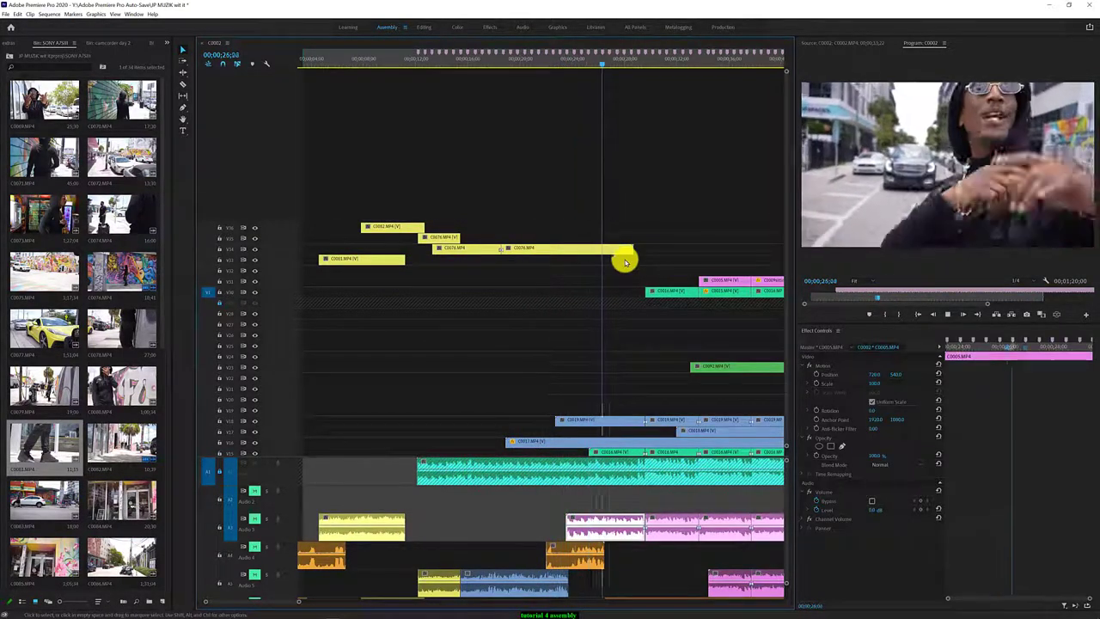
pyautogui.moveTo(627, 249); pyautogui.dragTo(609, 241)
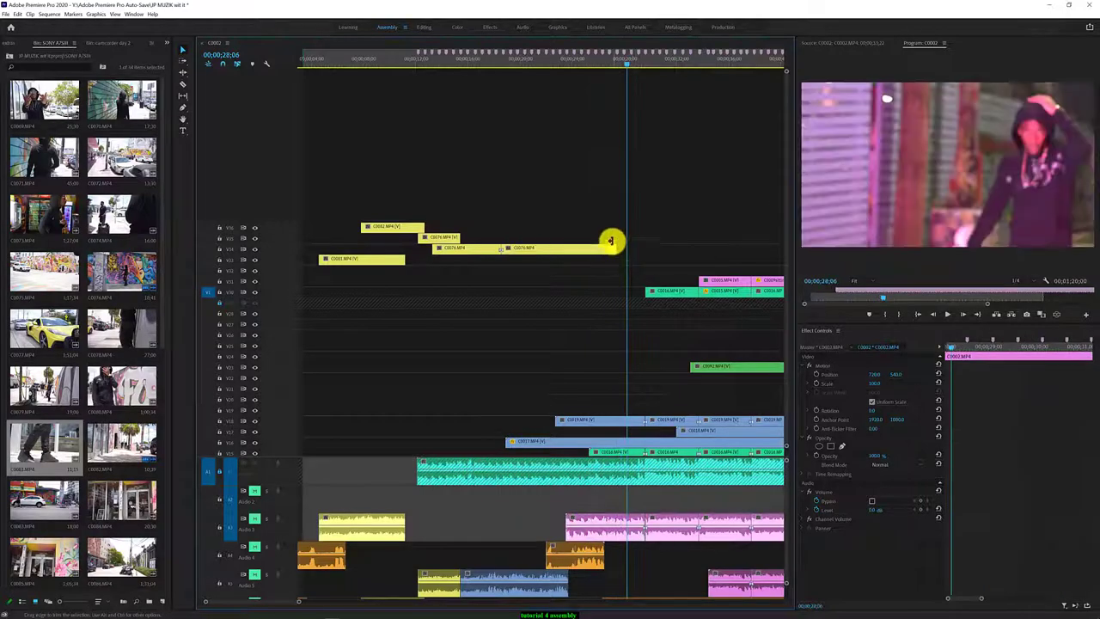
pyautogui.press('space')
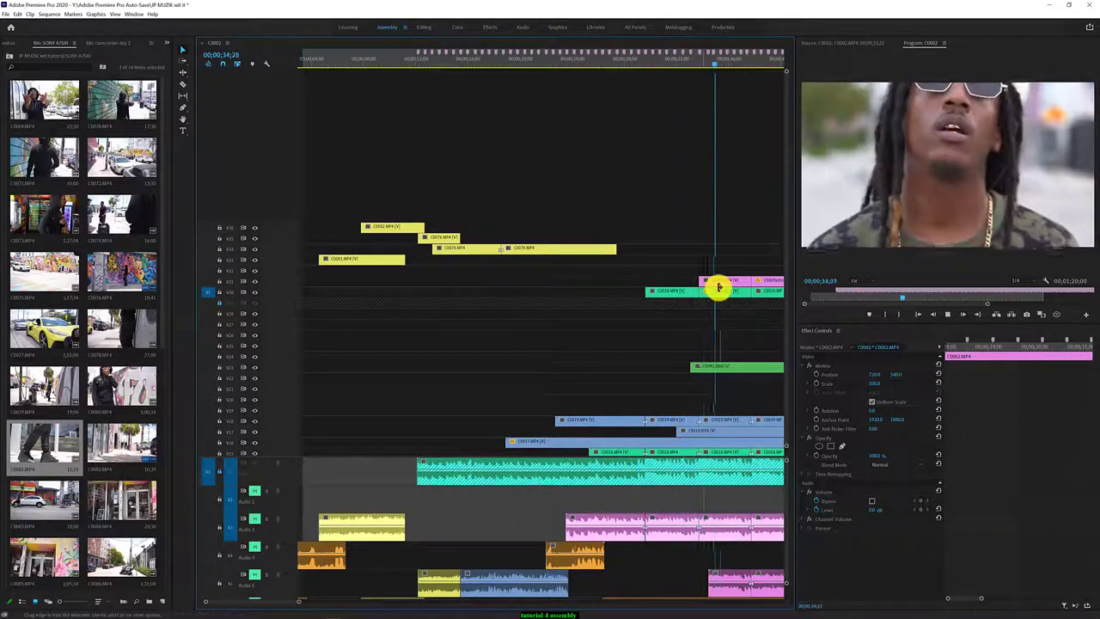
# Copy the C0005 clip from V1 onto an upper video track and play the new section from 28;12
pyautogui.press('space')
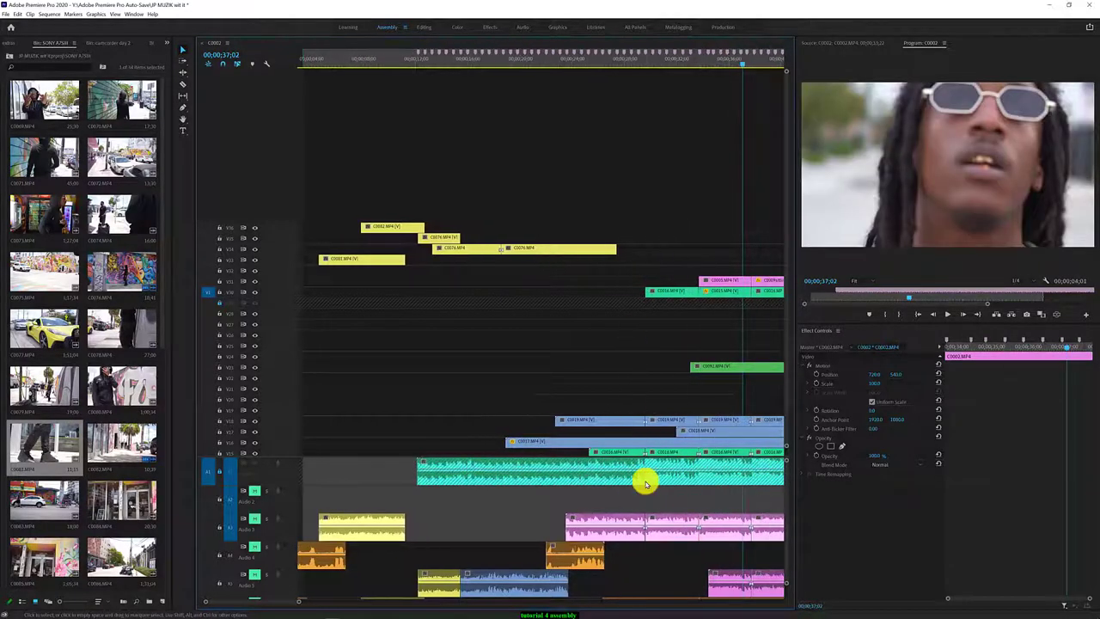
pyautogui.scroll(-5, 785, 408)
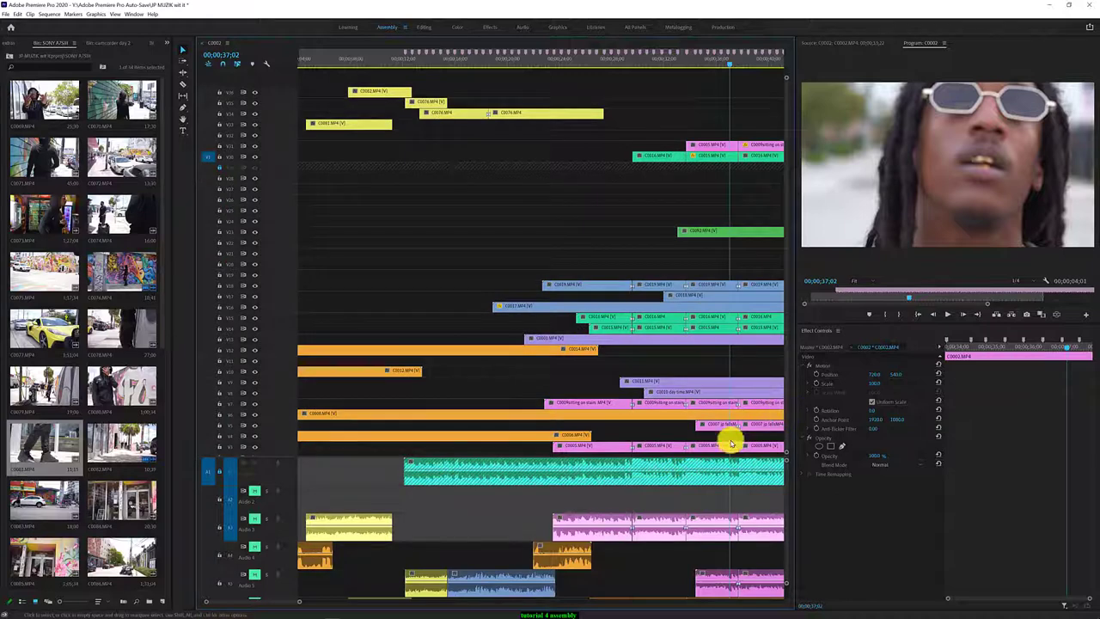
pyautogui.click(672, 444)
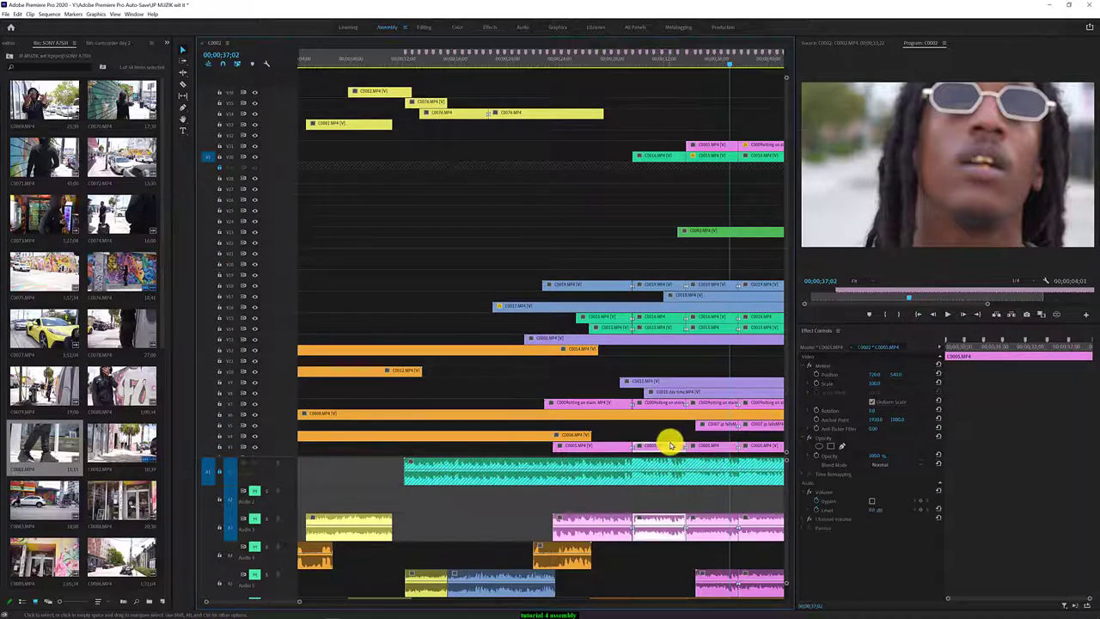
pyautogui.moveTo(669, 449); pyautogui.dragTo(658, 145)
pyautogui.click(617, 55)
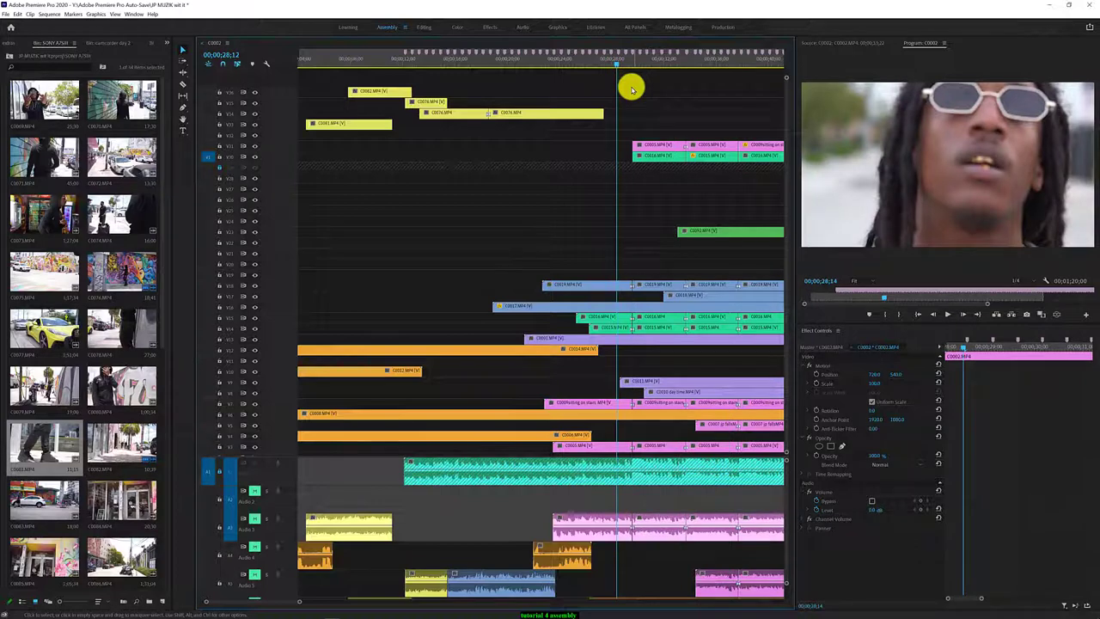
pyautogui.press('space')
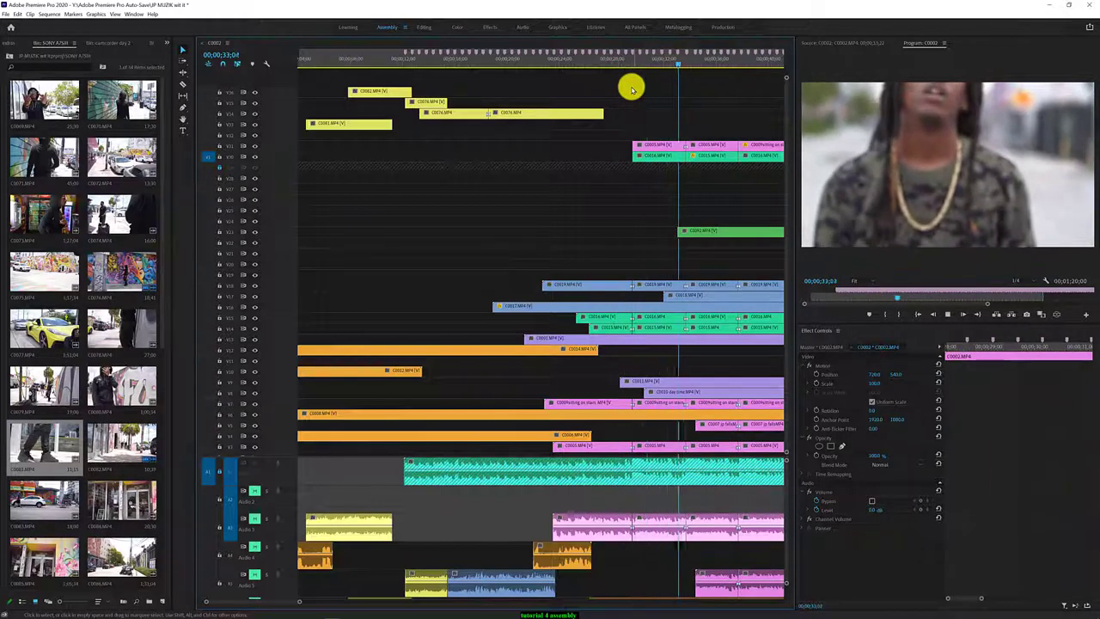
# Adjust the copied C0005 clip's Scale, first slightly smaller, then larger for a tighter close-up, and review playback
pyautogui.click(668, 148)
pyautogui.click(669, 148)
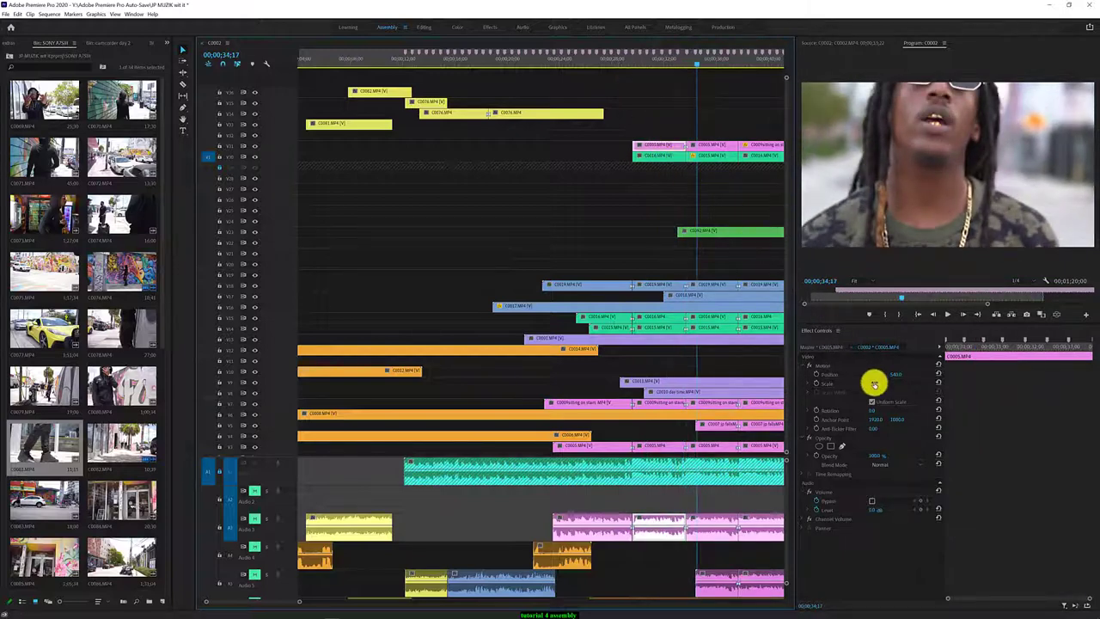
pyautogui.click(670, 66)
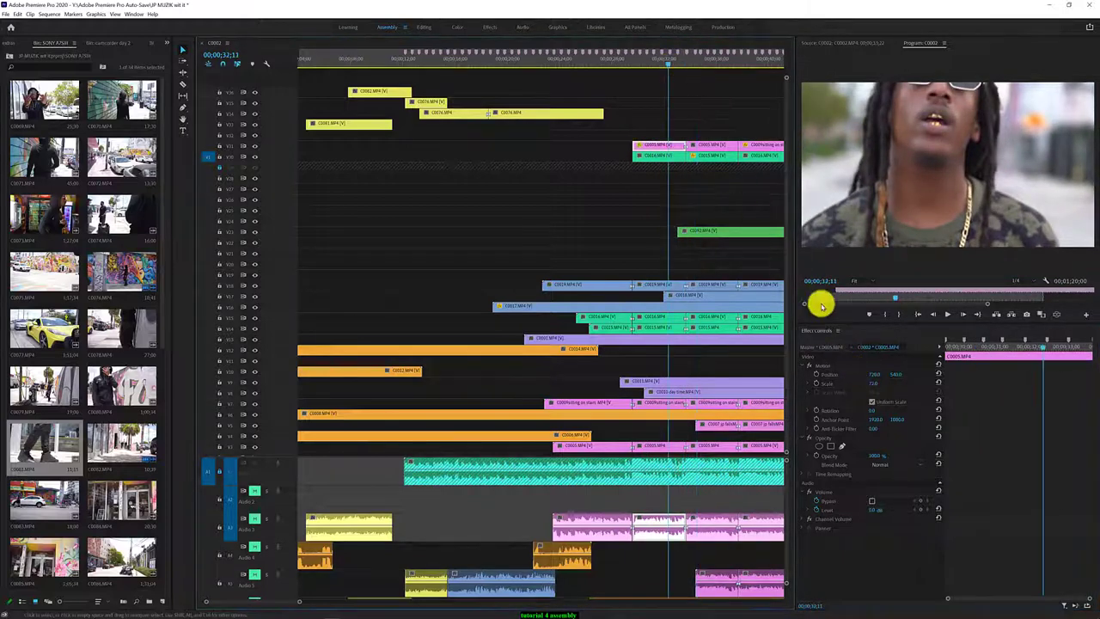
pyautogui.moveTo(869, 384); pyautogui.dragTo(862, 387)
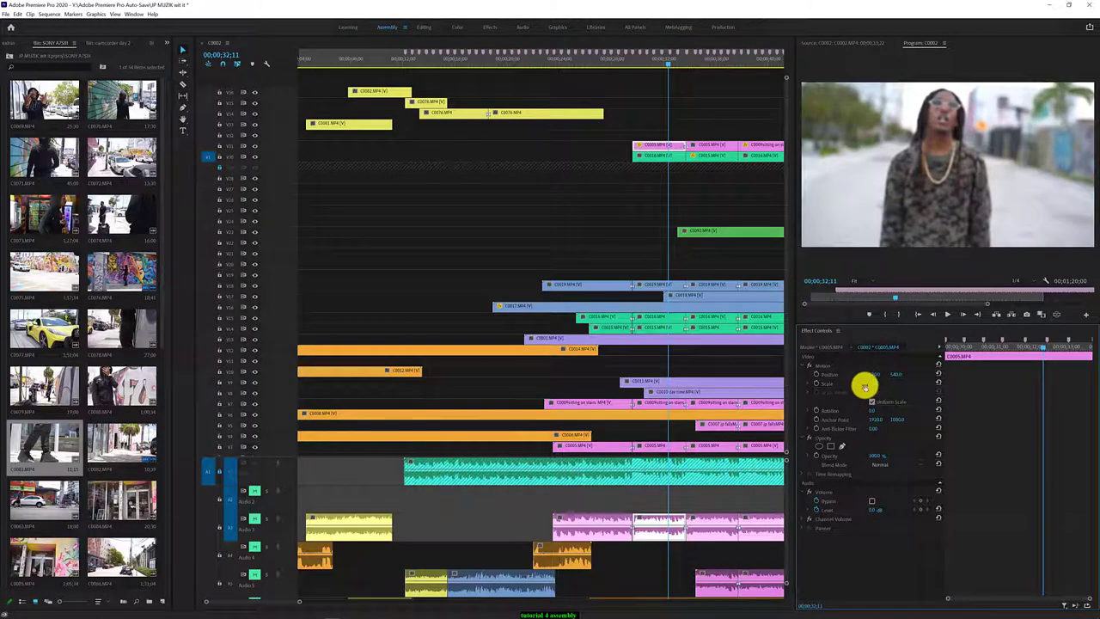
pyautogui.press('space')
pyautogui.click(729, 149)
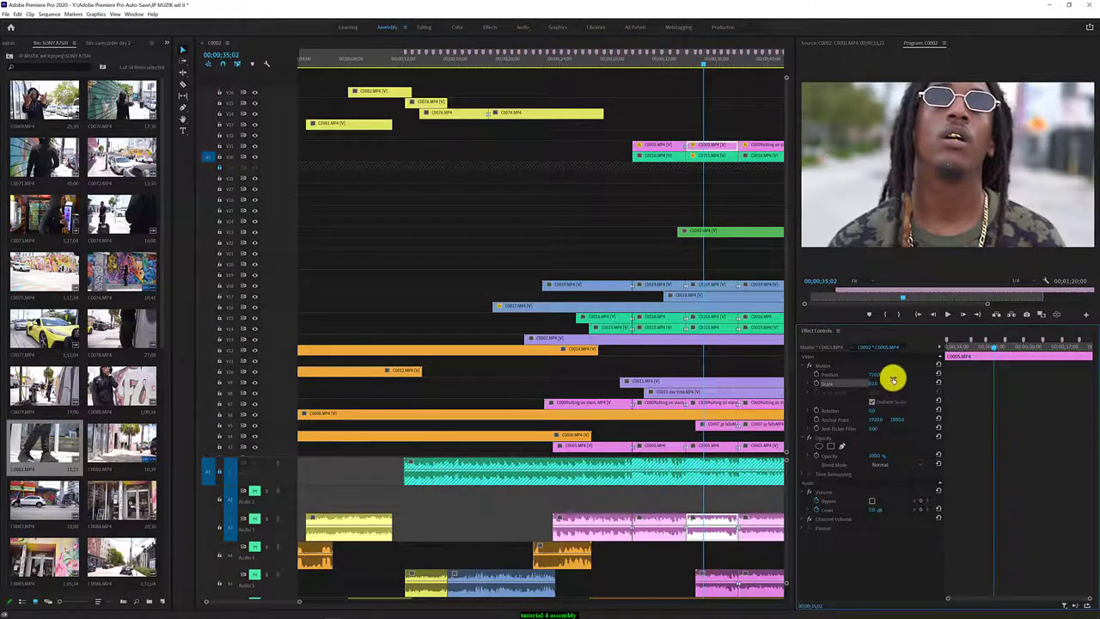
pyautogui.moveTo(894, 379); pyautogui.dragTo(982, 371)
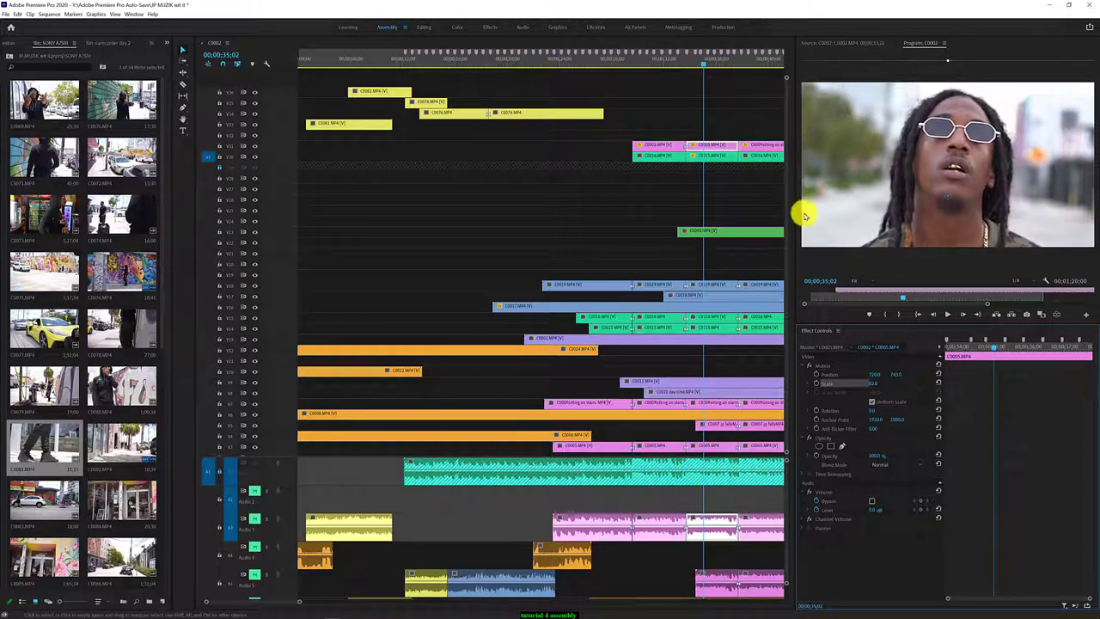
pyautogui.click(634, 62)
pyautogui.press('space')
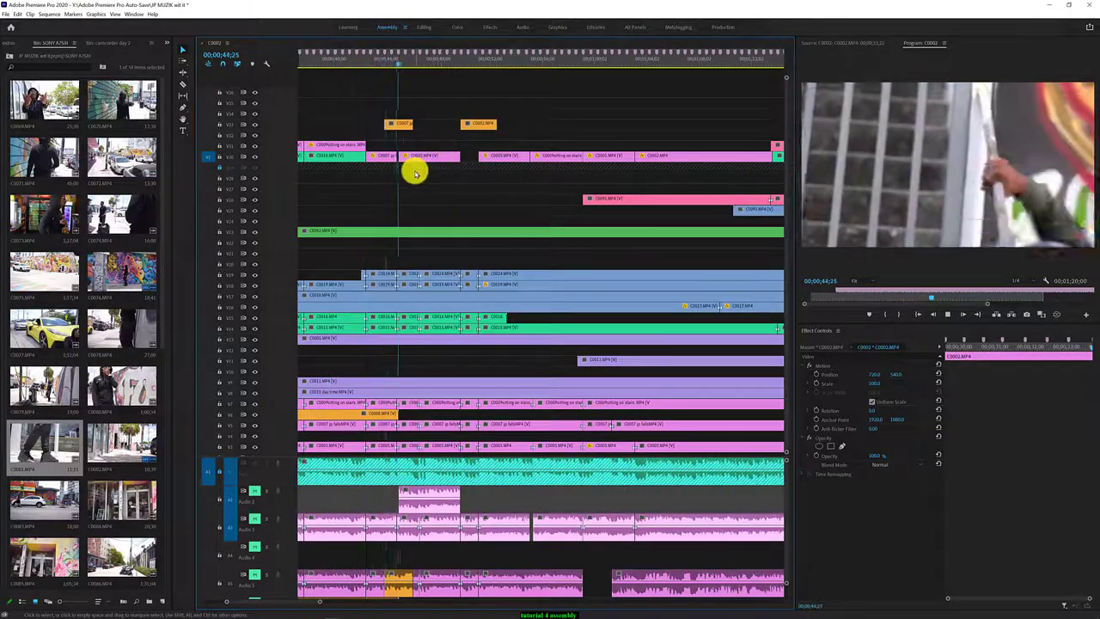
# Shrink the C0007 overlay clip to 35% scale and preview it
pyautogui.click(398, 125)
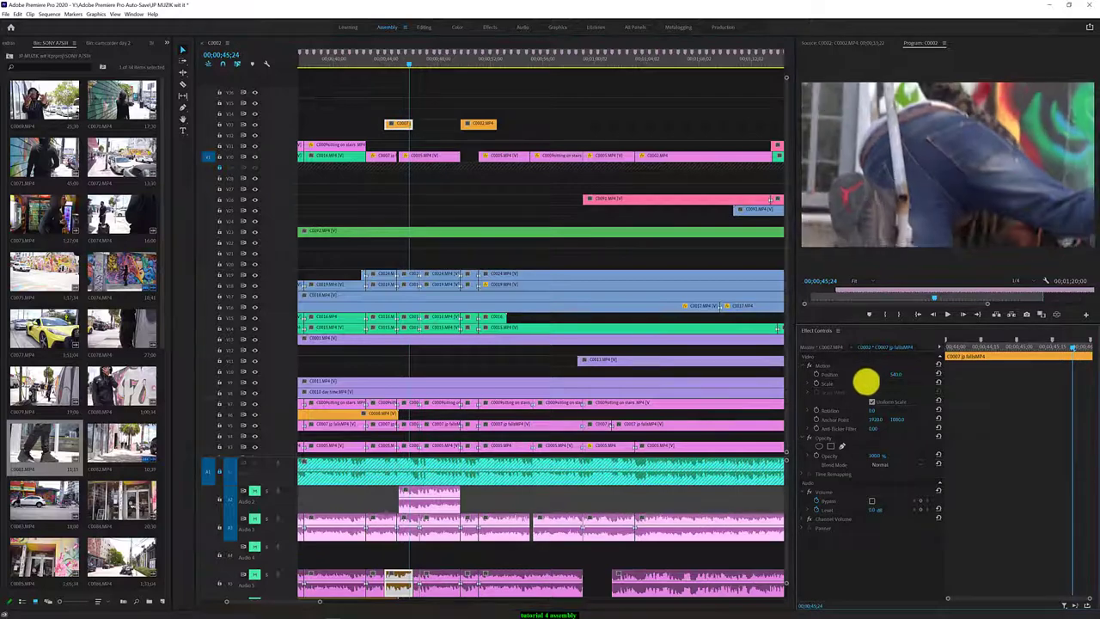
pyautogui.moveTo(865, 381); pyautogui.dragTo(840, 379)
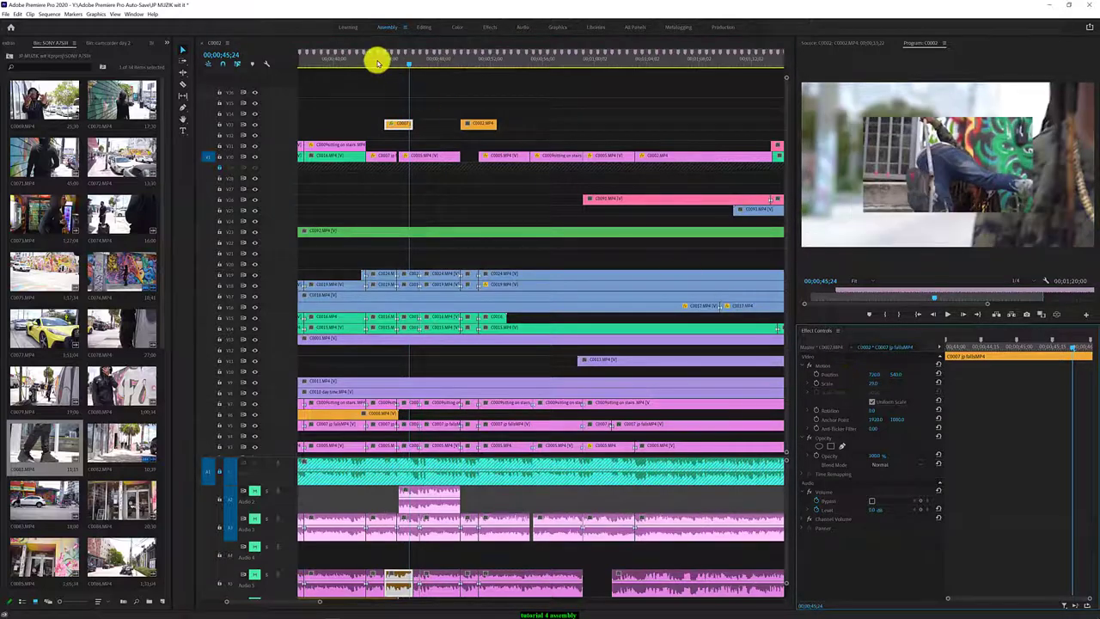
pyautogui.moveTo(378, 62)
pyautogui.mouseDown()
pyautogui.moveTo(394, 62)
pyautogui.moveTo(376, 65)
pyautogui.mouseUp()
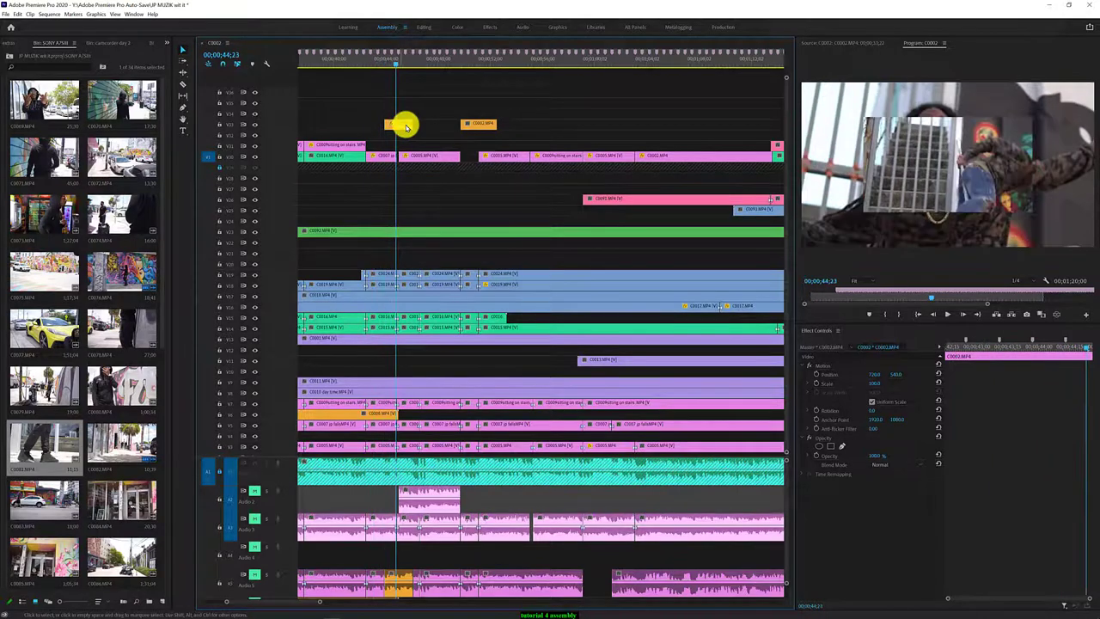
pyautogui.press('space')
# Slide the small overlay clip slightly in time, enlarge its scale, and replay the section
pyautogui.moveTo(406, 126); pyautogui.dragTo(404, 127)
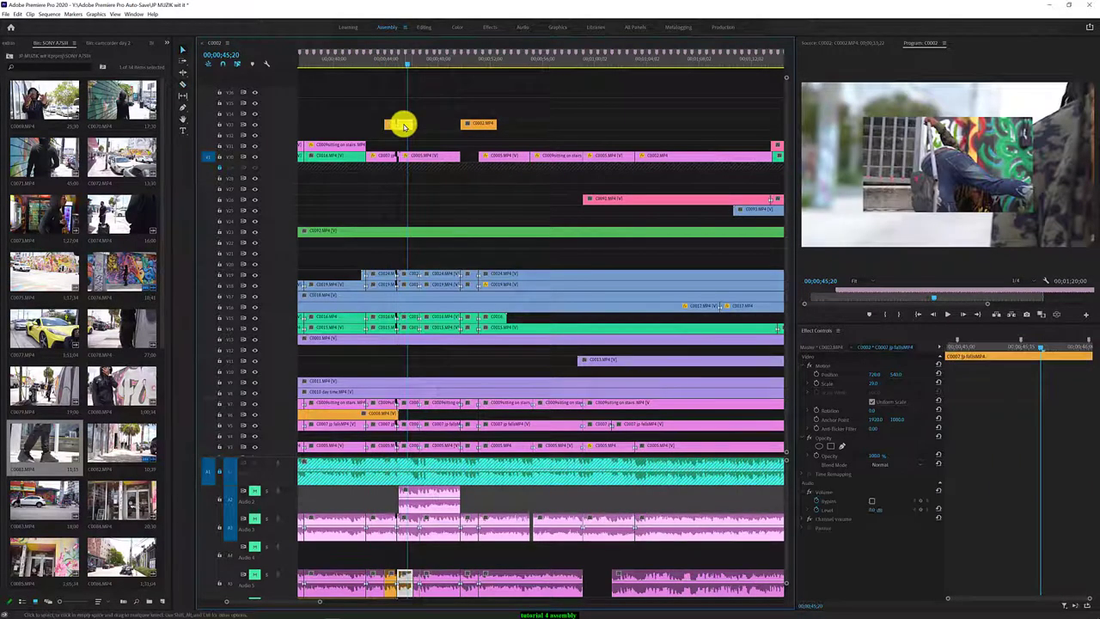
pyautogui.moveTo(874, 385); pyautogui.dragTo(891, 384)
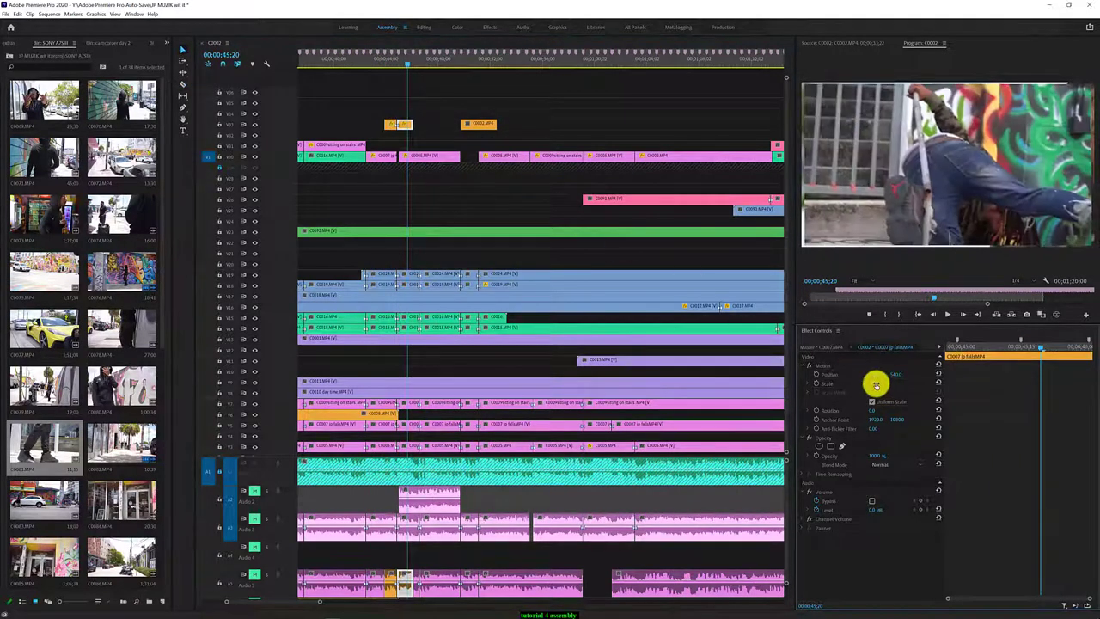
pyautogui.click(372, 62)
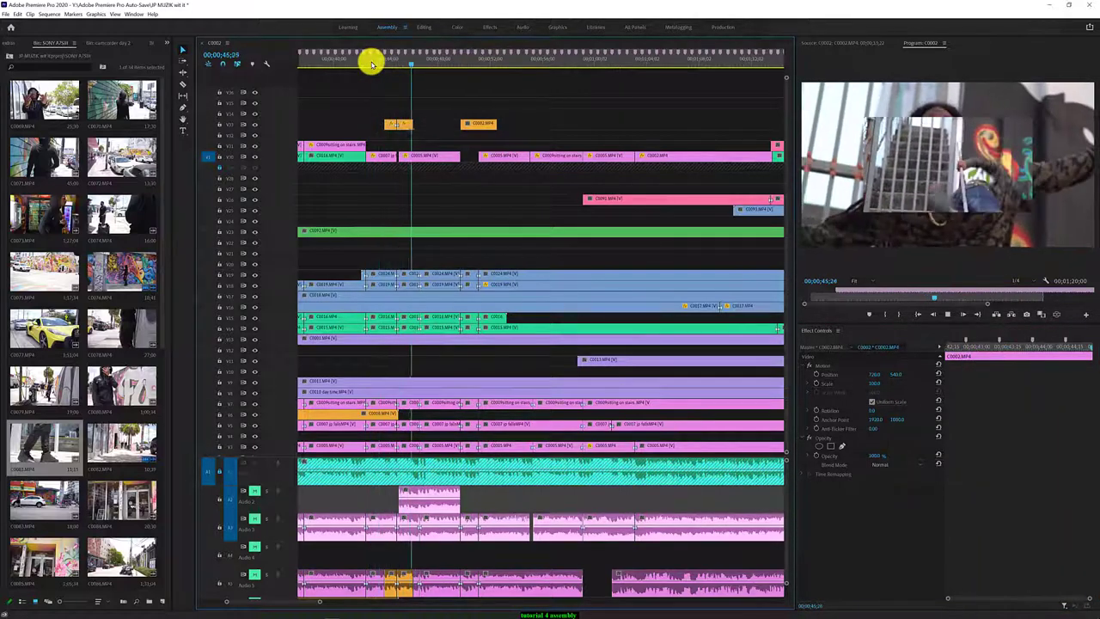
pyautogui.press('space')
pyautogui.click(371, 63)
pyautogui.press('space')
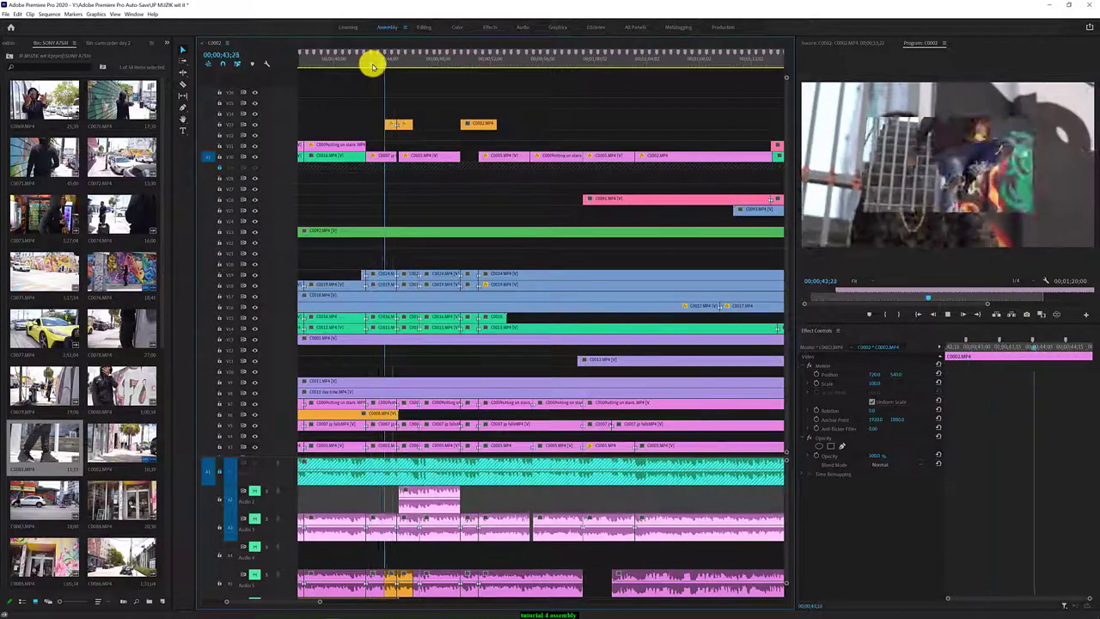
pyautogui.press('space')
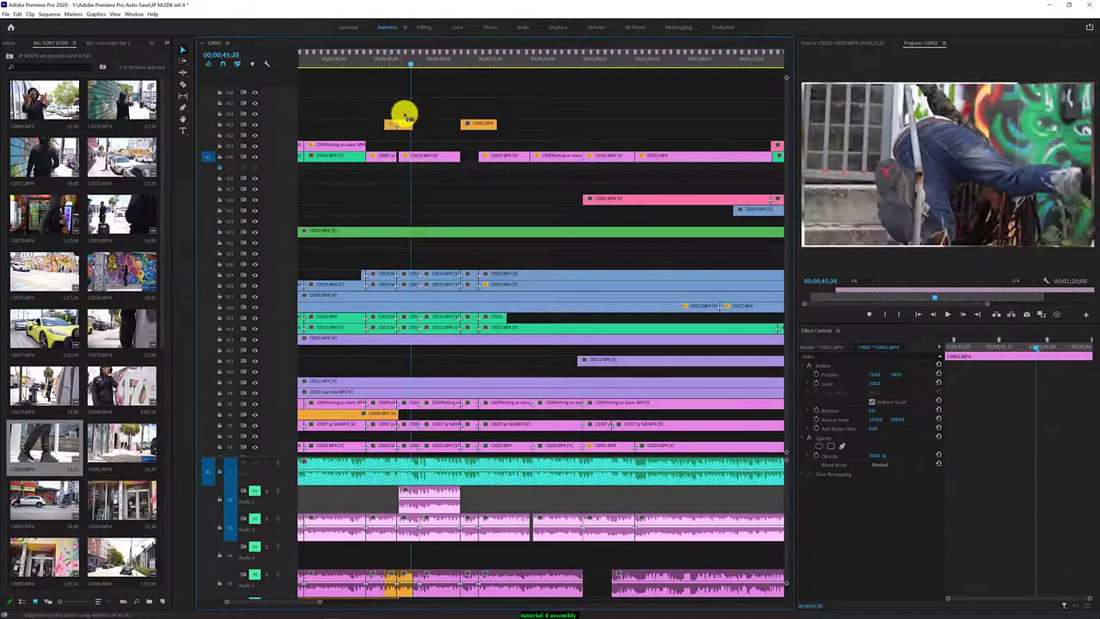
# Shift the overlay clip's Position in the frame and review it from 43;01
pyautogui.click(394, 126)
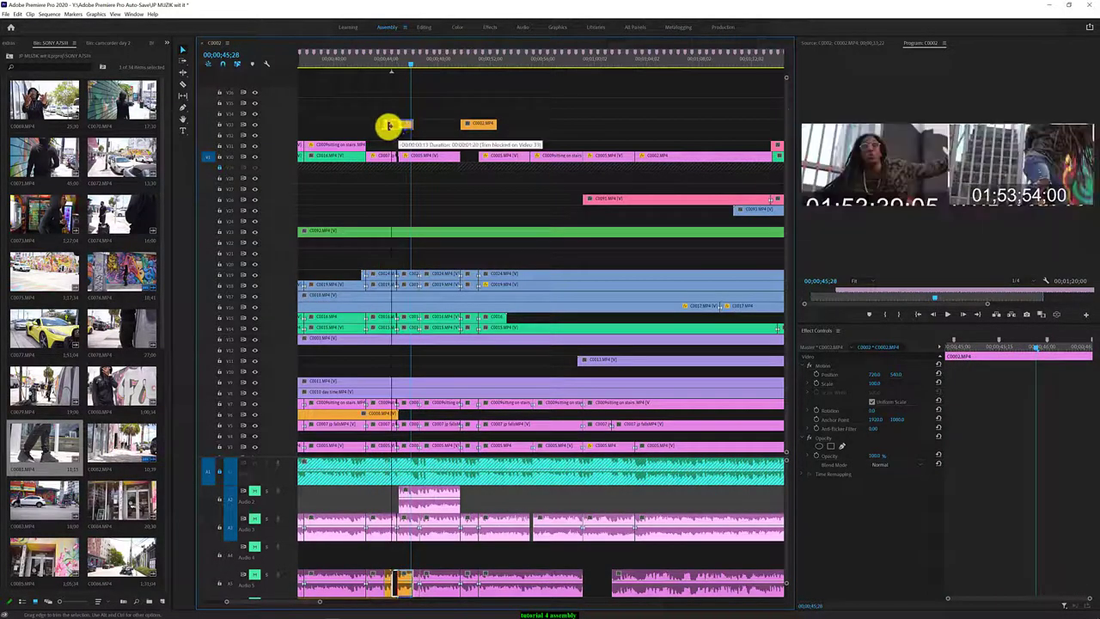
pyautogui.click(379, 64)
pyautogui.press('space')
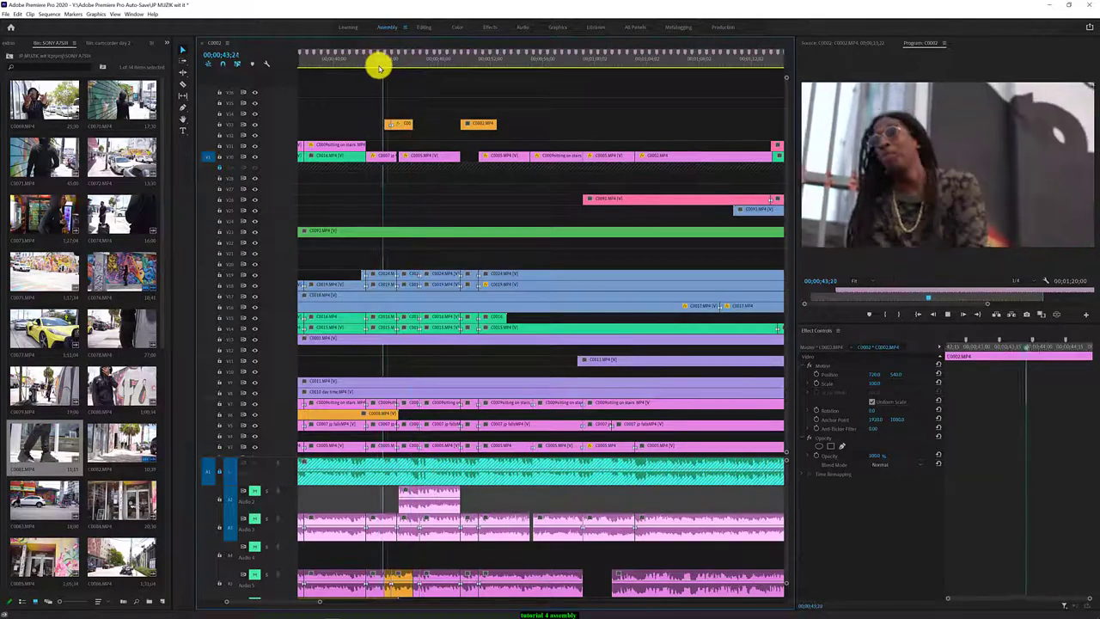
pyautogui.press('space')
pyautogui.click(403, 124)
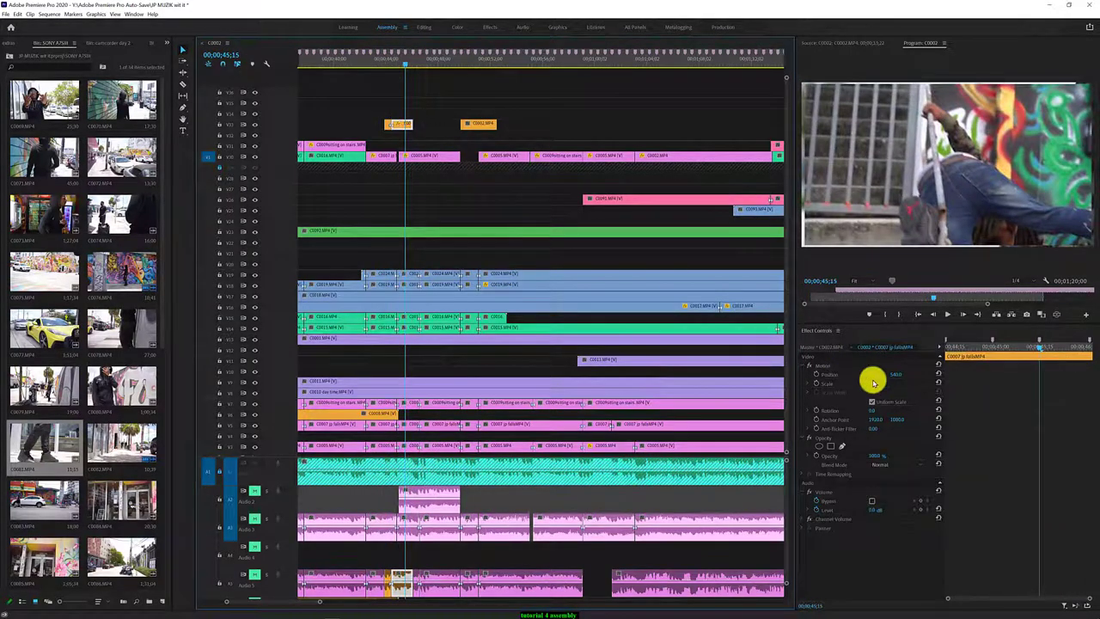
pyautogui.moveTo(873, 380); pyautogui.dragTo(877, 378)
pyautogui.click(431, 101)
pyautogui.click(375, 65)
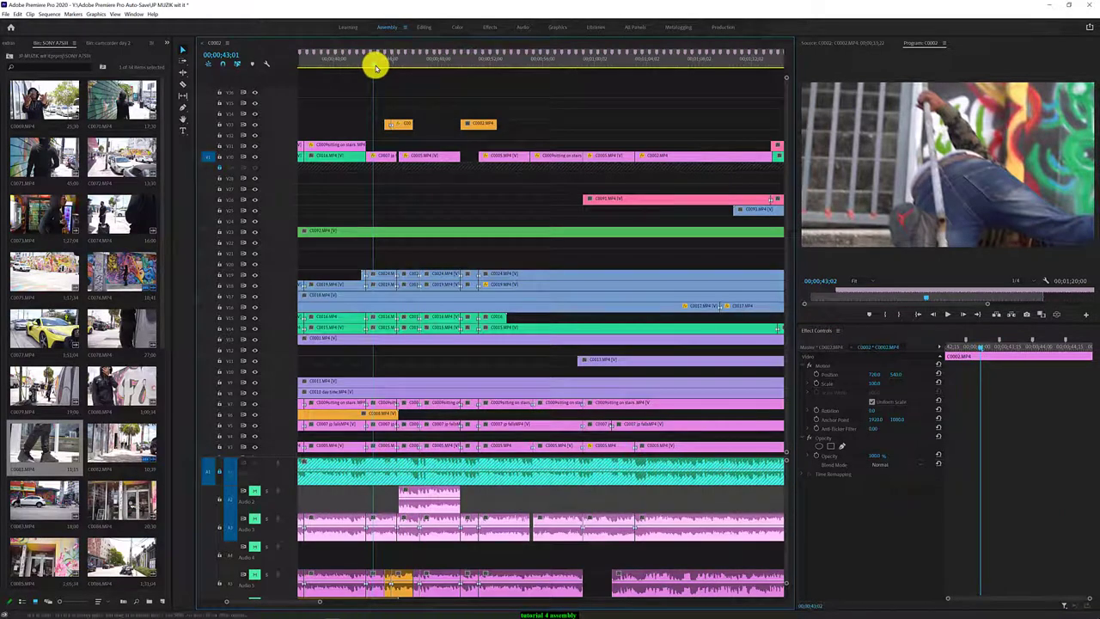
pyautogui.press('space')
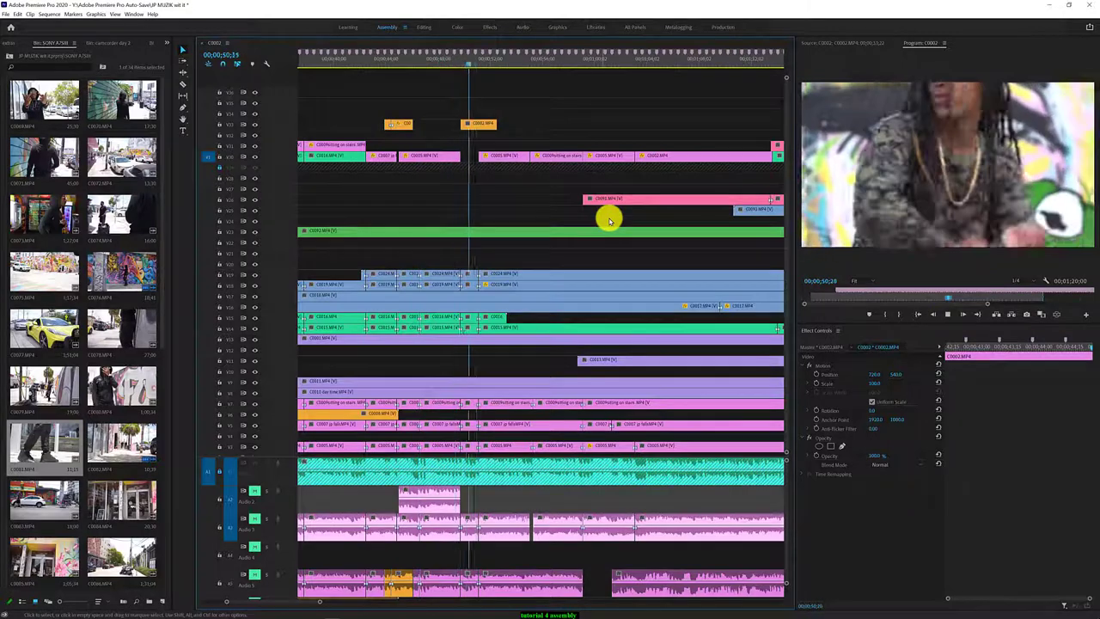
# Select the orange C0002 clip on the upper track and play through it
pyautogui.click(480, 123)
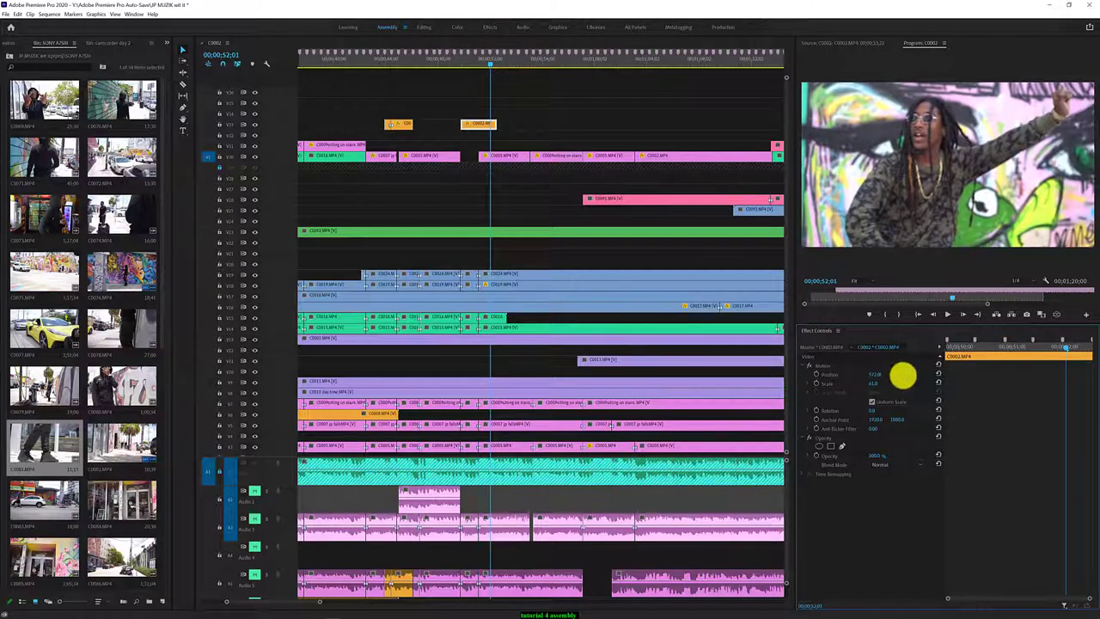
pyautogui.press('space')
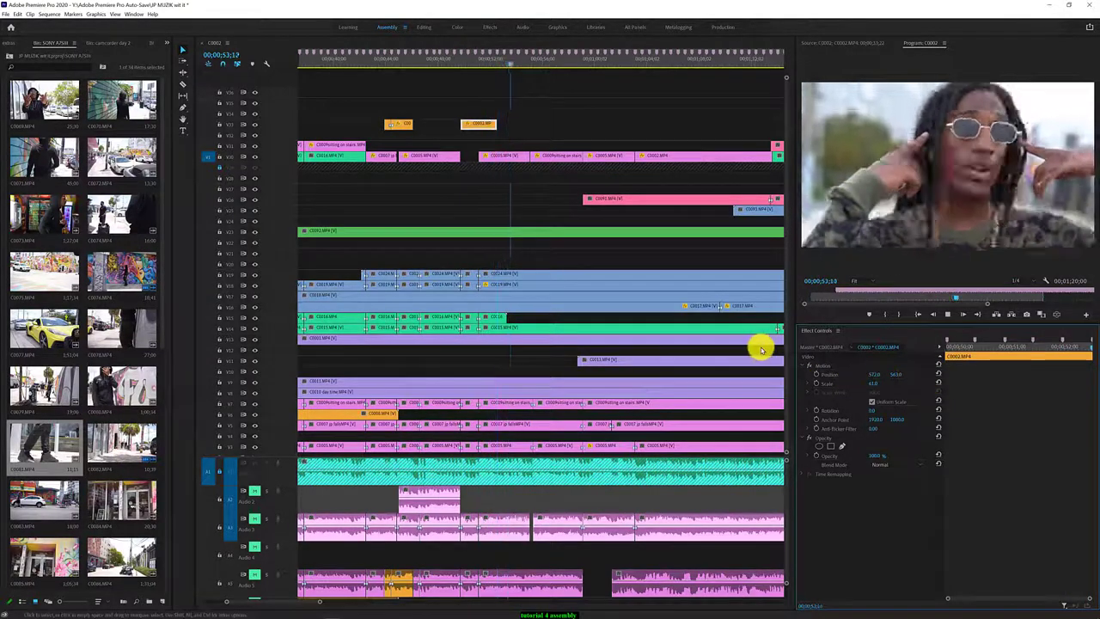
pyautogui.press('space')
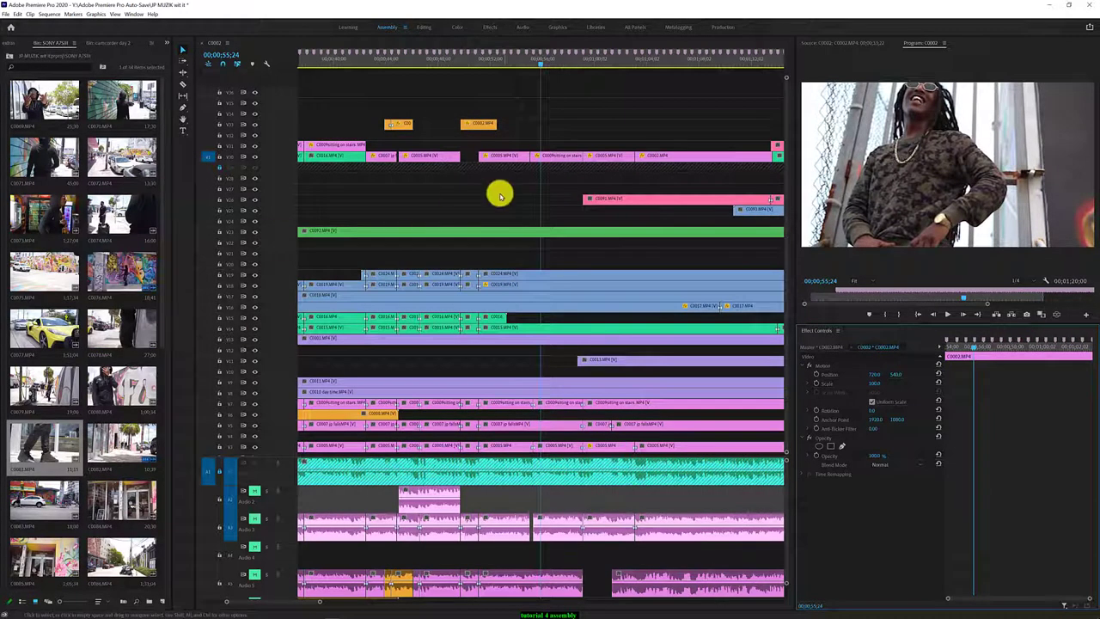
# Change the C0076 clip's speed on the yellow track with Speed/Duration (Ctrl+R) and preview it
pyautogui.moveTo(268, 593); pyautogui.dragTo(228, 597)
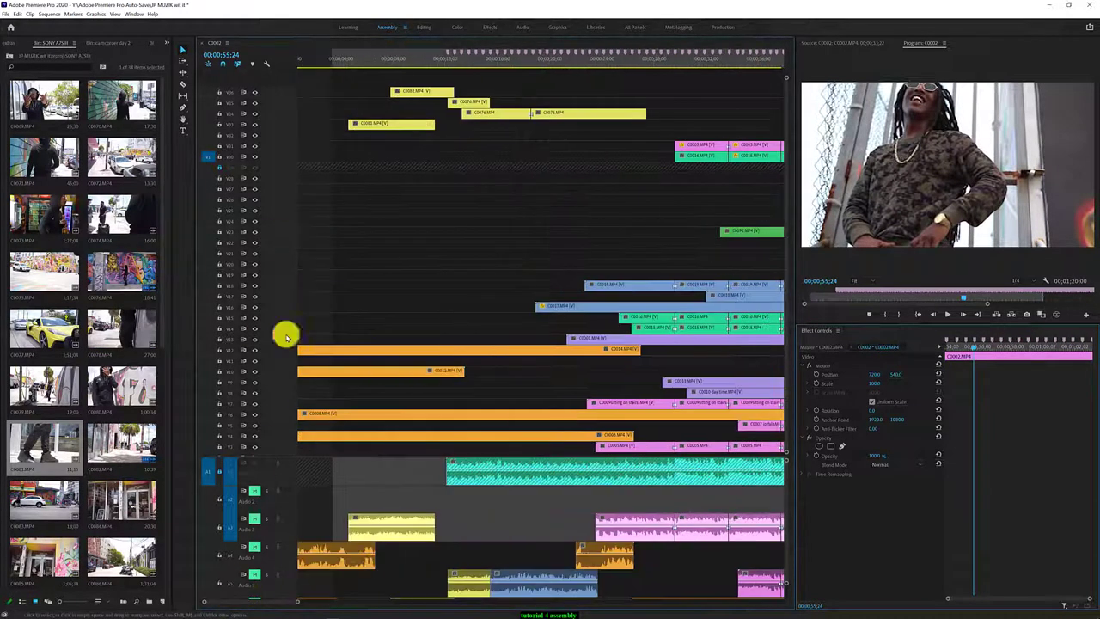
pyautogui.click(341, 54)
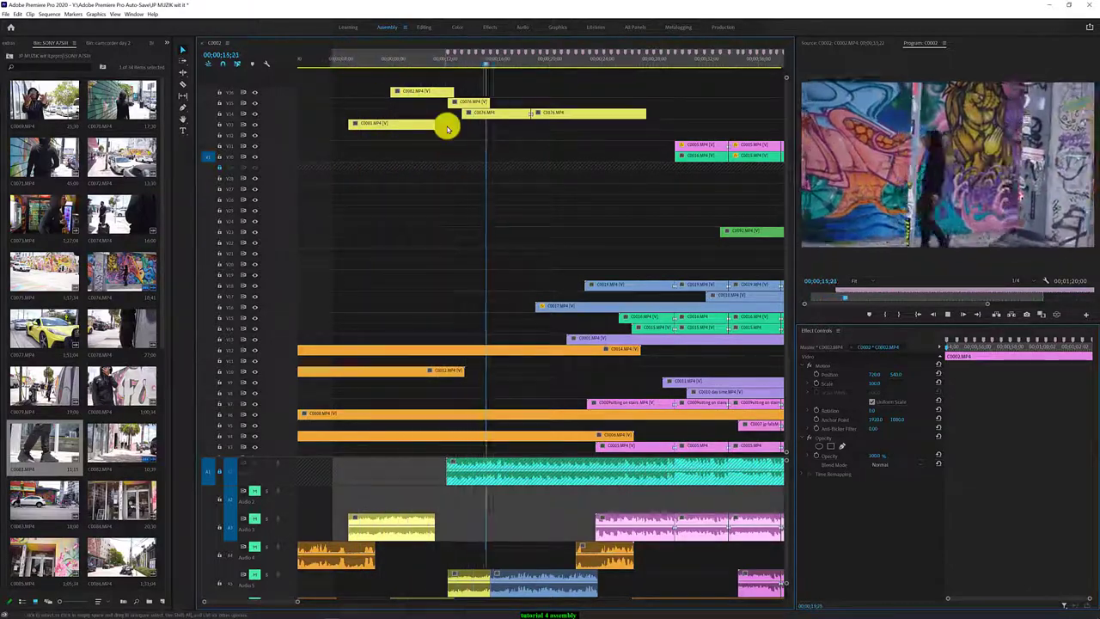
pyautogui.press('space')
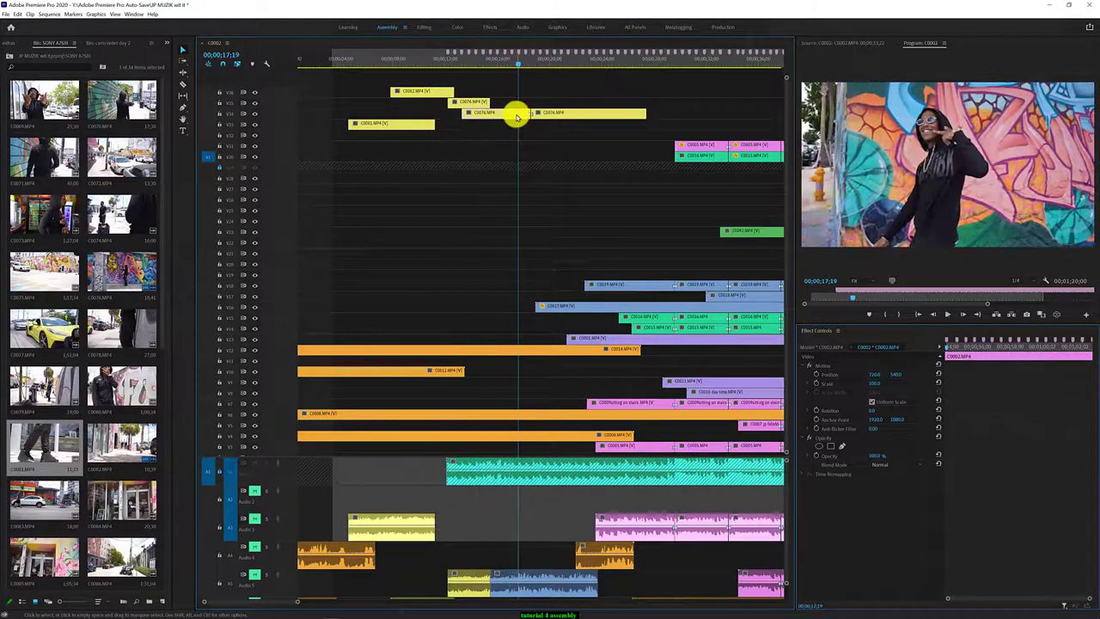
pyautogui.click(517, 117)
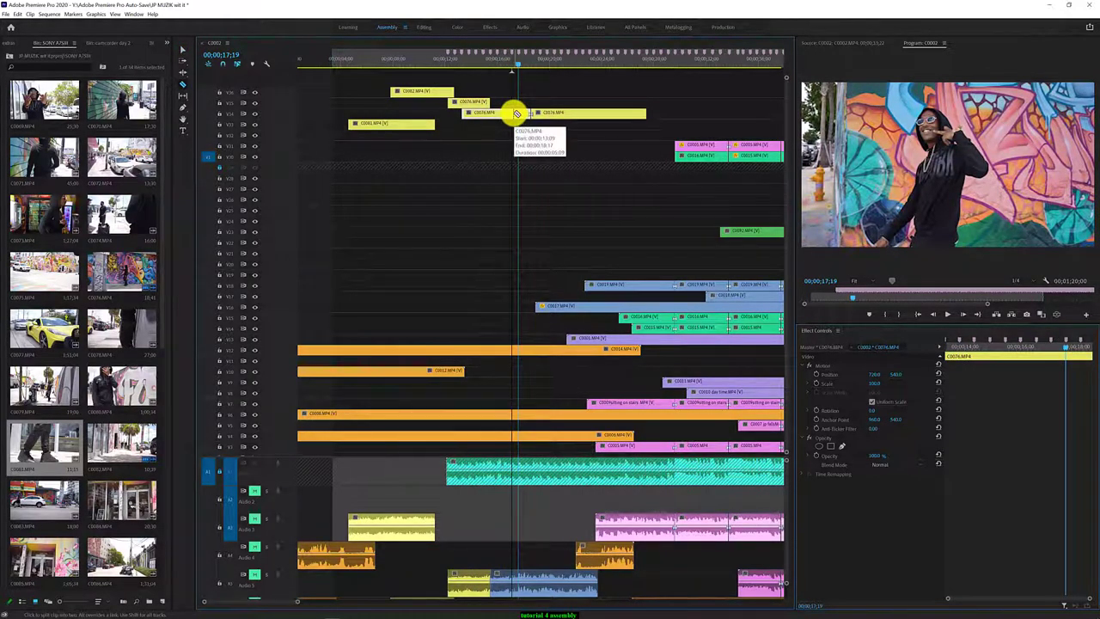
pyautogui.hotkey('ctrl', 'r')
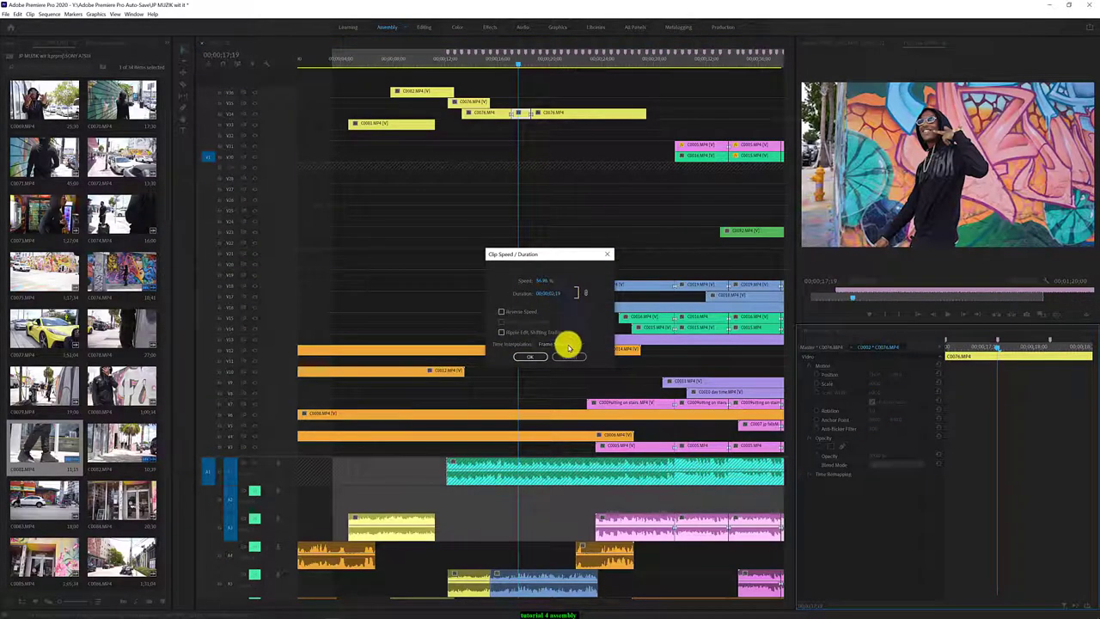
pyautogui.click(559, 371)
pyautogui.click(526, 356)
pyautogui.click(497, 62)
pyautogui.press('space')
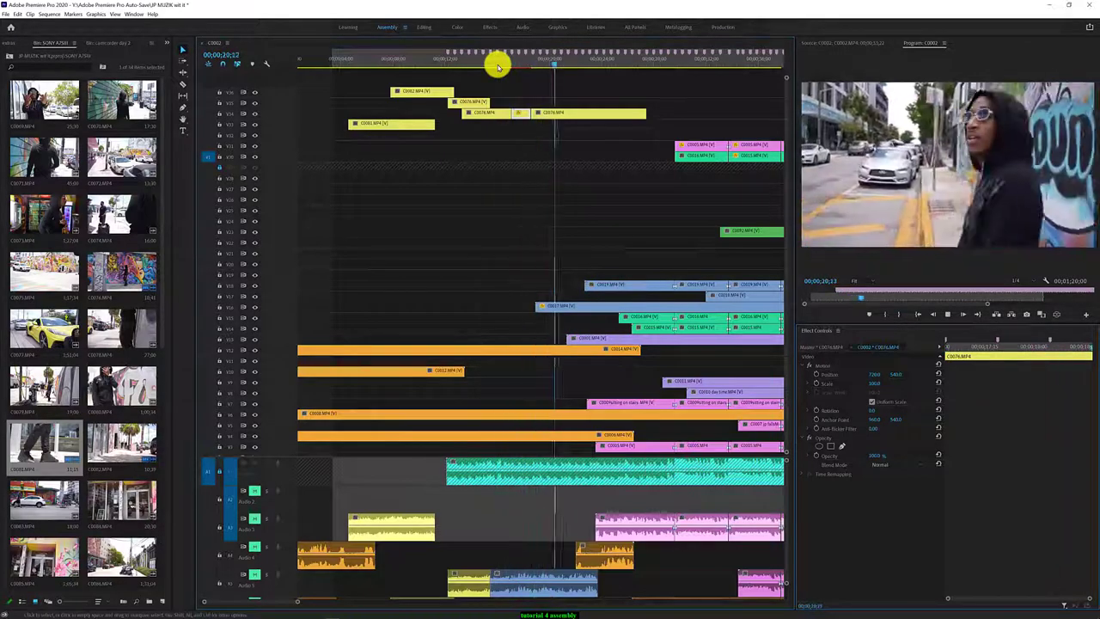
pyautogui.press('space')
# Drag the C0076 cut point later, to around 17–18 seconds, and review playback from 16;04 and 19;04
pyautogui.moveTo(511, 65); pyautogui.dragTo(482, 64)
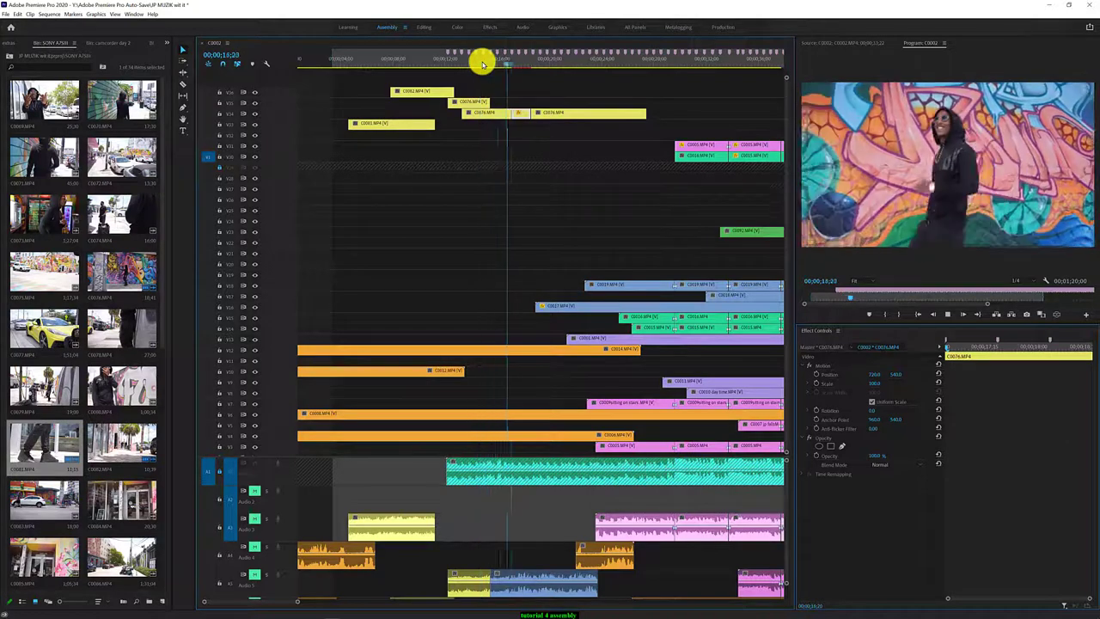
pyautogui.press('space')
pyautogui.moveTo(533, 113); pyautogui.dragTo(553, 113)
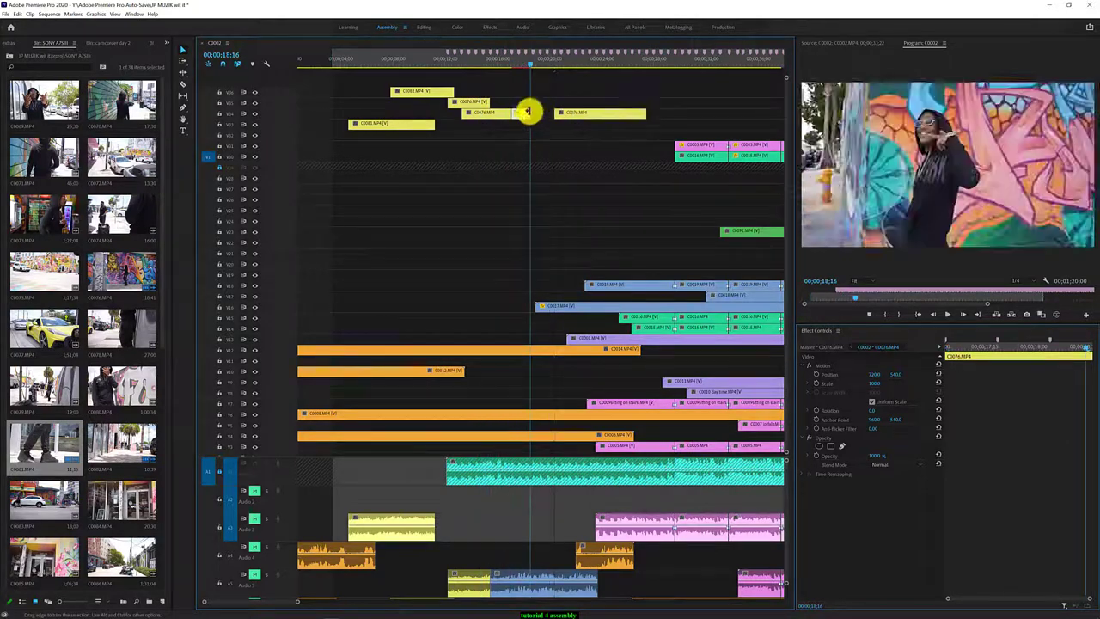
pyautogui.click(500, 62)
pyautogui.press('space')
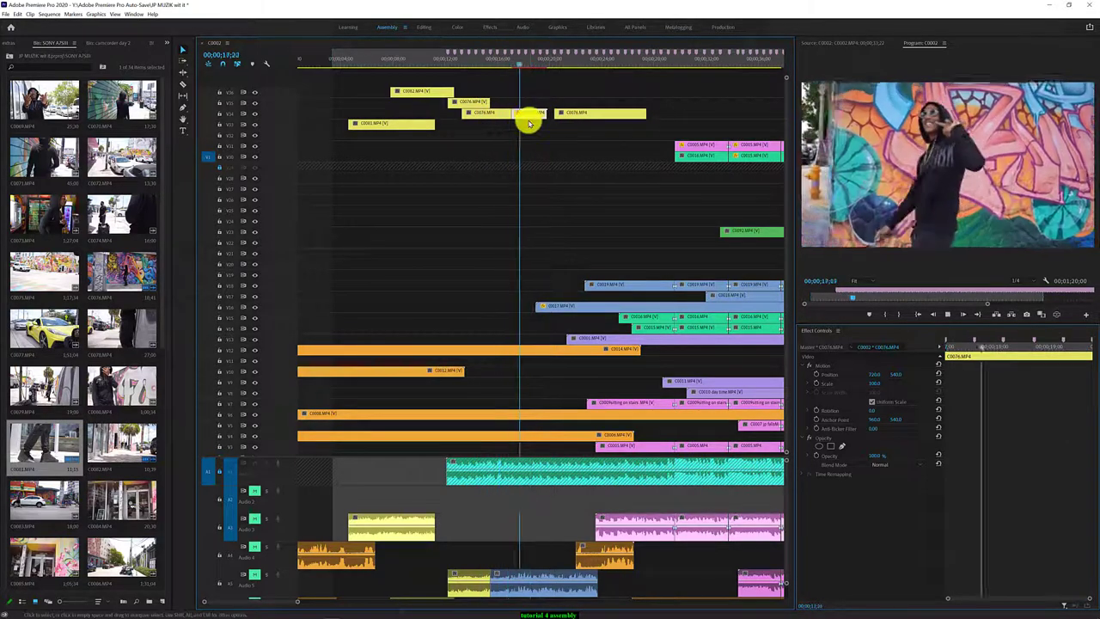
pyautogui.press('space')
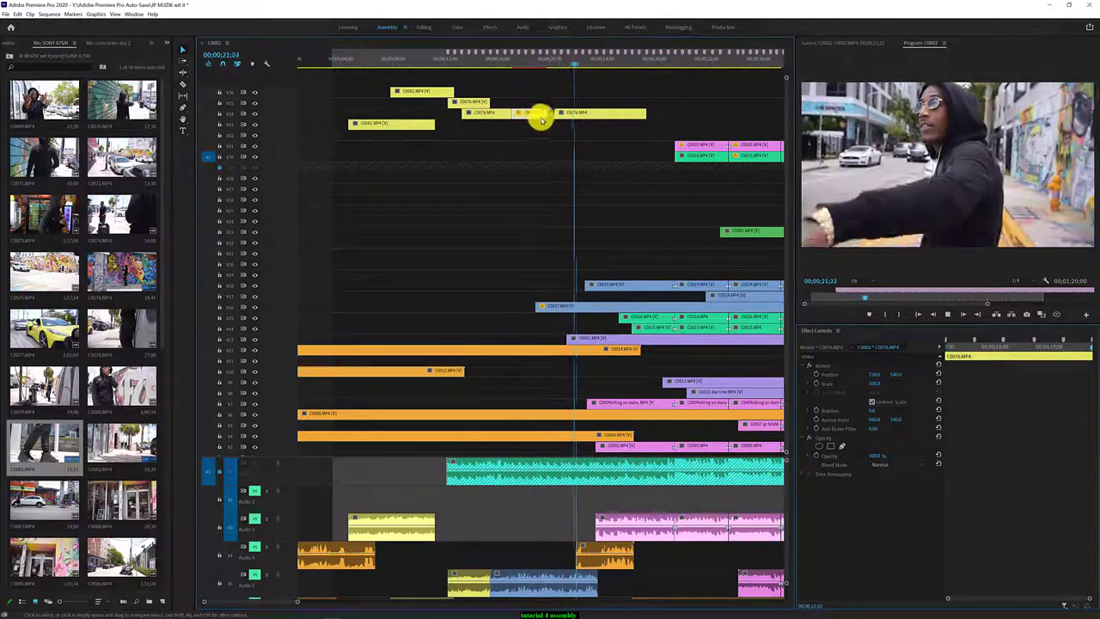
pyautogui.click(539, 65)
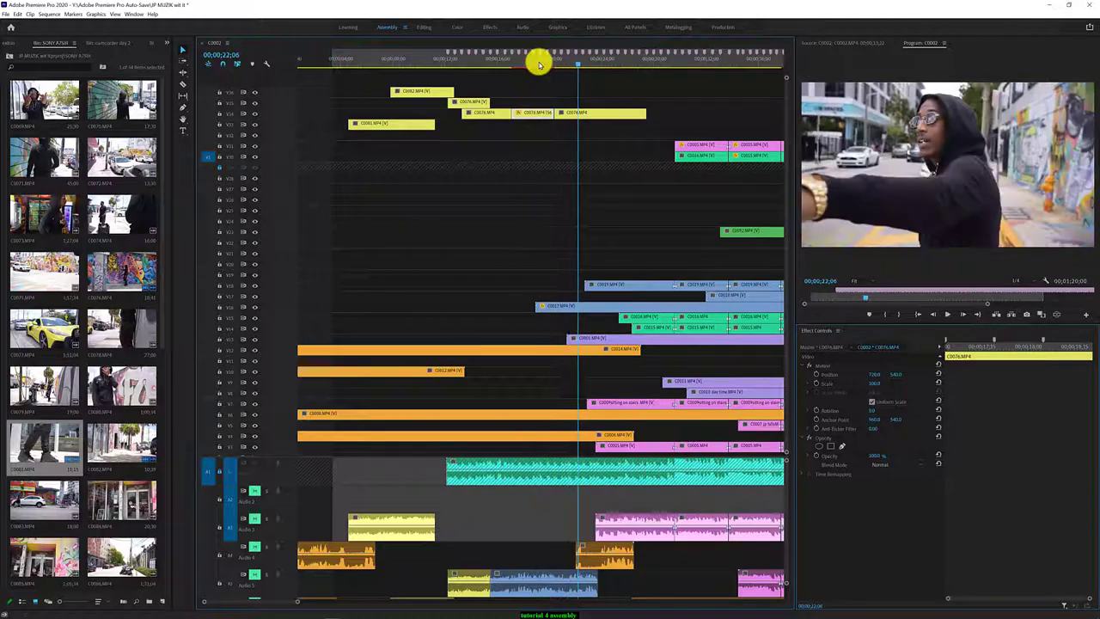
pyautogui.press('space')
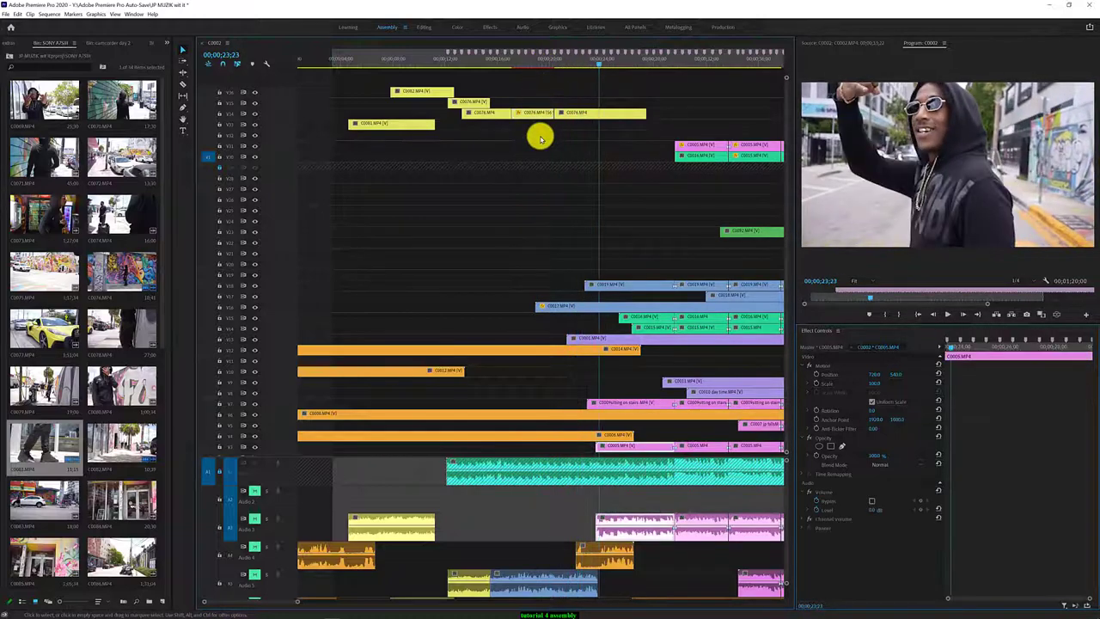
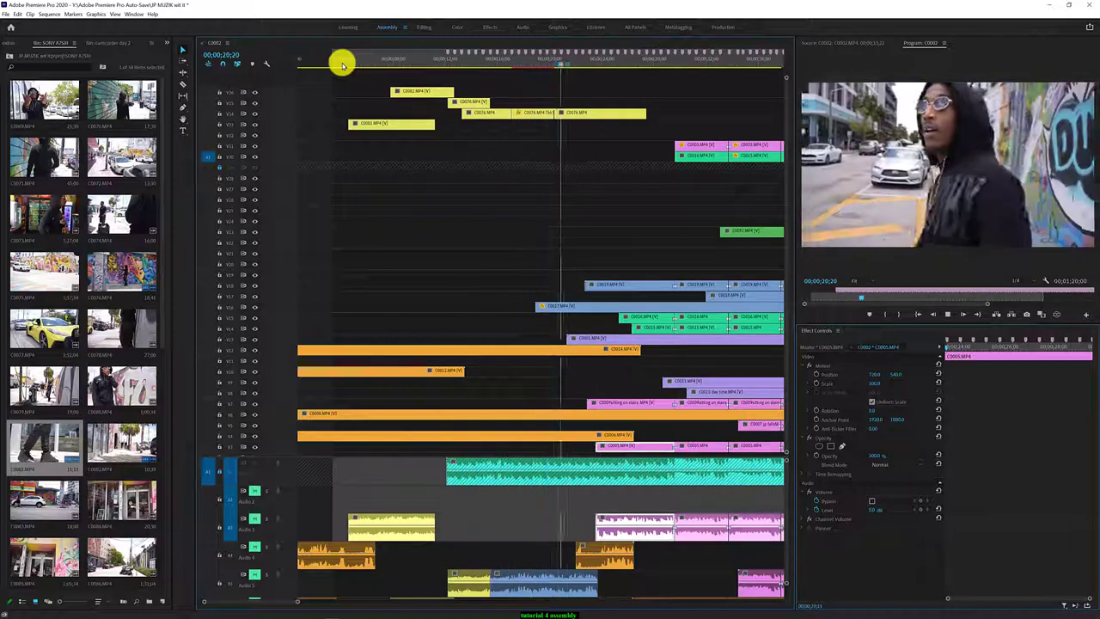
# Trim the end of clip C0076 shorter on the upper video track
pyautogui.press('space')
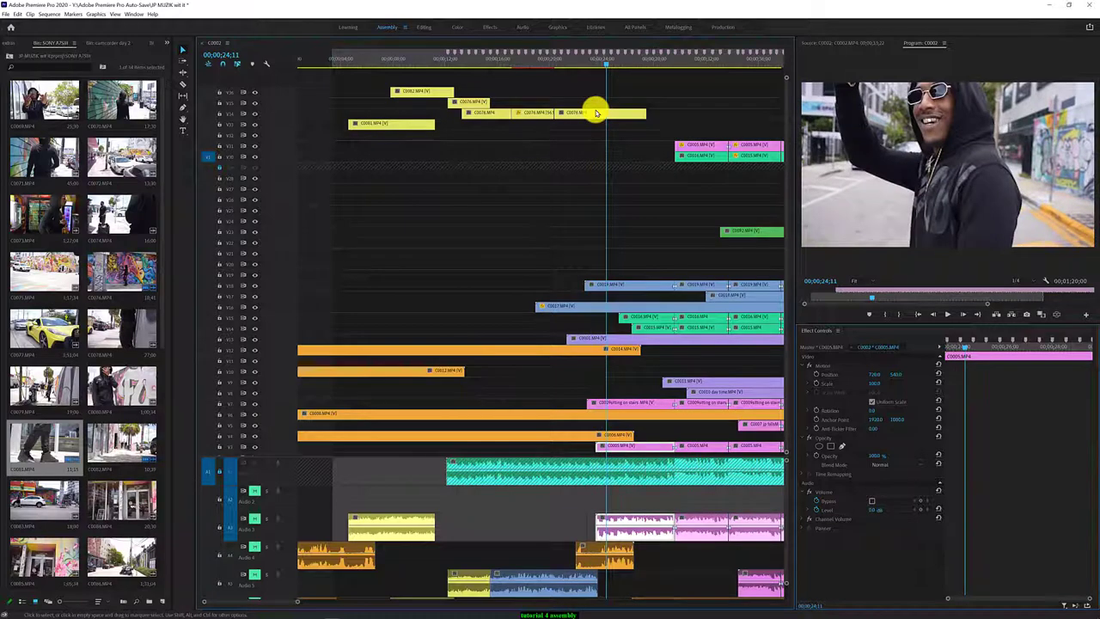
pyautogui.click(590, 113)
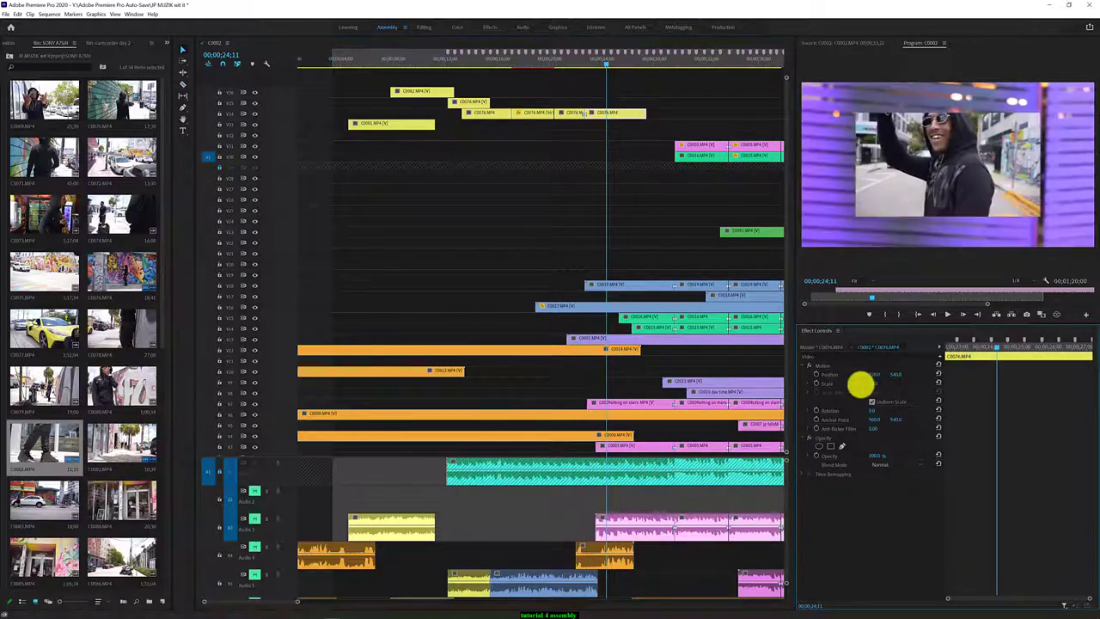
pyautogui.moveTo(875, 386); pyautogui.dragTo(874, 381)
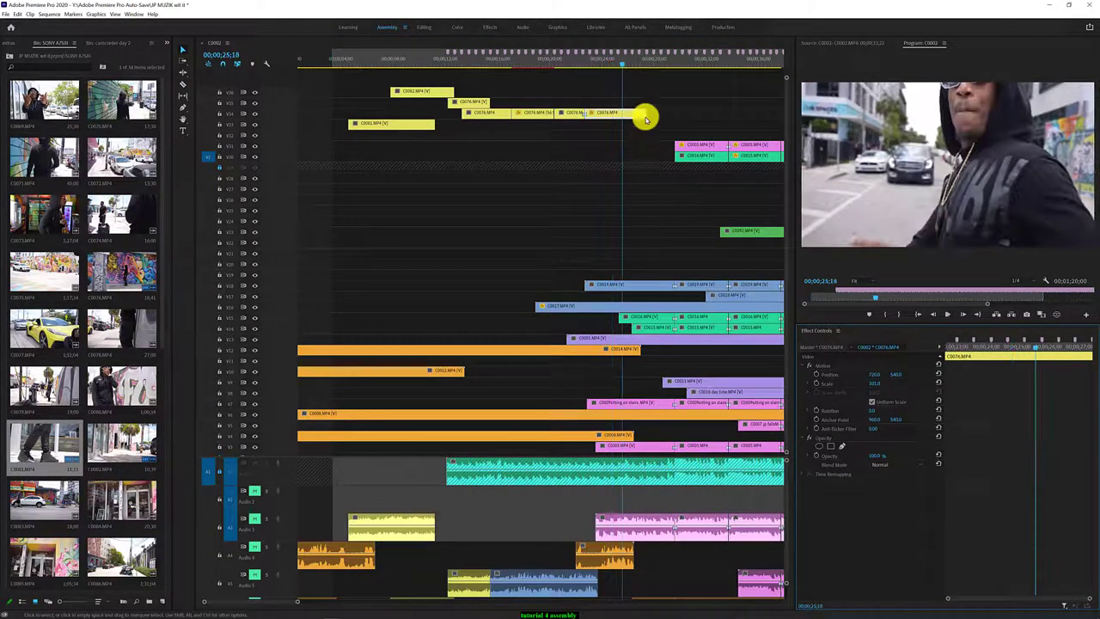
pyautogui.moveTo(643, 115); pyautogui.dragTo(630, 113)
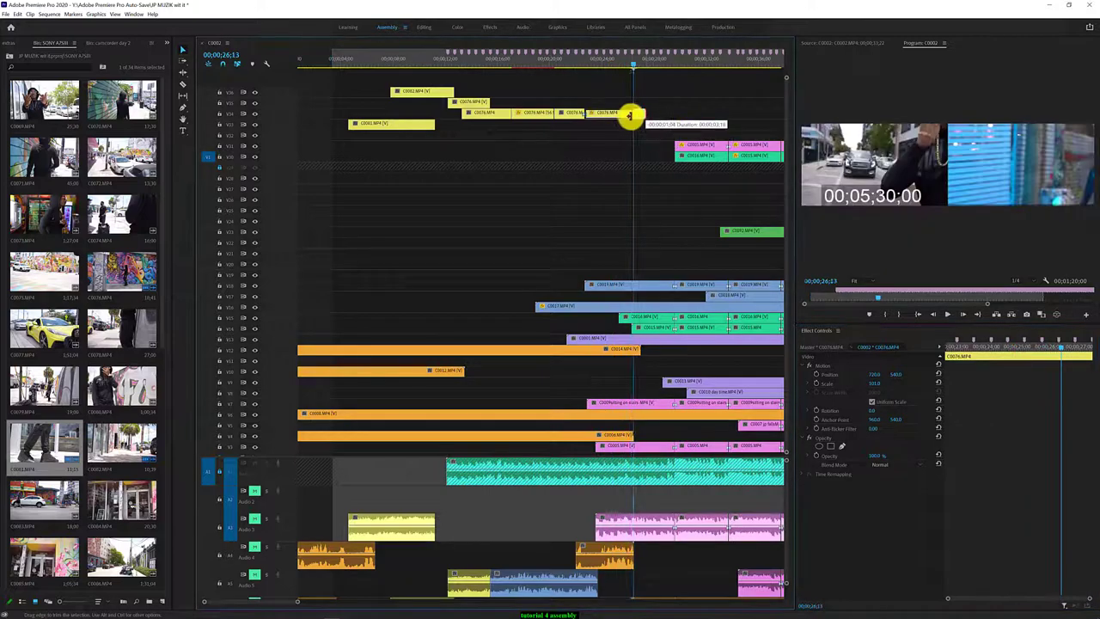
pyautogui.click(616, 67)
# Review the trim, then add clip C0073 from the bin onto the top of the sequence
pyautogui.press('space')
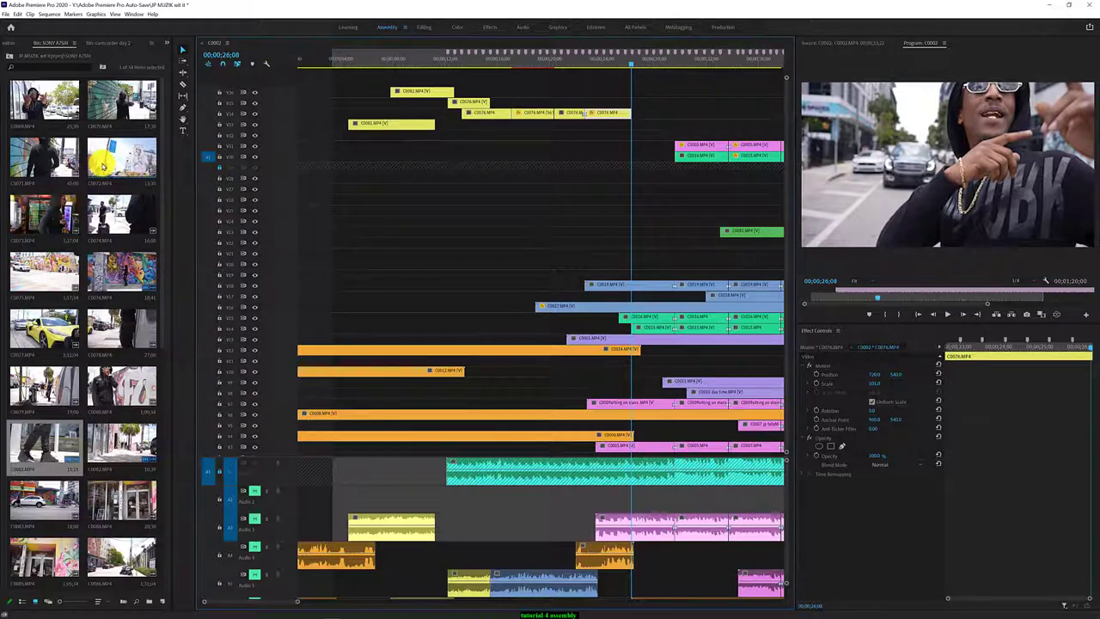
pyautogui.click(26, 219)
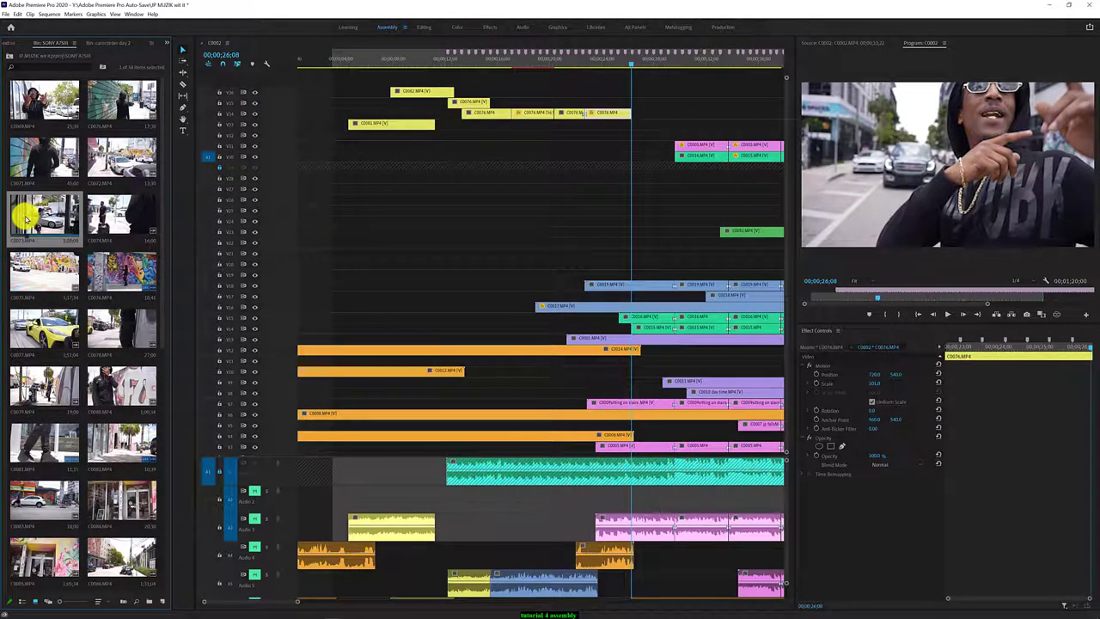
pyautogui.moveTo(38, 221)
pyautogui.mouseDown()
pyautogui.moveTo(501, 85)
pyautogui.moveTo(442, 76)
pyautogui.mouseUp()
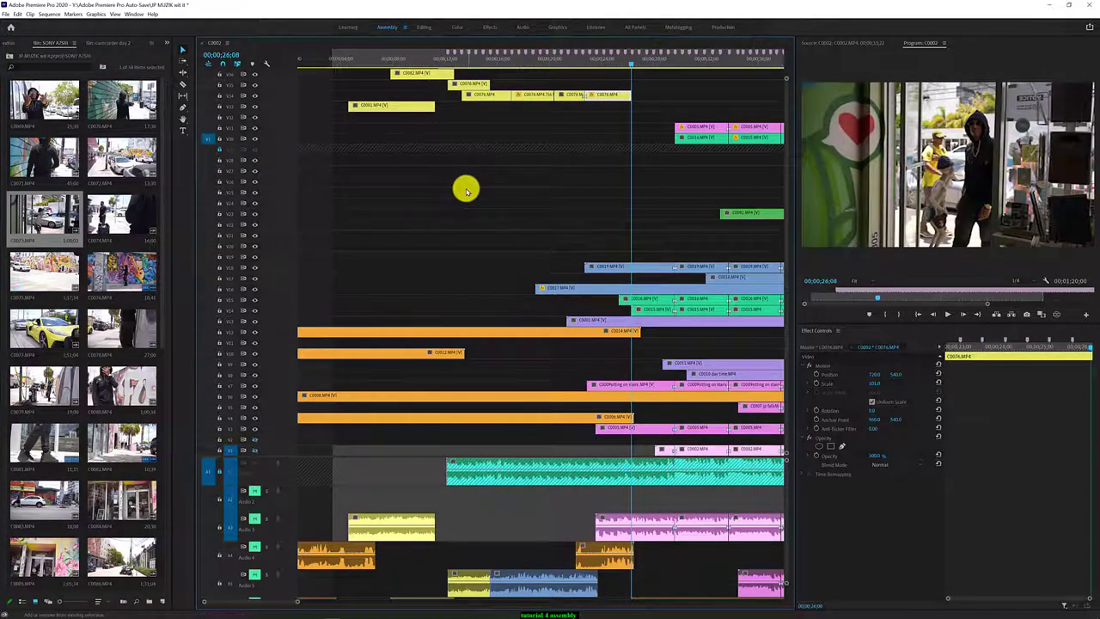
# Check playback from about 13 seconds, then slide clip C0073 later on the top track
pyautogui.scroll(-1, 467, 191)
pyautogui.scroll(1, 467, 191)
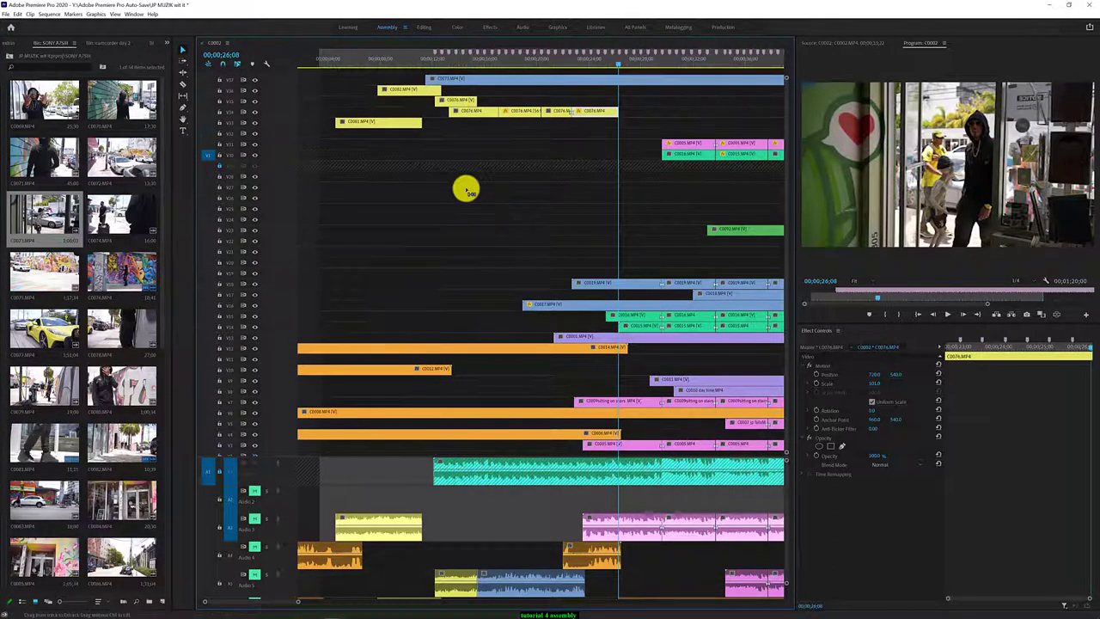
pyautogui.moveTo(784, 88); pyautogui.dragTo(787, 93)
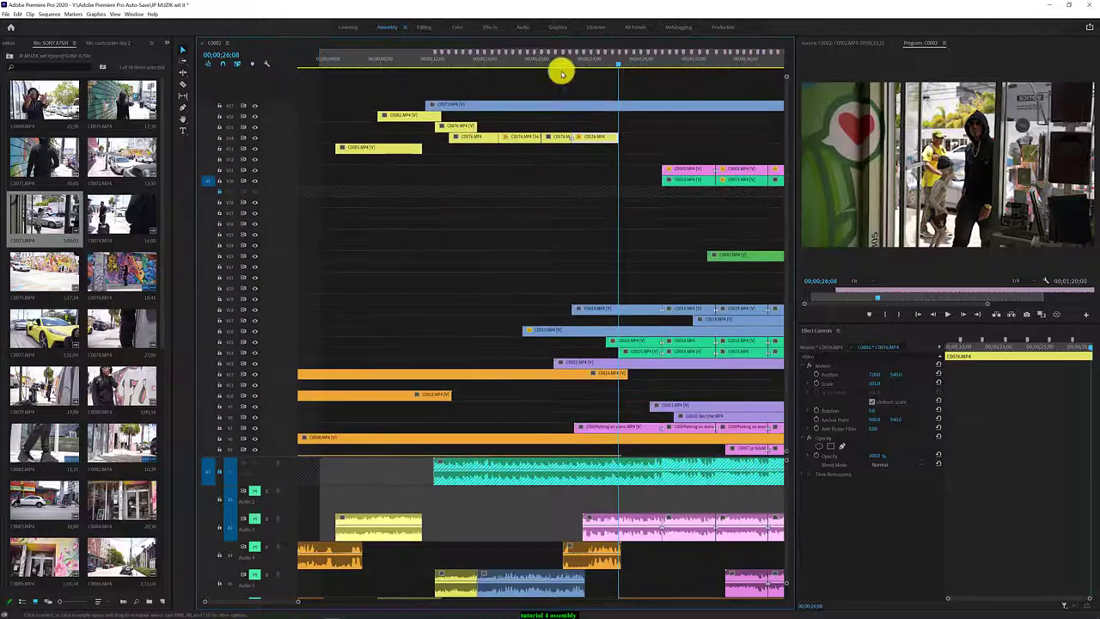
pyautogui.click(421, 59)
pyautogui.press('space')
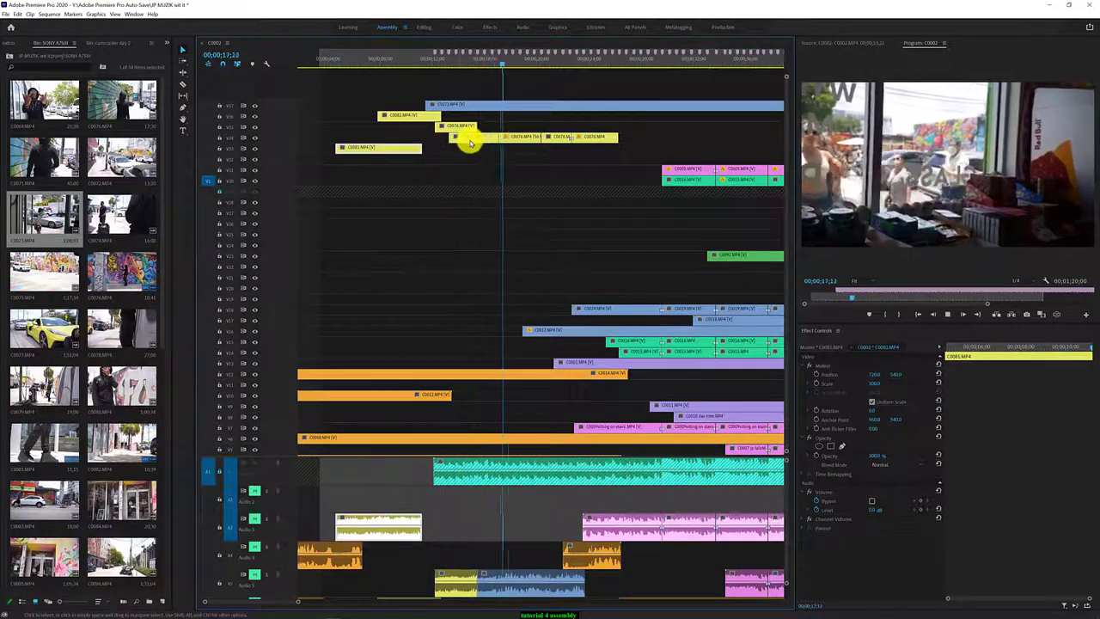
pyautogui.press('space')
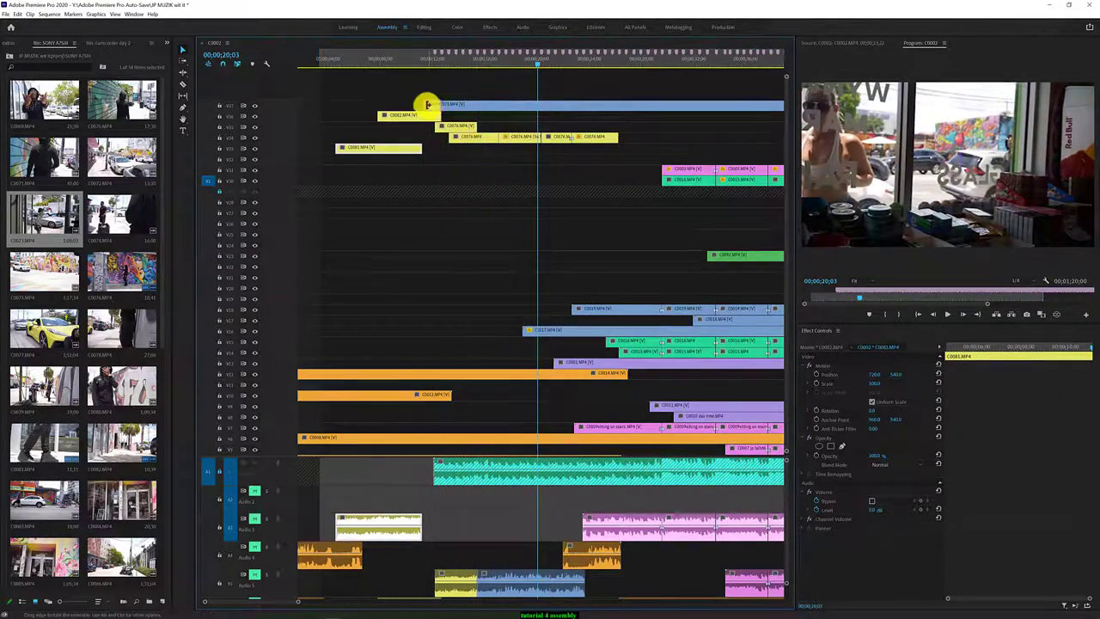
pyautogui.moveTo(427, 104); pyautogui.dragTo(525, 107)
# Nudge C0073 further right twice, reviewing playback between about 8 and 20 seconds
pyautogui.click(381, 62)
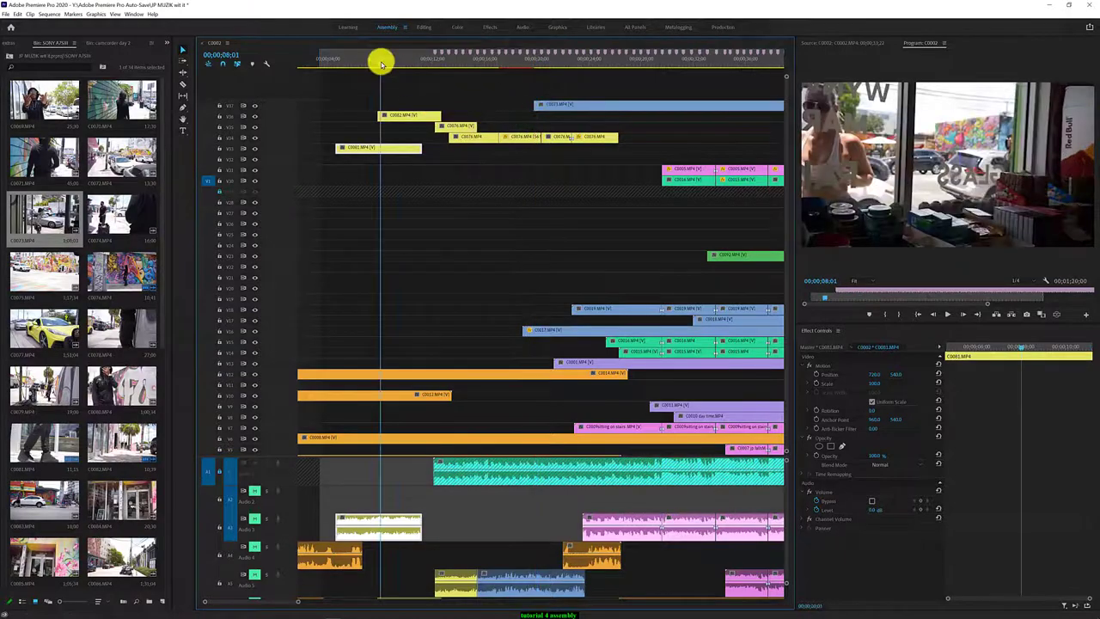
pyautogui.press('space')
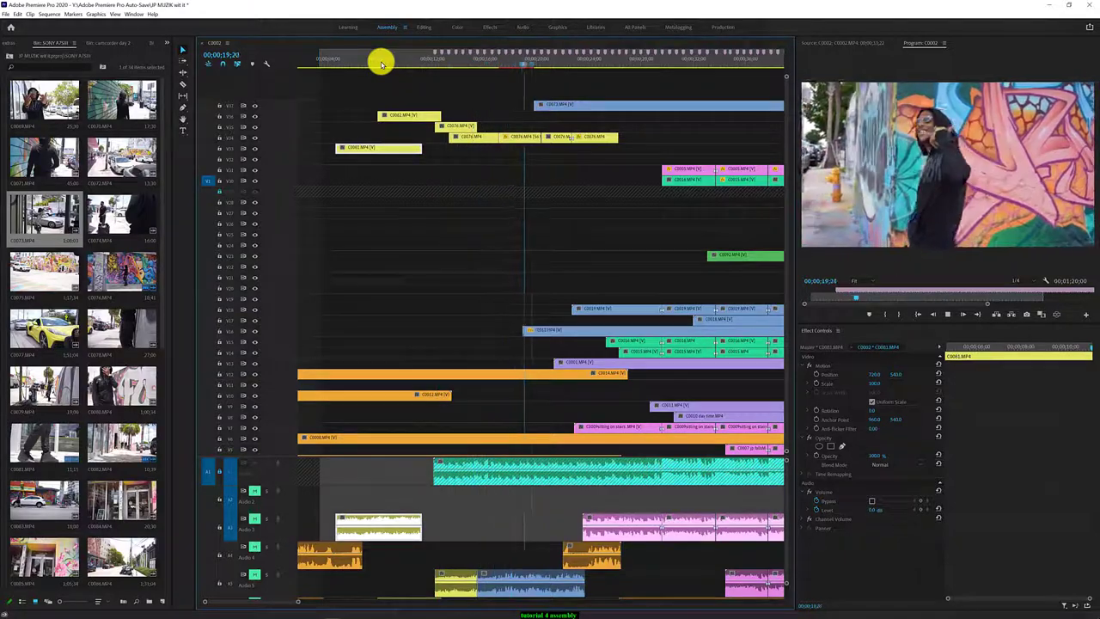
pyautogui.press('space')
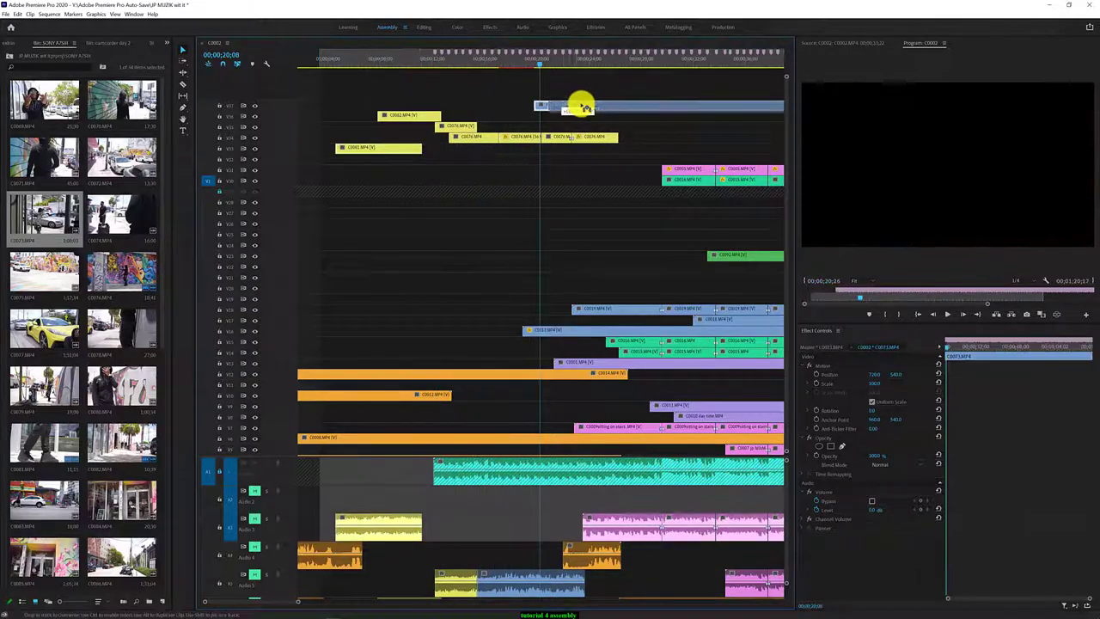
pyautogui.moveTo(561, 106); pyautogui.dragTo(590, 107)
pyautogui.press('space')
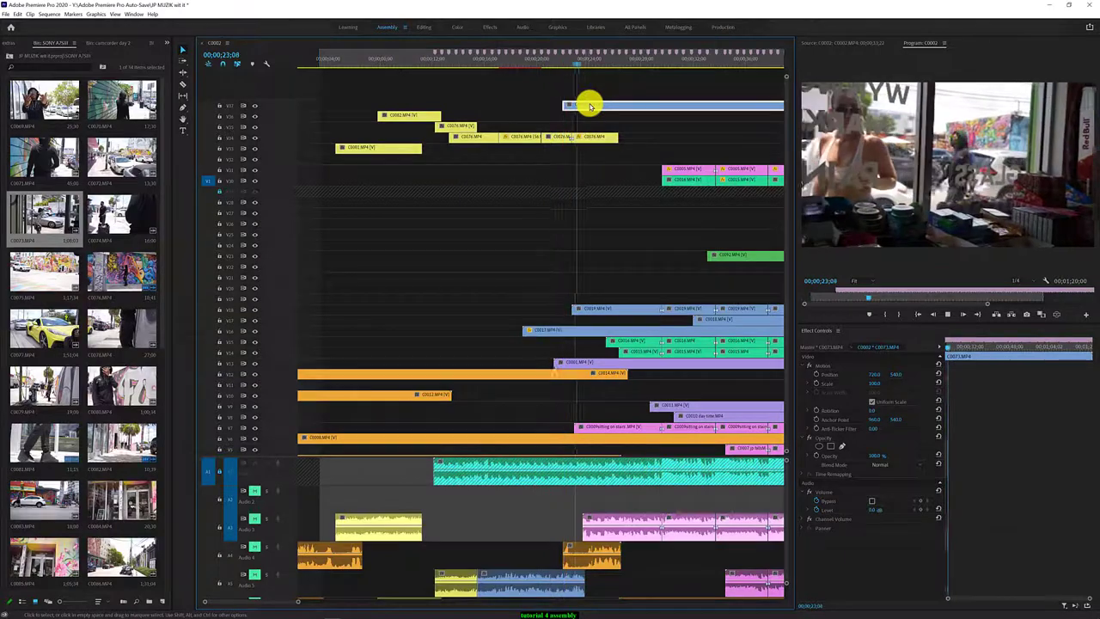
pyautogui.moveTo(557, 61); pyautogui.dragTo(527, 62)
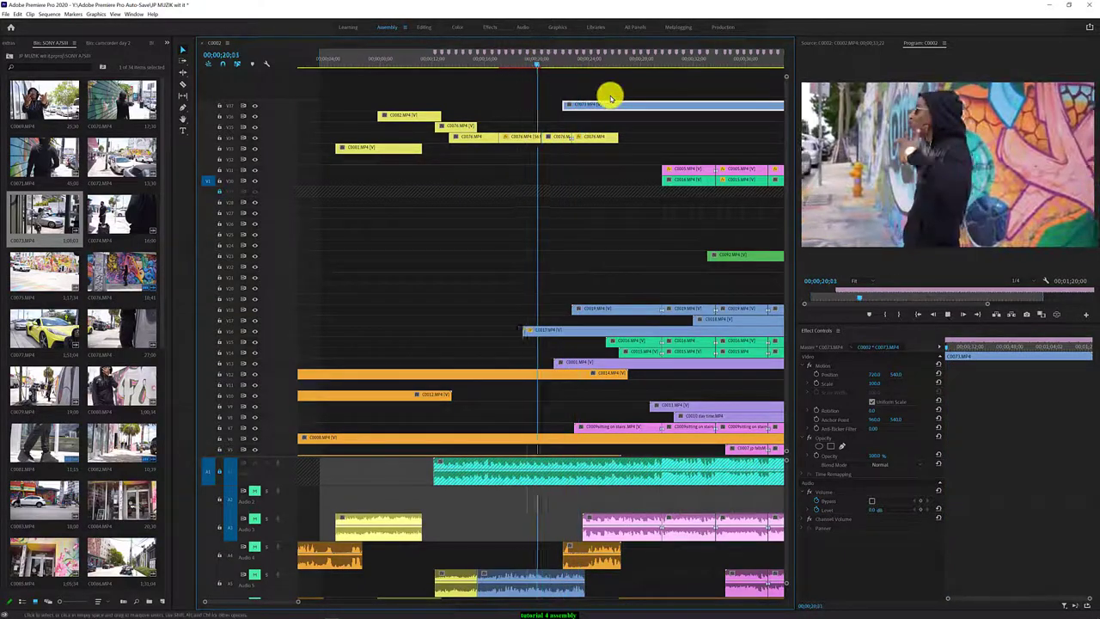
pyautogui.moveTo(614, 101); pyautogui.dragTo(643, 107)
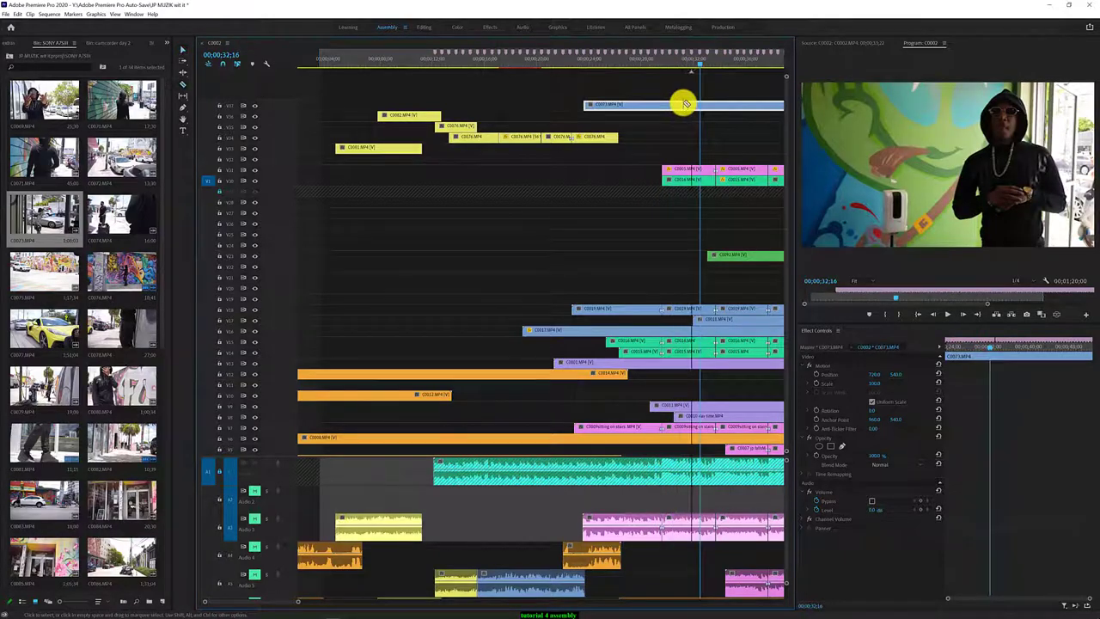
pyautogui.press('space')
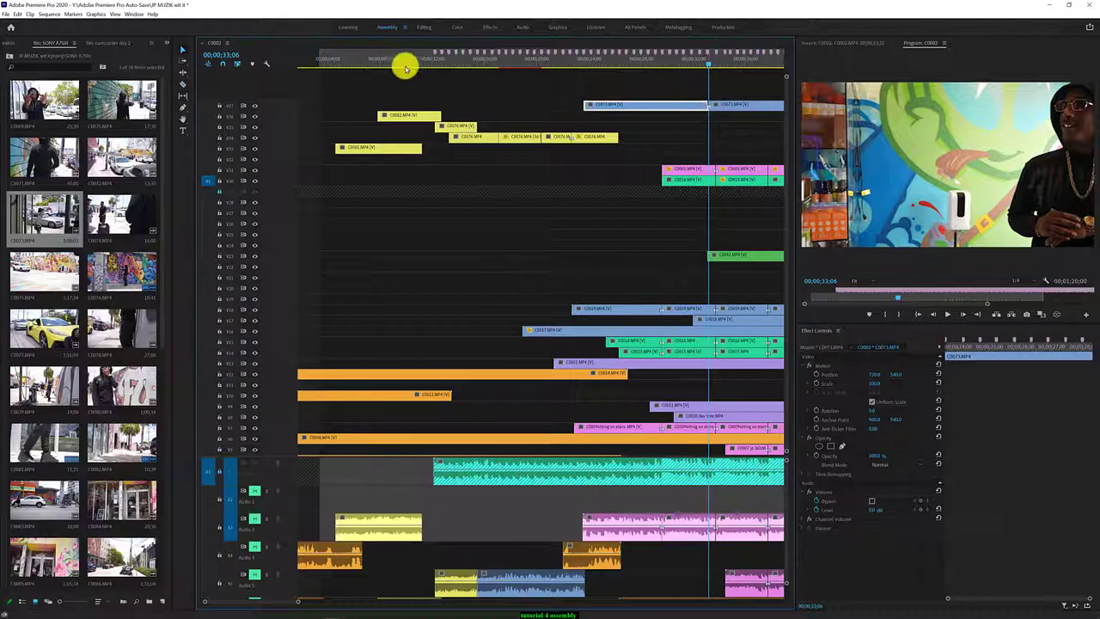
# Play the edit from near the start, then zoom the timeline out to the full sequence
pyautogui.click(312, 63)
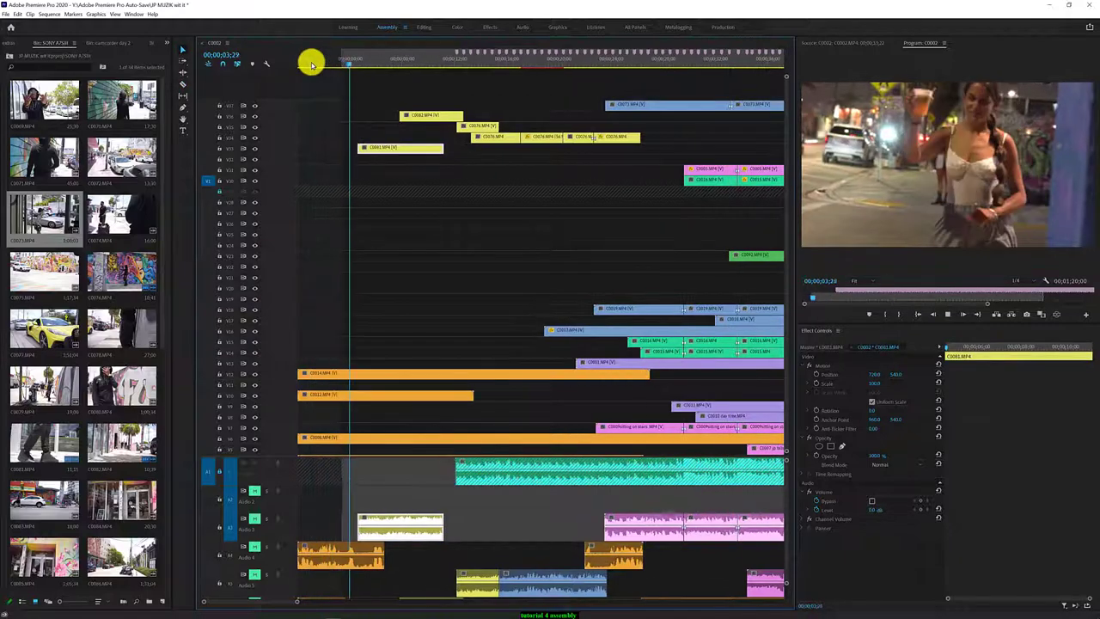
pyautogui.press('space')
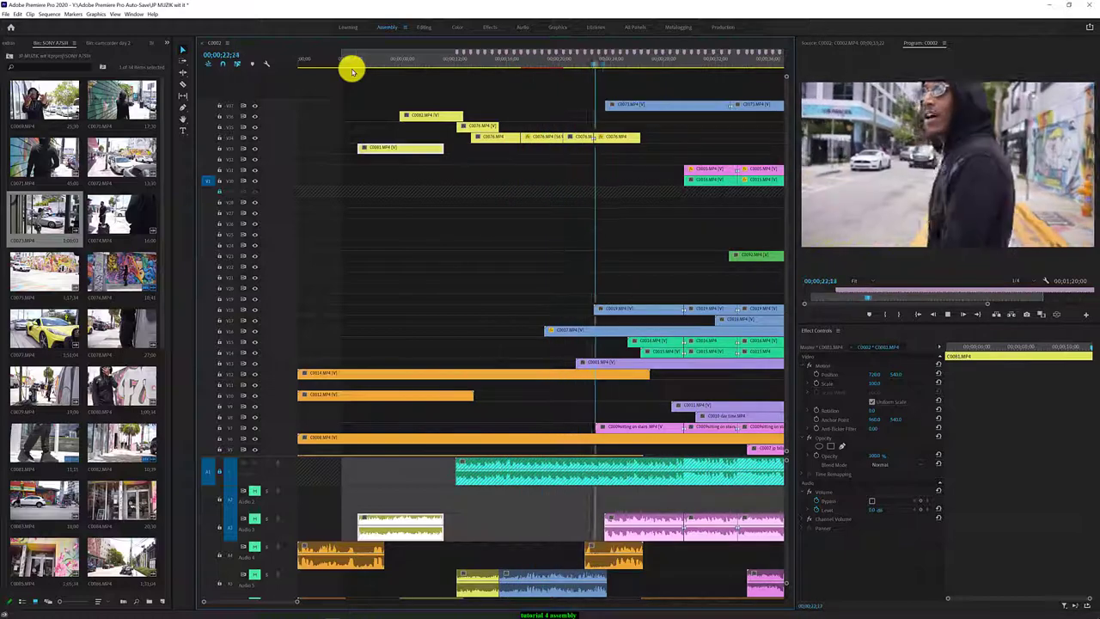
pyautogui.press('space')
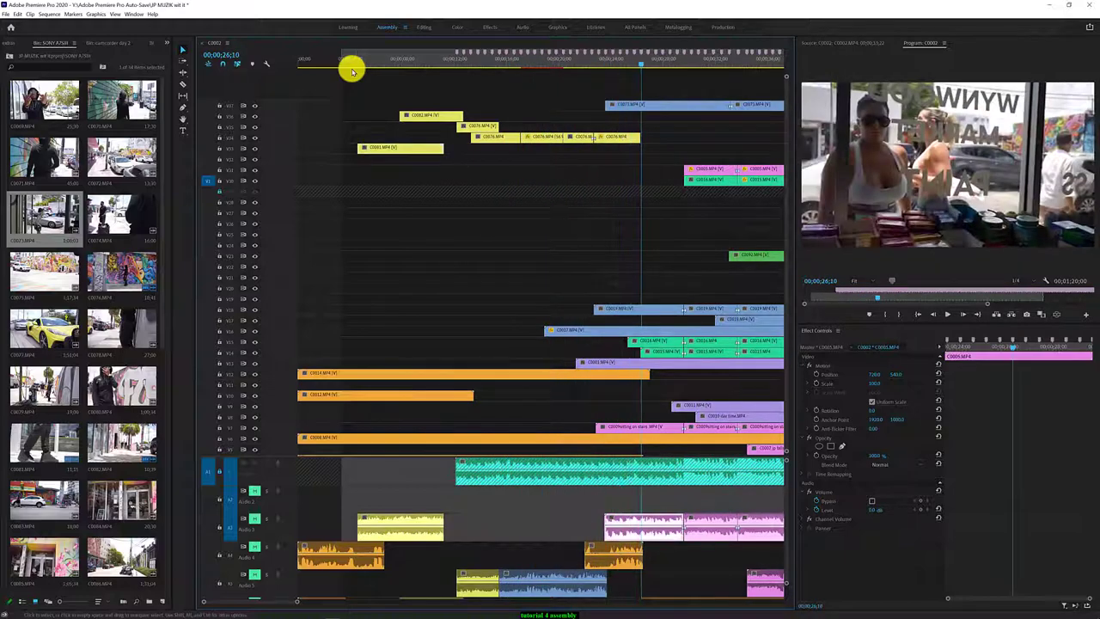
pyautogui.press('space')
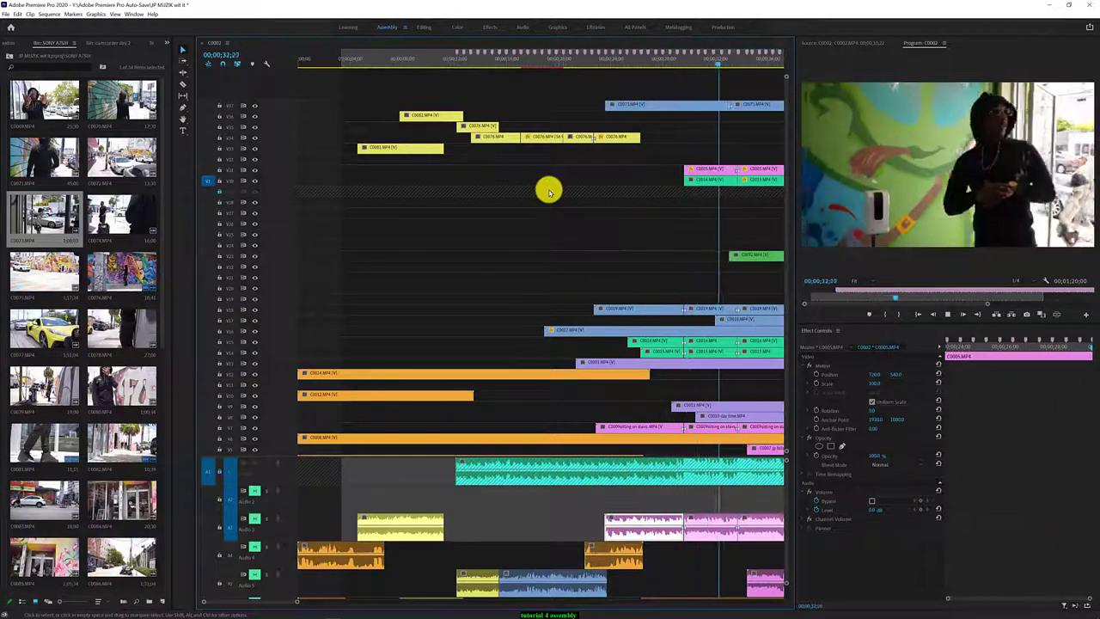
pyautogui.press('space')
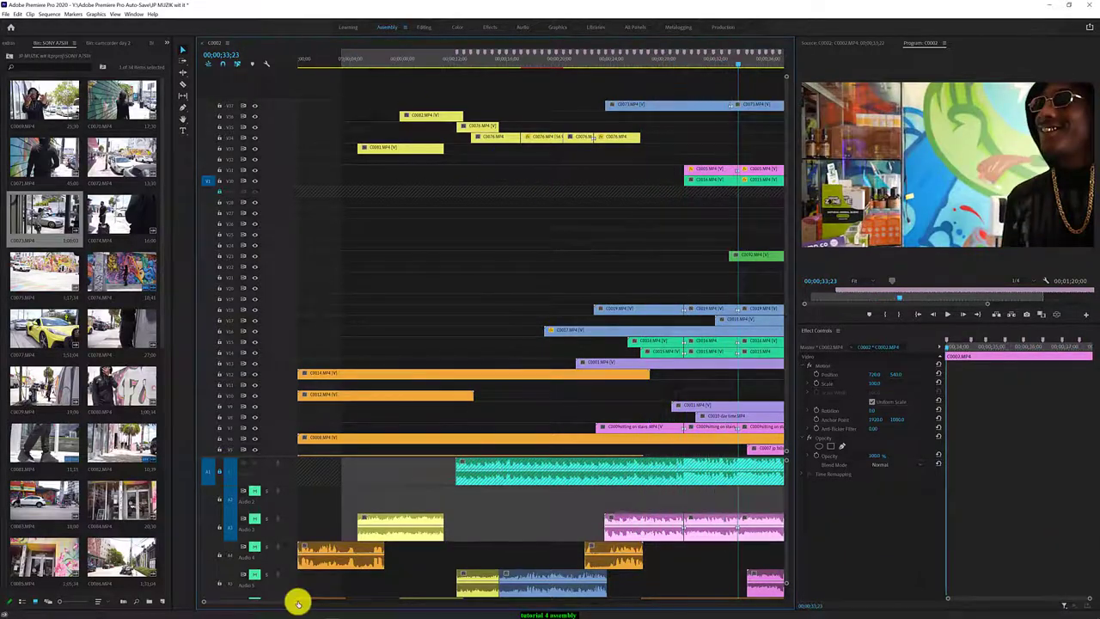
pyautogui.moveTo(298, 600)
pyautogui.mouseDown()
pyautogui.moveTo(398, 612)
pyautogui.moveTo(517, 596)
pyautogui.mouseUp()
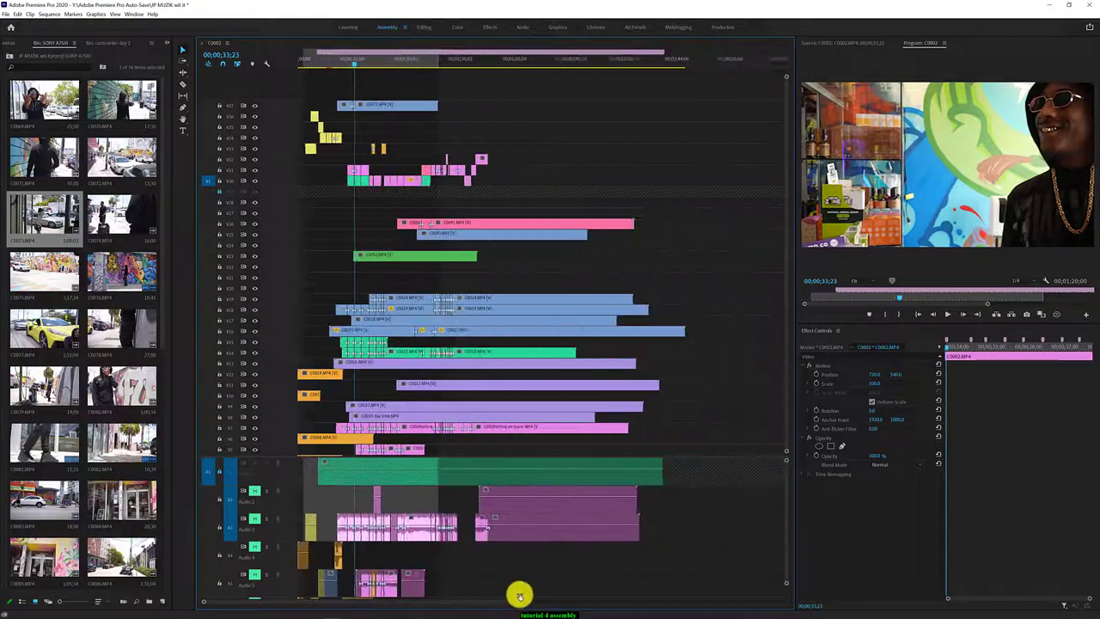
# Create a sequence named 'FULL SEQUENCE 1080' using the ARRI 1080p 30 preset
pyautogui.click(47, 16)
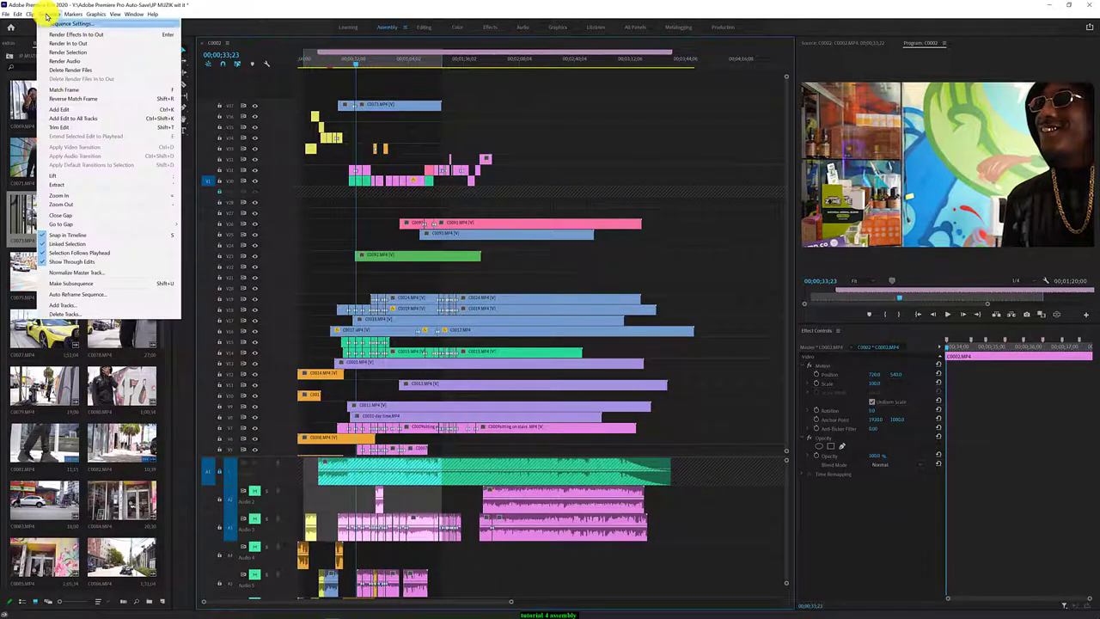
pyautogui.press('Left')
pyautogui.press('Left')
pyautogui.press('Left')
pyautogui.press('Right')
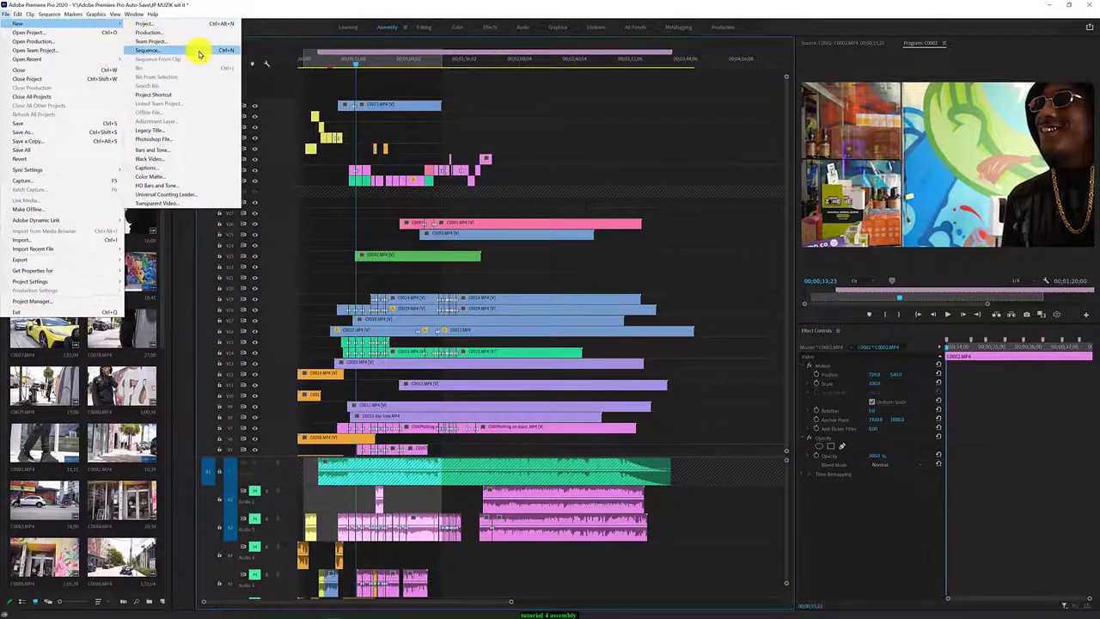
pyautogui.click(199, 51)
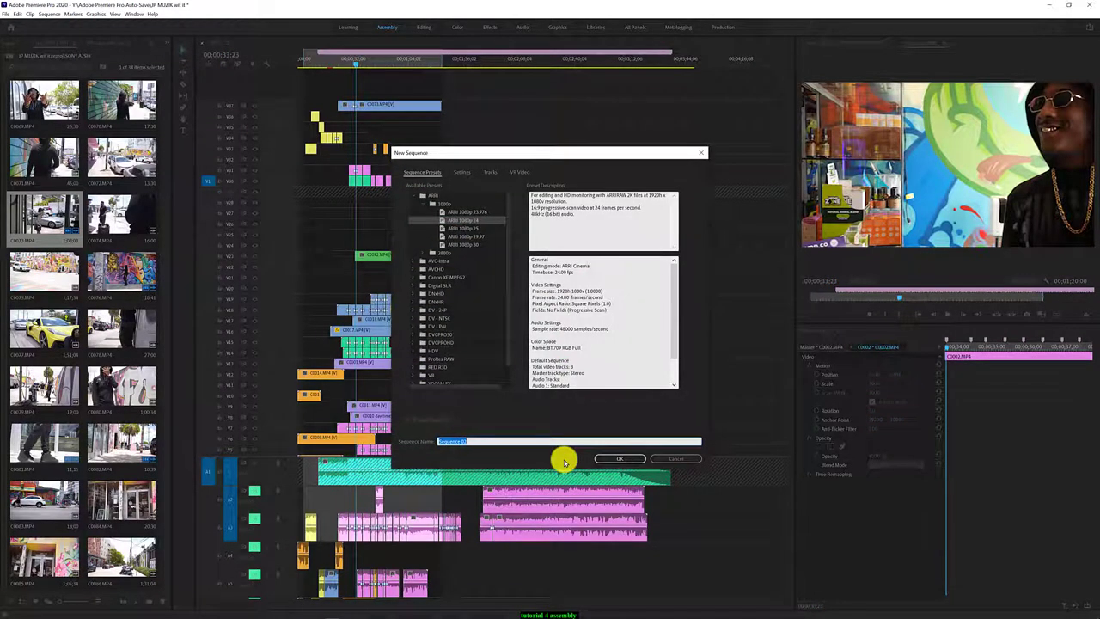
pyautogui.click(479, 246)
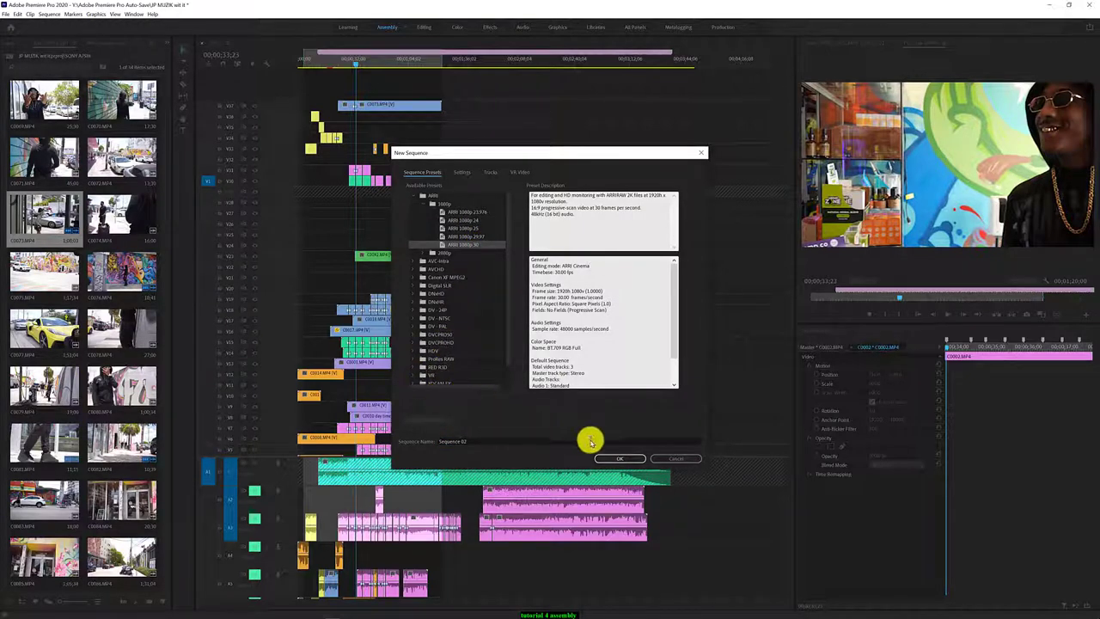
pyautogui.moveTo(486, 442); pyautogui.dragTo(408, 439)
pyautogui.write('FULL SEQUENCE 1080')
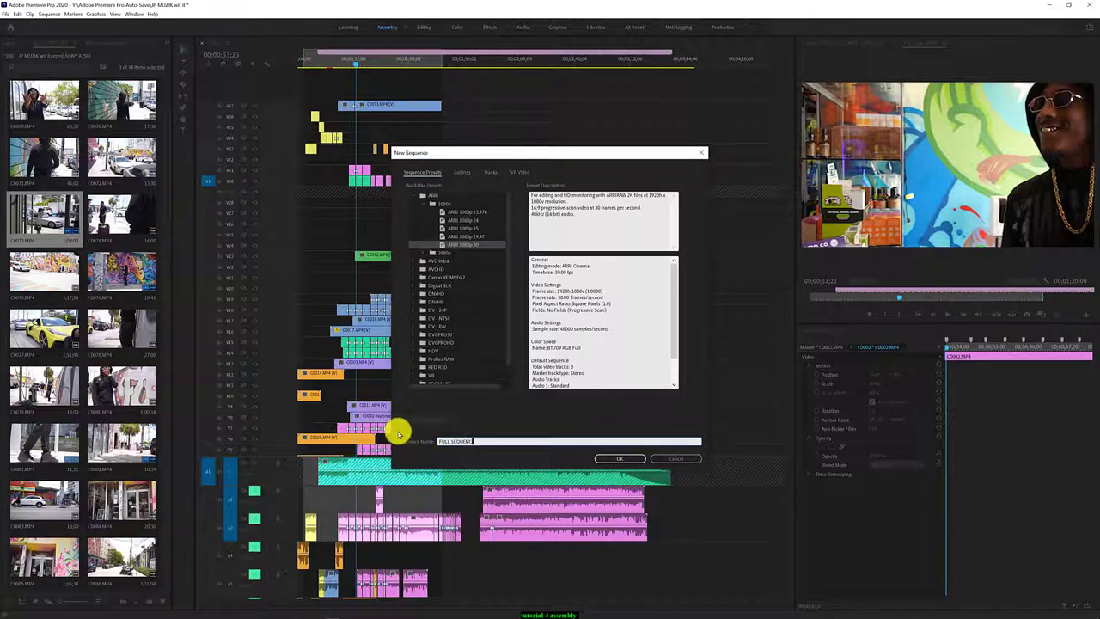
pyautogui.click(622, 459)
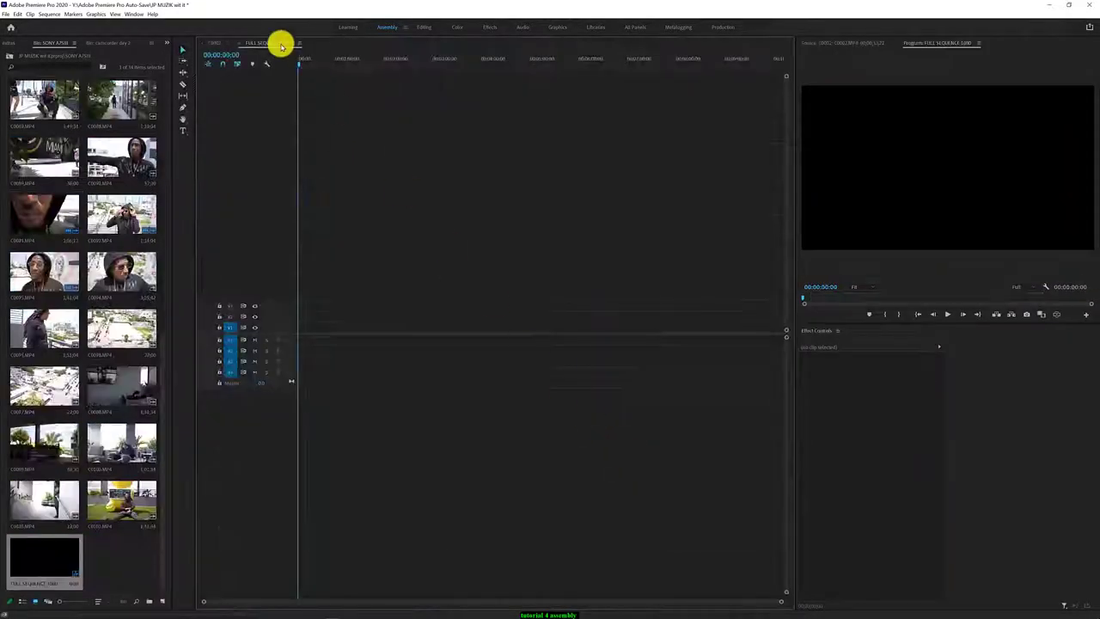
# Dock the C0002 sequence in its own timeline panel below FULL SEQUENCE 1080
pyautogui.moveTo(221, 40); pyautogui.dragTo(293, 43)
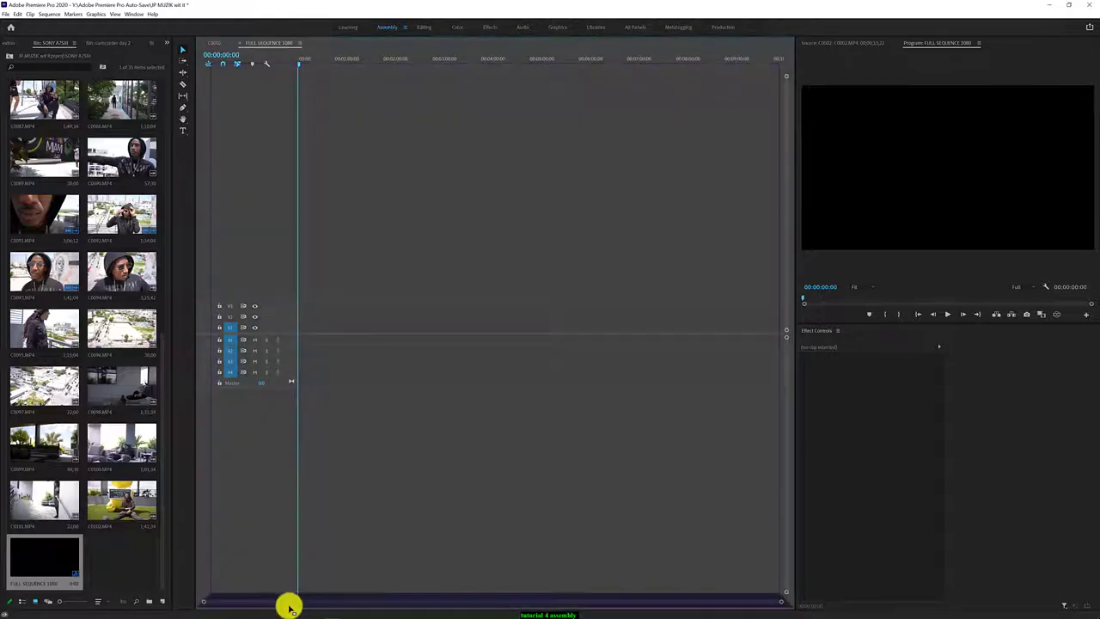
pyautogui.moveTo(292, 43); pyautogui.dragTo(283, 599)
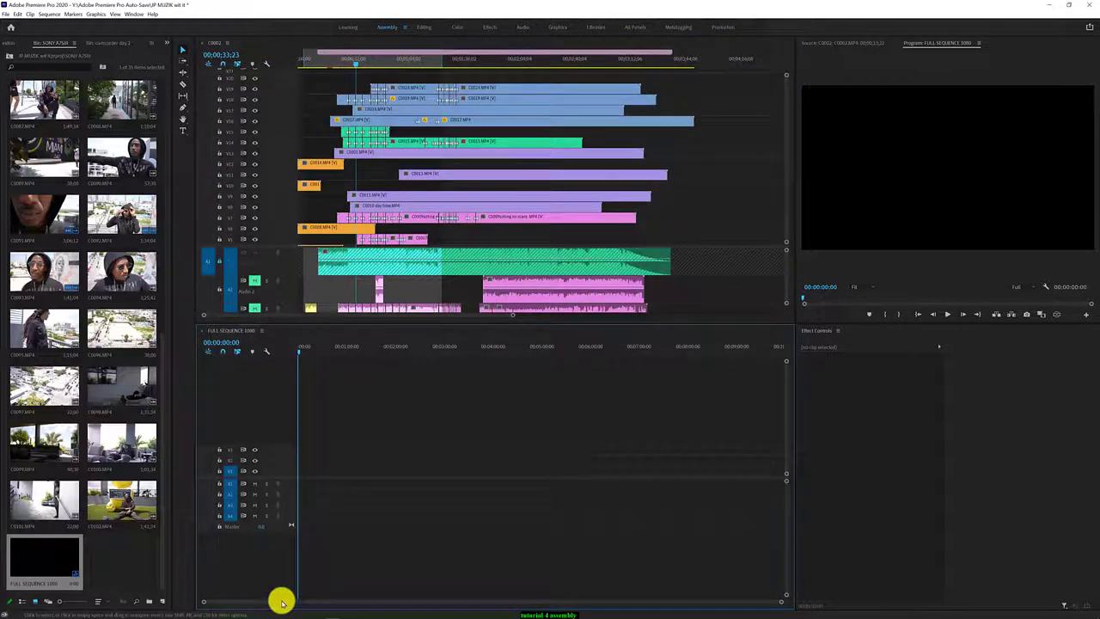
pyautogui.click(223, 255)
pyautogui.click(403, 263)
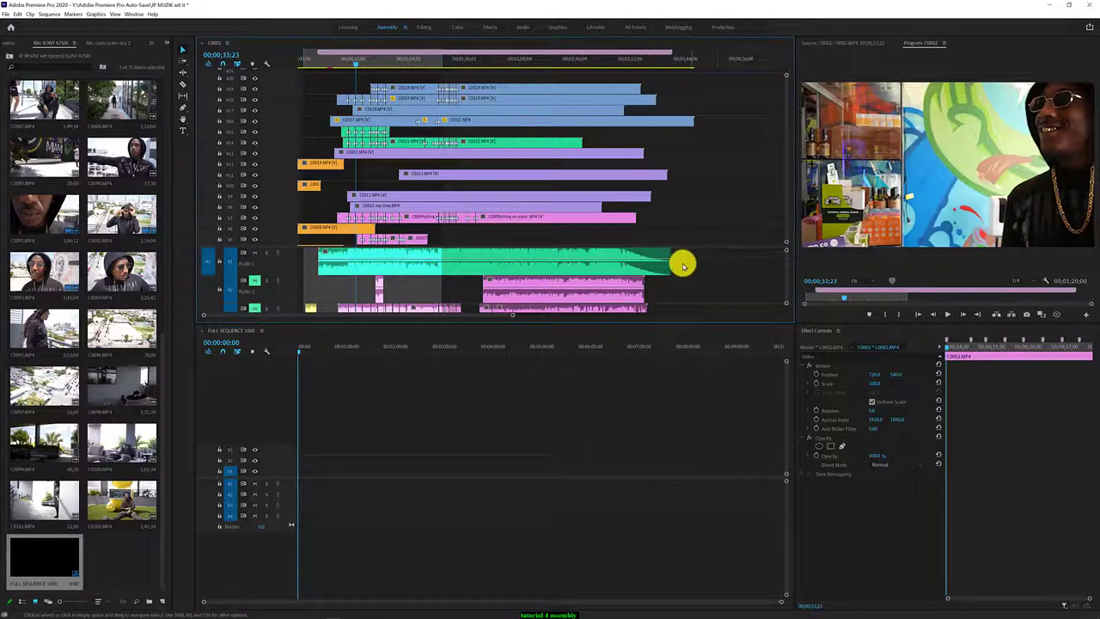
# Copy the green Wit it 2.mp3 clip from C0002 and paste it into FULL SEQUENCE 1080
pyautogui.moveTo(714, 264); pyautogui.dragTo(253, 279)
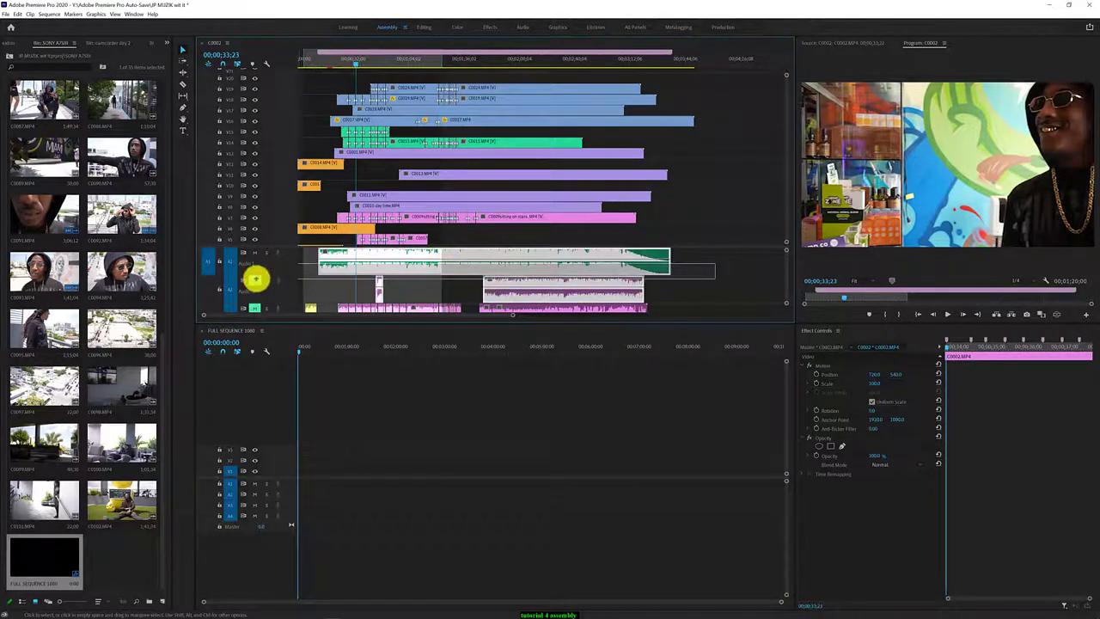
pyautogui.click(720, 275)
pyautogui.click(571, 265)
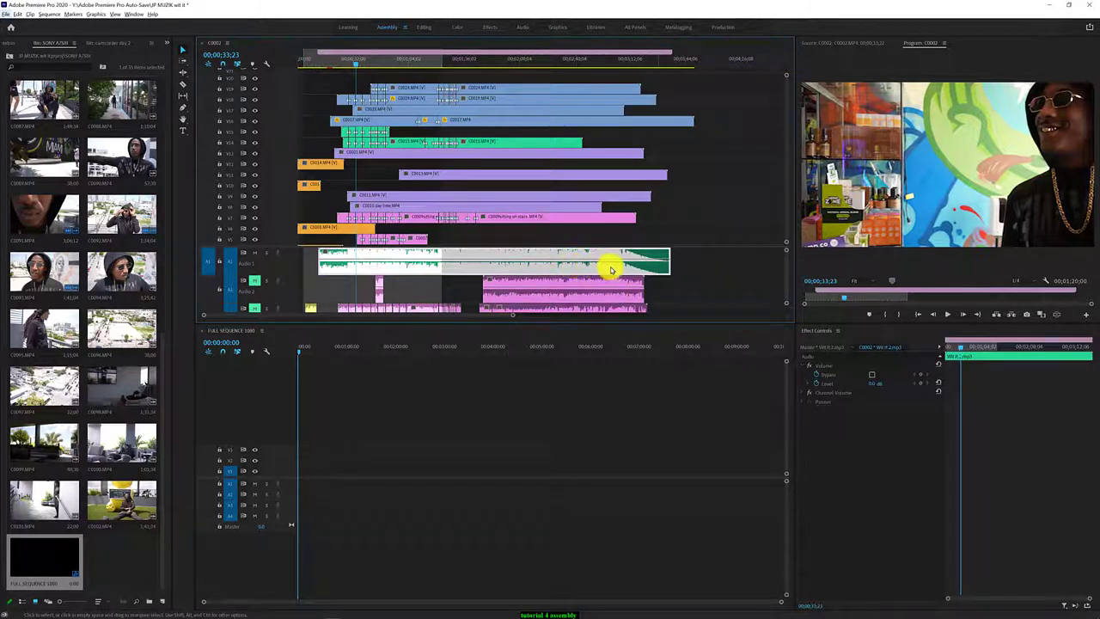
pyautogui.moveTo(608, 266)
pyautogui.mouseDown()
pyautogui.moveTo(636, 271)
pyautogui.moveTo(590, 265)
pyautogui.mouseUp()
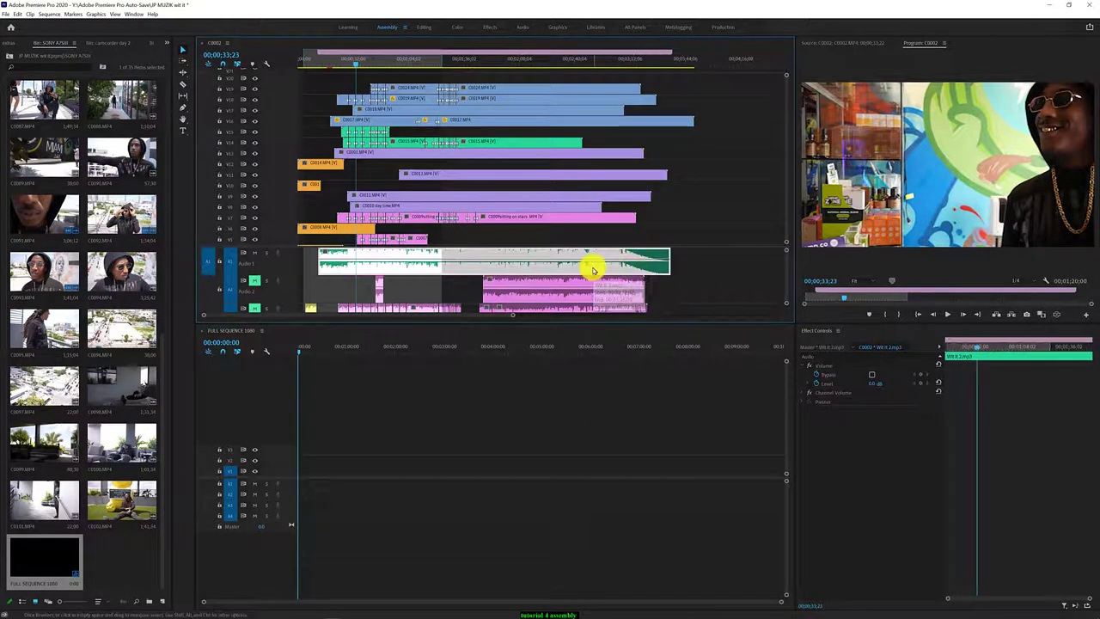
pyautogui.click(490, 571)
pyautogui.hotkey('ctrl', 'v')
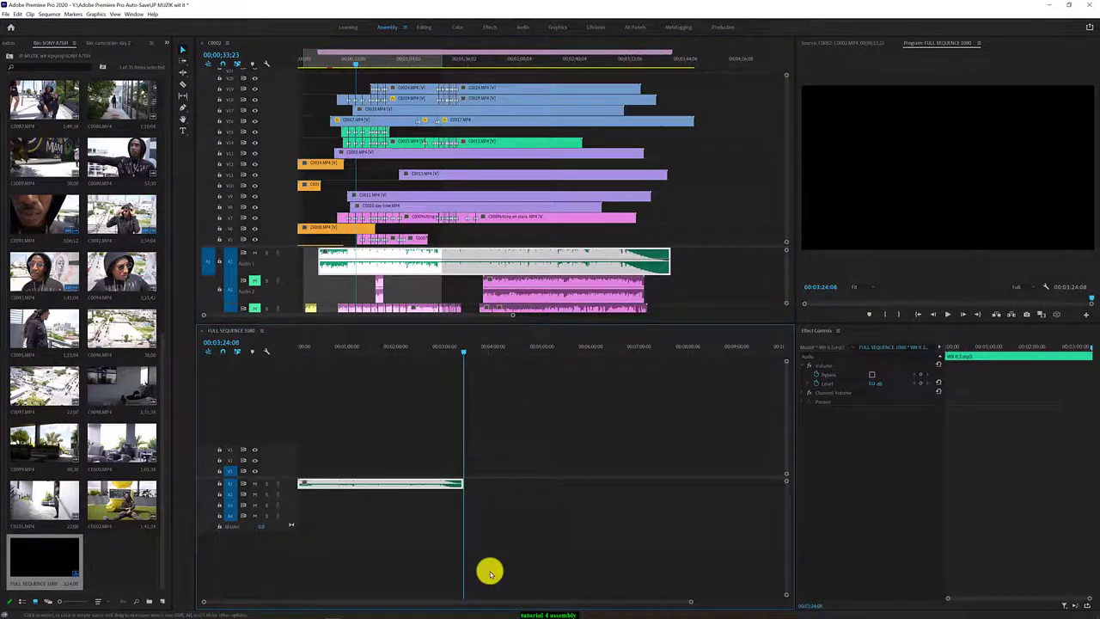
# Paste the clips from C0002's upper video tracks into FULL SEQUENCE 1080 after the song
pyautogui.moveTo(786, 221); pyautogui.dragTo(790, 146)
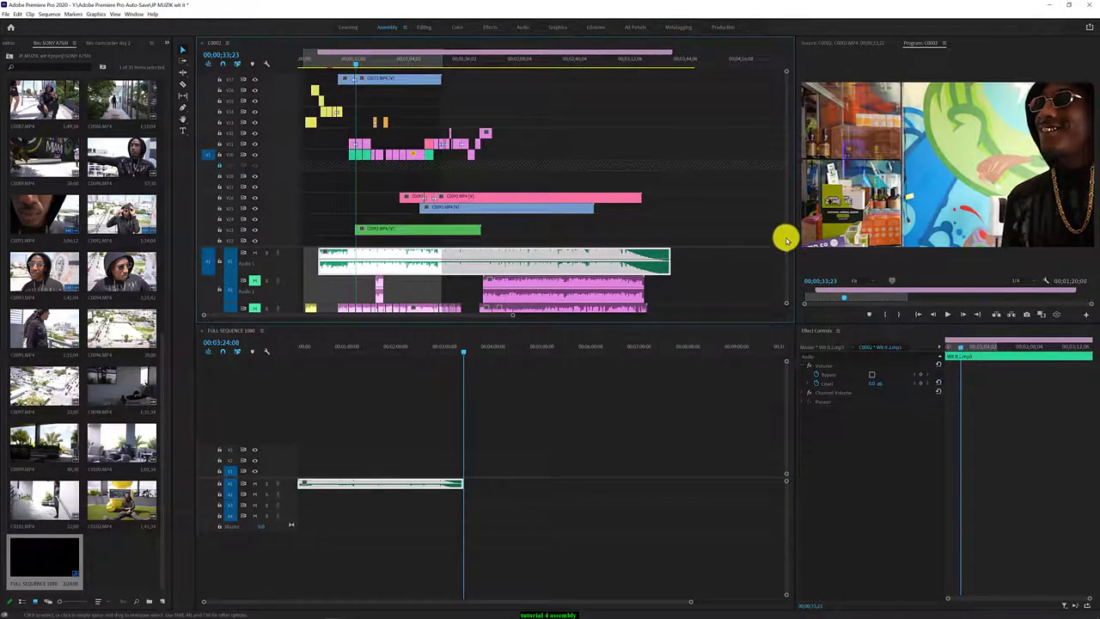
pyautogui.moveTo(785, 239); pyautogui.dragTo(785, 249)
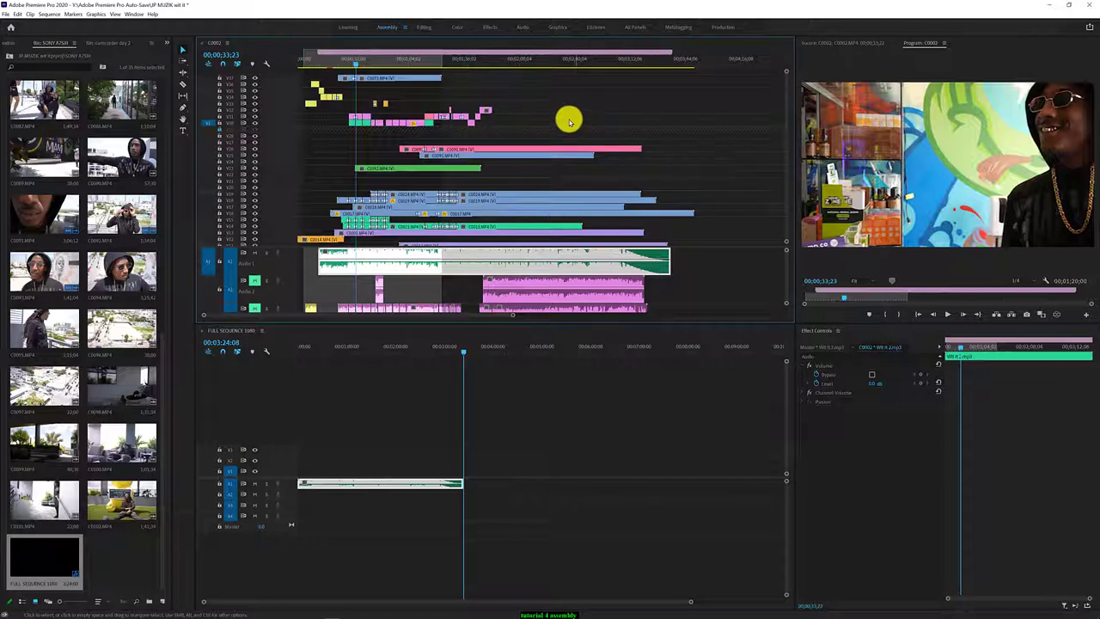
pyautogui.moveTo(589, 123); pyautogui.dragTo(293, 67)
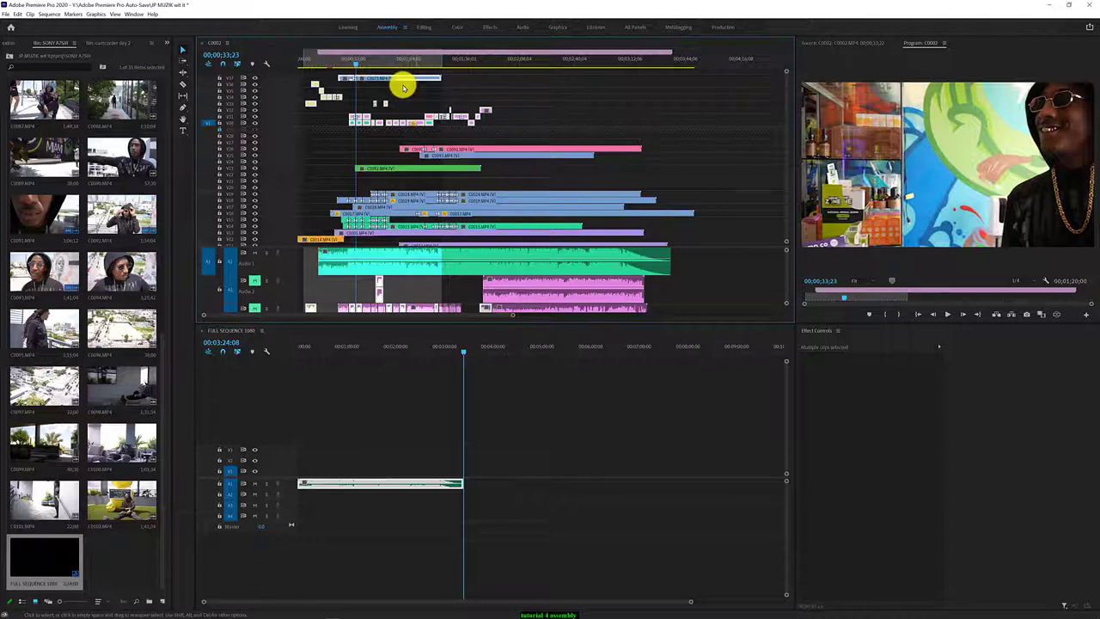
pyautogui.click(452, 427)
pyautogui.hotkey('ctrl', 'v')
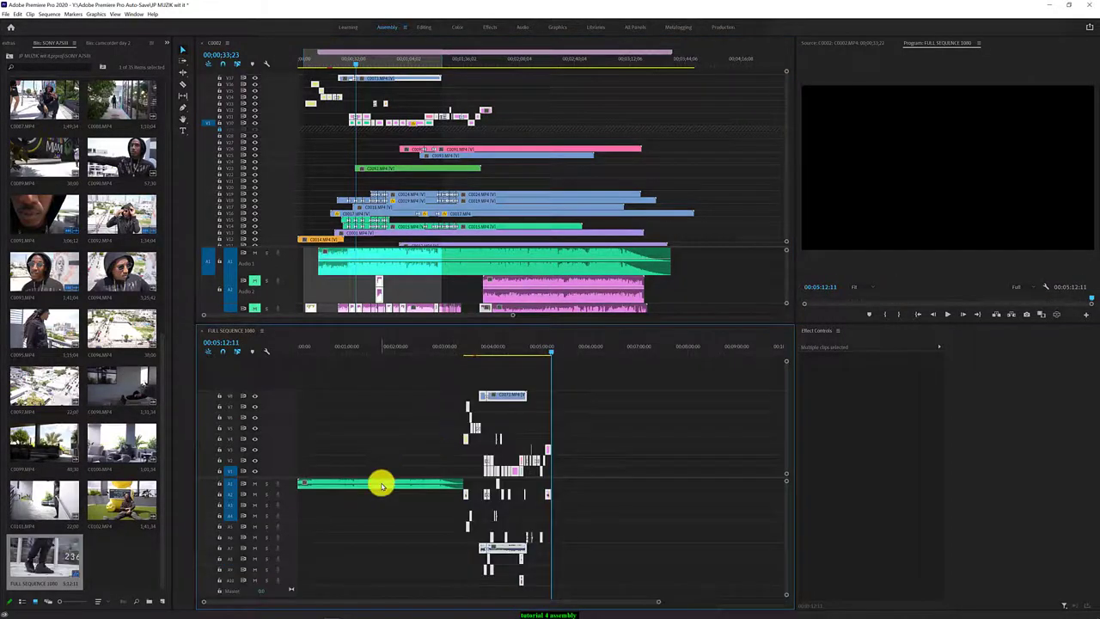
# Use Add Tracks to add video tracks on top and a new first audio track above the song
pyautogui.click(368, 522)
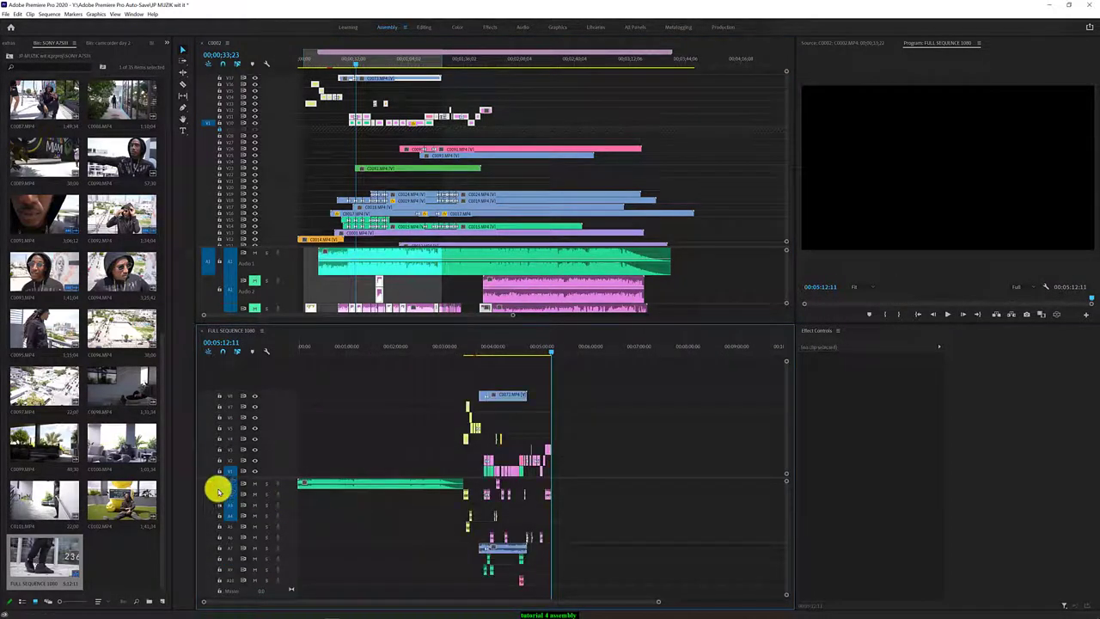
pyautogui.rightClick(212, 489)
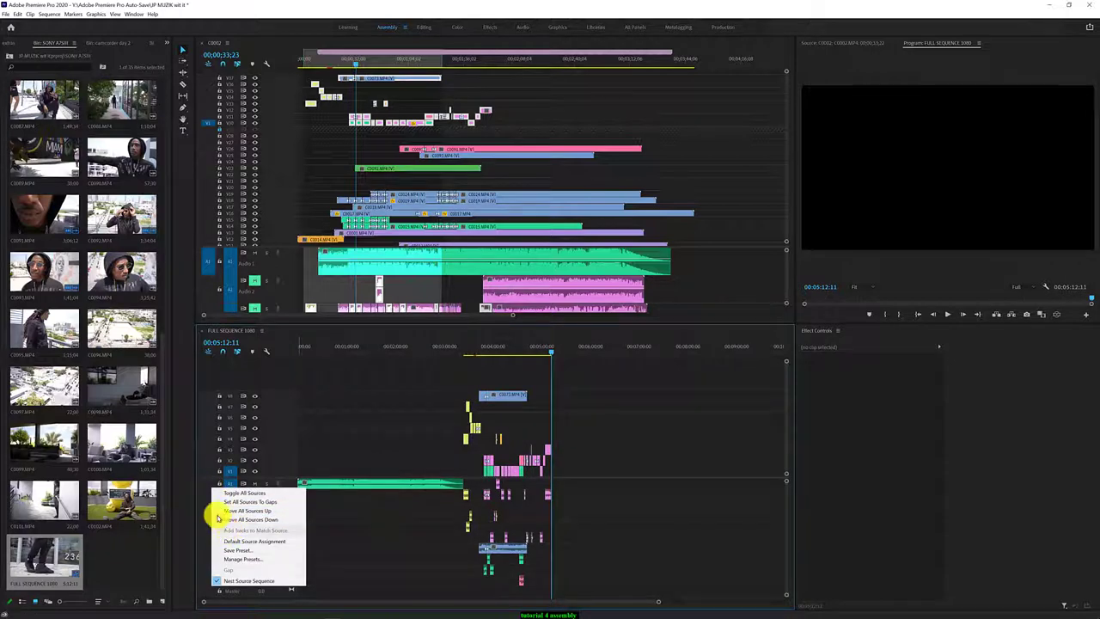
pyautogui.click(218, 519)
pyautogui.rightClick(207, 486)
pyautogui.click(203, 452)
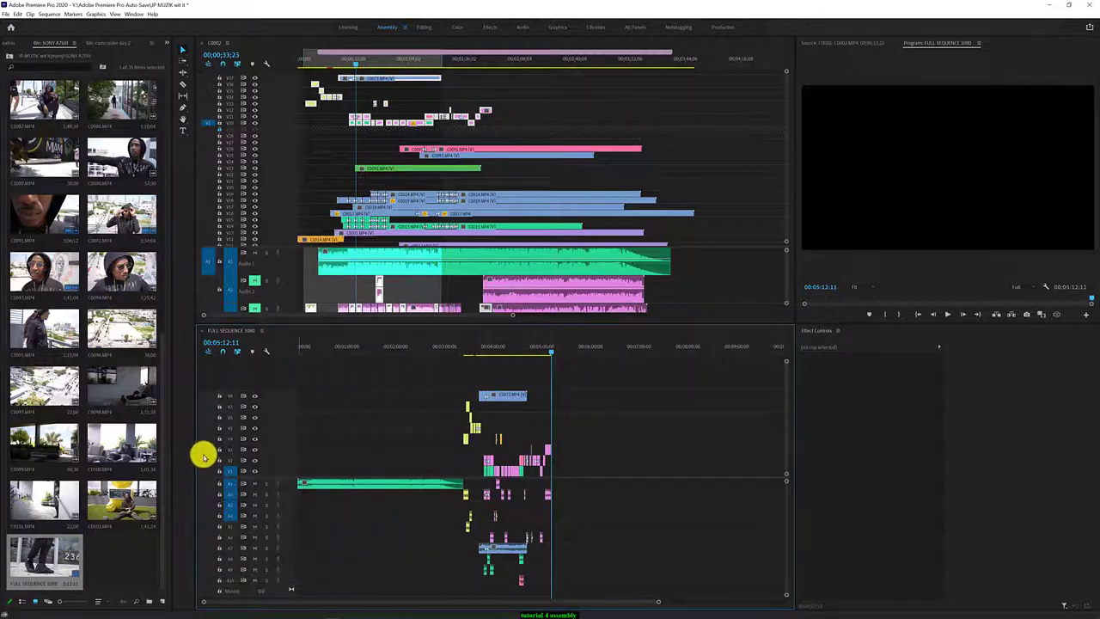
pyautogui.rightClick(282, 449)
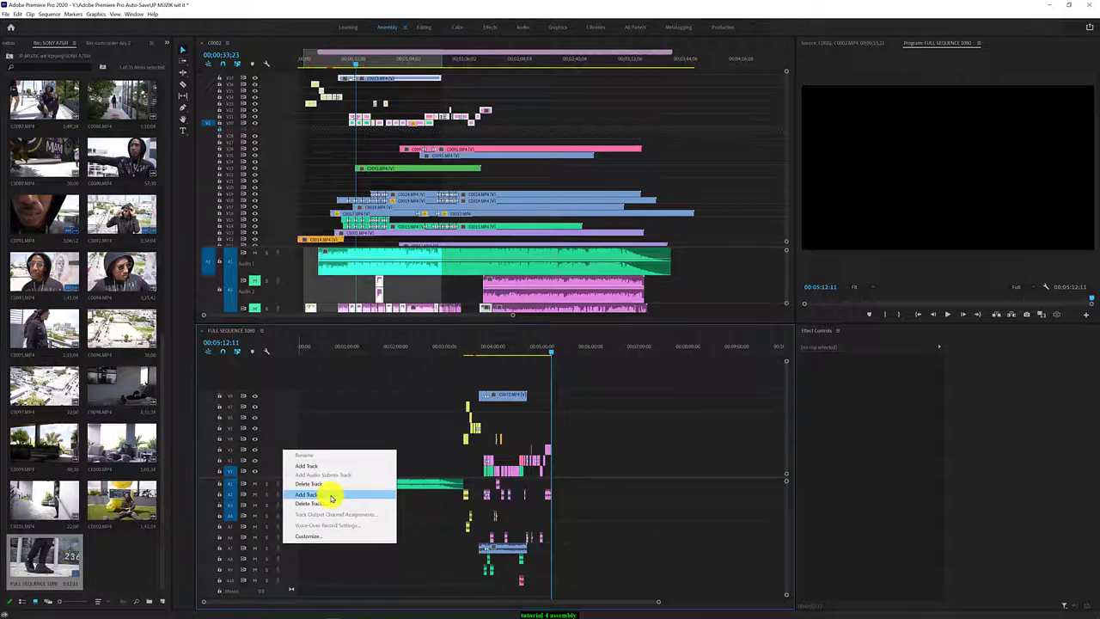
pyautogui.click(331, 497)
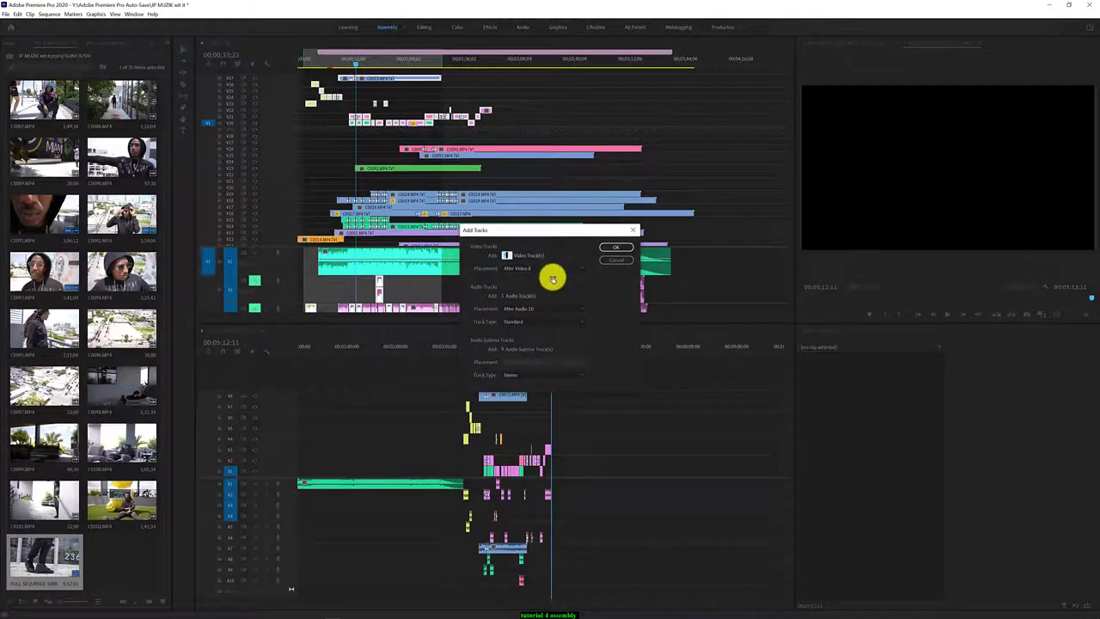
pyautogui.write('0')
pyautogui.click(545, 307)
pyautogui.click(552, 316)
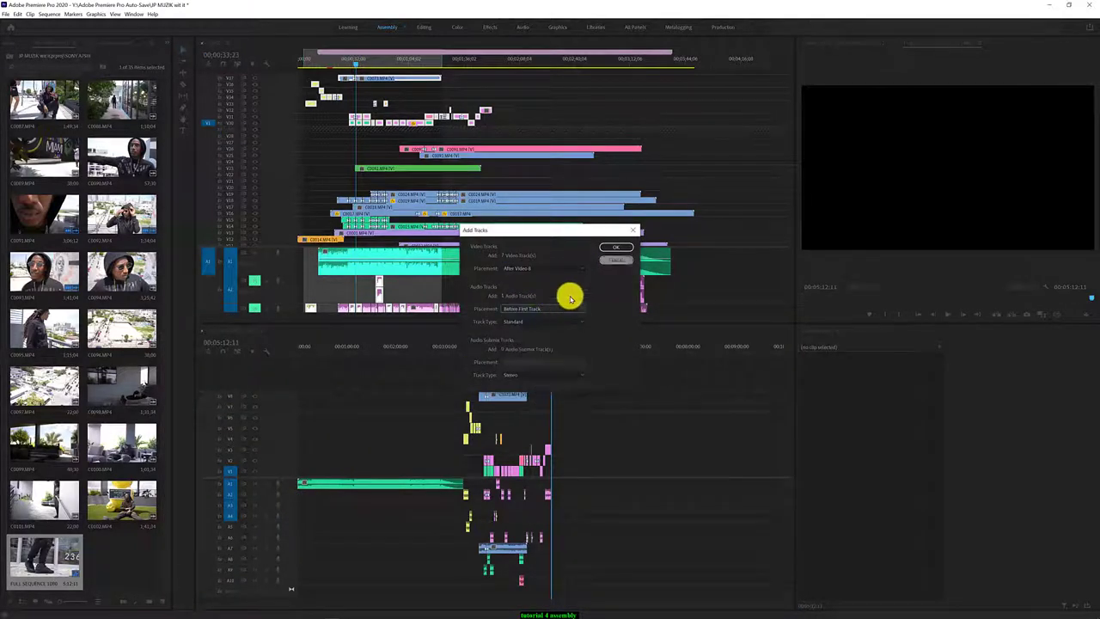
pyautogui.click(615, 247)
pyautogui.click(391, 482)
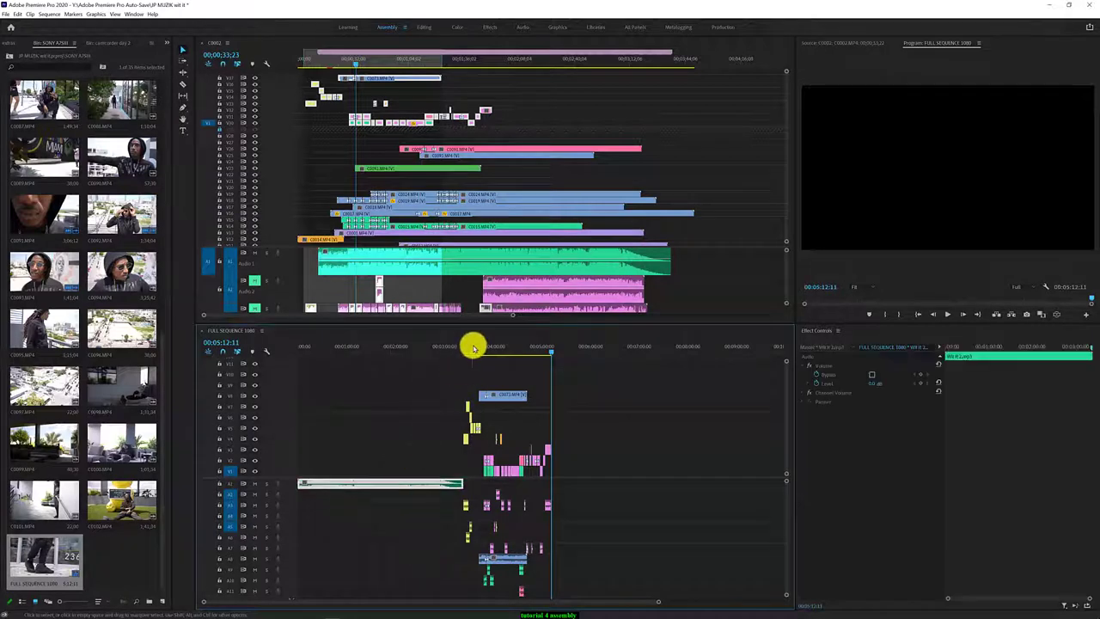
# Zoom FULL SEQUENCE 1080 in around 00:03:34:24 and shift the song audio slightly later on A1
pyautogui.click(472, 348)
pyautogui.press('=')
pyautogui.press('=')
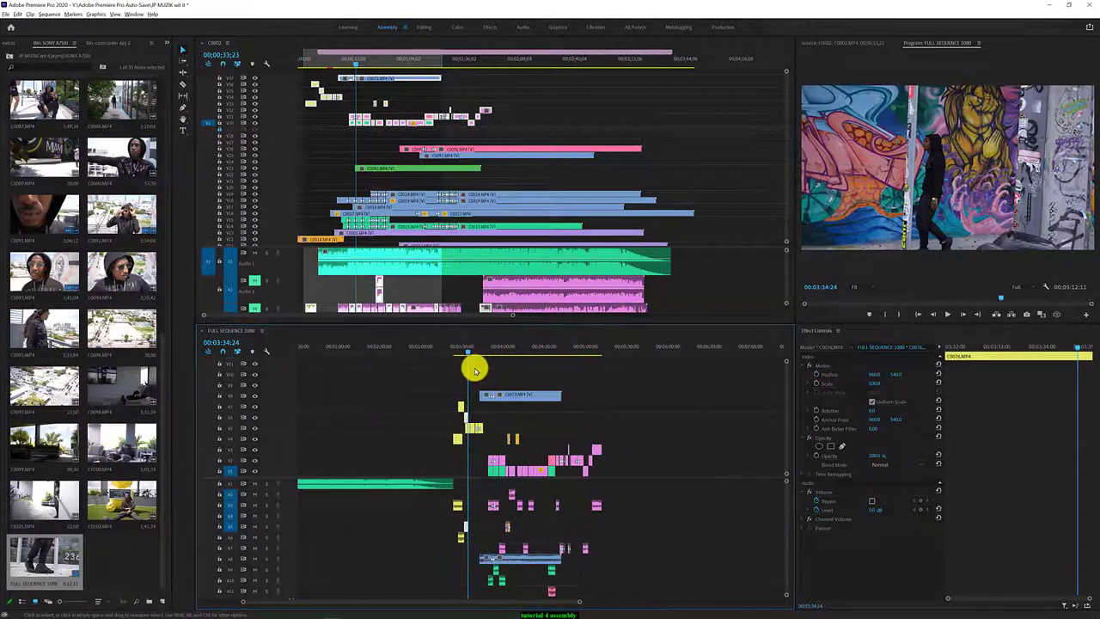
pyautogui.moveTo(330, 62); pyautogui.dragTo(318, 67)
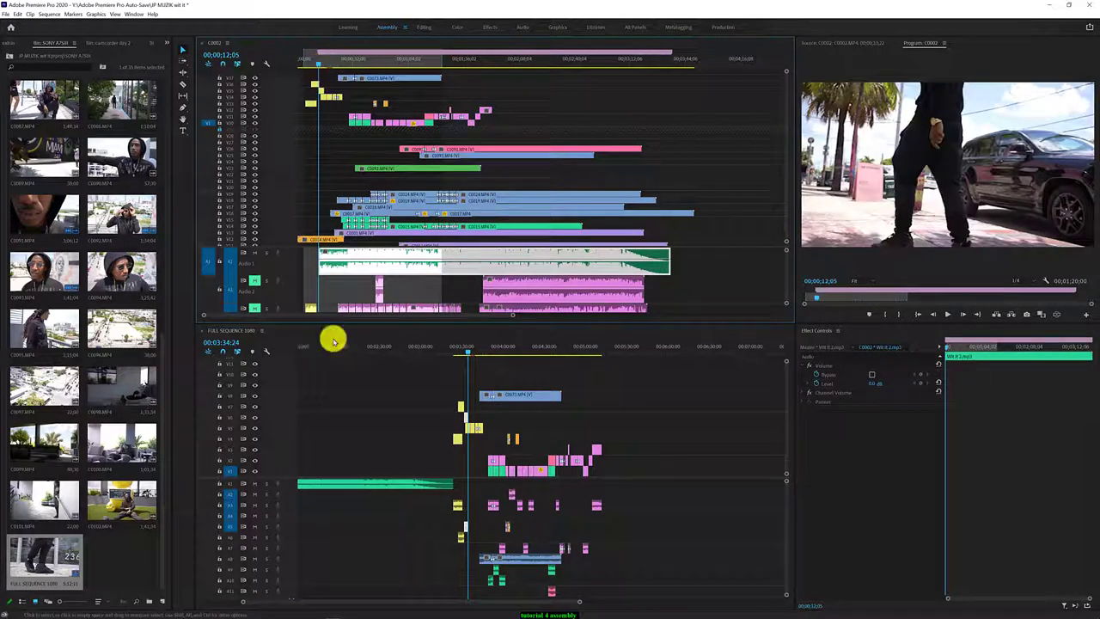
pyautogui.click(344, 511)
pyautogui.moveTo(361, 484)
pyautogui.mouseDown()
pyautogui.moveTo(556, 507)
pyautogui.moveTo(586, 484)
pyautogui.mouseUp()
# Select all clips in FULL SEQUENCE 1080 and drag them left toward the start
pyautogui.scroll(-1, 408, 422)
pyautogui.scroll(5, 407, 422)
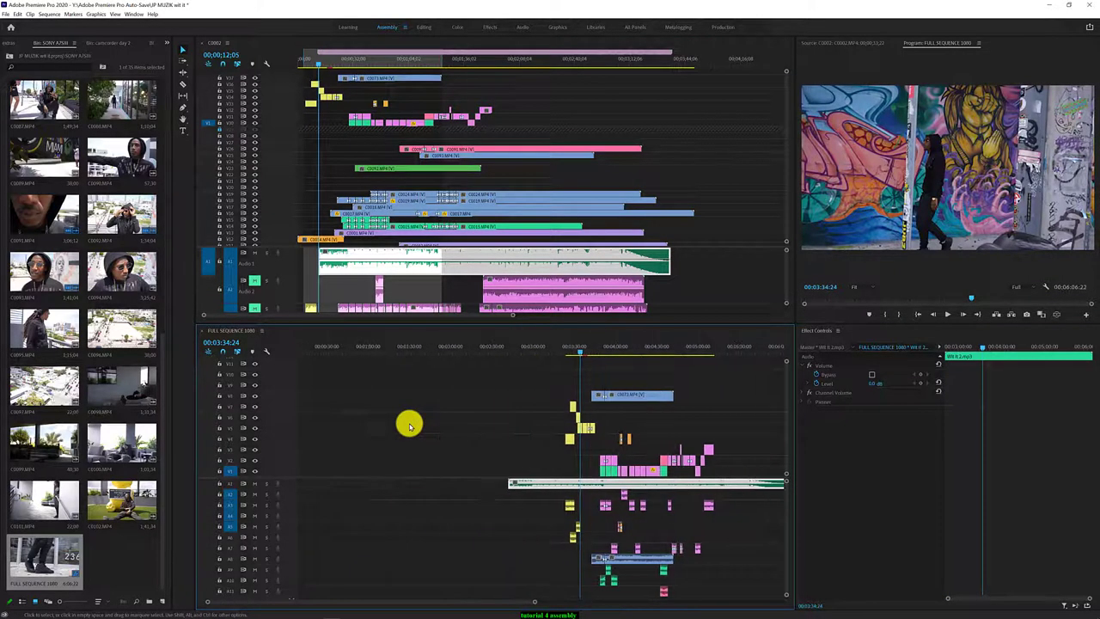
pyautogui.scroll(-3, 409, 425)
pyautogui.scroll(3, 409, 425)
pyautogui.scroll(-2, 409, 425)
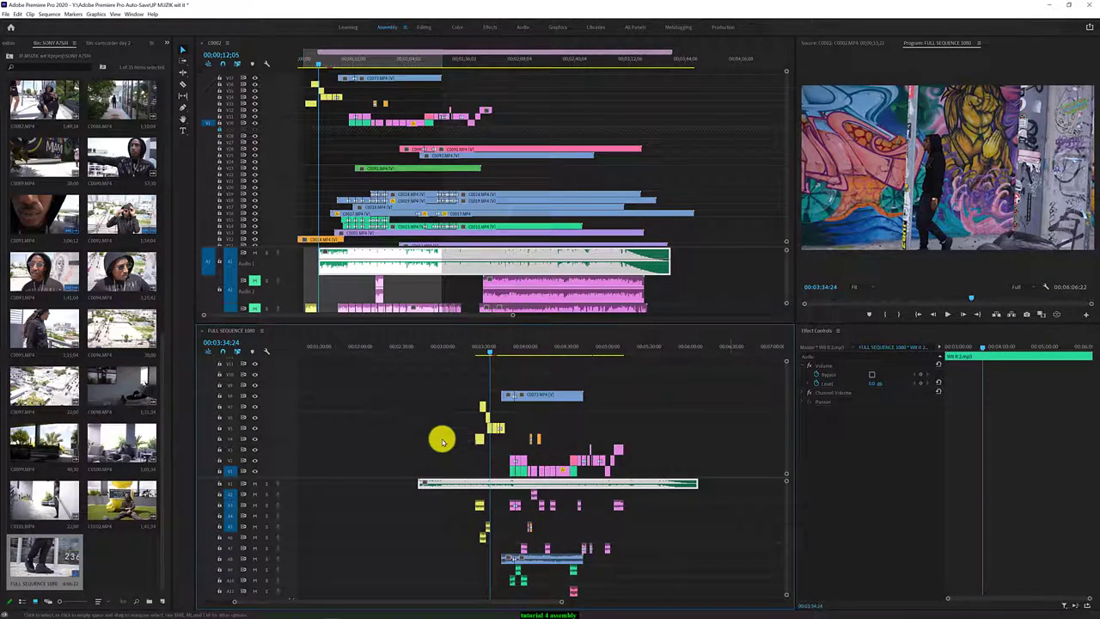
pyautogui.moveTo(761, 591)
pyautogui.mouseDown()
pyautogui.moveTo(467, 386)
pyautogui.moveTo(393, 394)
pyautogui.mouseUp()
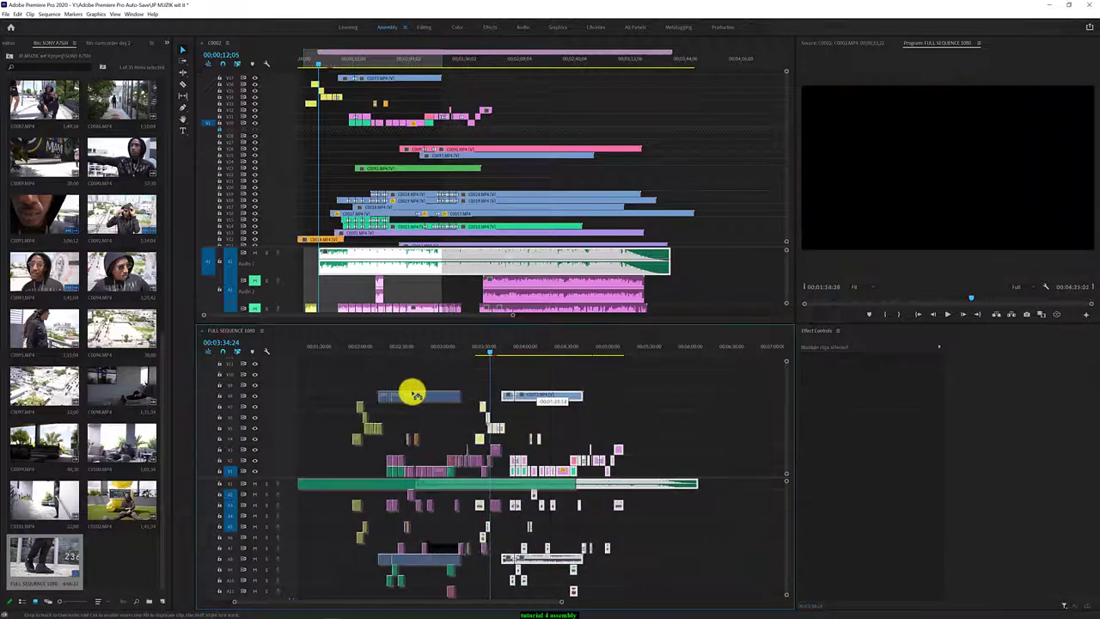
pyautogui.scroll(2, 386, 600)
pyautogui.moveTo(486, 484); pyautogui.dragTo(401, 468)
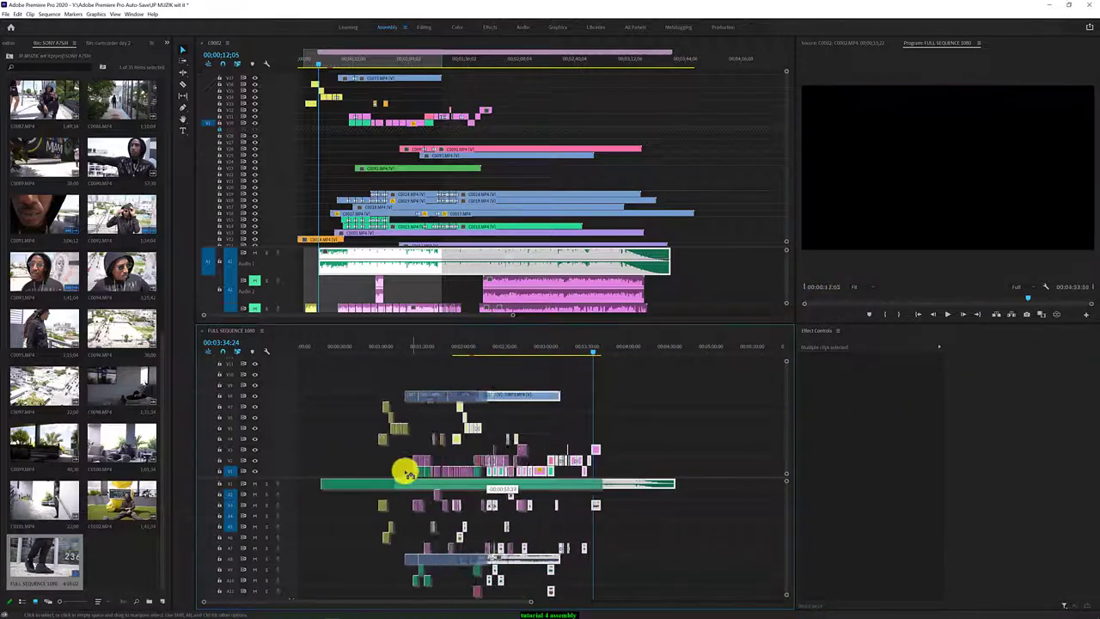
pyautogui.moveTo(359, 347); pyautogui.dragTo(373, 347)
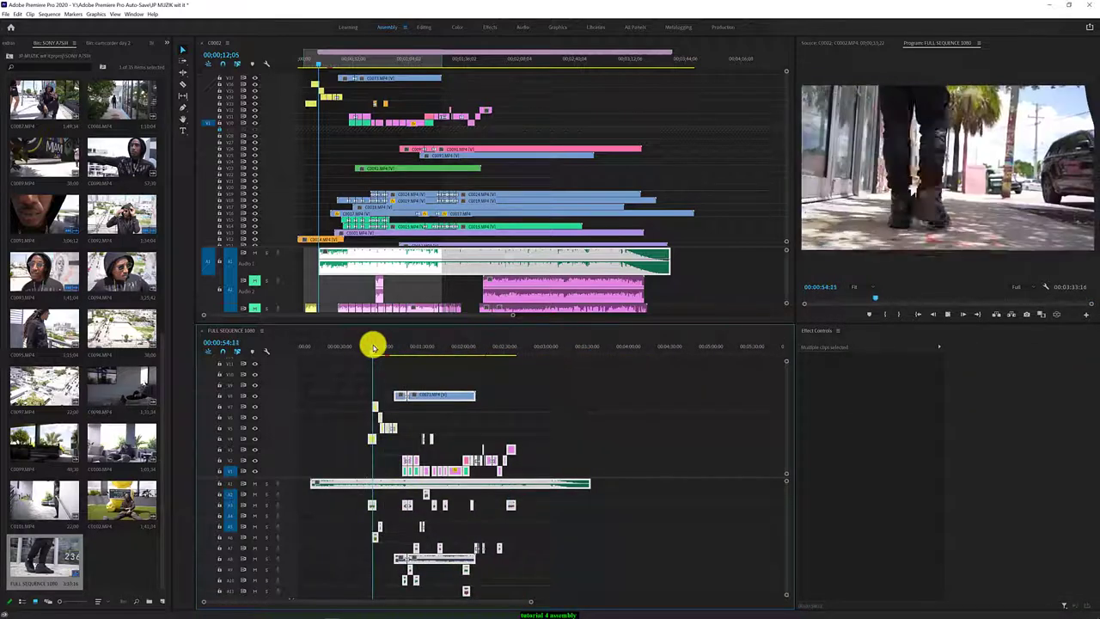
pyautogui.moveTo(563, 468)
pyautogui.mouseDown()
pyautogui.moveTo(381, 386)
pyautogui.moveTo(415, 396)
pyautogui.moveTo(366, 396)
pyautogui.mouseUp()
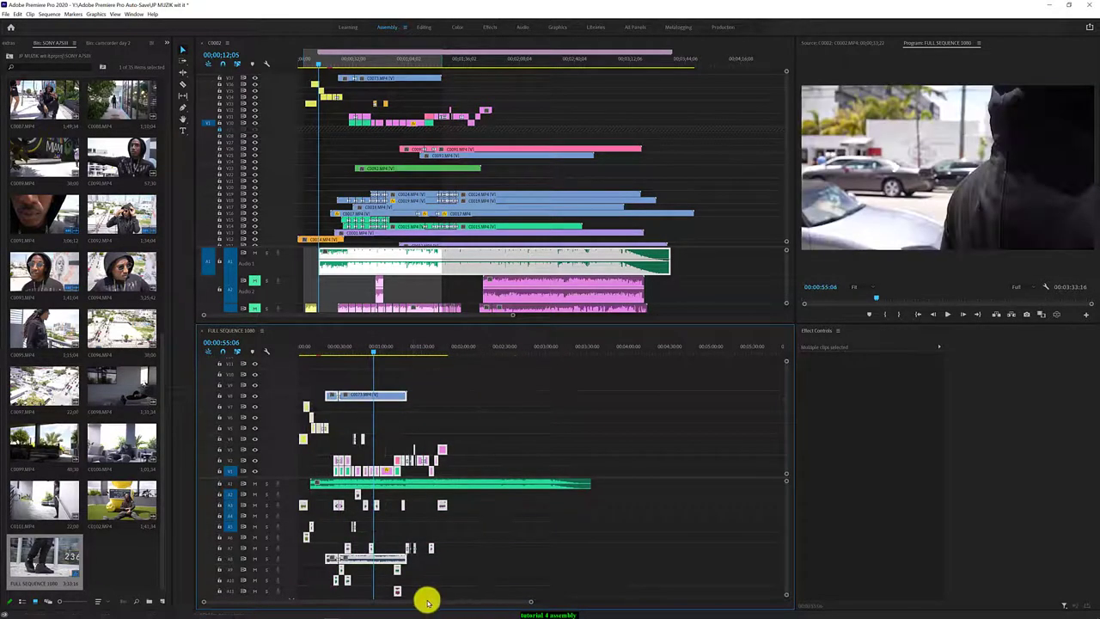
# Set the FULL SEQUENCE 1080 playhead to 00:00:12:05 and select its song audio clip
pyautogui.click(346, 258)
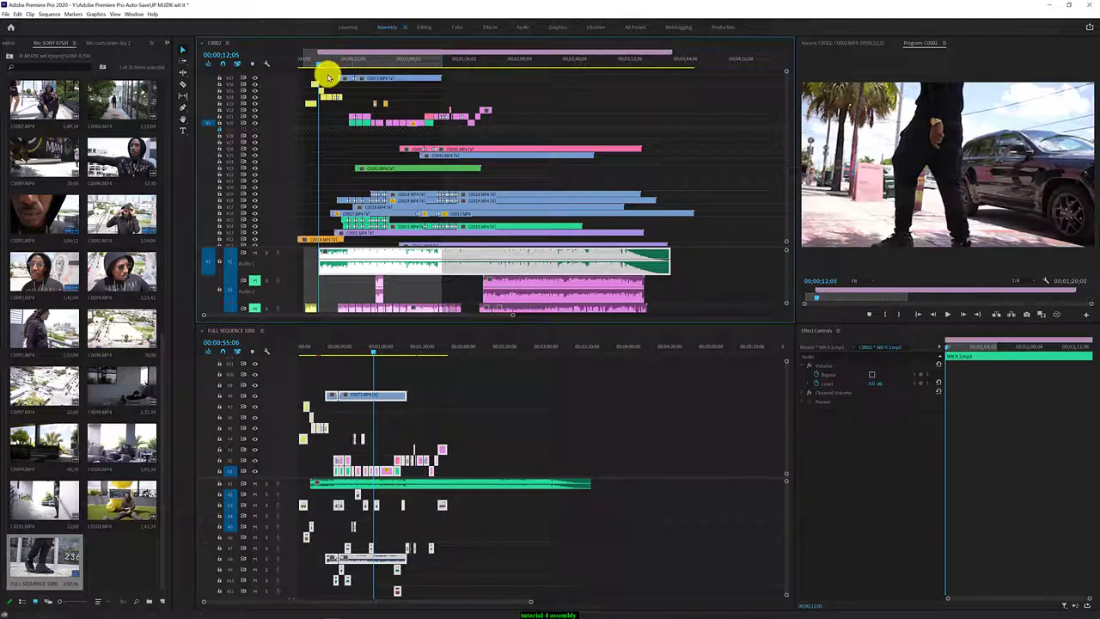
pyautogui.click(523, 484)
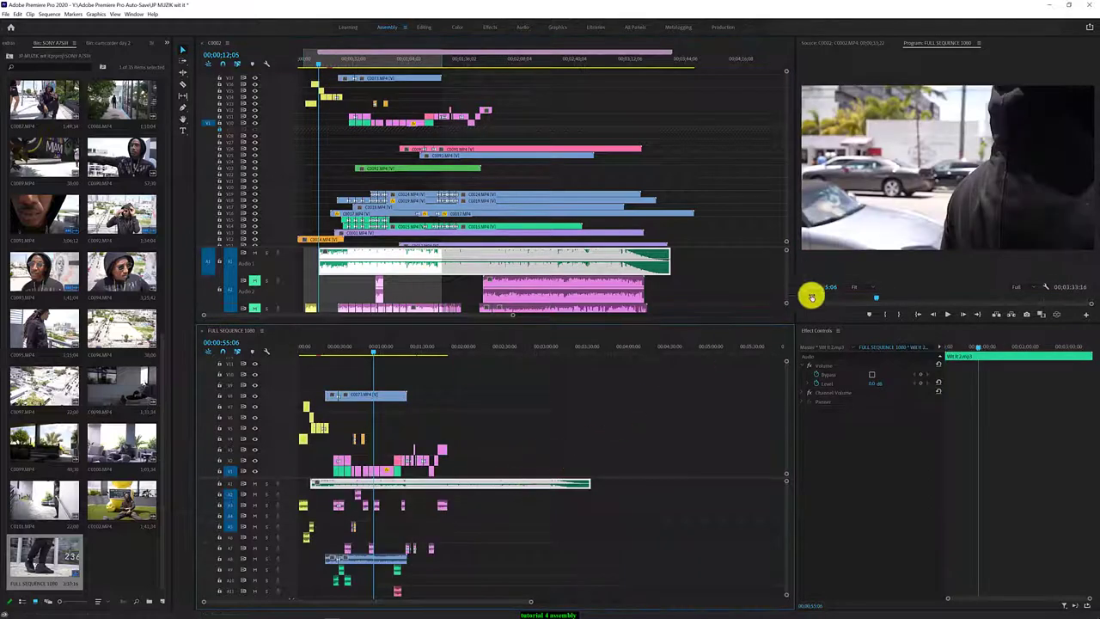
pyautogui.click(827, 286)
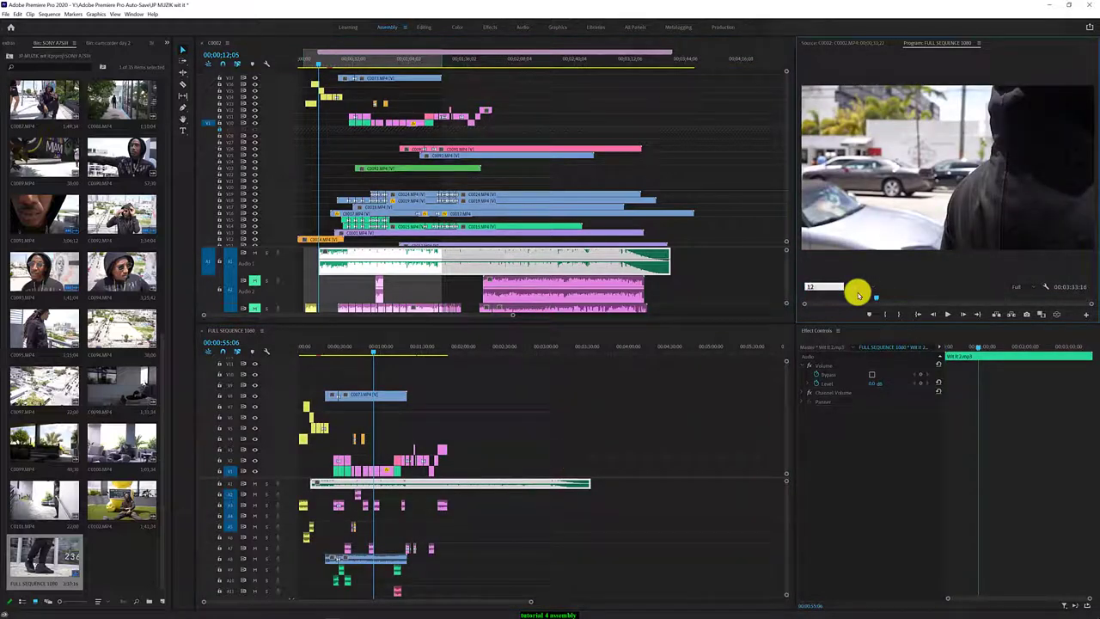
pyautogui.write('0')
pyautogui.click(673, 403)
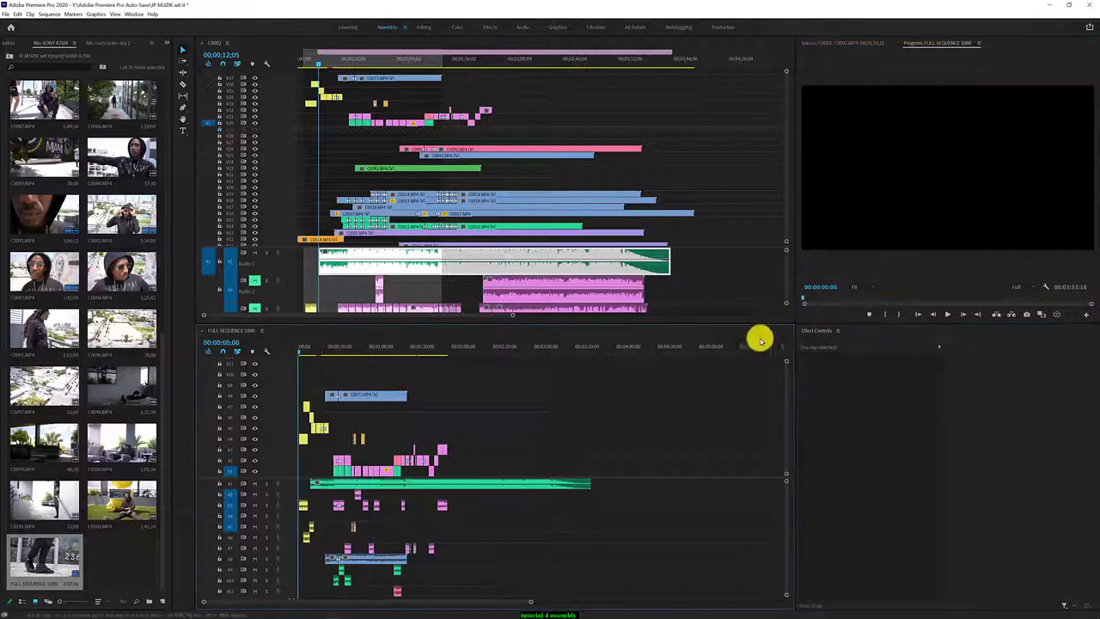
pyautogui.click(827, 286)
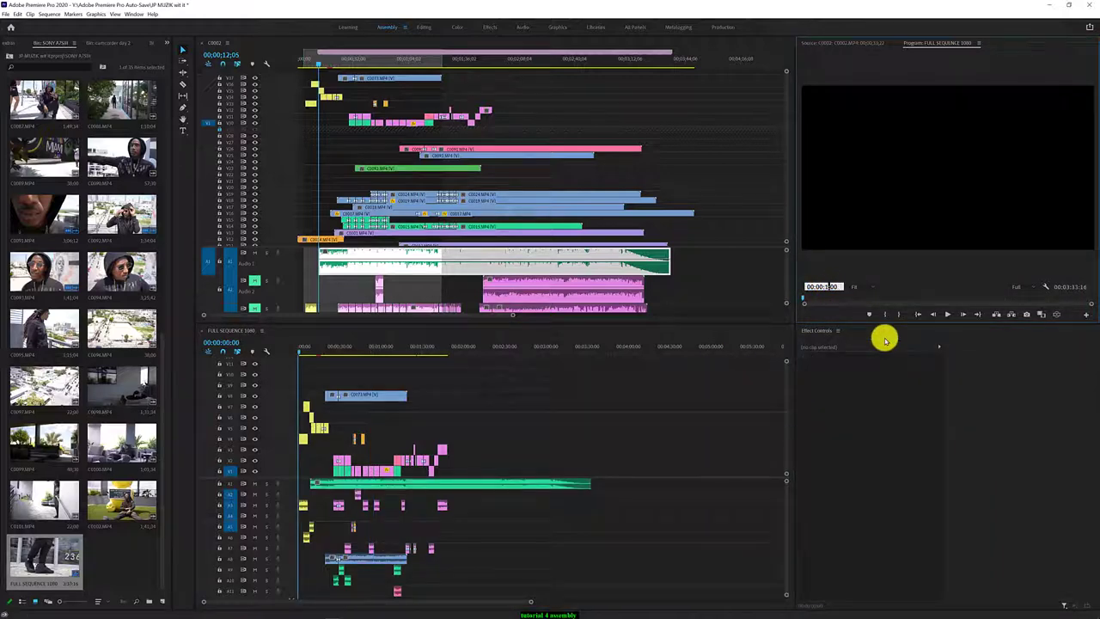
pyautogui.write('5')
pyautogui.press('Return')
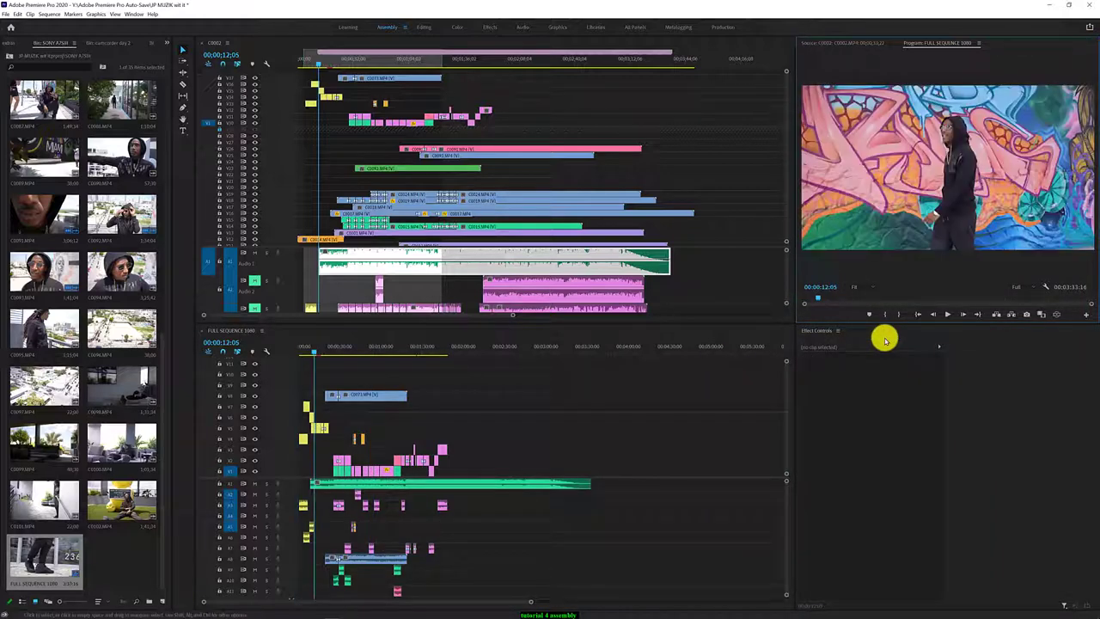
pyautogui.click(380, 485)
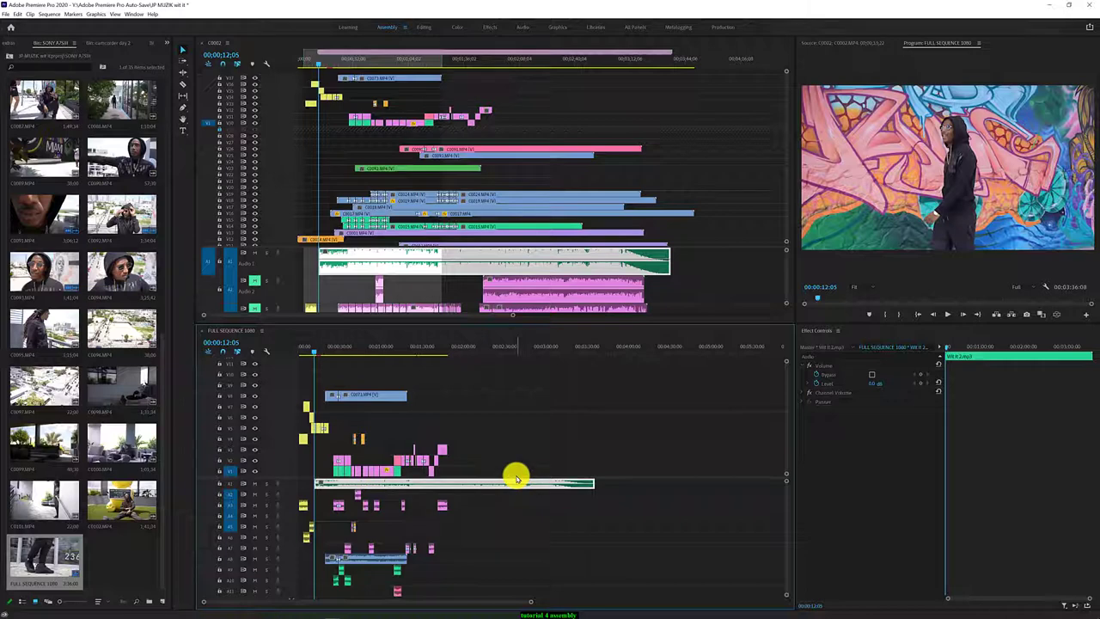
# Place the C0002 playhead at the song's start, 00:00:12:03, and select that song audio
pyautogui.moveTo(516, 477); pyautogui.dragTo(251, 370)
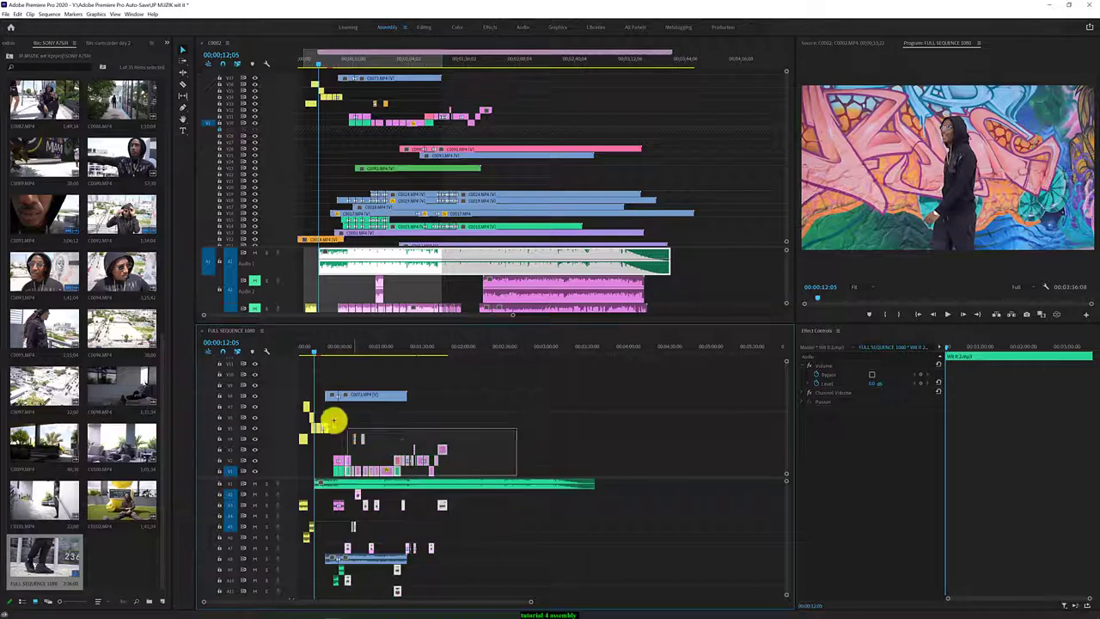
pyautogui.scroll(2, 370, 150)
pyautogui.scroll(2, 370, 150)
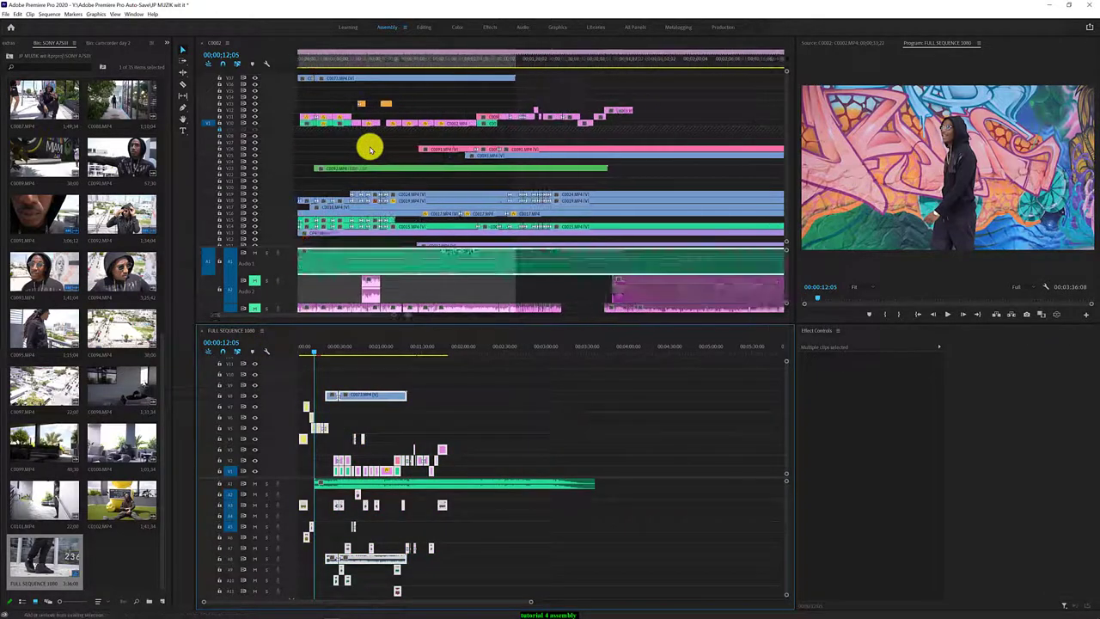
pyautogui.scroll(2, 370, 150)
pyautogui.scroll(2, 369, 150)
pyautogui.scroll(2, 370, 149)
pyautogui.scroll(2, 418, 150)
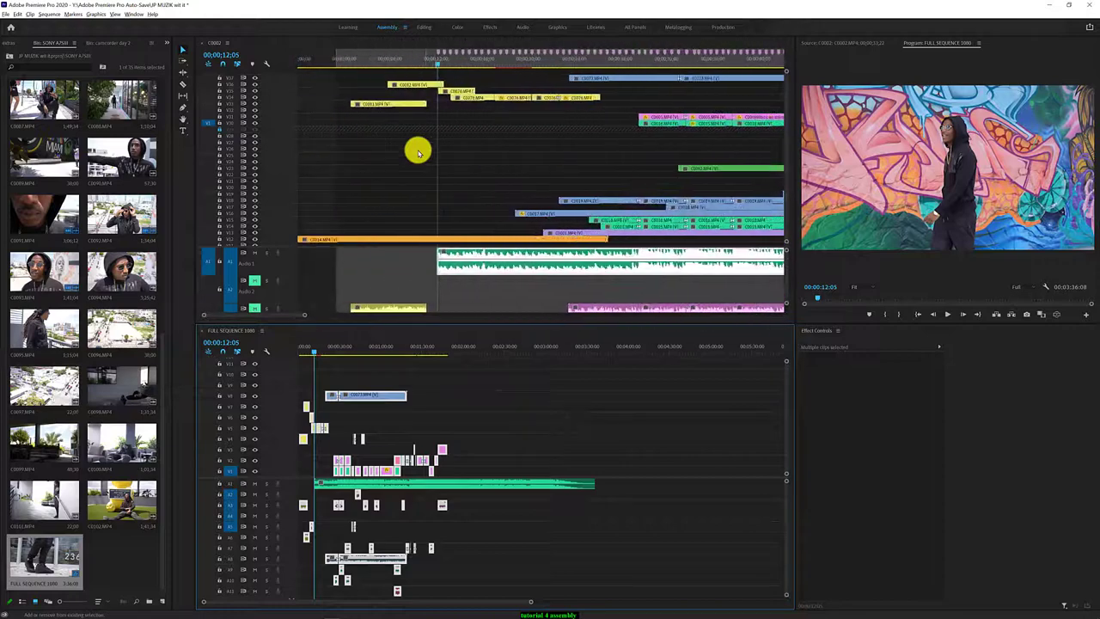
pyautogui.scroll(2, 417, 150)
pyautogui.scroll(2, 418, 150)
pyautogui.click(483, 61)
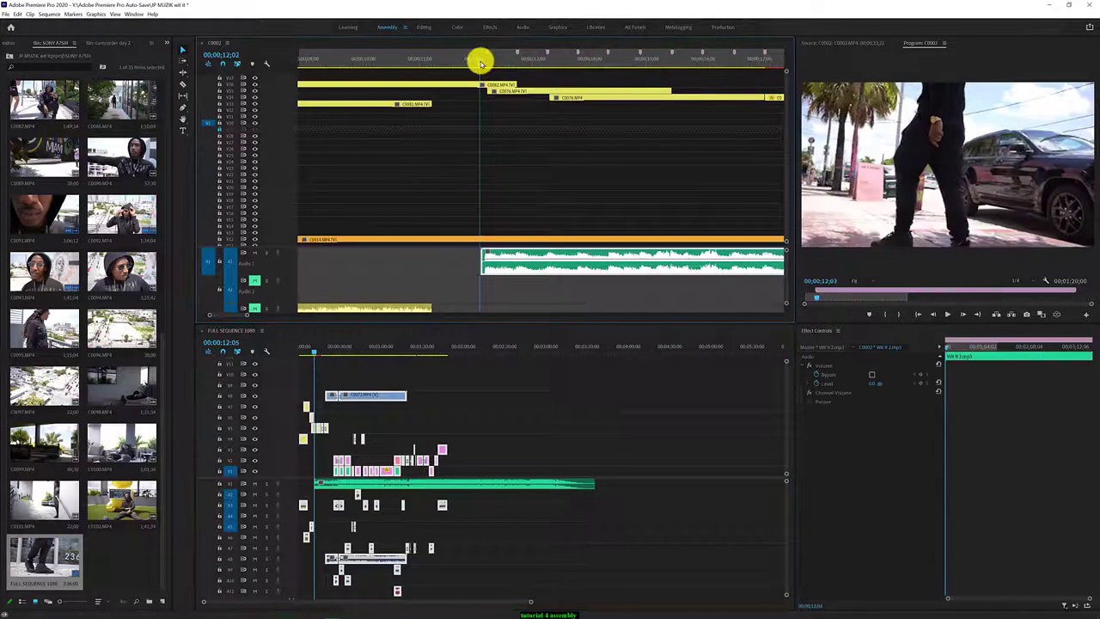
pyautogui.click(563, 288)
pyautogui.moveTo(563, 288); pyautogui.dragTo(521, 241)
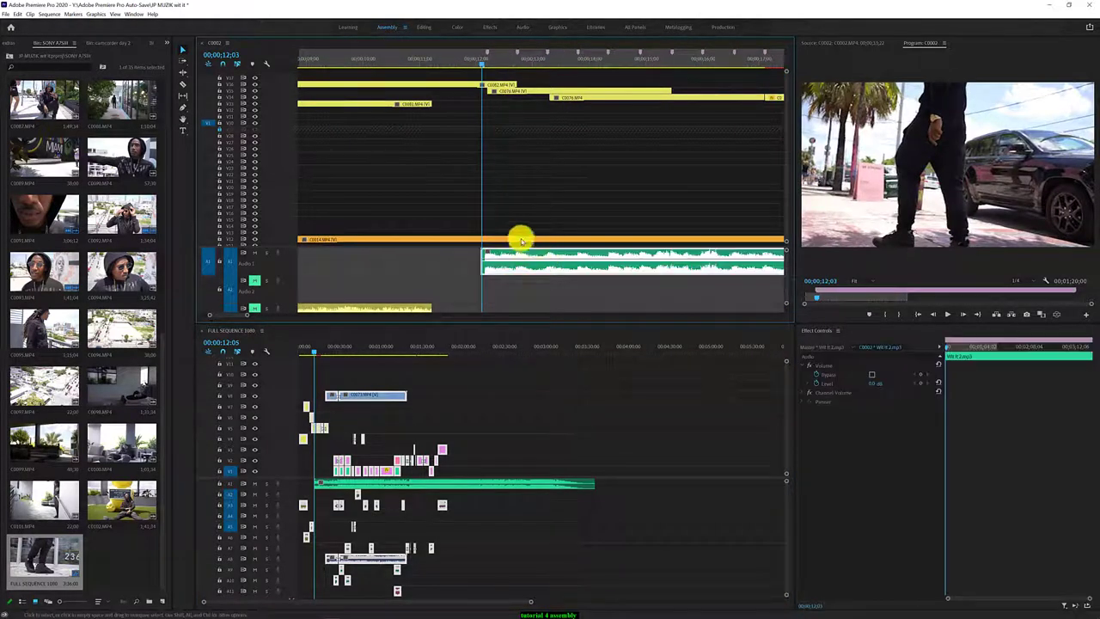
# Drag the A1 song clip in FULL SEQUENCE 1080 so it starts at the playhead
pyautogui.scroll(2, 505, 228)
pyautogui.scroll(2, 481, 189)
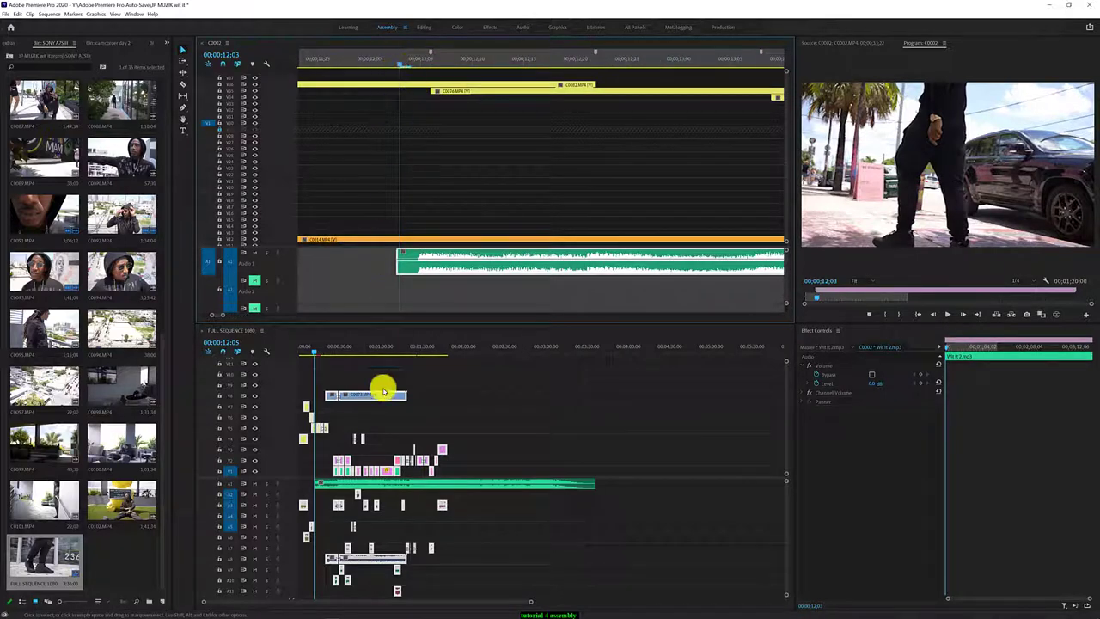
pyautogui.click(382, 482)
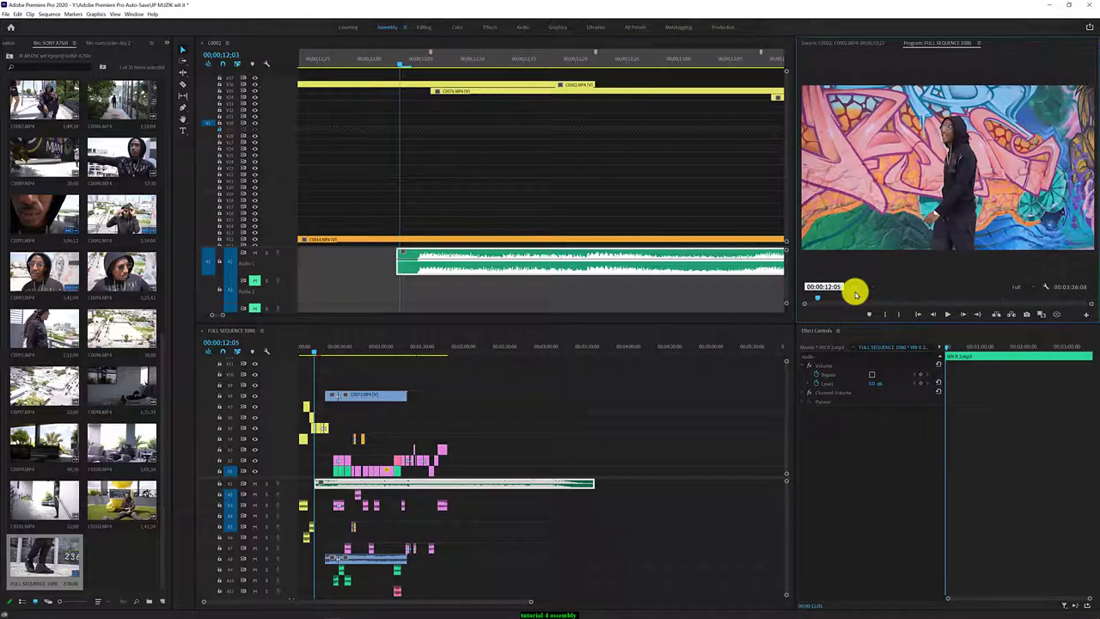
pyautogui.scroll(2, 349, 490)
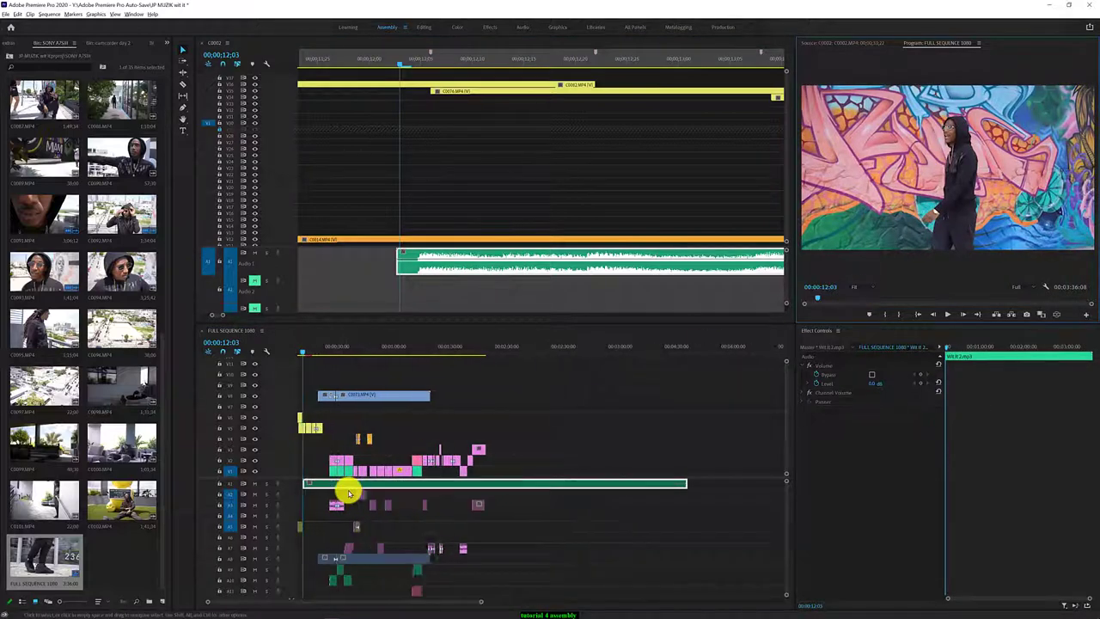
pyautogui.scroll(2, 349, 492)
pyautogui.scroll(2, 347, 490)
pyautogui.scroll(2, 405, 487)
pyautogui.scroll(2, 518, 486)
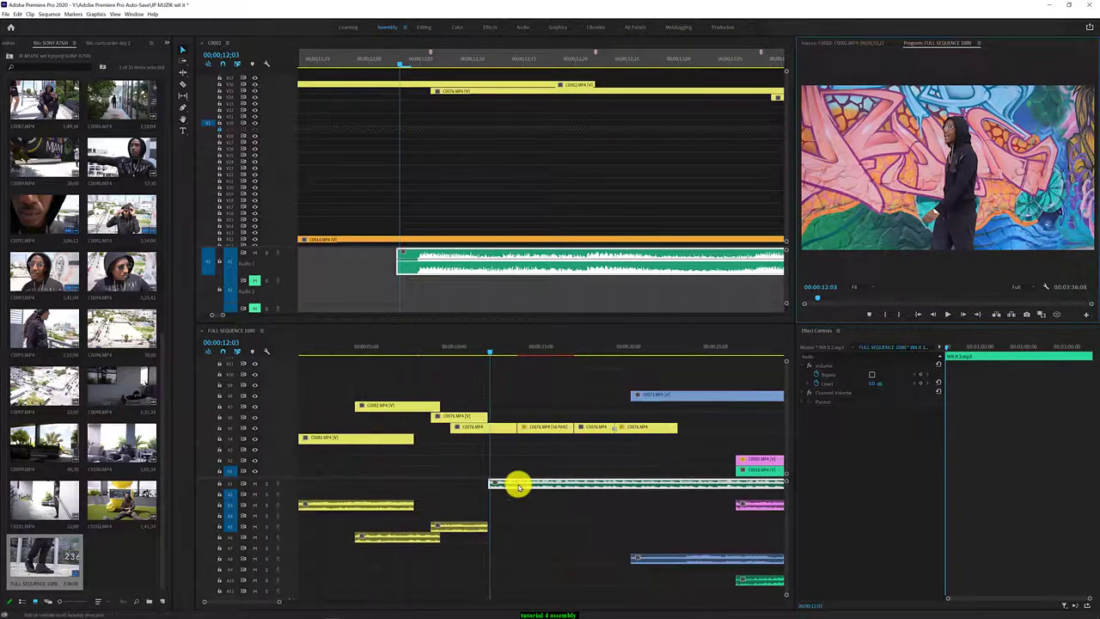
pyautogui.moveTo(518, 486); pyautogui.dragTo(522, 487)
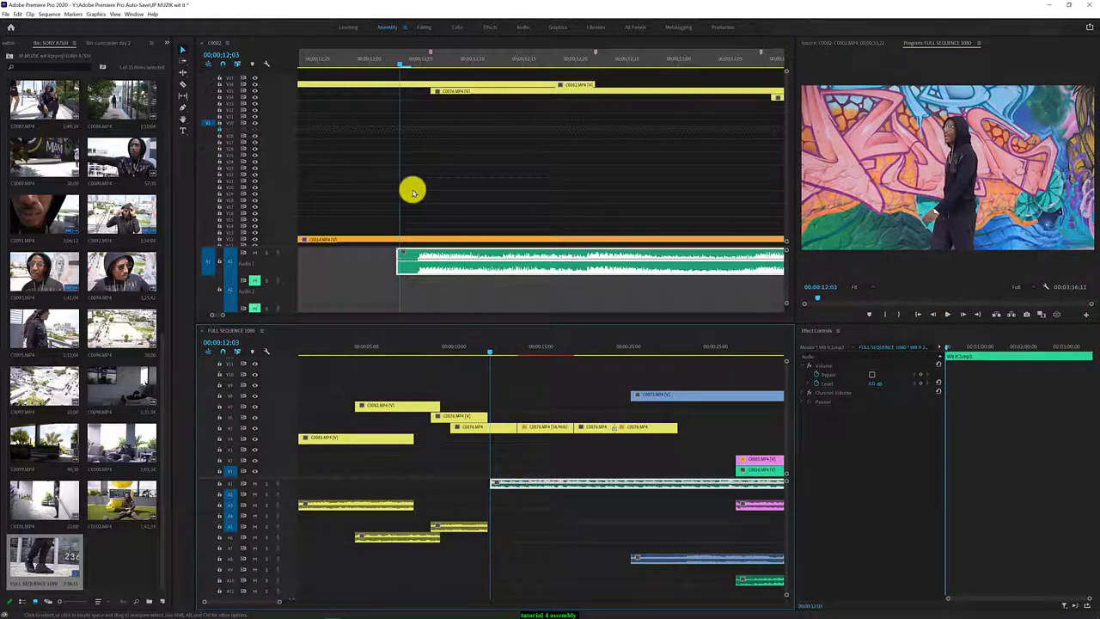
# Select the later clips in FULL SEQUENCE 1080
pyautogui.scroll(-4, 389, 209)
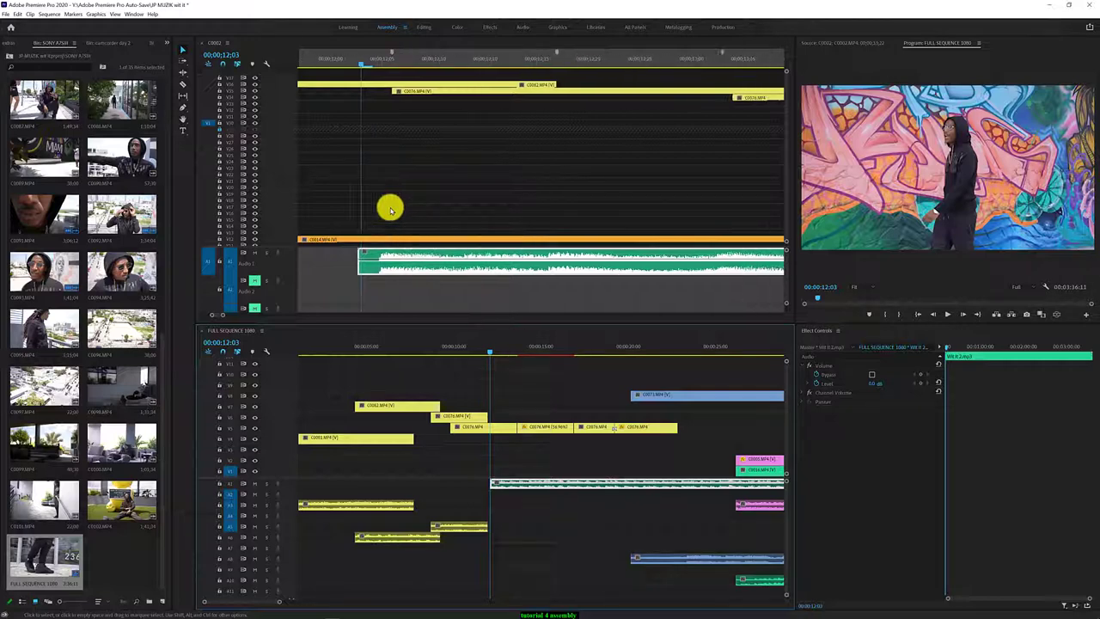
pyautogui.scroll(-2, 389, 209)
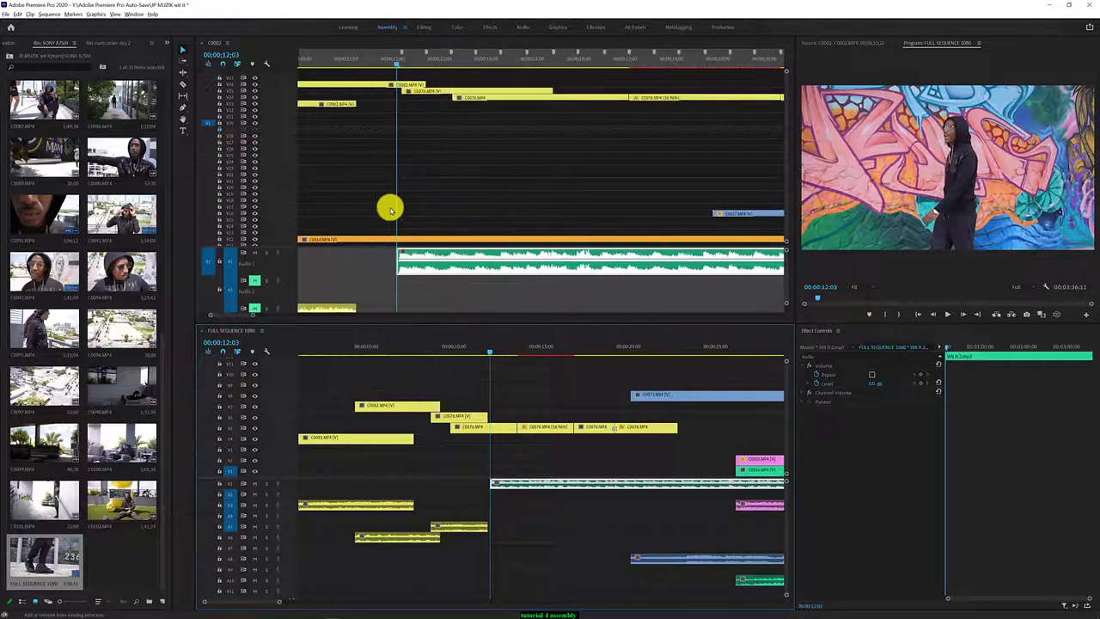
pyautogui.scroll(-1, 398, 189)
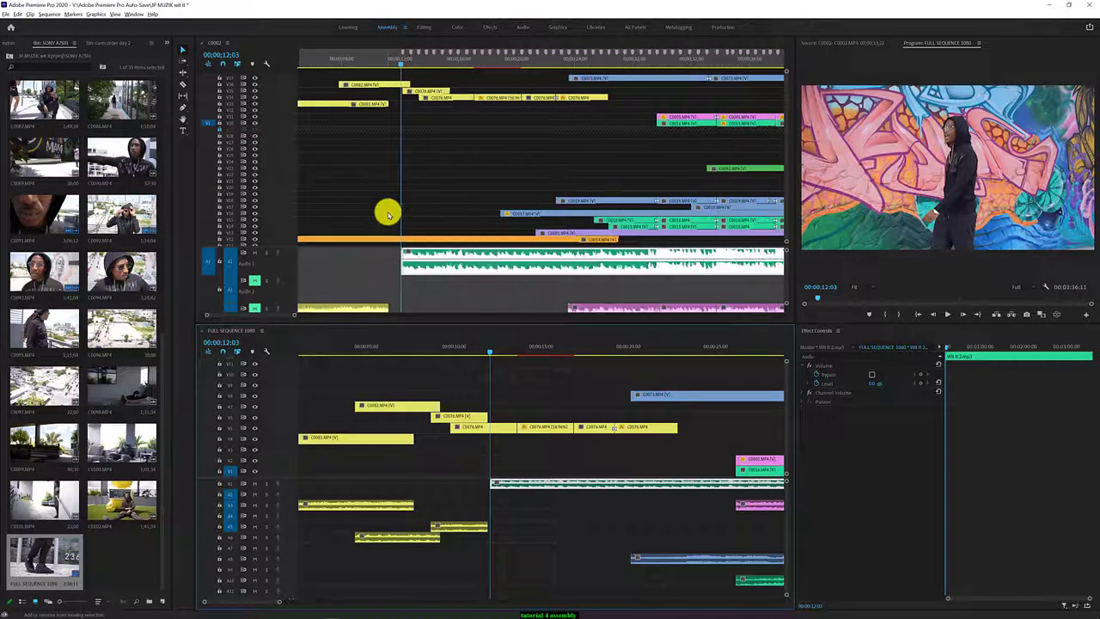
pyautogui.scroll(-2, 387, 214)
pyautogui.scroll(-1, 388, 214)
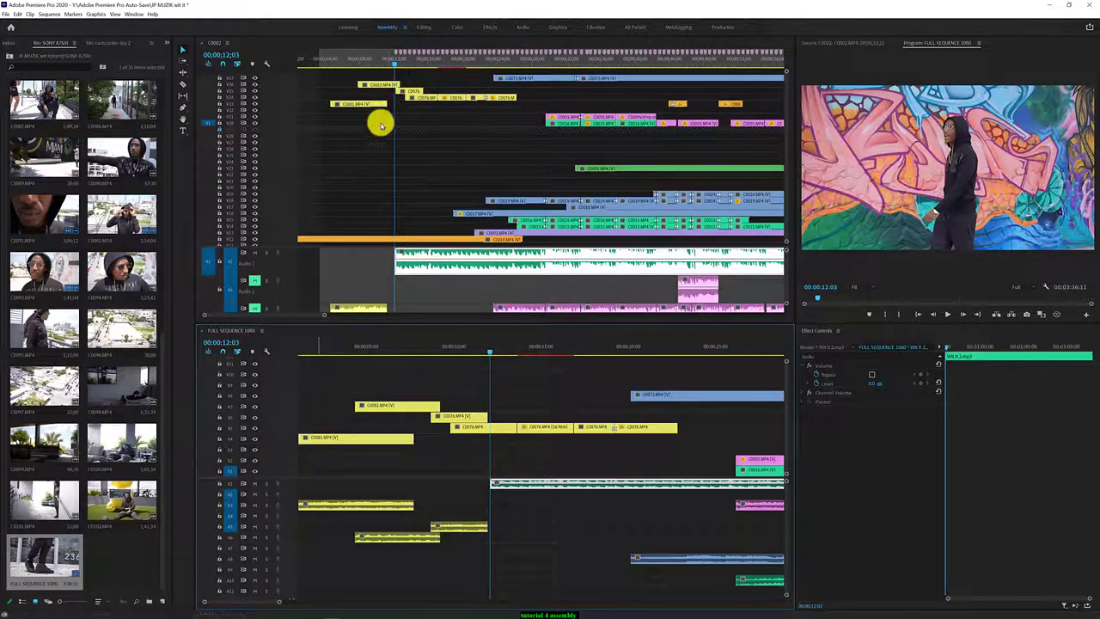
pyautogui.scroll(-10, 304, 364)
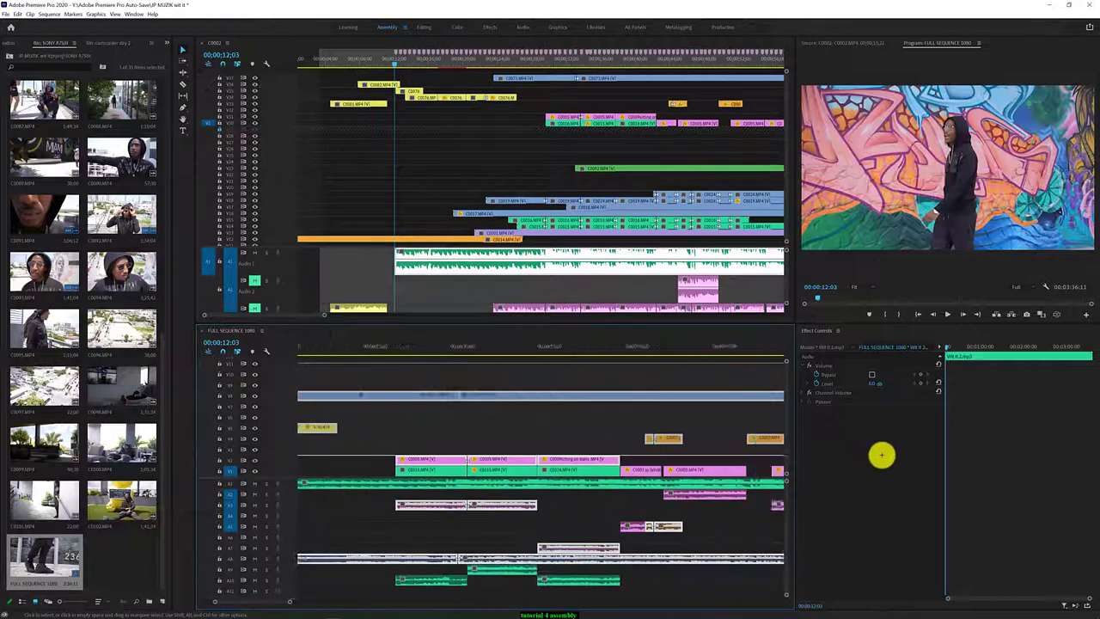
pyautogui.moveTo(882, 455)
pyautogui.mouseDown()
pyautogui.moveTo(744, 459)
pyautogui.moveTo(749, 437)
pyautogui.mouseUp()
# Fit the sequence in view, shift its video clips slightly later, and play to check
pyautogui.press('-')
pyautogui.press('-')
pyautogui.press('-')
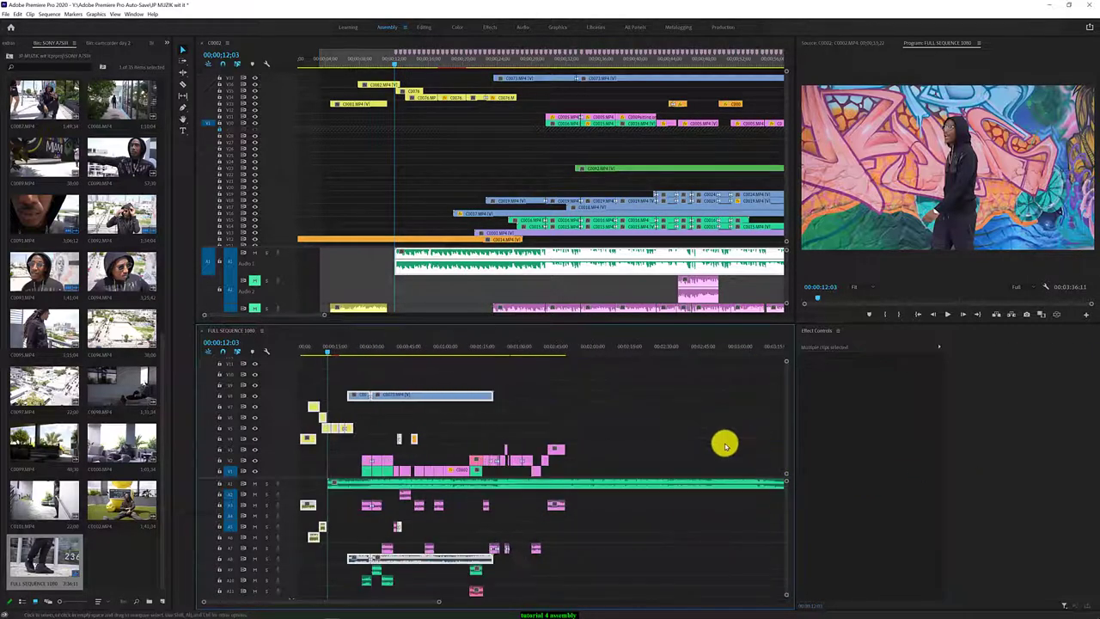
pyautogui.moveTo(602, 468); pyautogui.dragTo(296, 379)
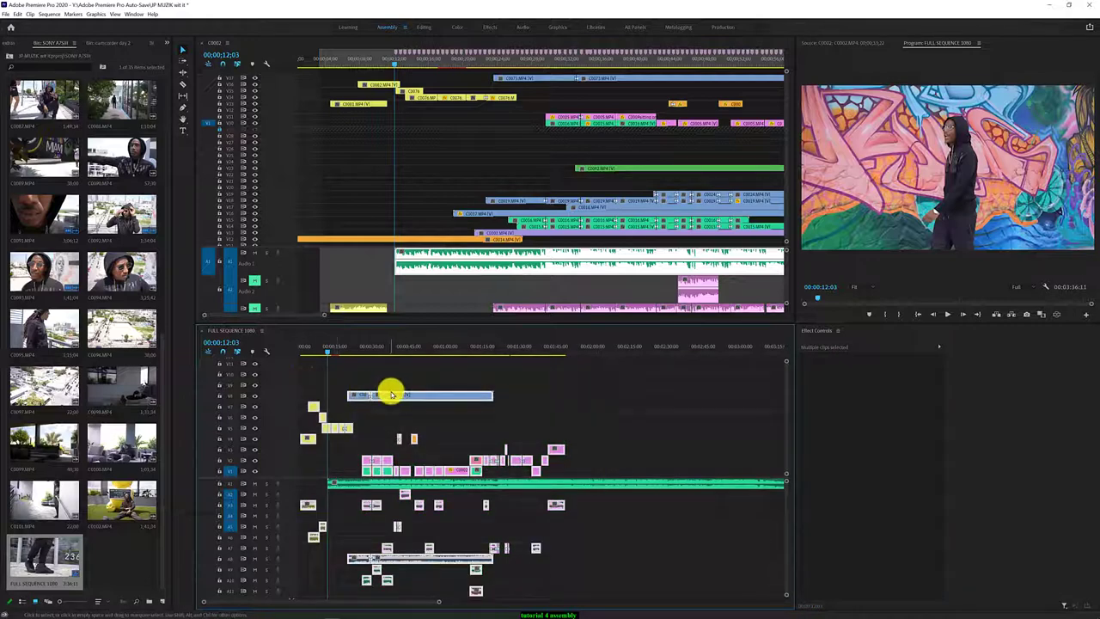
pyautogui.moveTo(391, 394); pyautogui.dragTo(401, 394)
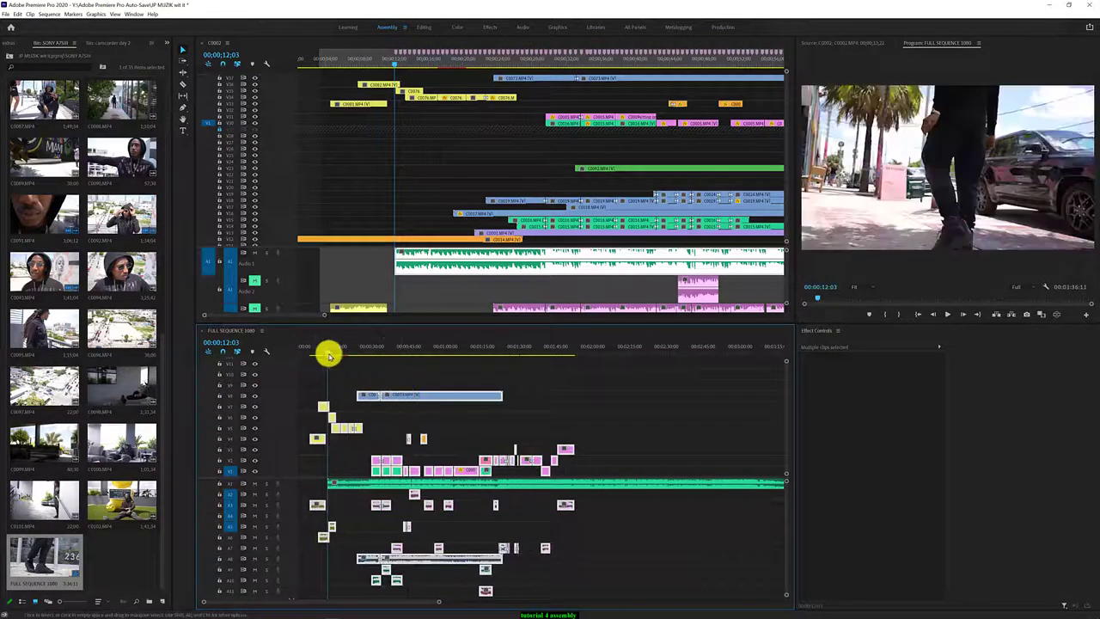
pyautogui.press('space')
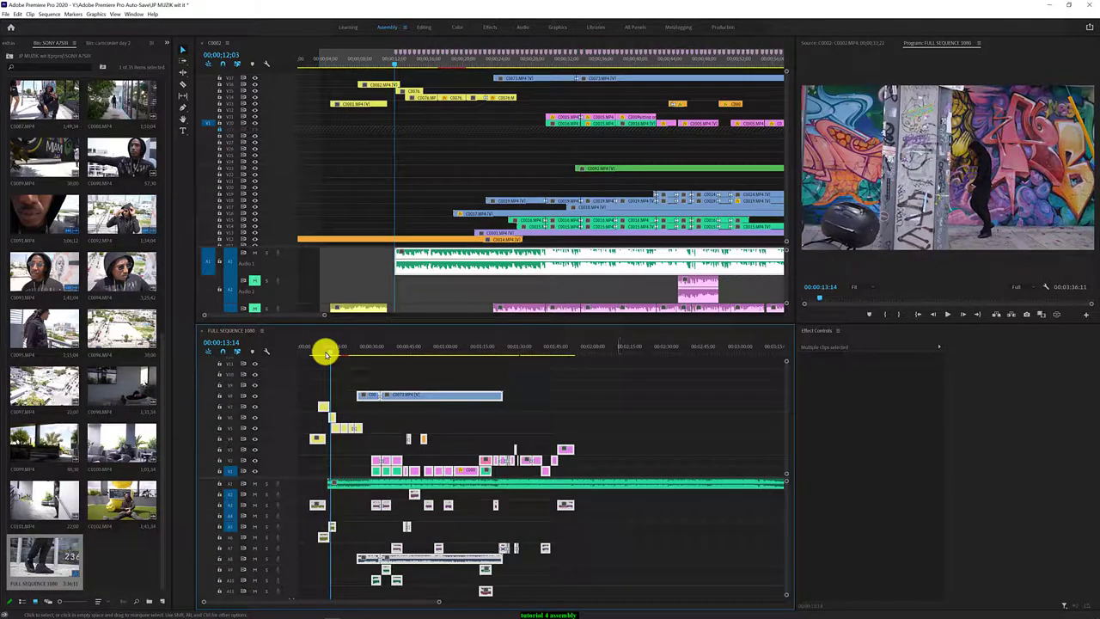
# Select every clip in FULL SEQUENCE 1080 and play back to review the sync
pyautogui.rightClick(440, 392)
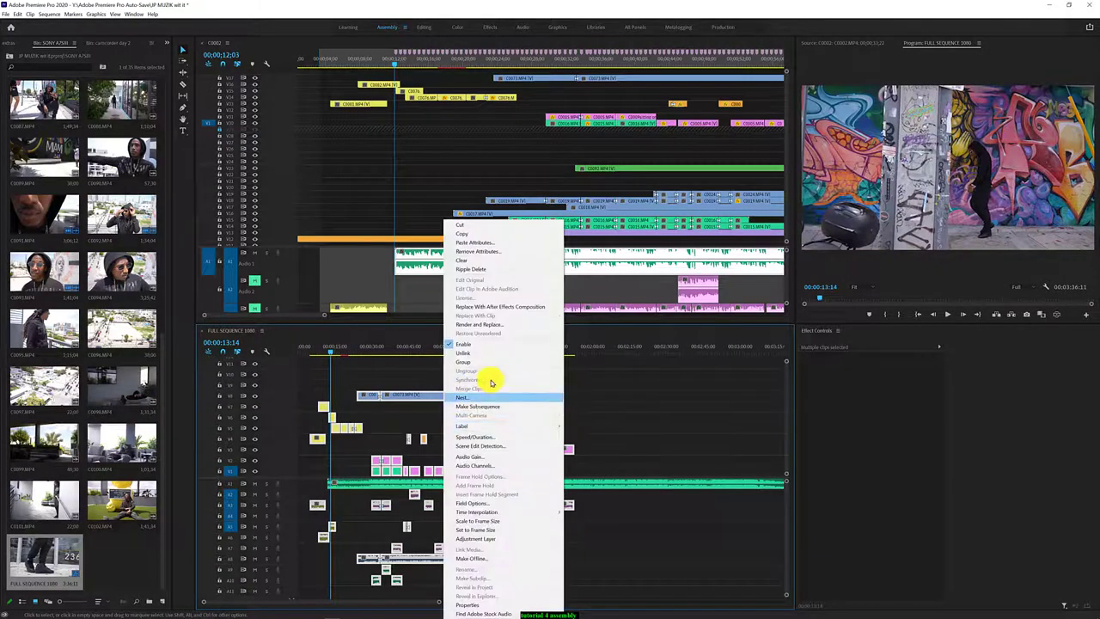
pyautogui.click(675, 595)
pyautogui.hotkey('ctrl', 'a')
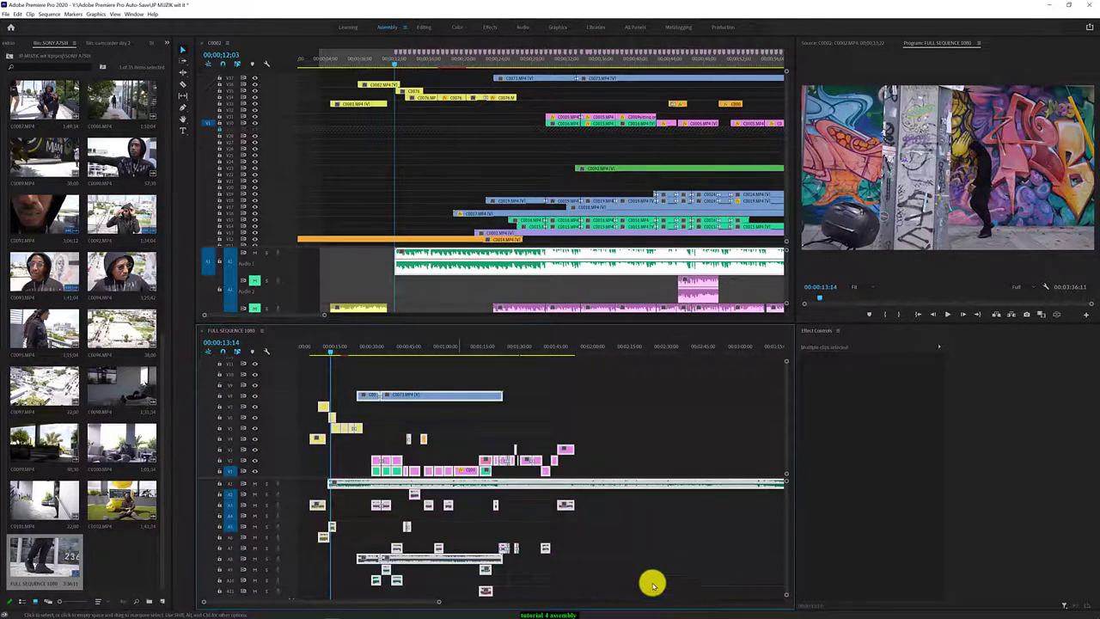
pyautogui.rightClick(458, 485)
pyautogui.click(626, 405)
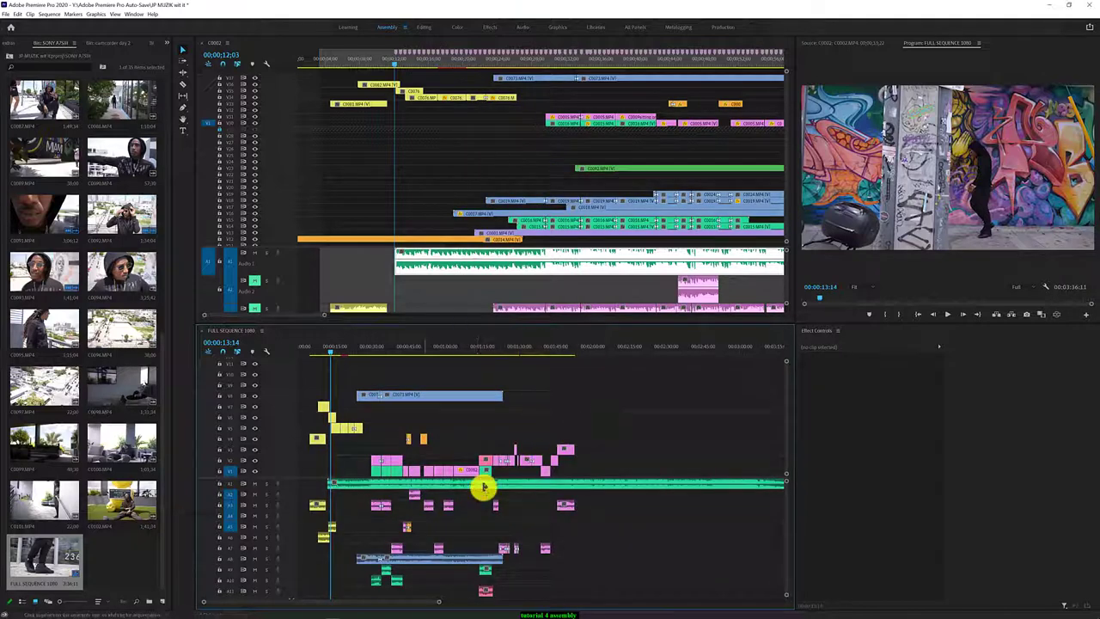
pyautogui.press('space')
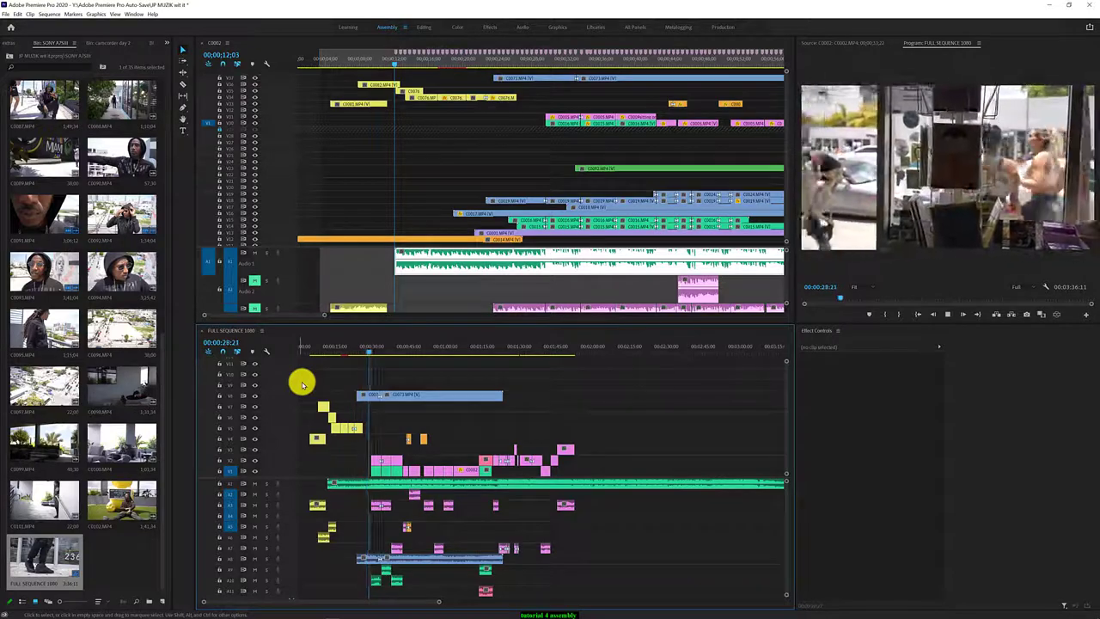
pyautogui.press('space')
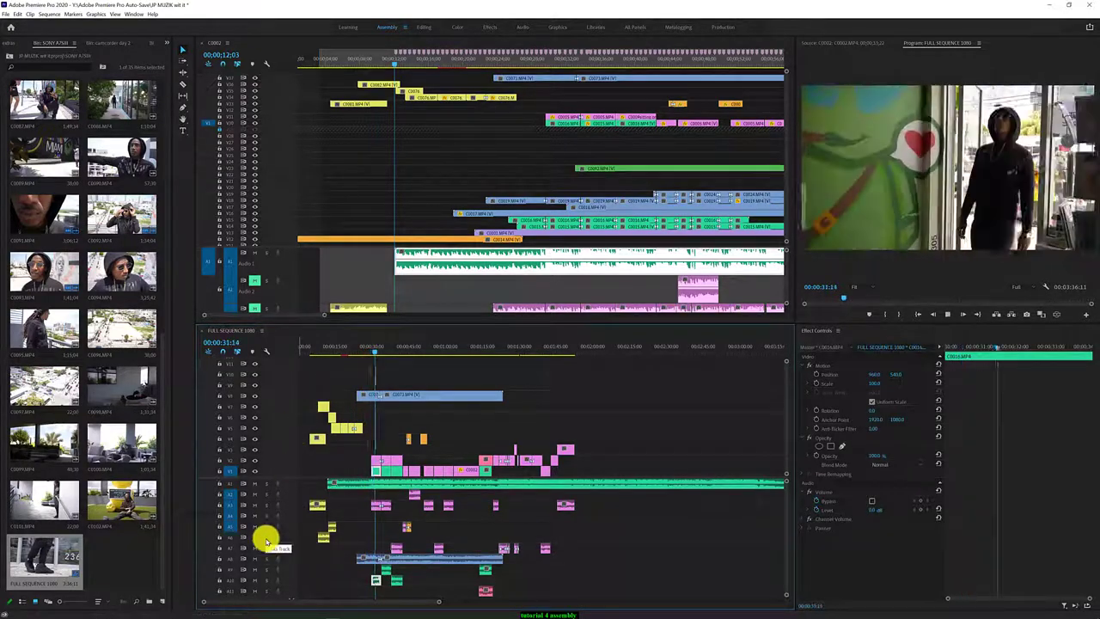
pyautogui.press('space')
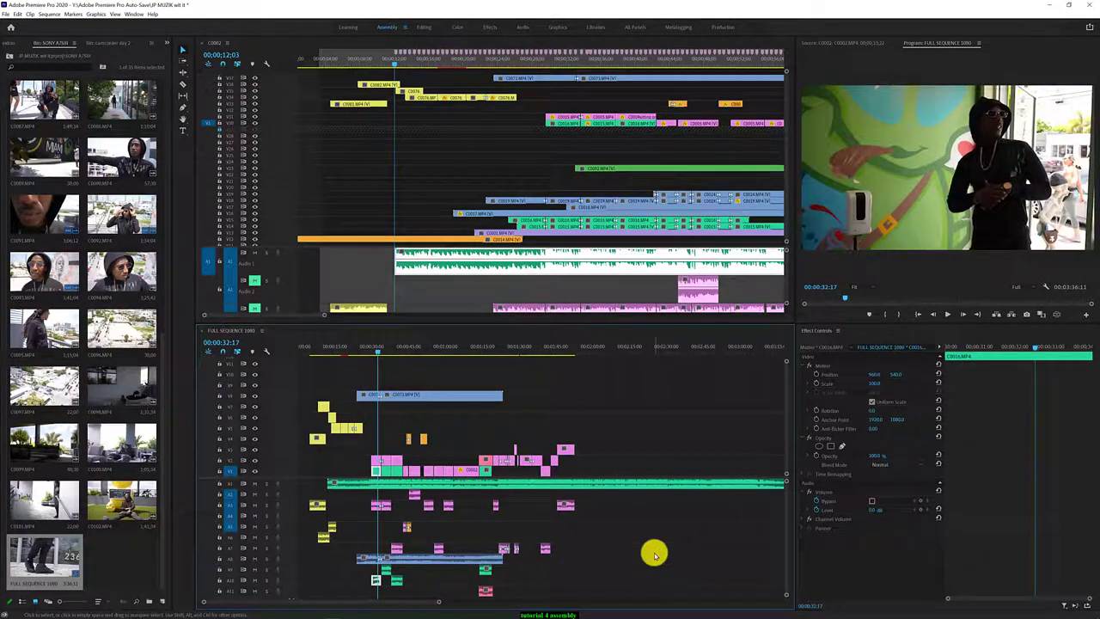
# Replay from near the song's start, then deselect the A1 song audio clip
pyautogui.moveTo(651, 471); pyautogui.dragTo(285, 360)
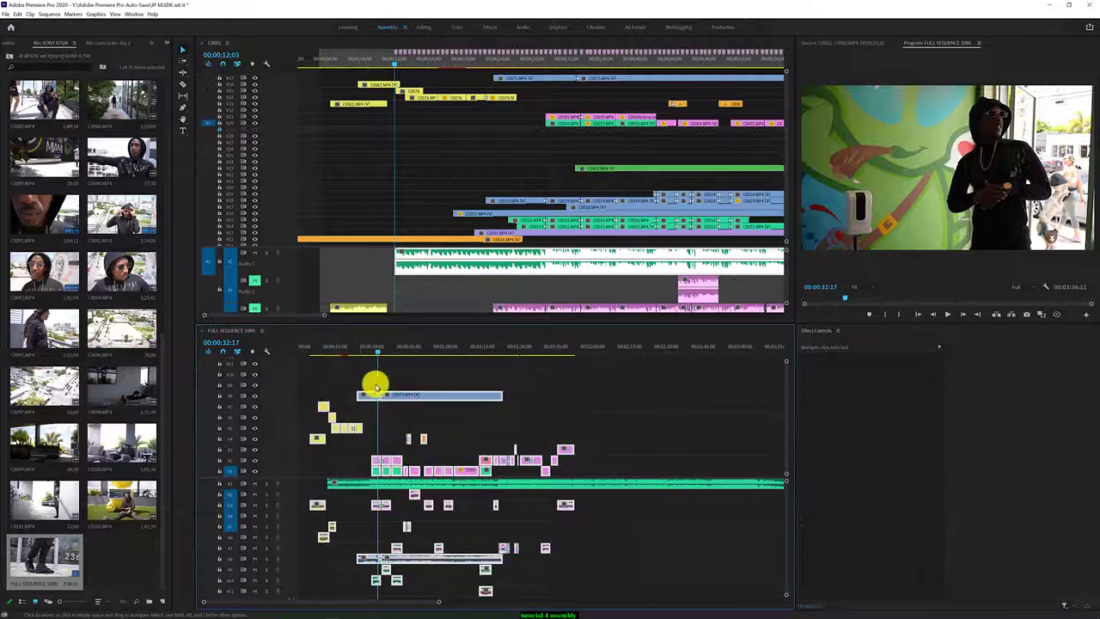
pyautogui.rightClick(420, 393)
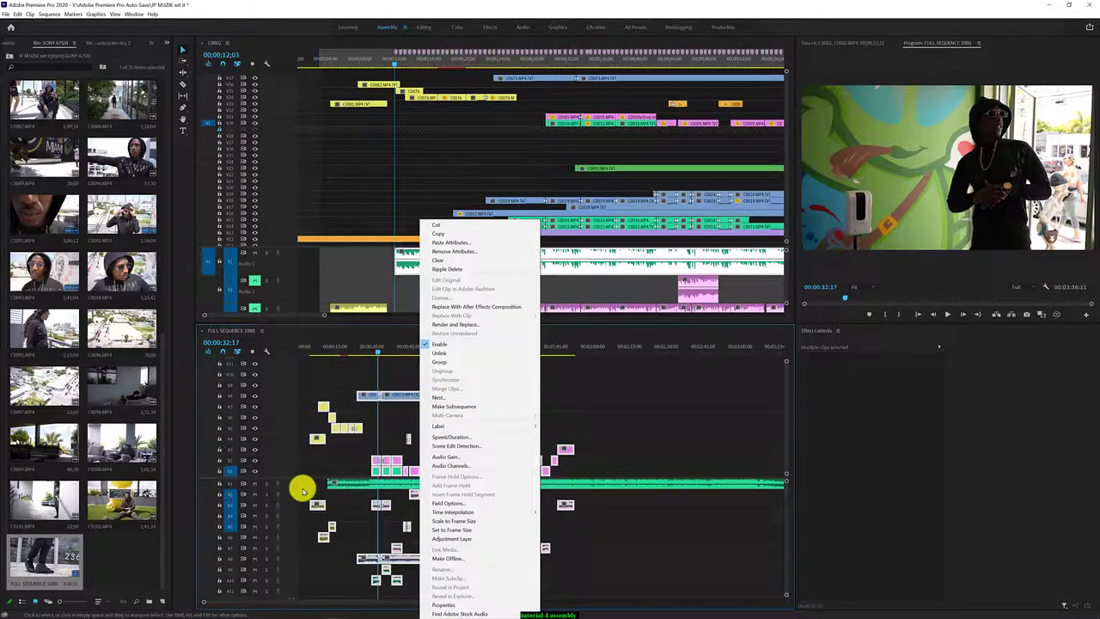
pyautogui.click(230, 492)
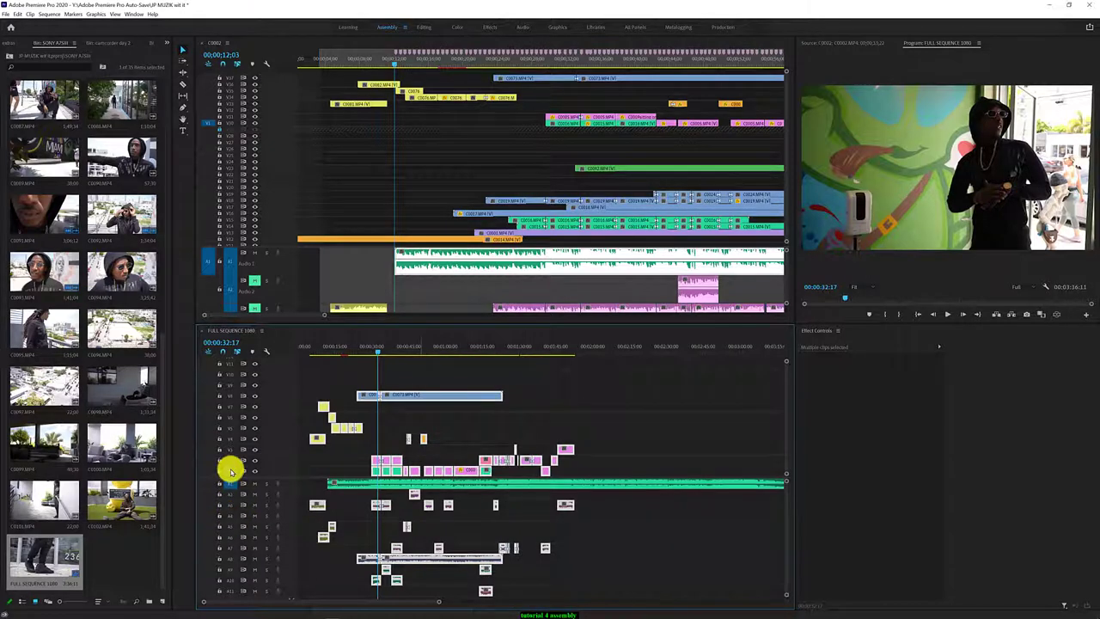
pyautogui.rightClick(606, 482)
pyautogui.click(427, 363)
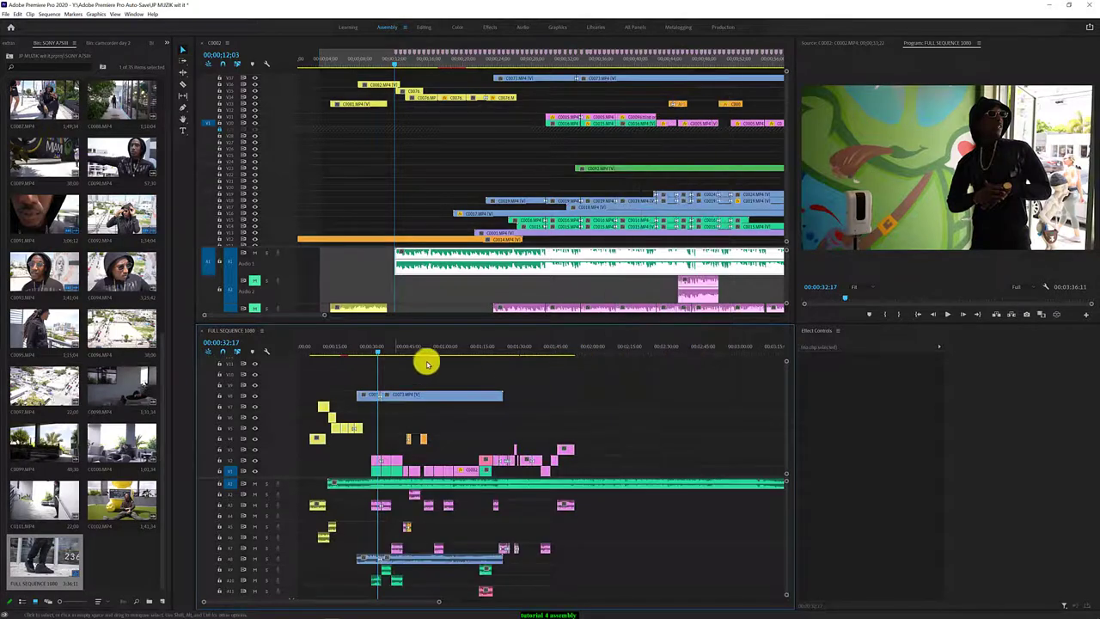
pyautogui.click(329, 349)
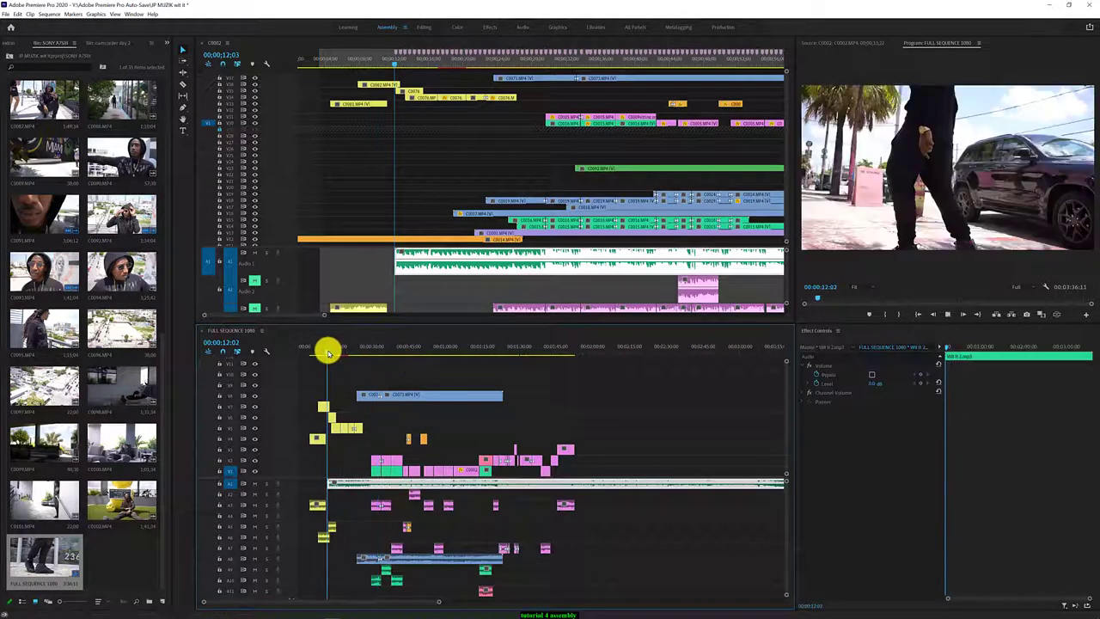
pyautogui.press('space')
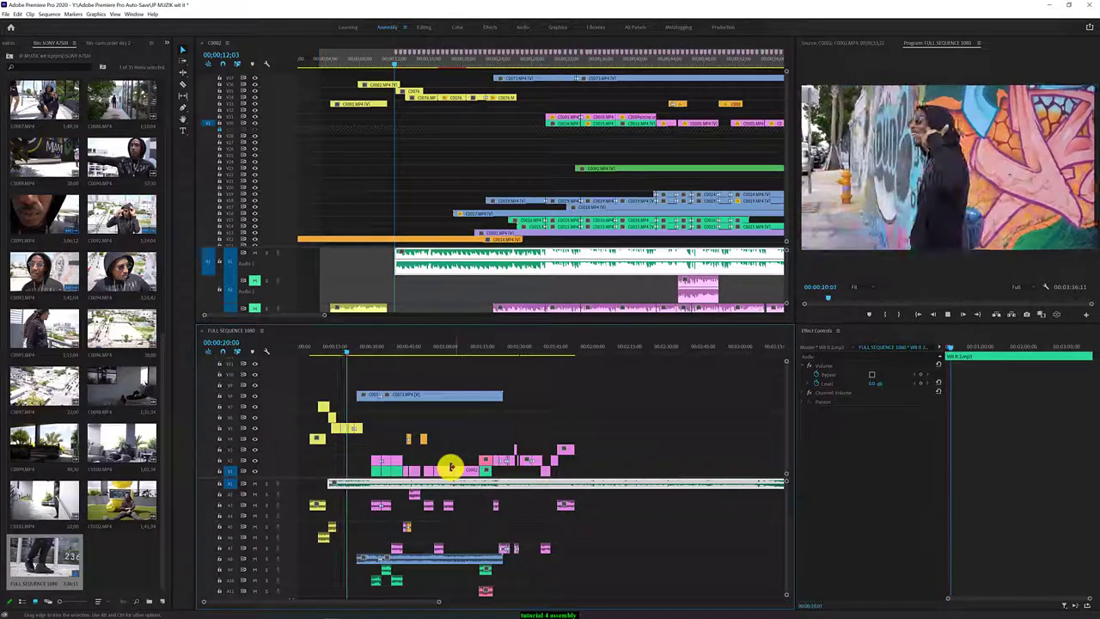
pyautogui.press('space')
pyautogui.press('space')
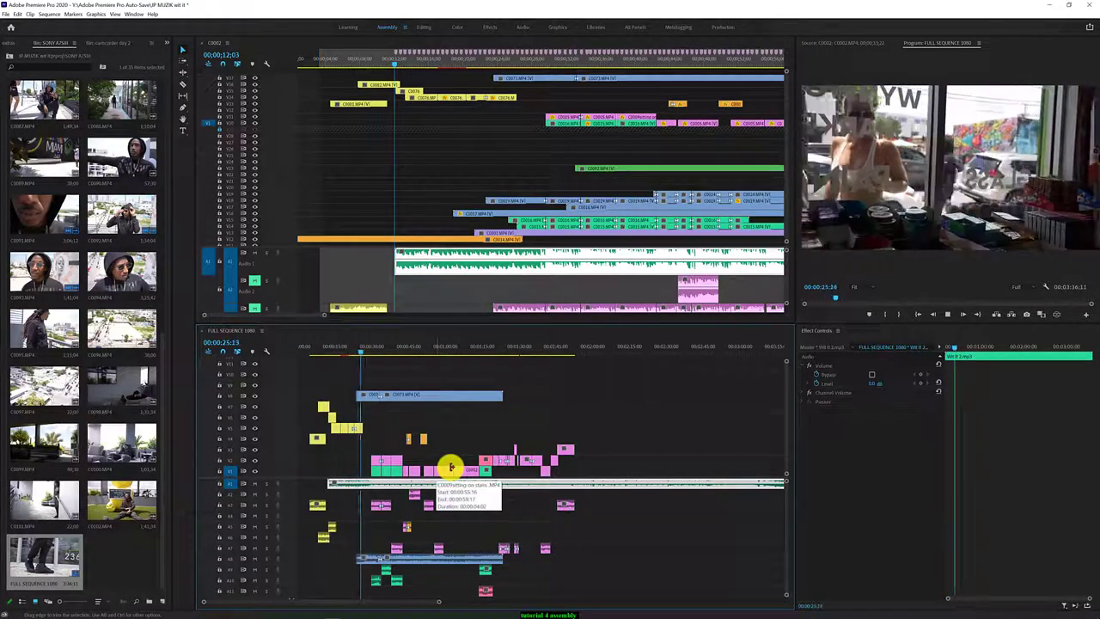
pyautogui.press('space')
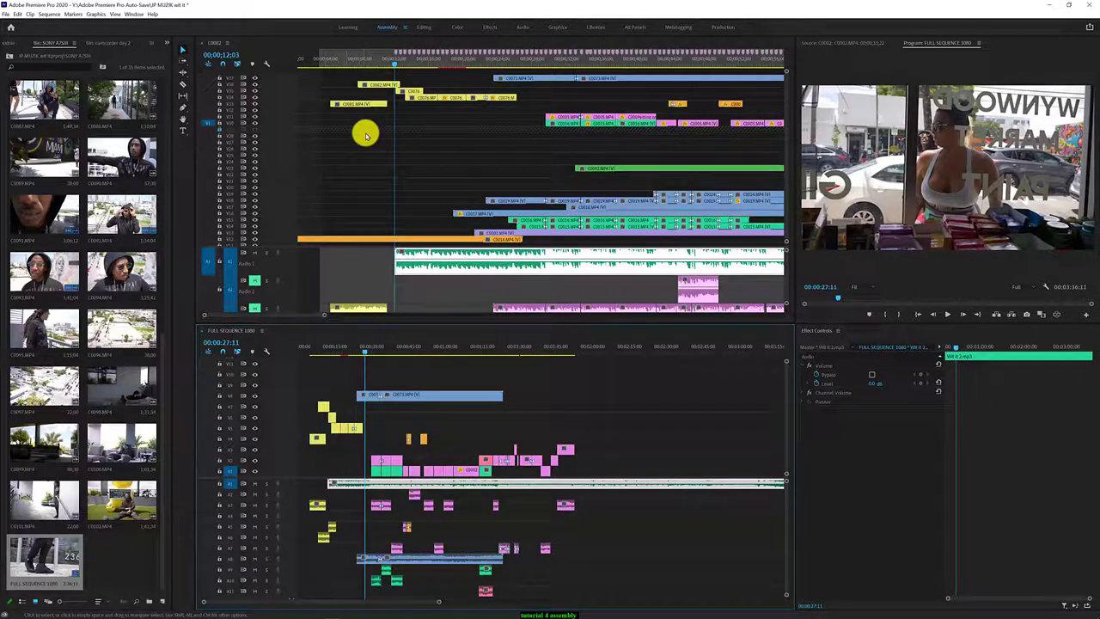
pyautogui.click(341, 370)
# Close the FULL SEQUENCE 1080 timeline and play the C0002 sequence to 33;10
pyautogui.click(203, 333)
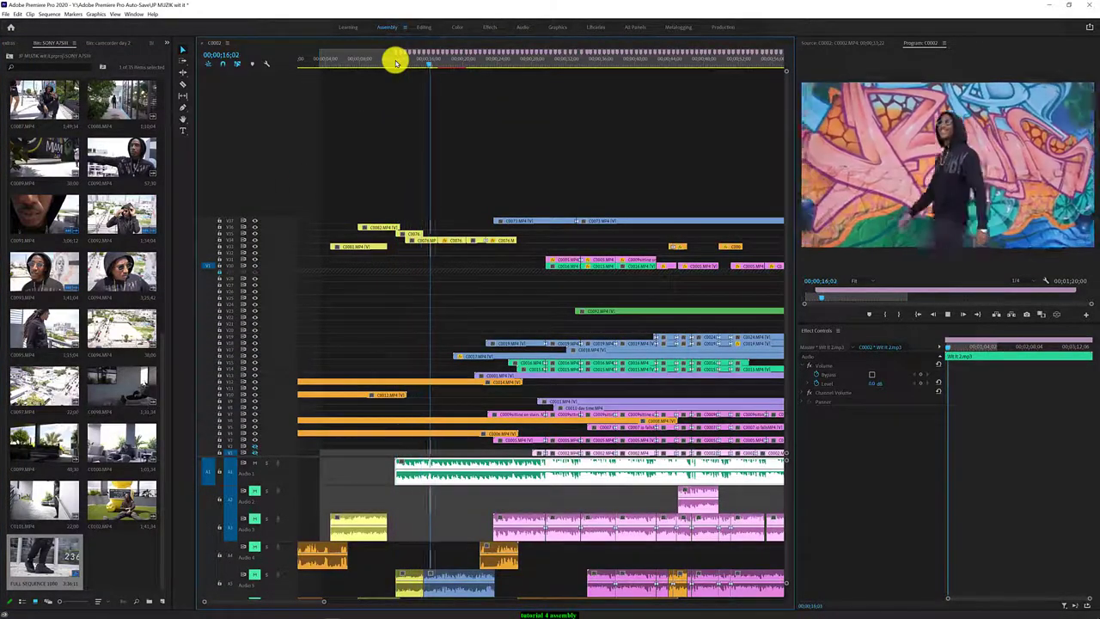
pyautogui.click(275, 452)
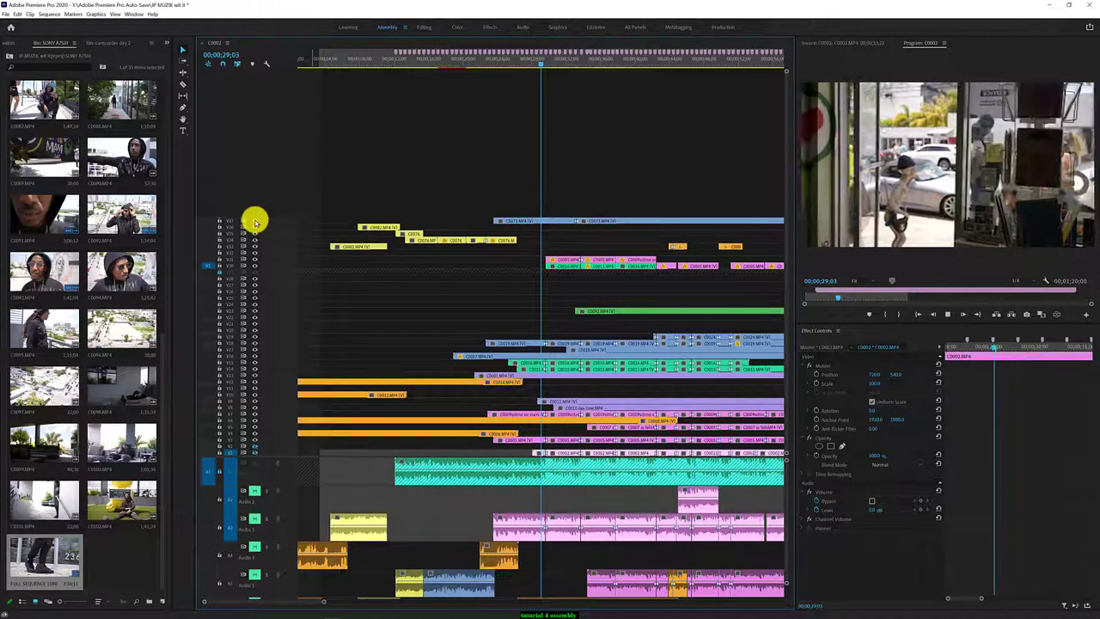
pyautogui.press('space')
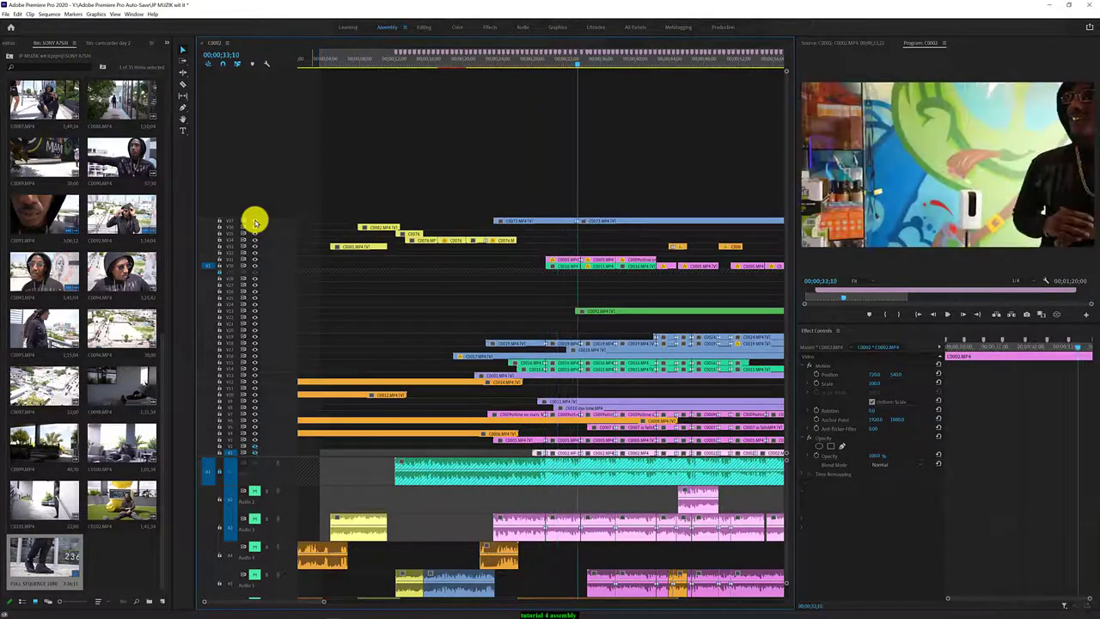
# Trim the top-track C0073 clip's edge progressively right, leaving a gap before the next clip
pyautogui.moveTo(584, 222); pyautogui.dragTo(608, 220)
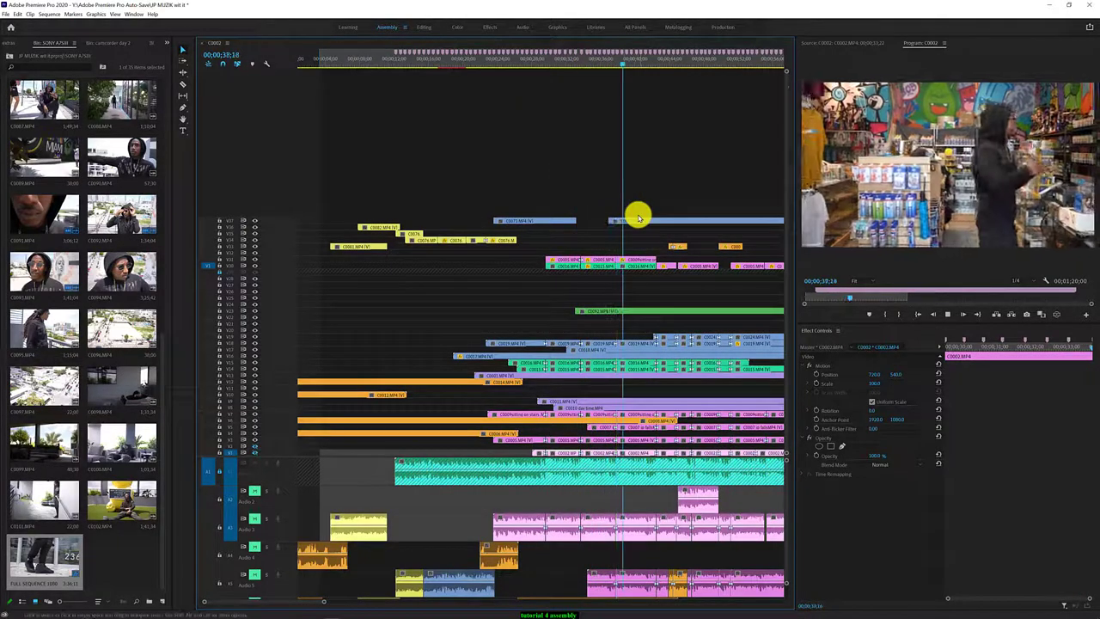
pyautogui.press('space')
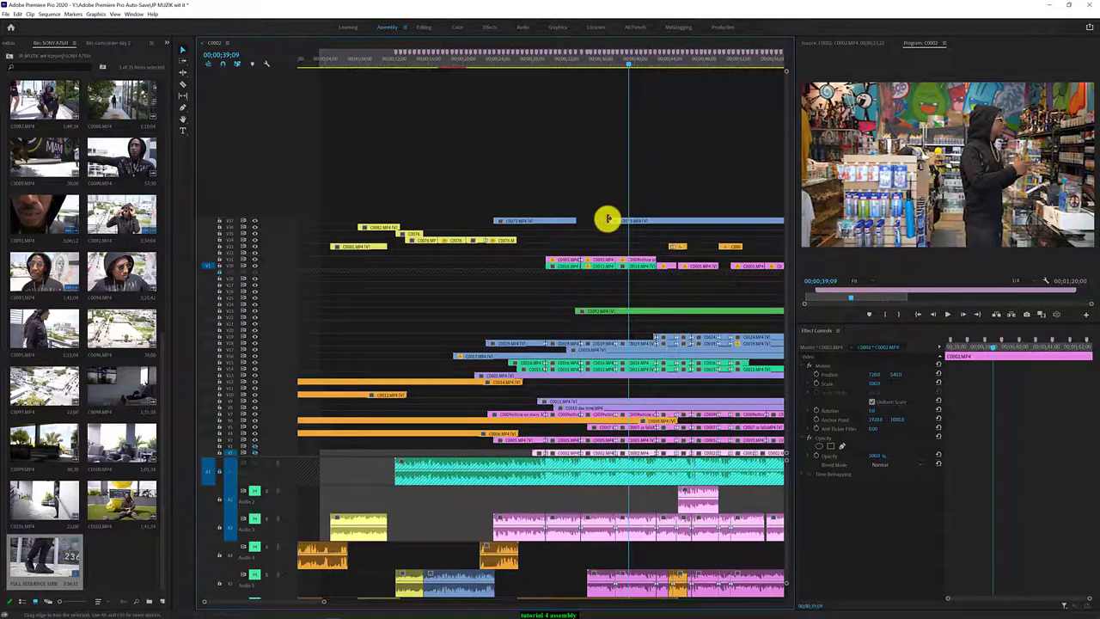
pyautogui.moveTo(618, 218); pyautogui.dragTo(654, 223)
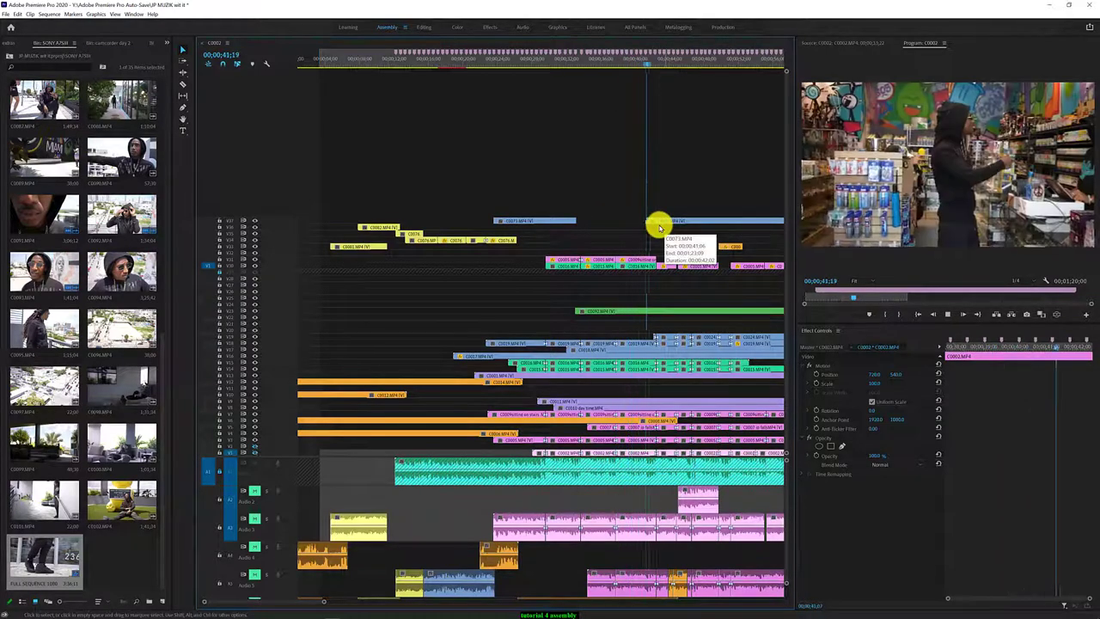
pyautogui.press('space')
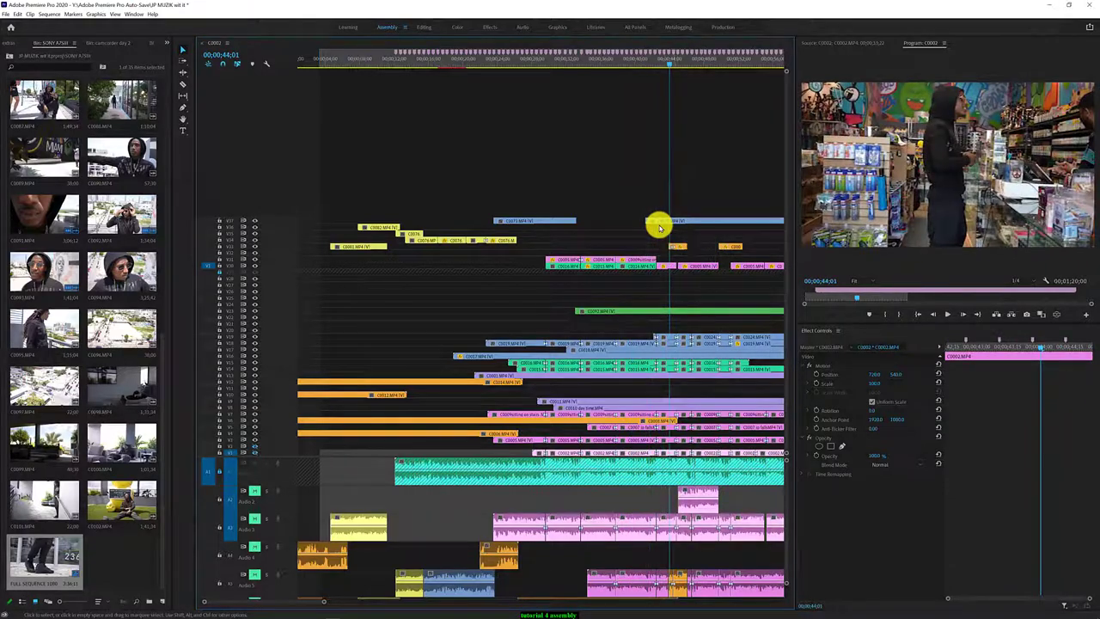
pyautogui.moveTo(671, 221); pyautogui.dragTo(700, 218)
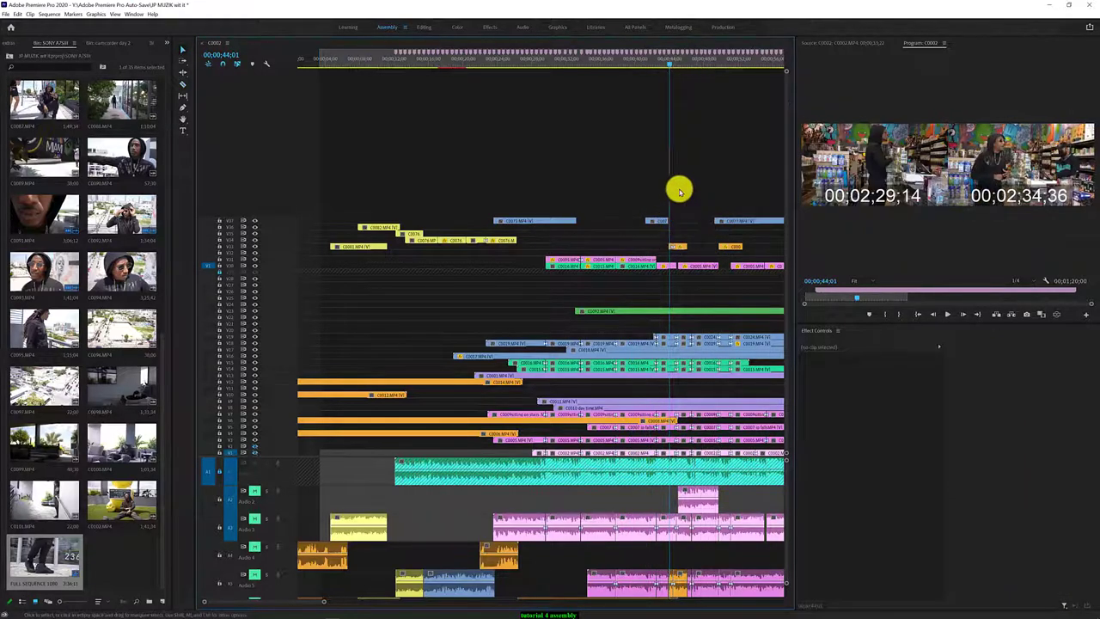
pyautogui.click(527, 68)
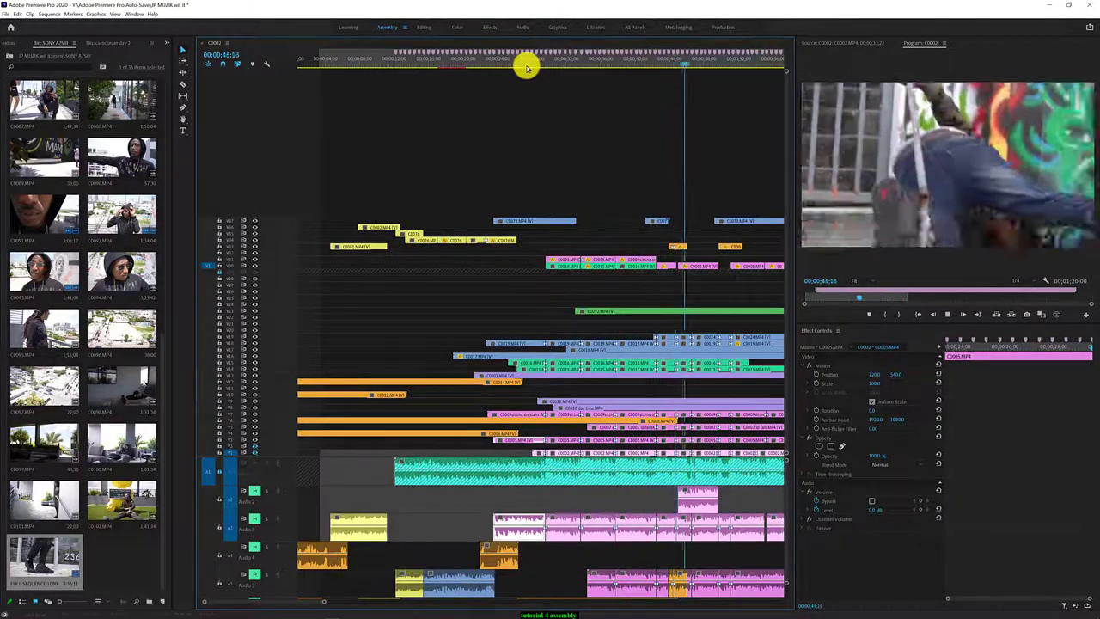
# Replay from 39;08 through 52;03 to review the gap after the trimmed clip
pyautogui.press('space')
pyautogui.moveTo(662, 216); pyautogui.dragTo(660, 218)
pyautogui.click(629, 60)
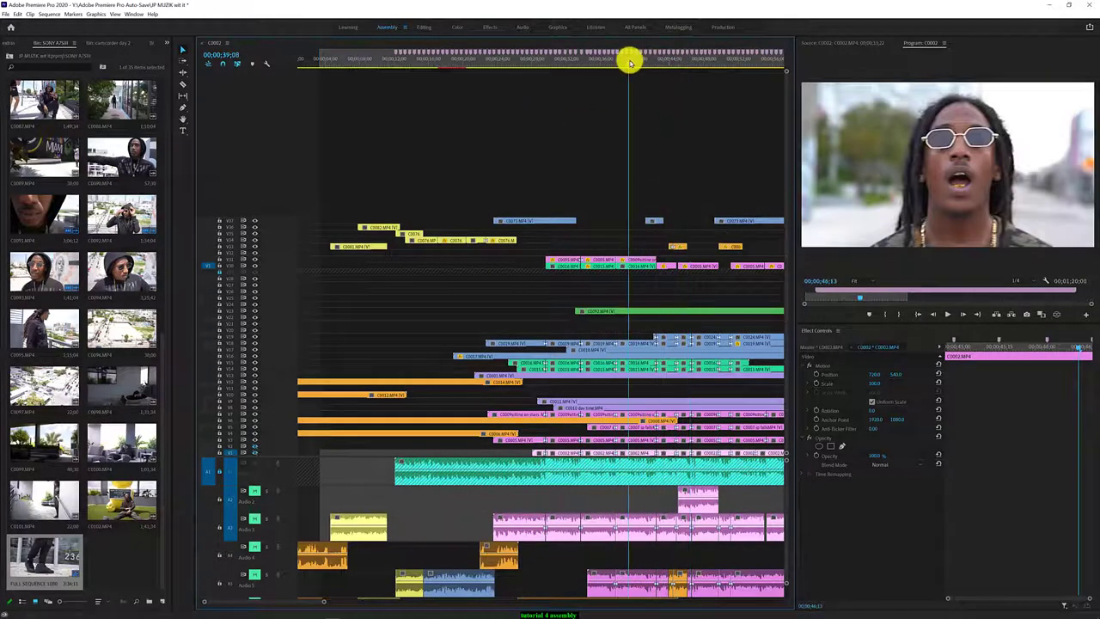
pyautogui.press('space')
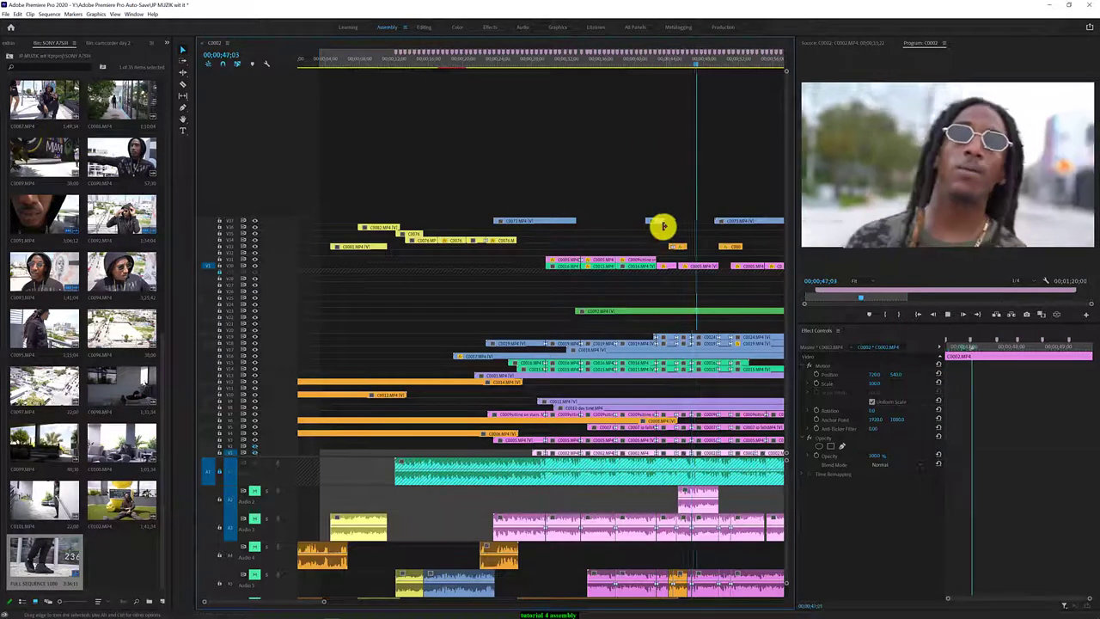
pyautogui.press('space')
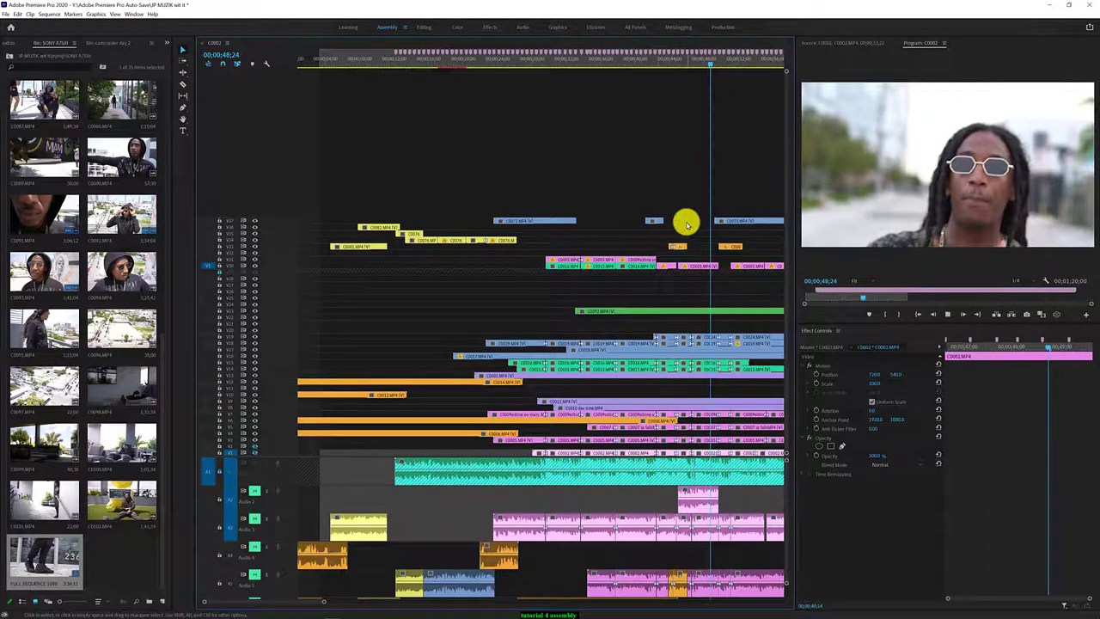
pyautogui.press('space')
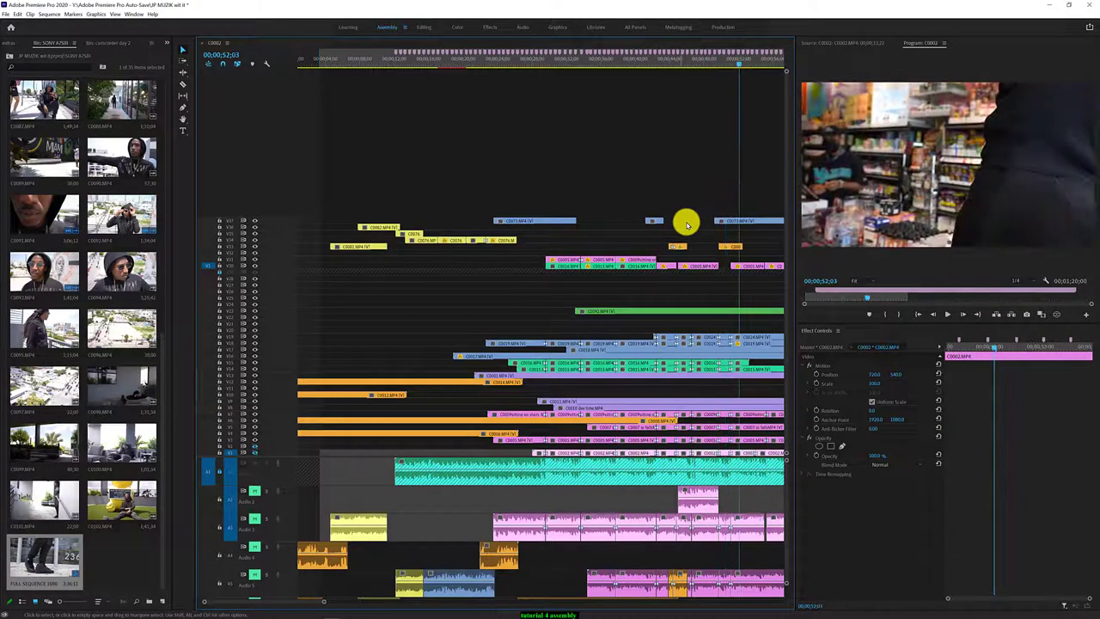
pyautogui.scroll(-5, 750, 223)
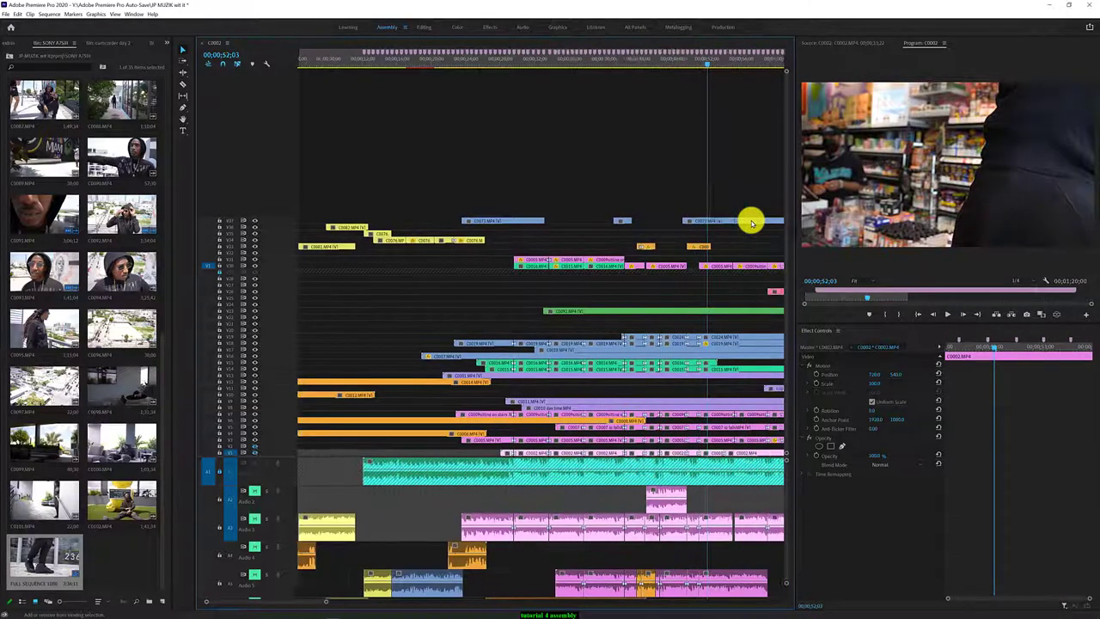
# Select the top-track overlay clip and nudge its horizontal position in the frame
pyautogui.press('Down')
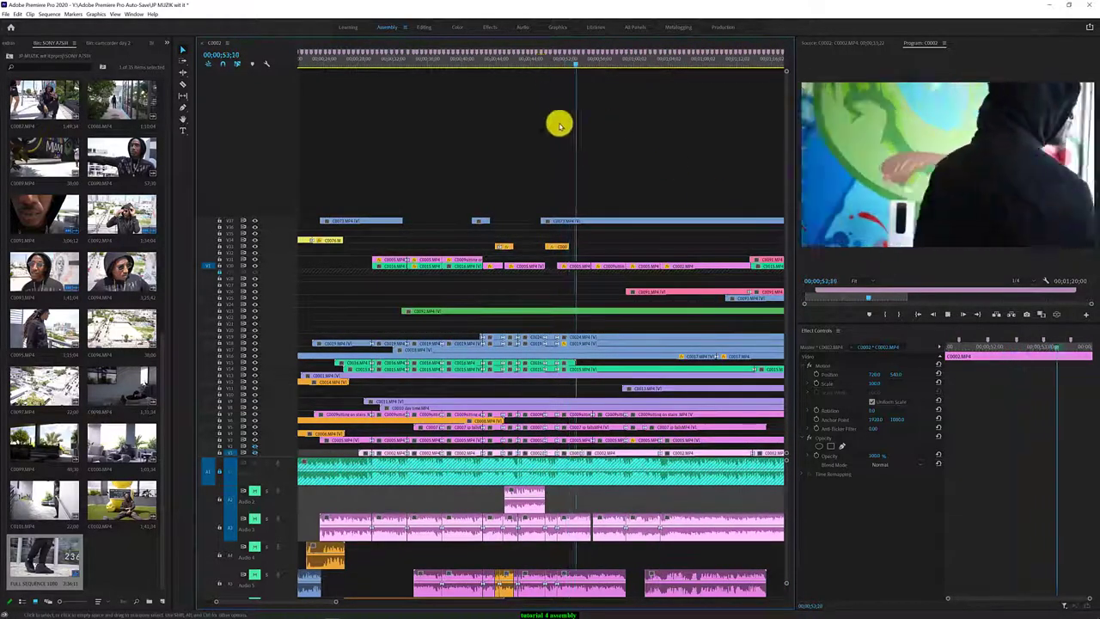
pyautogui.click(593, 222)
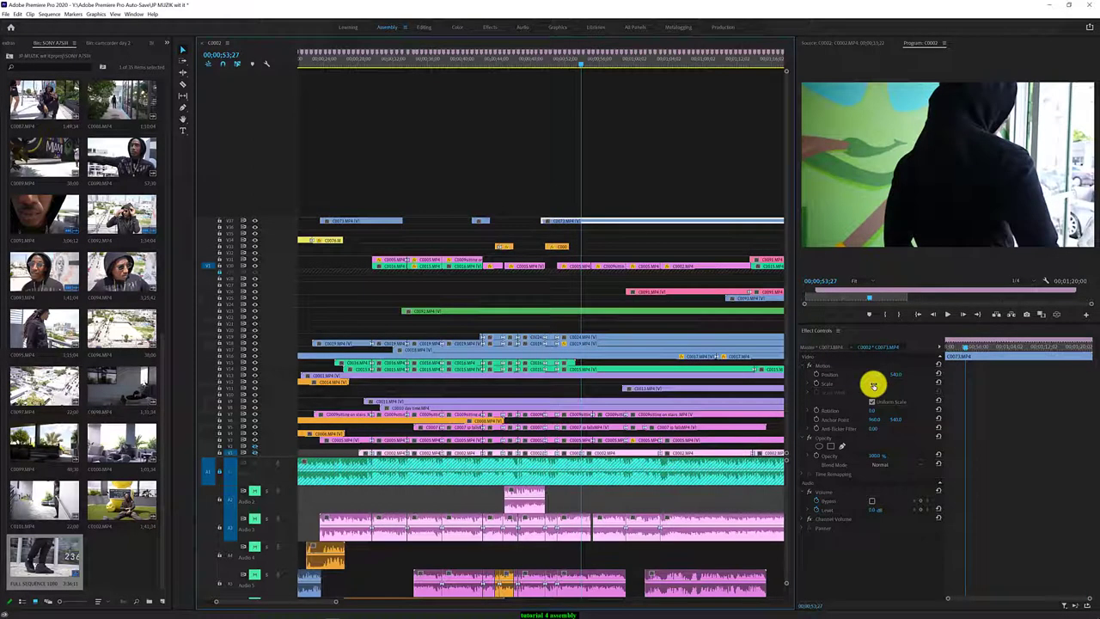
pyautogui.moveTo(873, 385); pyautogui.dragTo(861, 381)
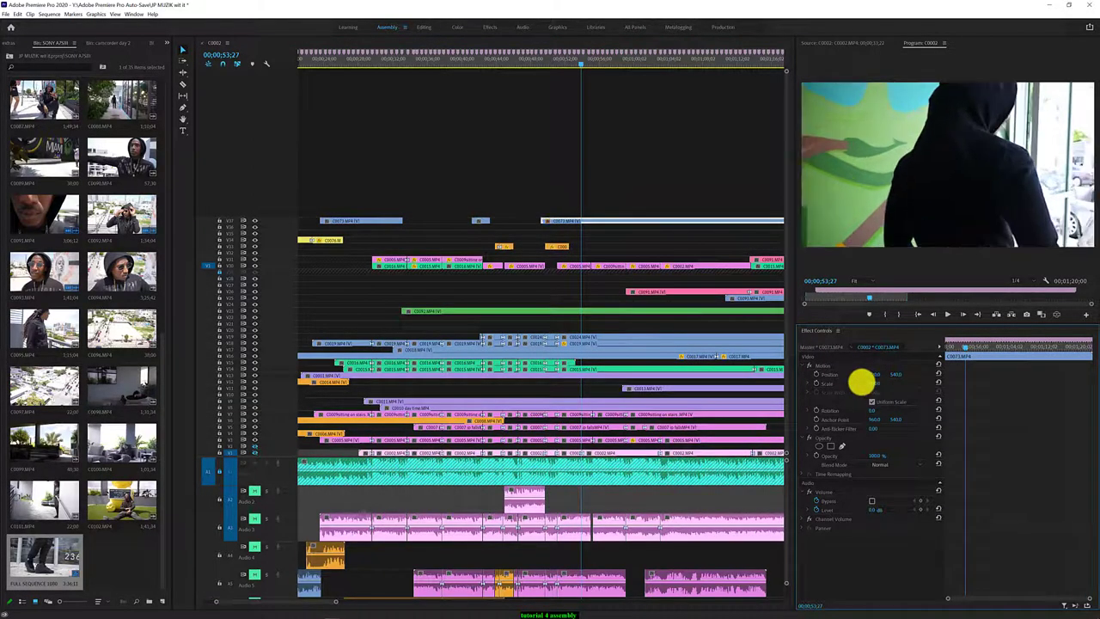
pyautogui.press('space')
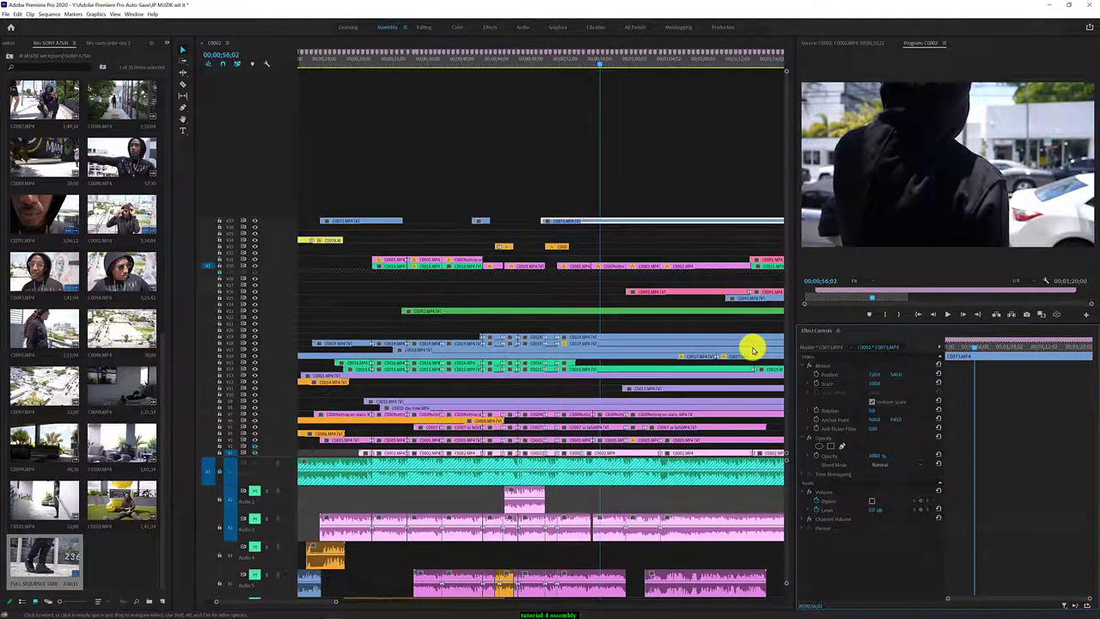
# Cut the top-track clip in two and review playback from 45;01 and 46;13
pyautogui.click(595, 221)
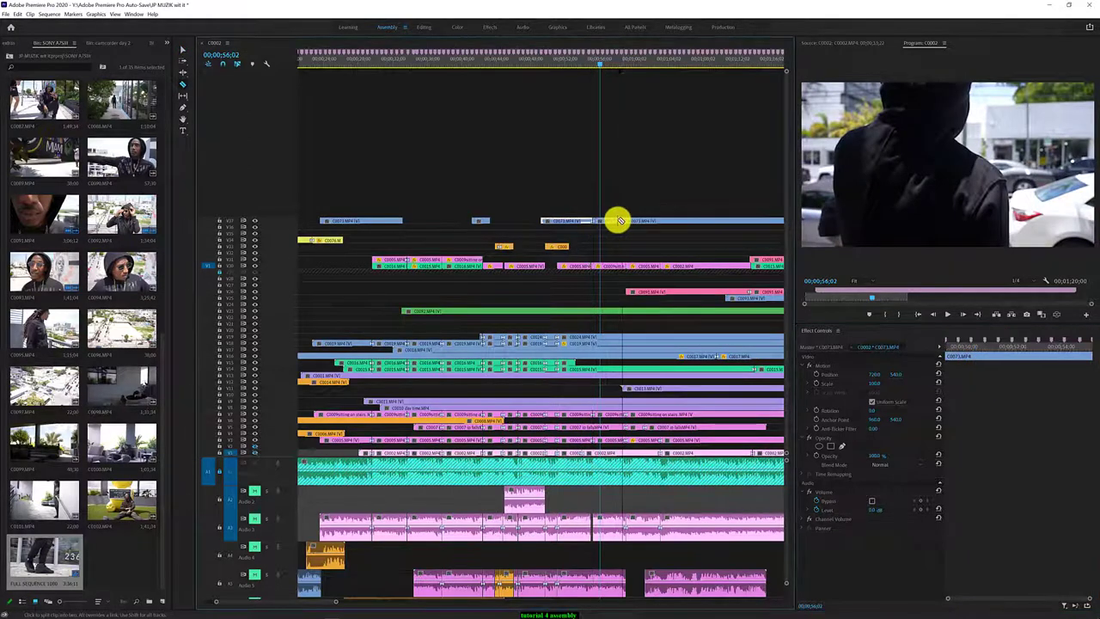
pyautogui.click(612, 222)
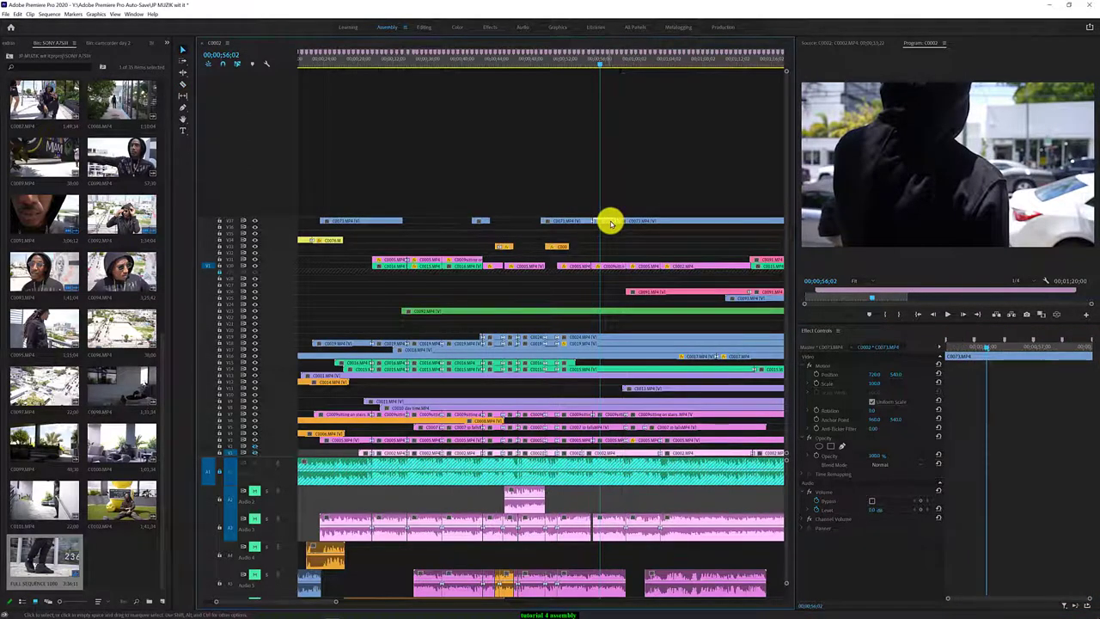
pyautogui.click(506, 62)
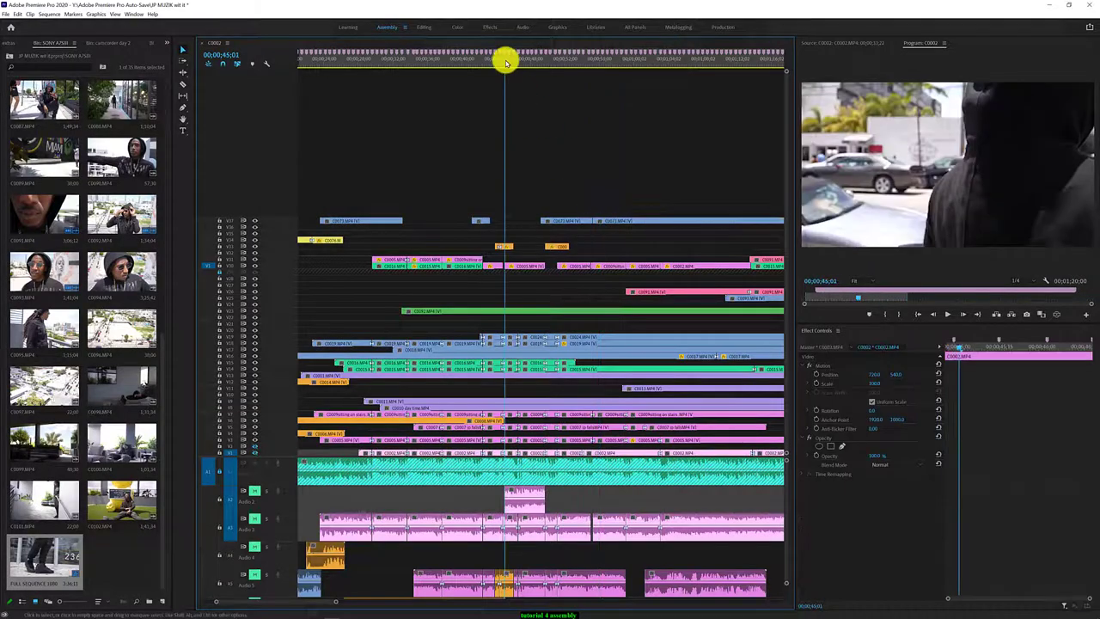
pyautogui.press('space')
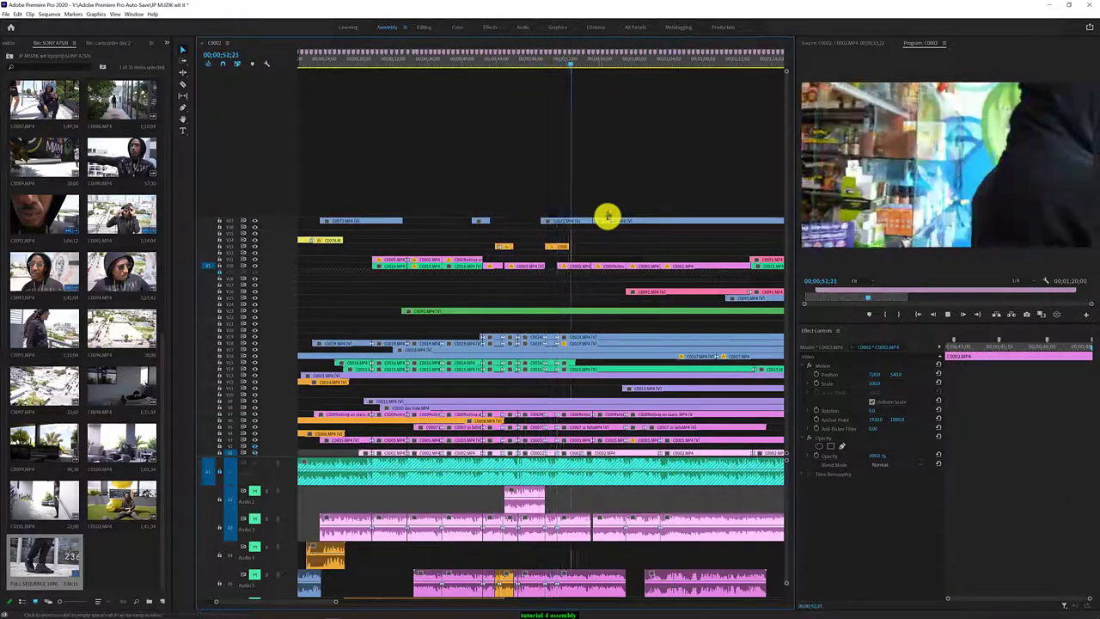
pyautogui.press('space')
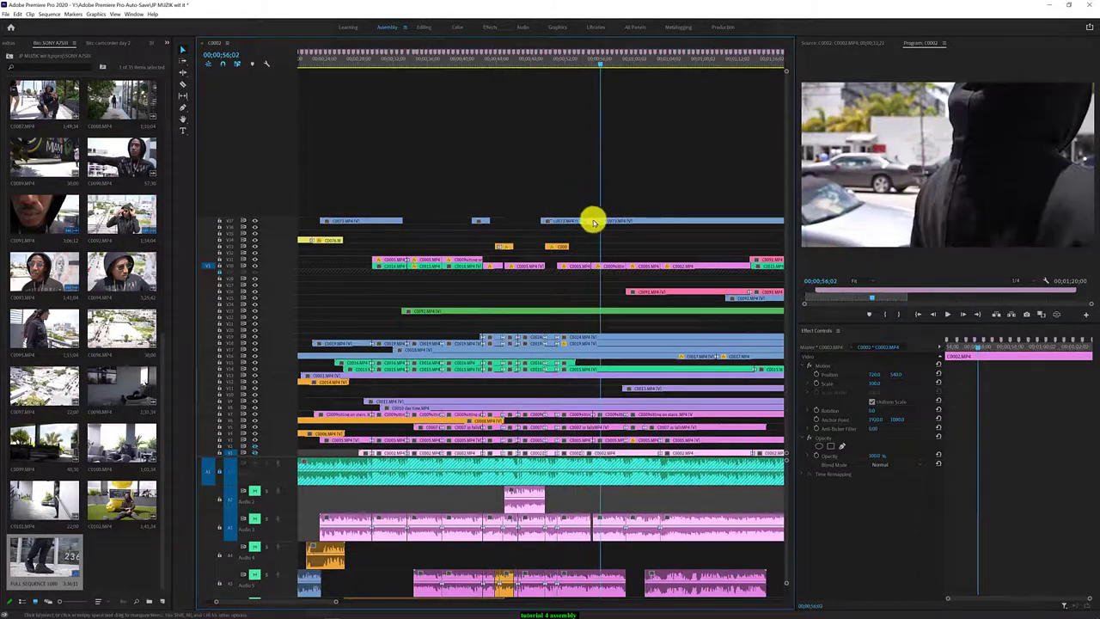
pyautogui.click(513, 60)
pyautogui.press('space')
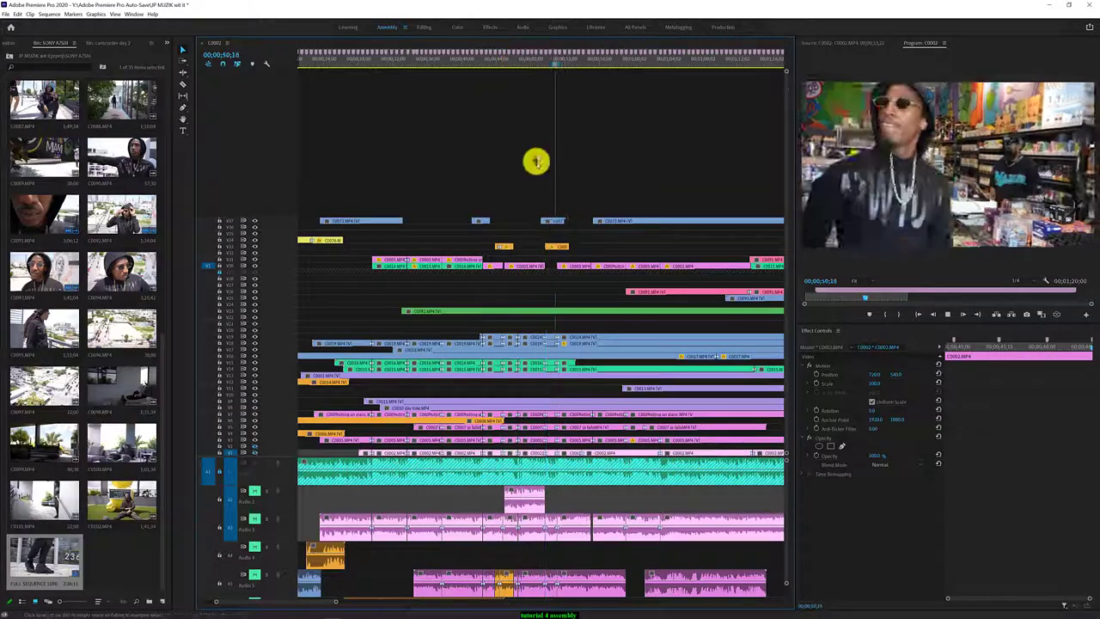
pyautogui.press('space')
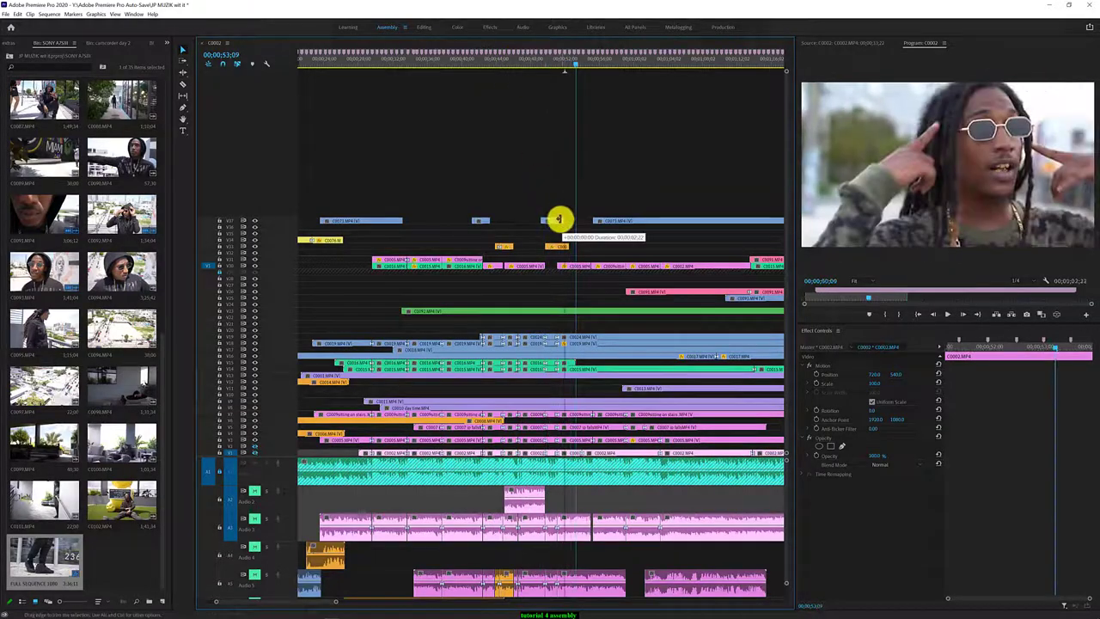
# Move the small top-track clip earlier and check it plays back around 49;03
pyautogui.moveTo(558, 219); pyautogui.dragTo(540, 216)
pyautogui.click(505, 62)
pyautogui.press('space')
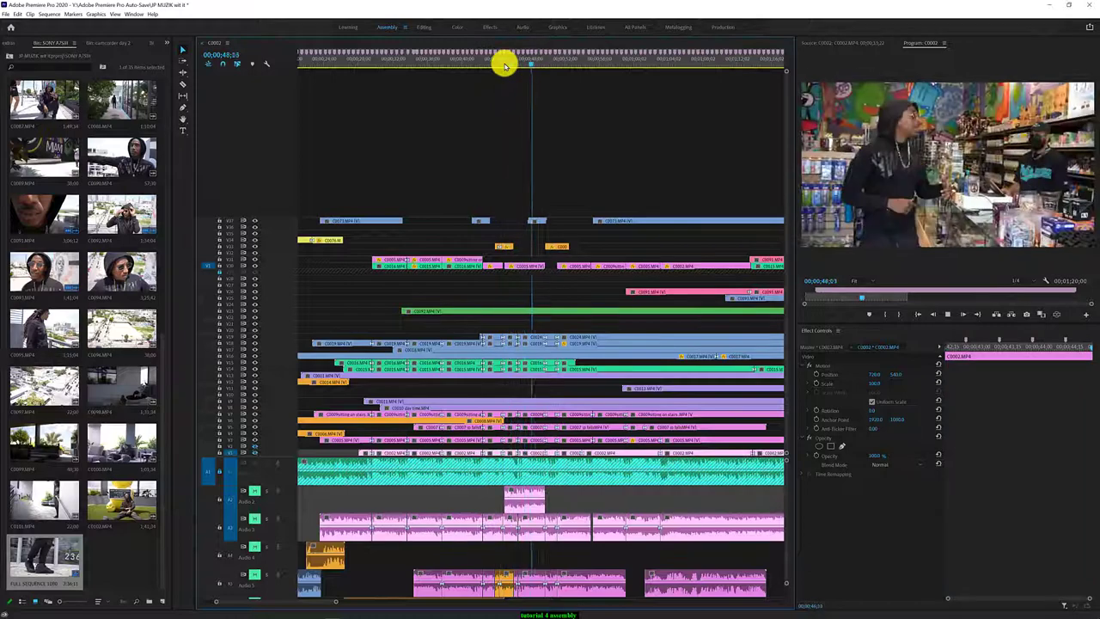
pyautogui.press('space')
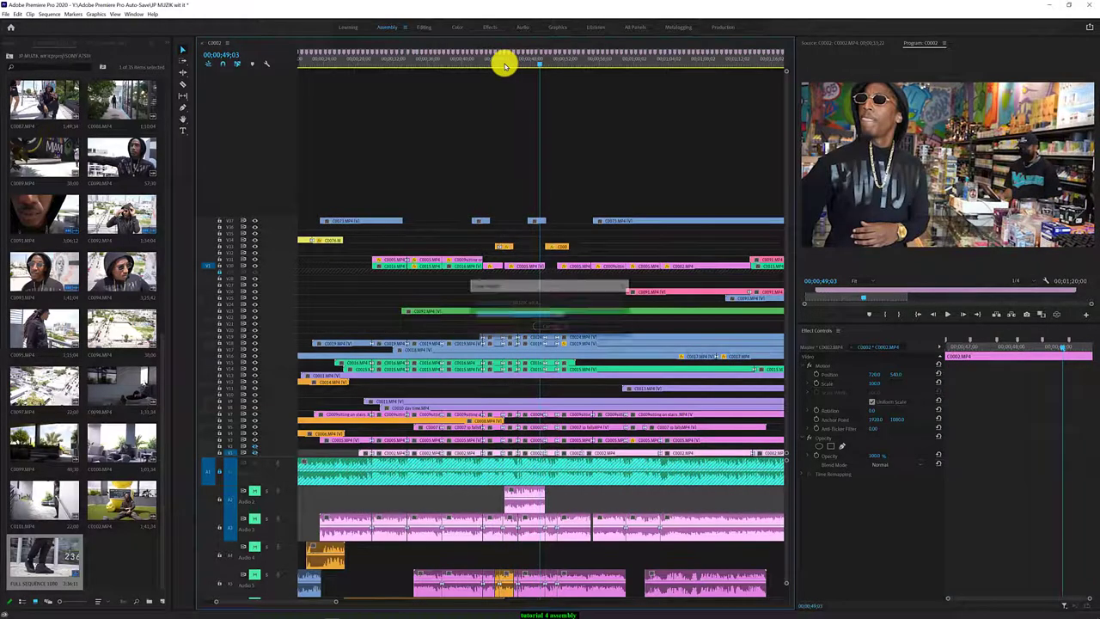
pyautogui.press('space')
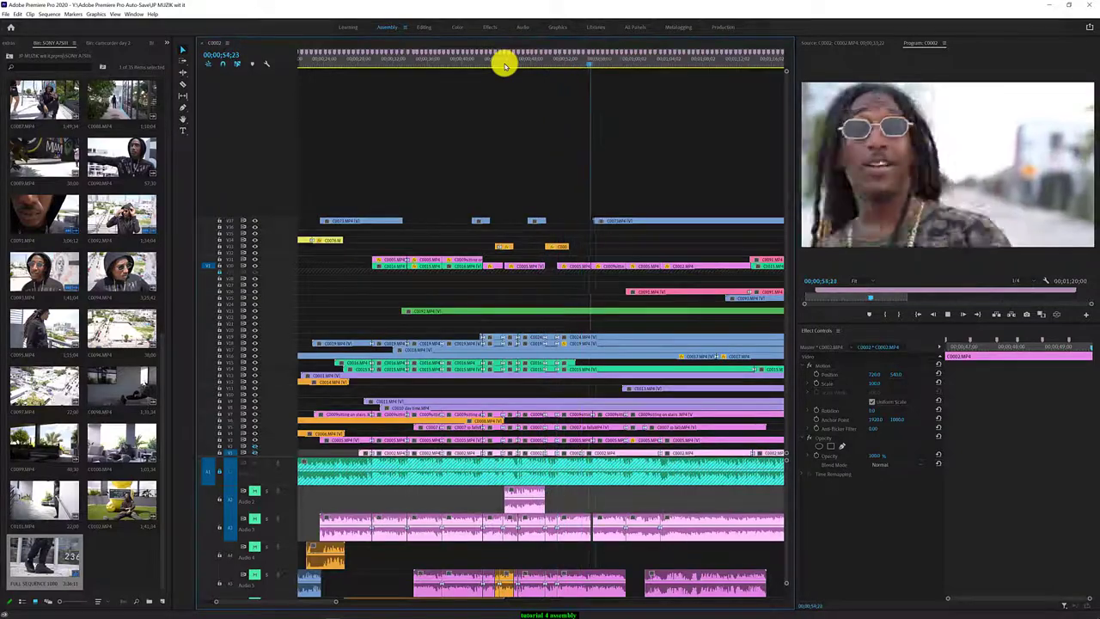
# Adjust the top-track clip's start point and review playback from about 59;00
pyautogui.moveTo(593, 221)
pyautogui.mouseDown()
pyautogui.moveTo(636, 221)
pyautogui.moveTo(624, 221)
pyautogui.mouseUp()
pyautogui.press('space')
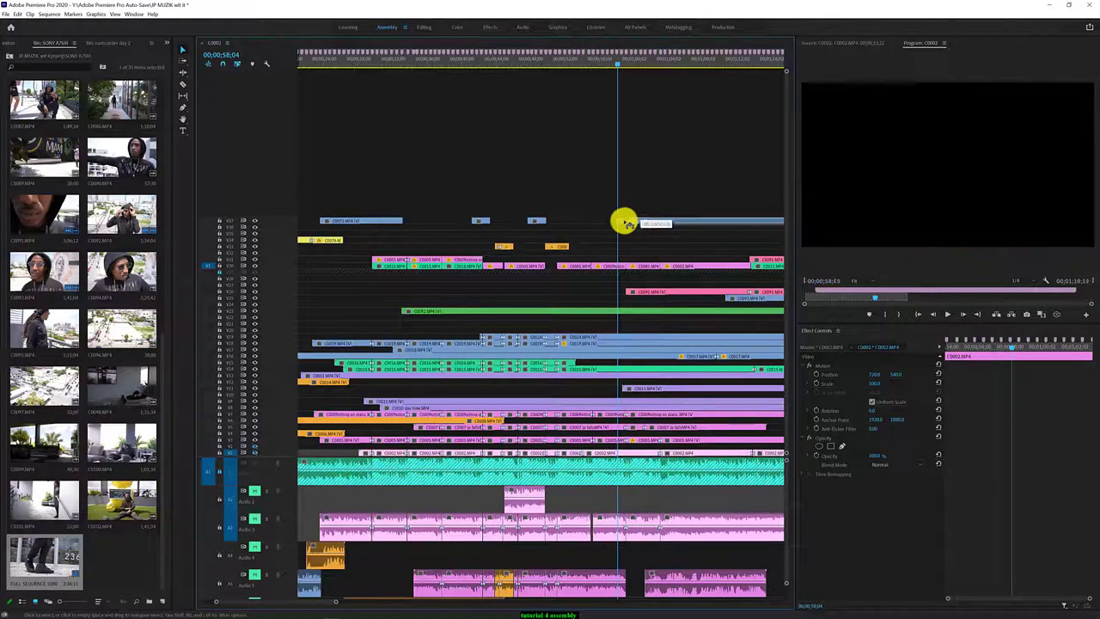
pyautogui.press('space')
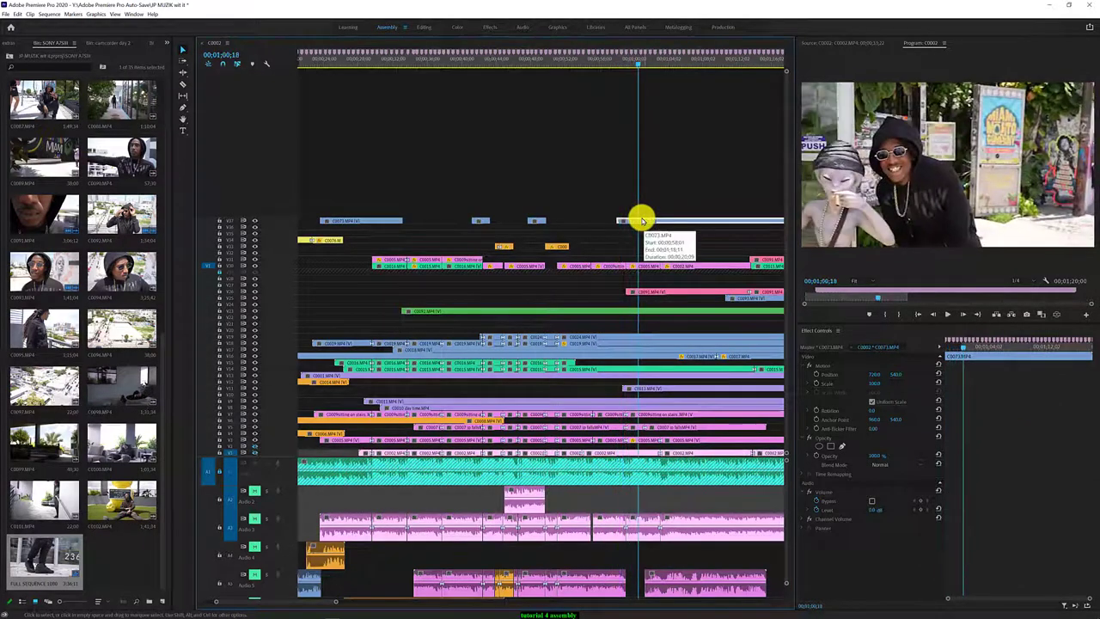
pyautogui.press('space')
pyautogui.click(616, 61)
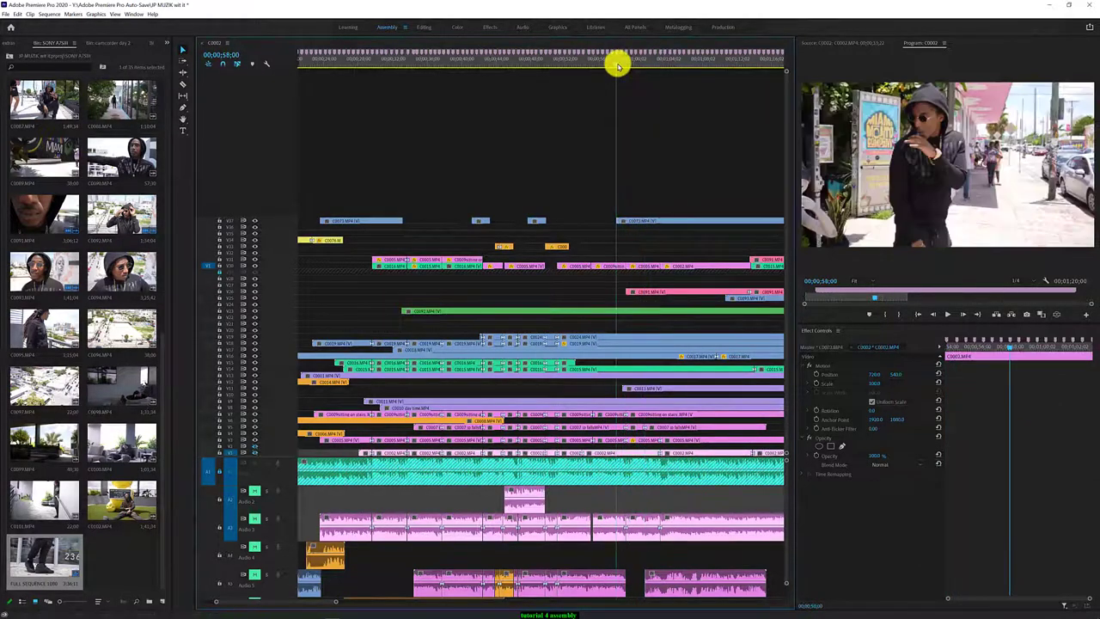
pyautogui.press('space')
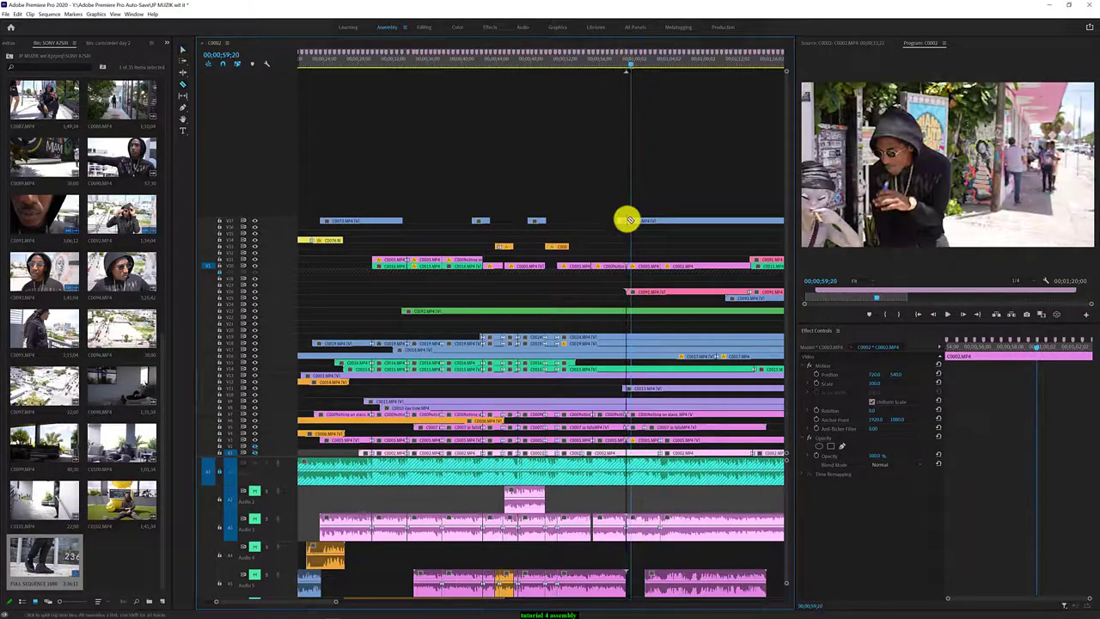
# At about 1;02, switch to the Razor tool (C) and cut the top-track clip
pyautogui.moveTo(631, 63); pyautogui.dragTo(656, 66)
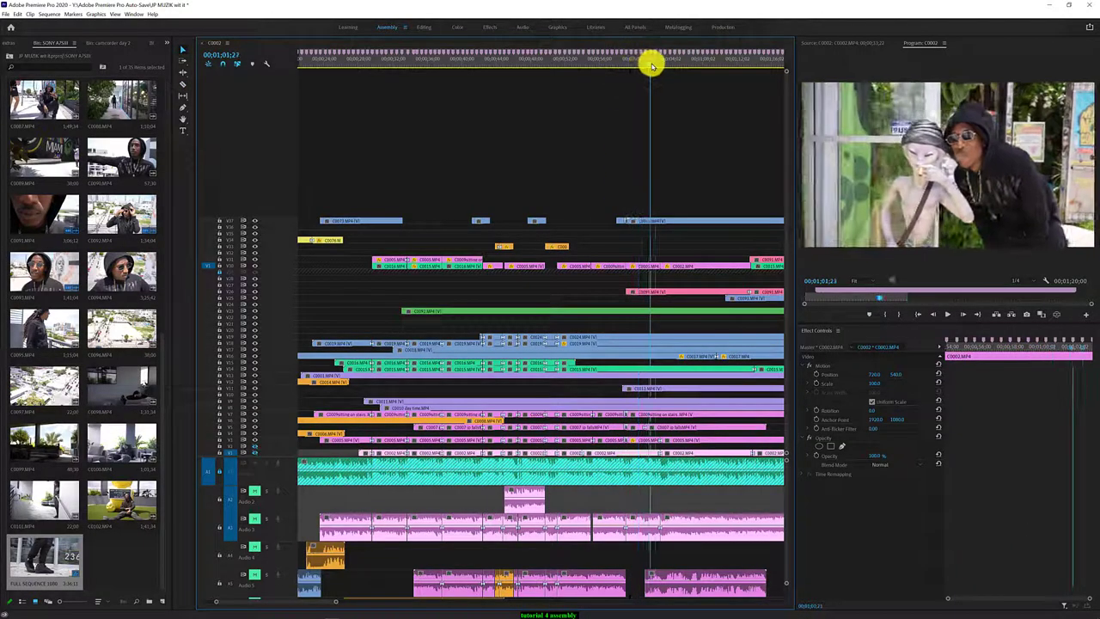
pyautogui.press('c')
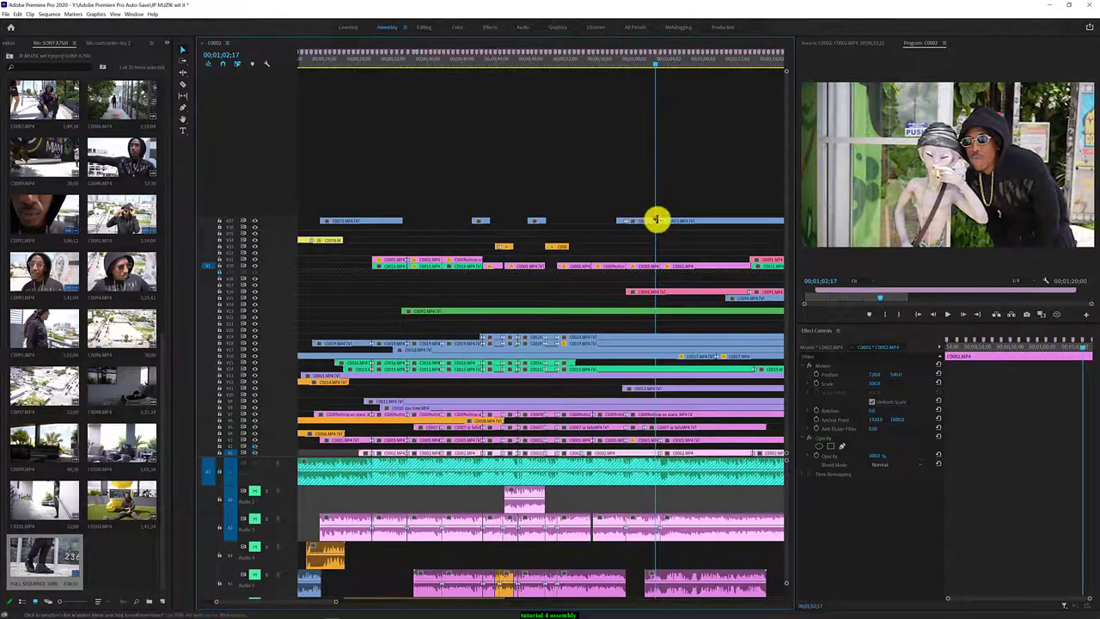
pyautogui.moveTo(656, 220); pyautogui.dragTo(693, 215)
pyautogui.click(610, 61)
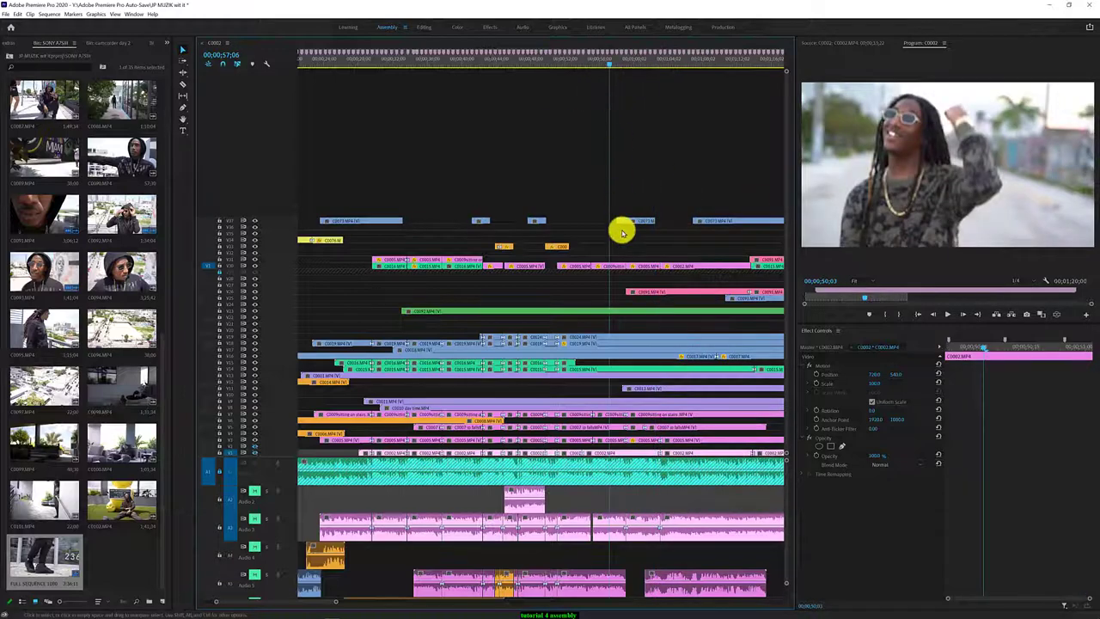
pyautogui.scroll(3, 623, 232)
# Give the blue top-track C0073 clip a new, slower speed in Clip Speed / Duration
pyautogui.hotkey('ctrl', 'r')
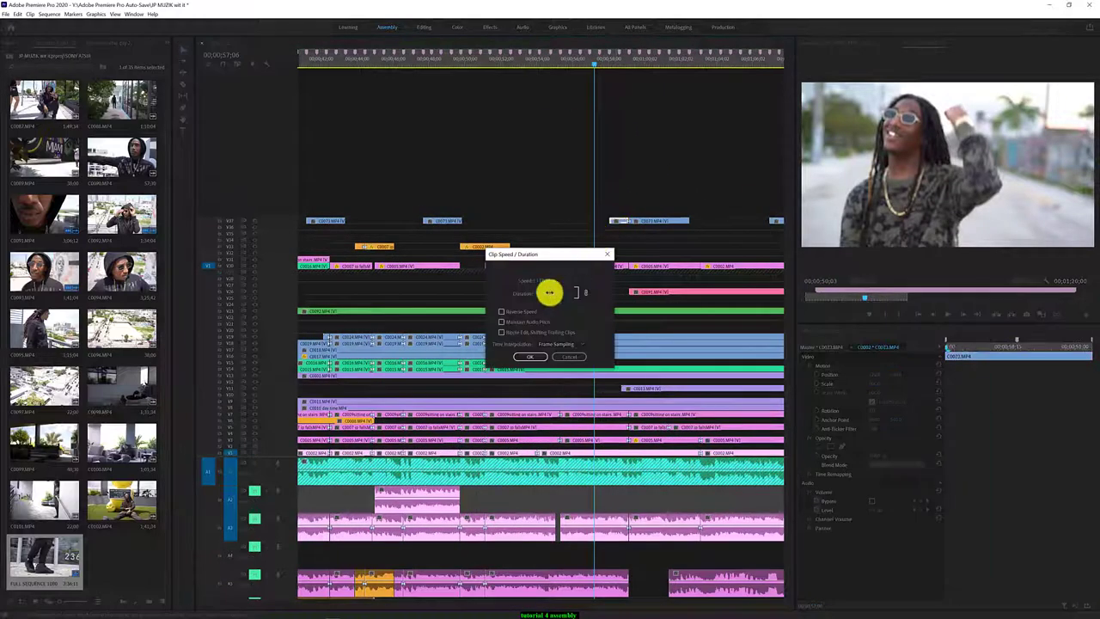
pyautogui.click(537, 356)
pyautogui.press('space')
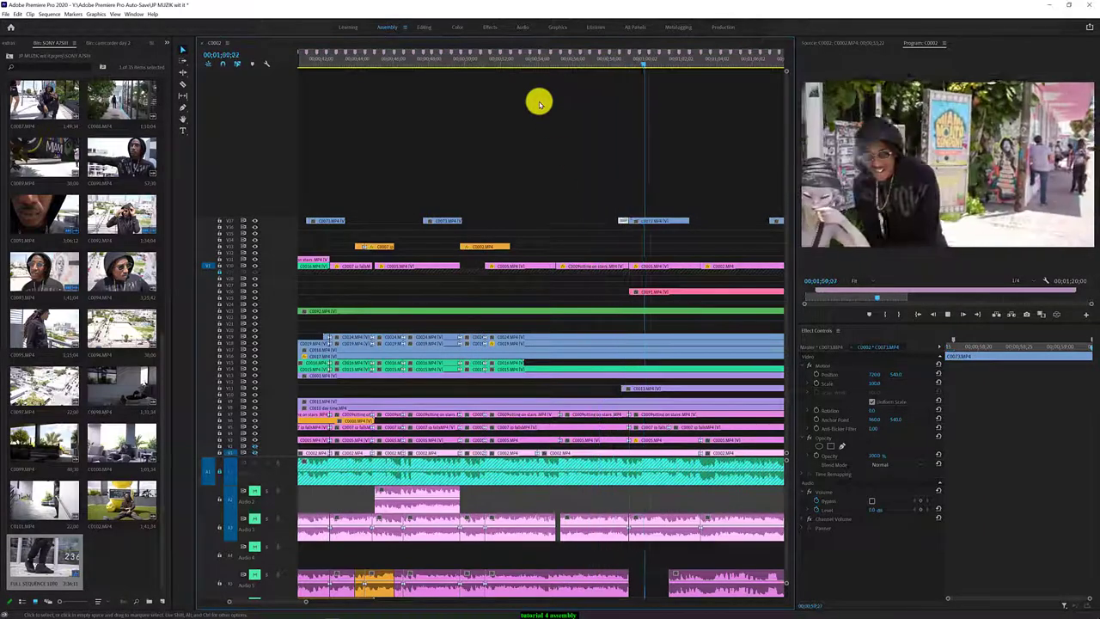
pyautogui.press('space')
pyautogui.click(653, 222)
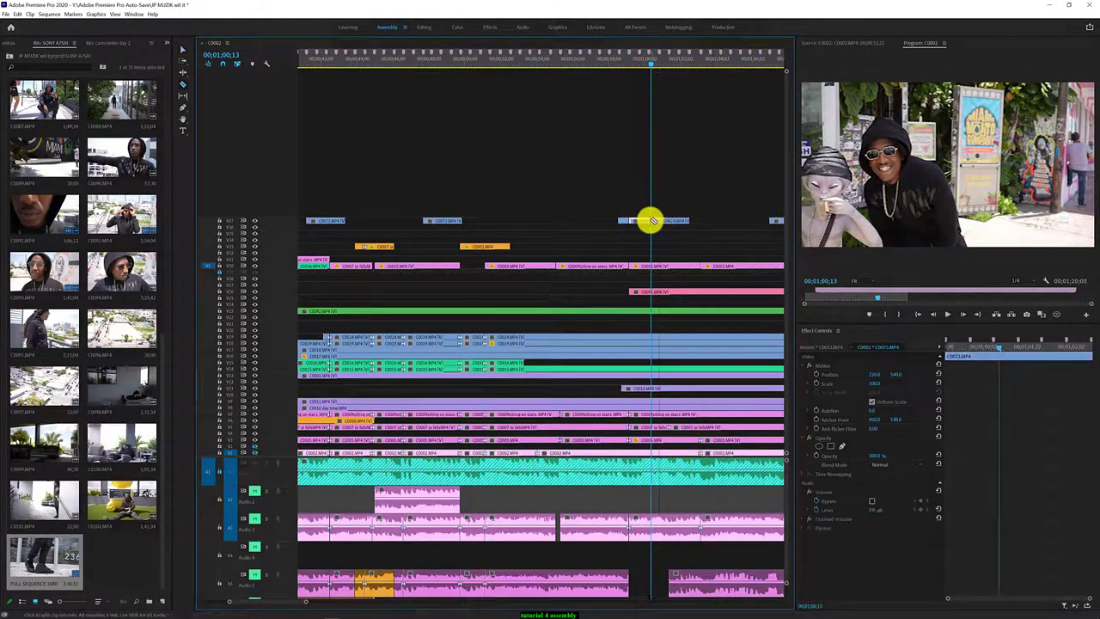
pyautogui.hotkey('ctrl', 'r')
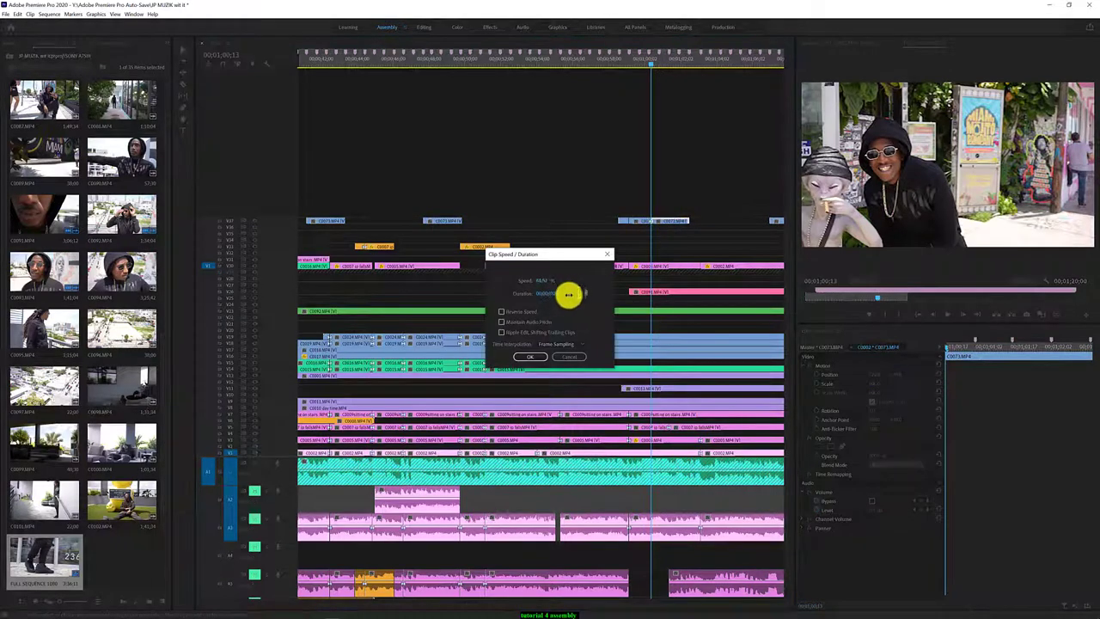
pyautogui.click(533, 356)
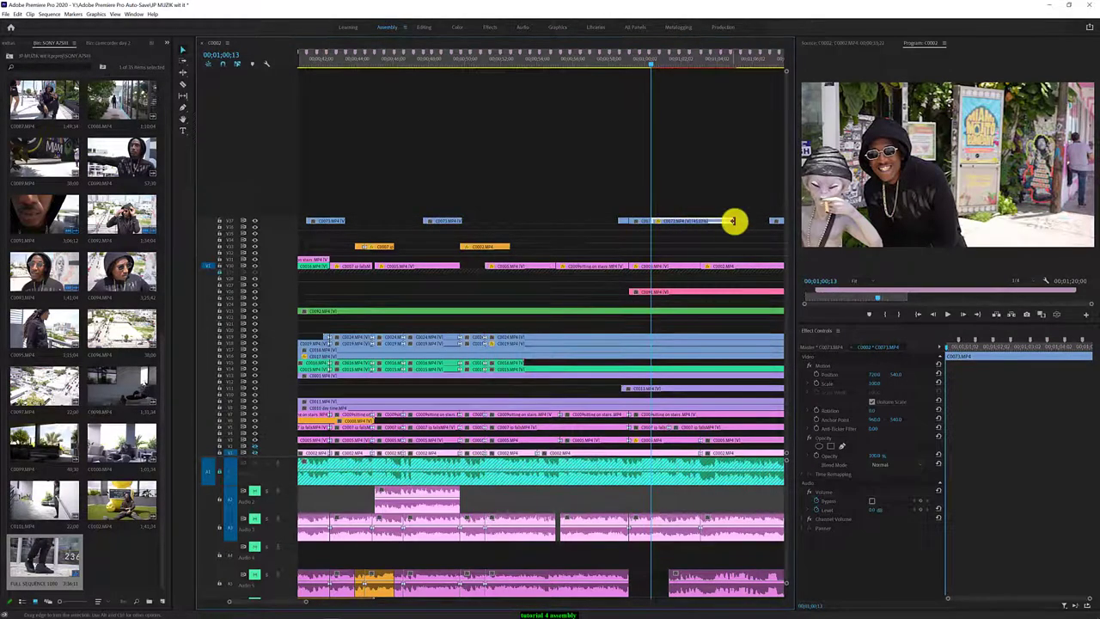
# Shorten the blue clip's end and play back the trimmed section to 1;08;17
pyautogui.moveTo(733, 221); pyautogui.dragTo(685, 189)
pyautogui.click(601, 61)
pyautogui.press('space')
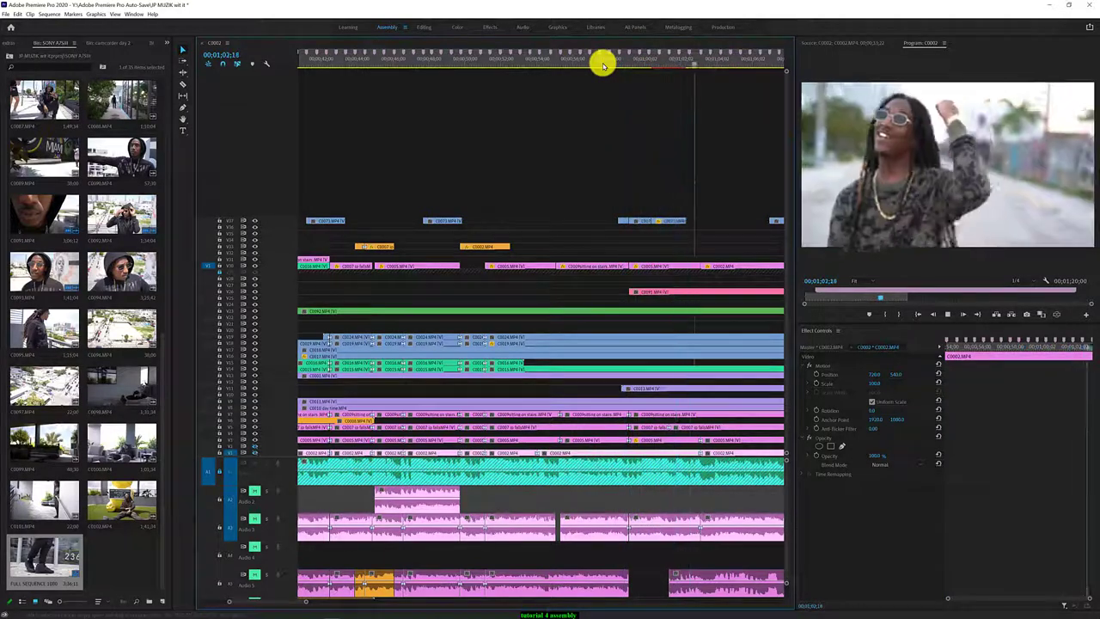
pyautogui.press('space')
pyautogui.click(565, 189)
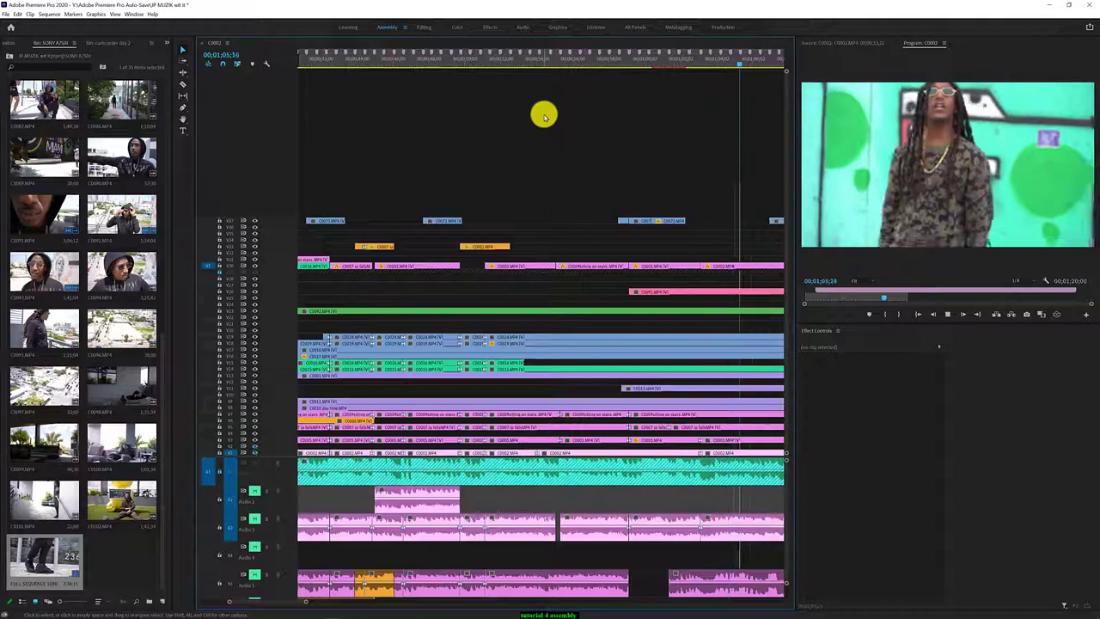
pyautogui.press('space')
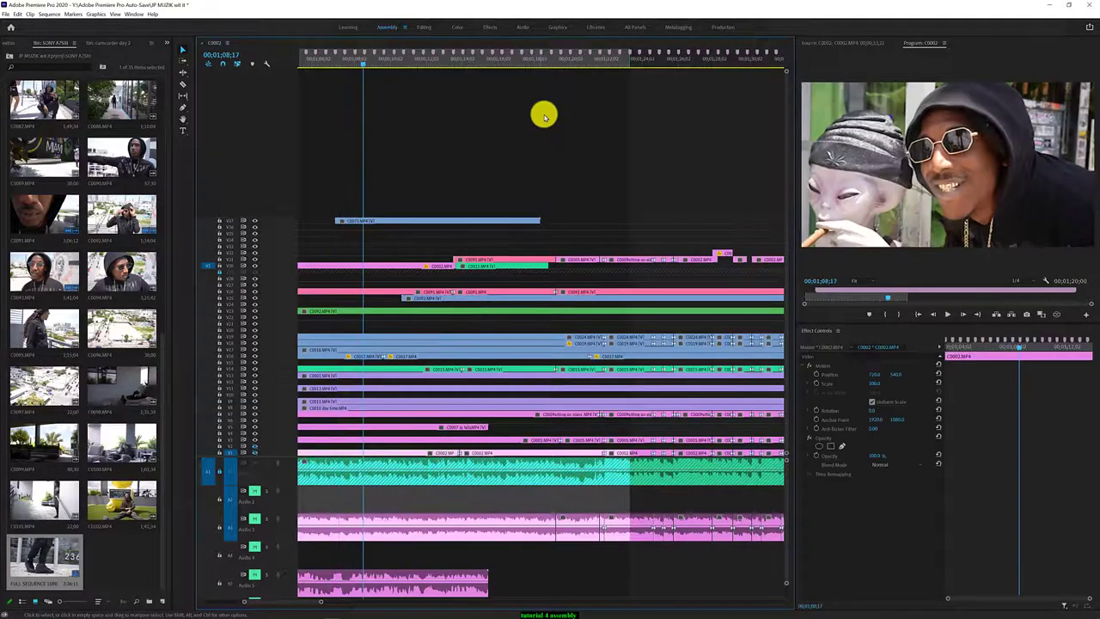
# Play from 1;08;17, scrub back to 1;10;23, and bring up the C0071 clip's Label choices
pyautogui.press('space')
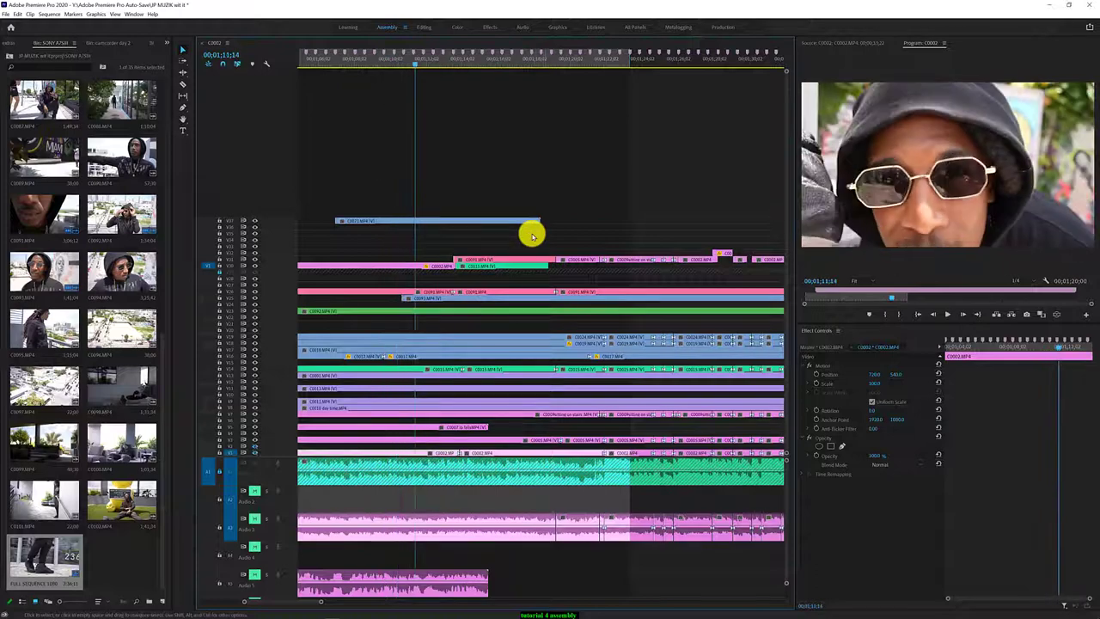
pyautogui.click(485, 65)
pyautogui.moveTo(528, 80); pyautogui.dragTo(404, 92)
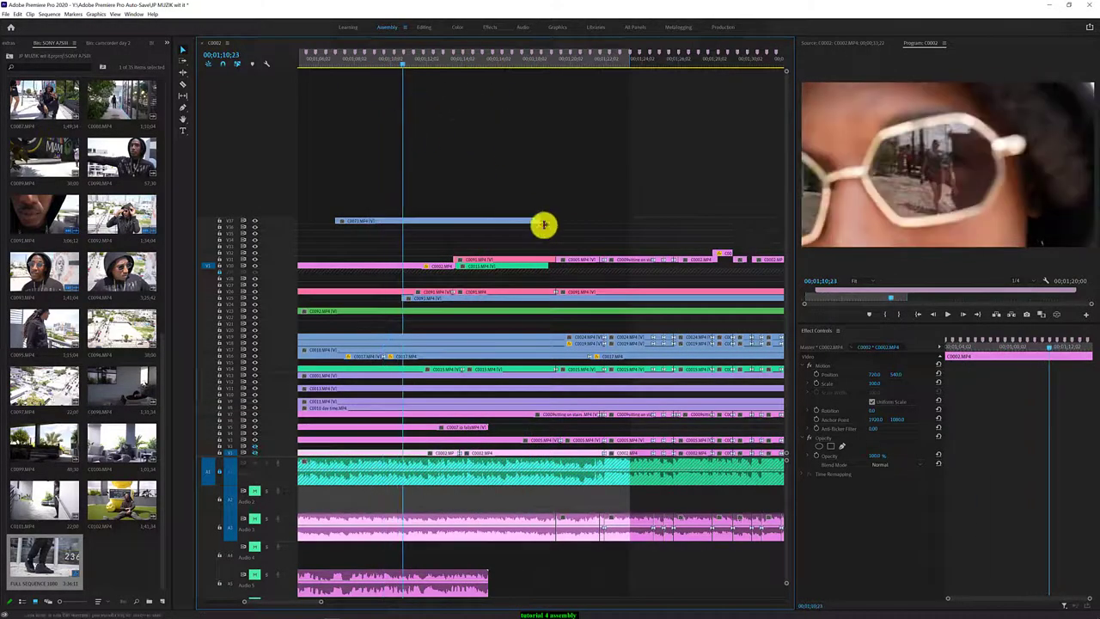
pyautogui.rightClick(501, 219)
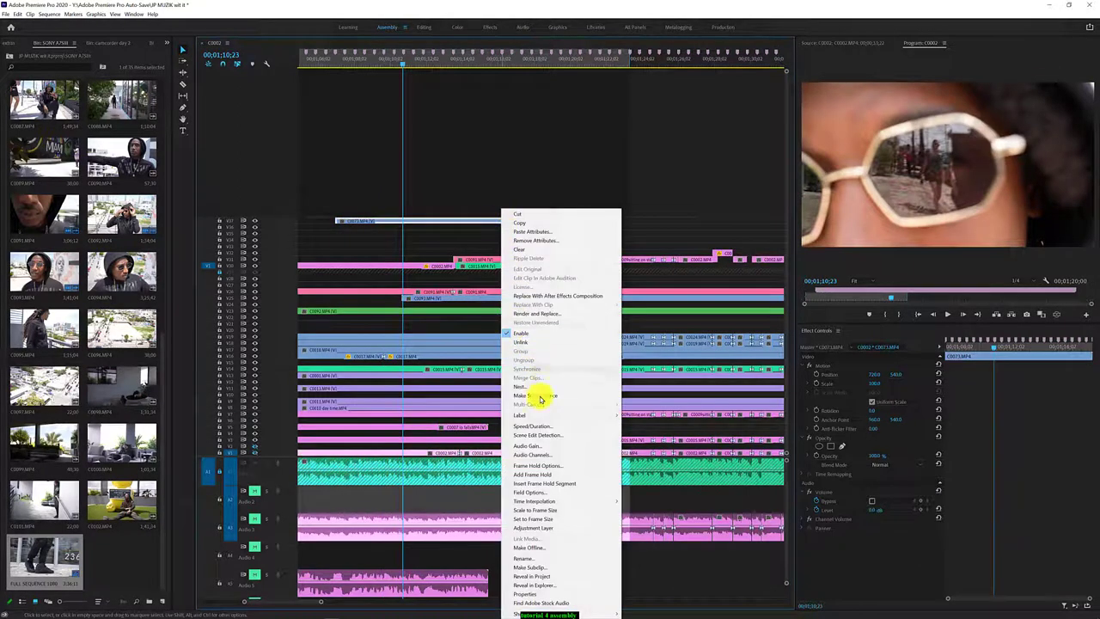
pyautogui.moveTo(544, 415)
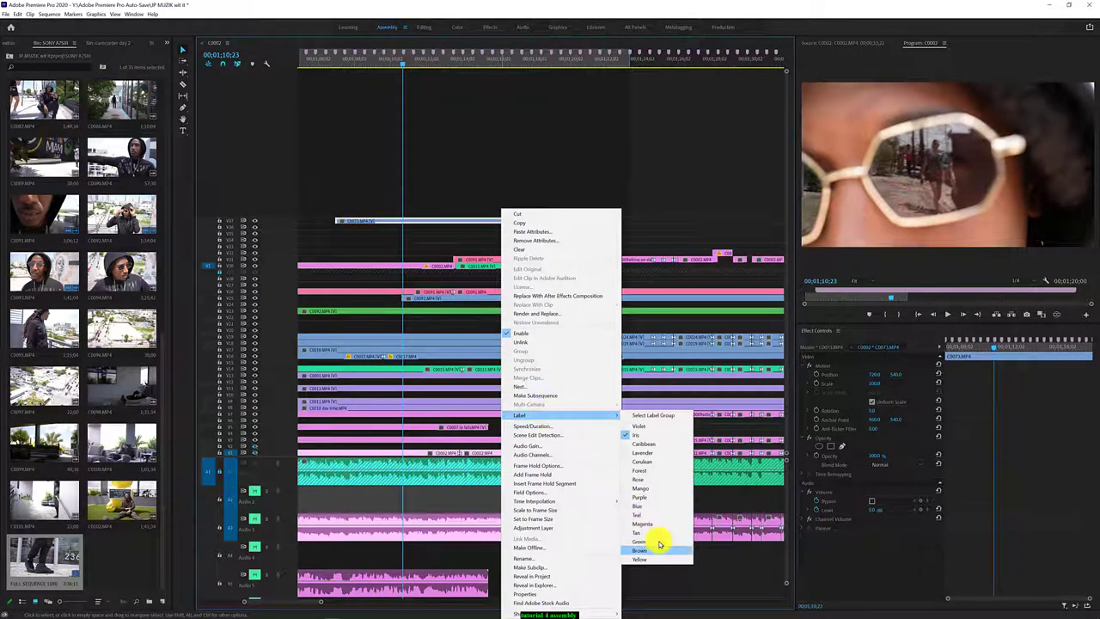
# Label the C0071 clip Cerulean and drag its right edge left to shorten it
pyautogui.click(666, 462)
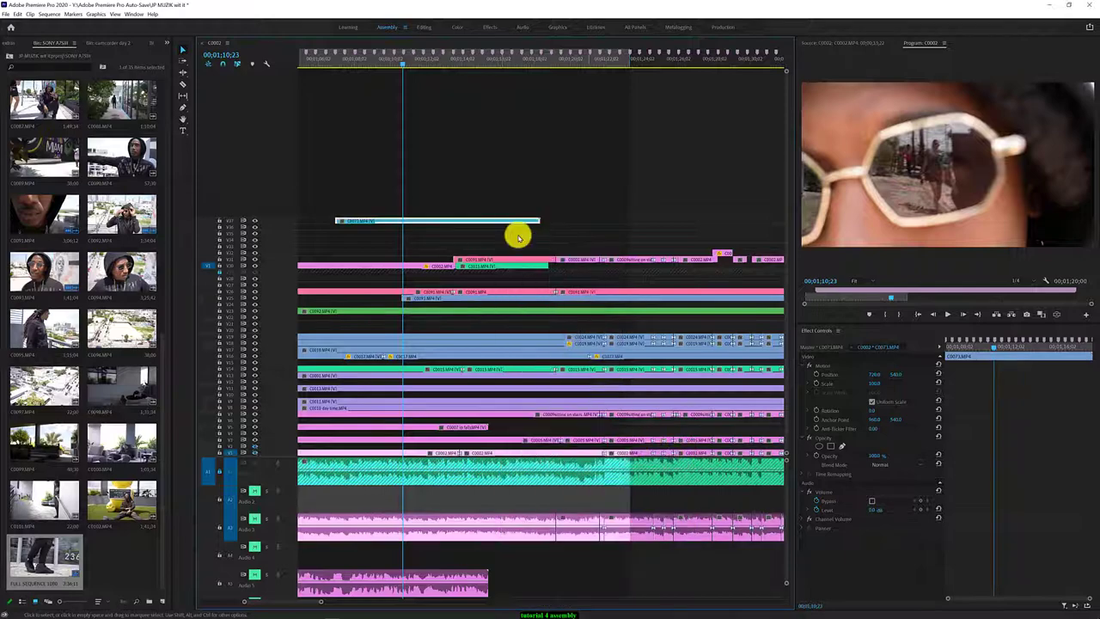
pyautogui.click(498, 205)
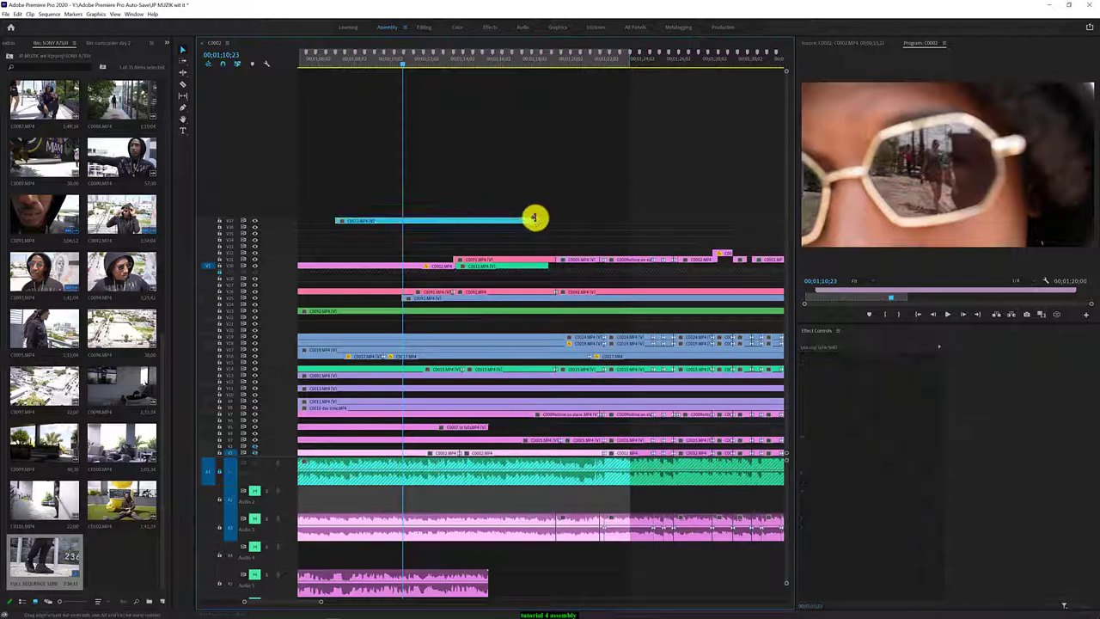
pyautogui.moveTo(533, 217); pyautogui.dragTo(428, 217)
pyautogui.moveTo(400, 74)
pyautogui.mouseDown()
pyautogui.moveTo(472, 79)
pyautogui.moveTo(252, 89)
pyautogui.mouseUp()
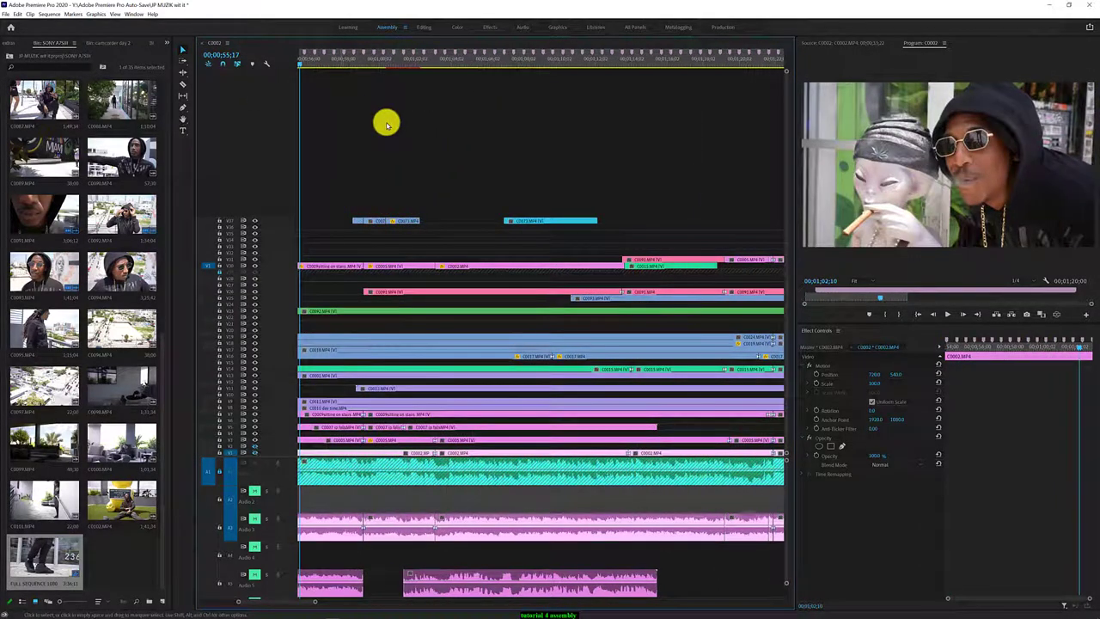
# Play back the trimmed section, stopping at 1;06;21, 1;10;01 and 1;17;11
pyautogui.press('space')
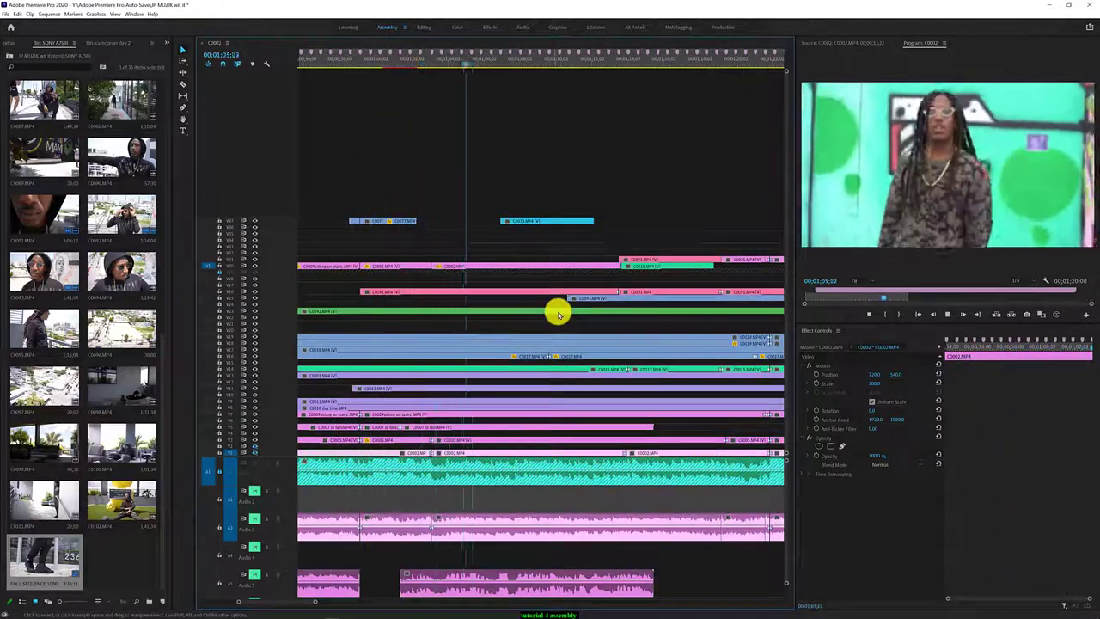
pyautogui.click(554, 267)
pyautogui.press('space')
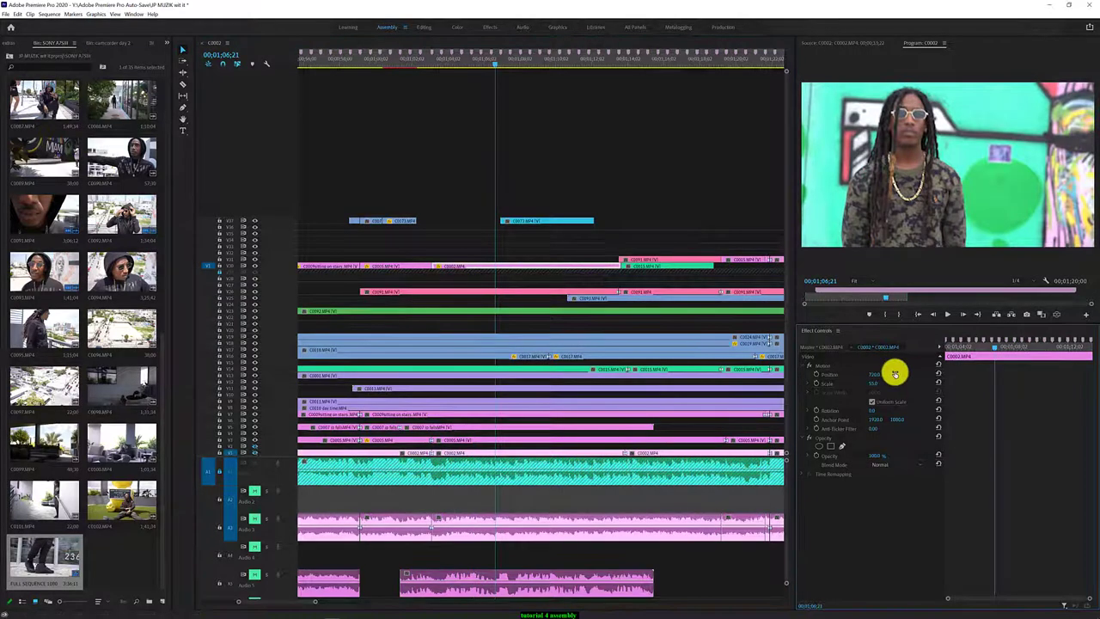
pyautogui.press('space')
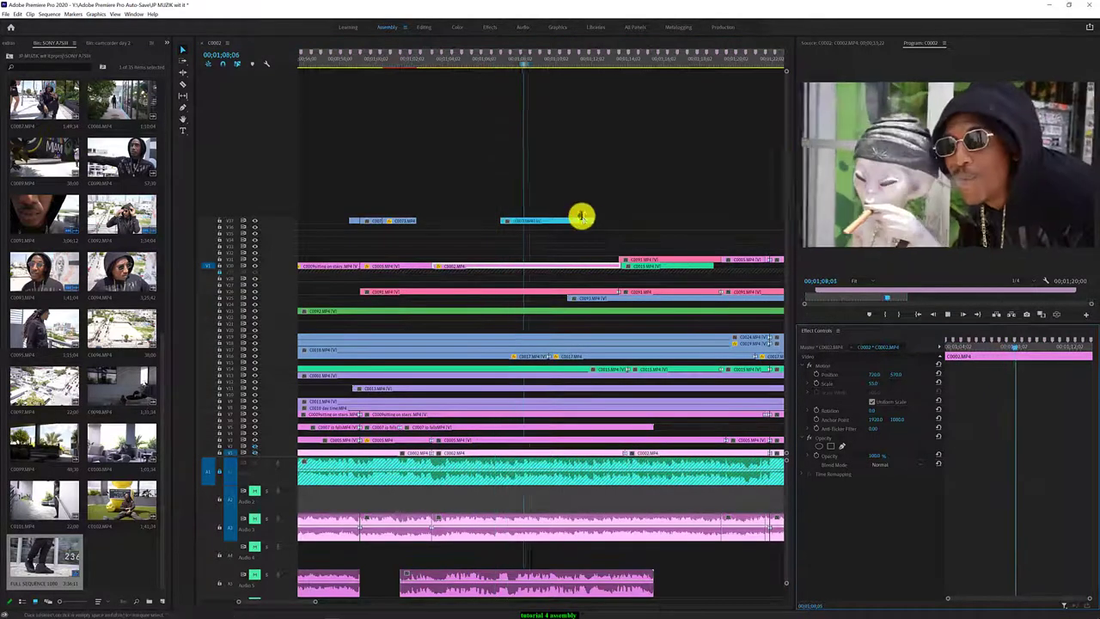
pyautogui.press('space')
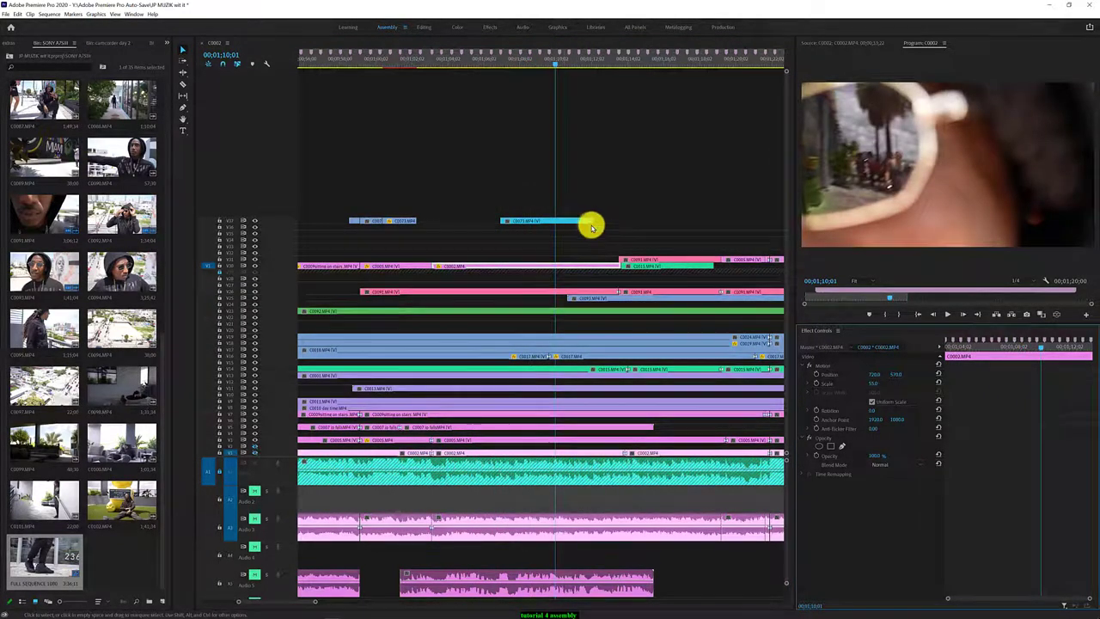
pyautogui.press('space')
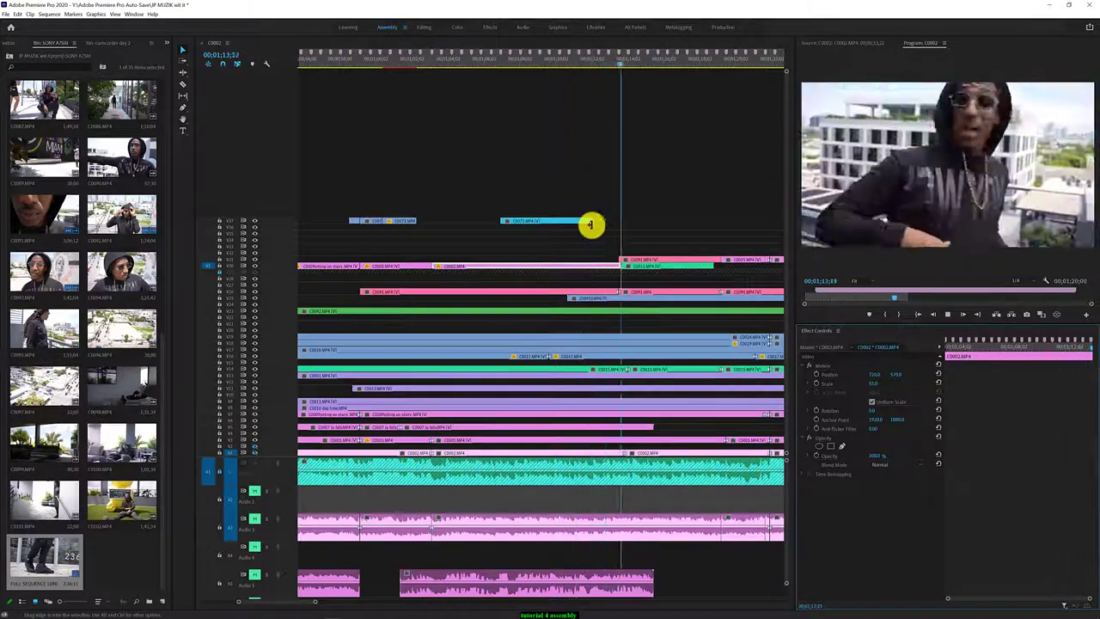
pyautogui.press('space')
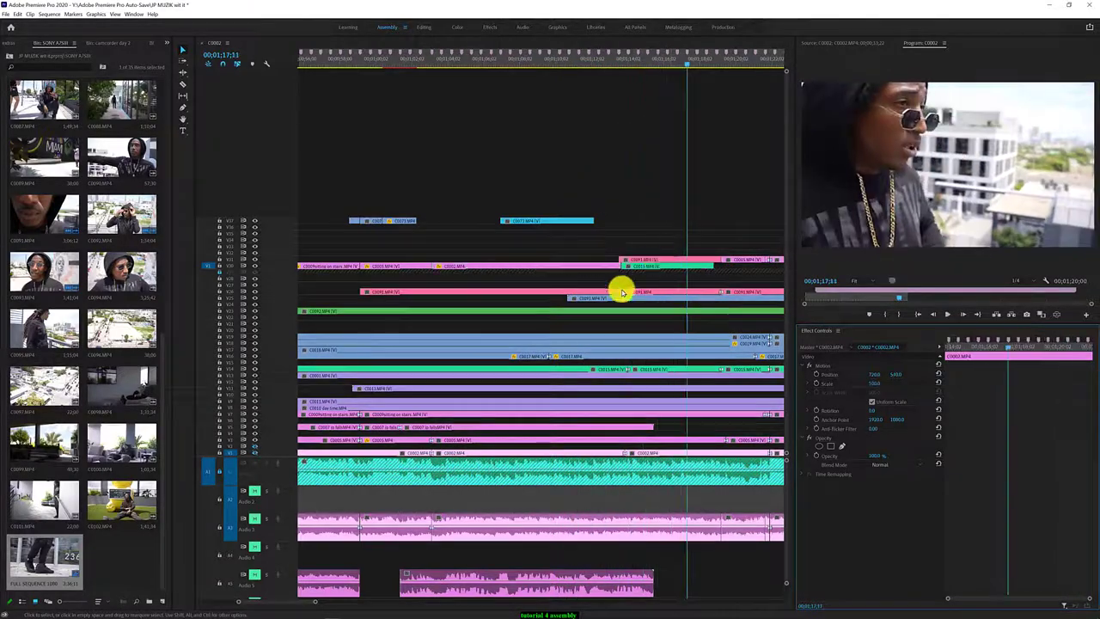
# Stop at 1;23;07, select the C0009 clip, and nudge its position in the frame
pyautogui.moveTo(240, 604); pyautogui.dragTo(211, 599)
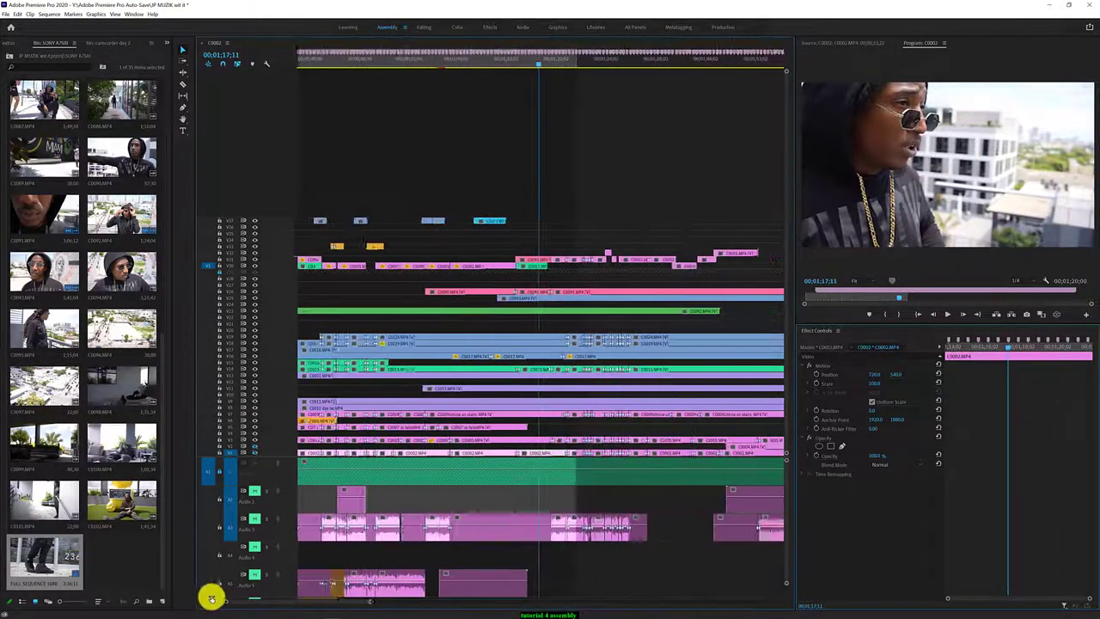
pyautogui.press('space')
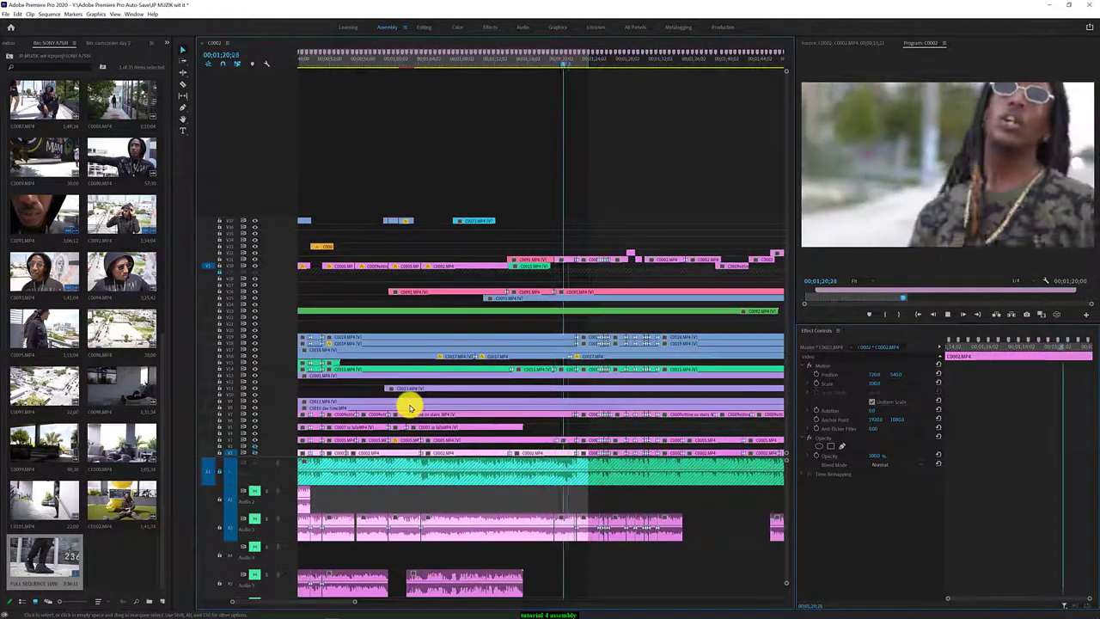
pyautogui.press('space')
pyautogui.press('=')
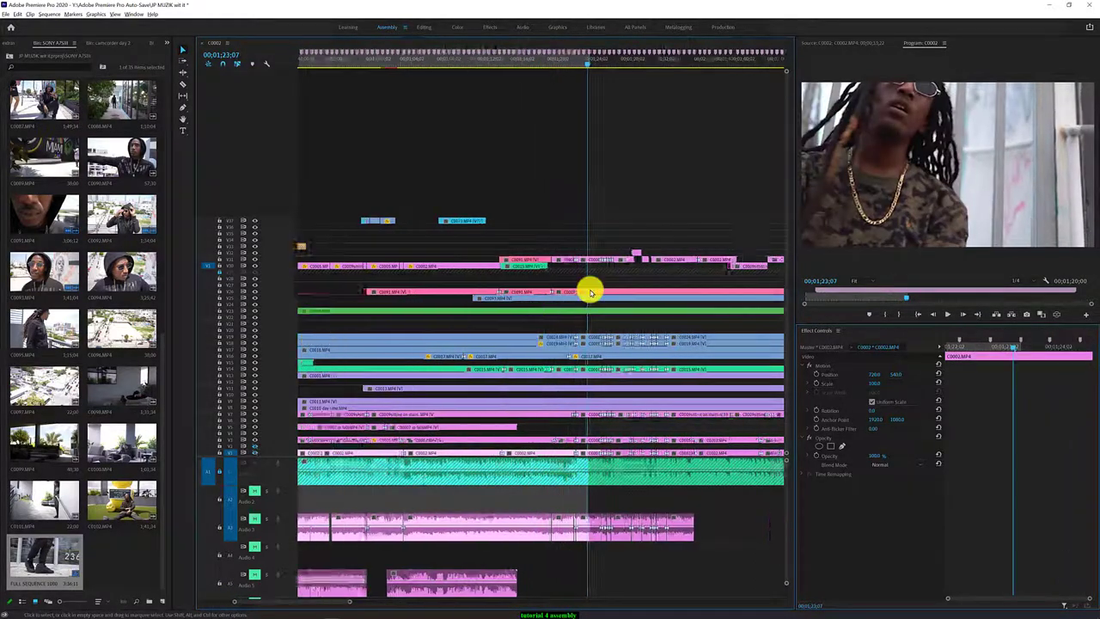
pyautogui.click(596, 260)
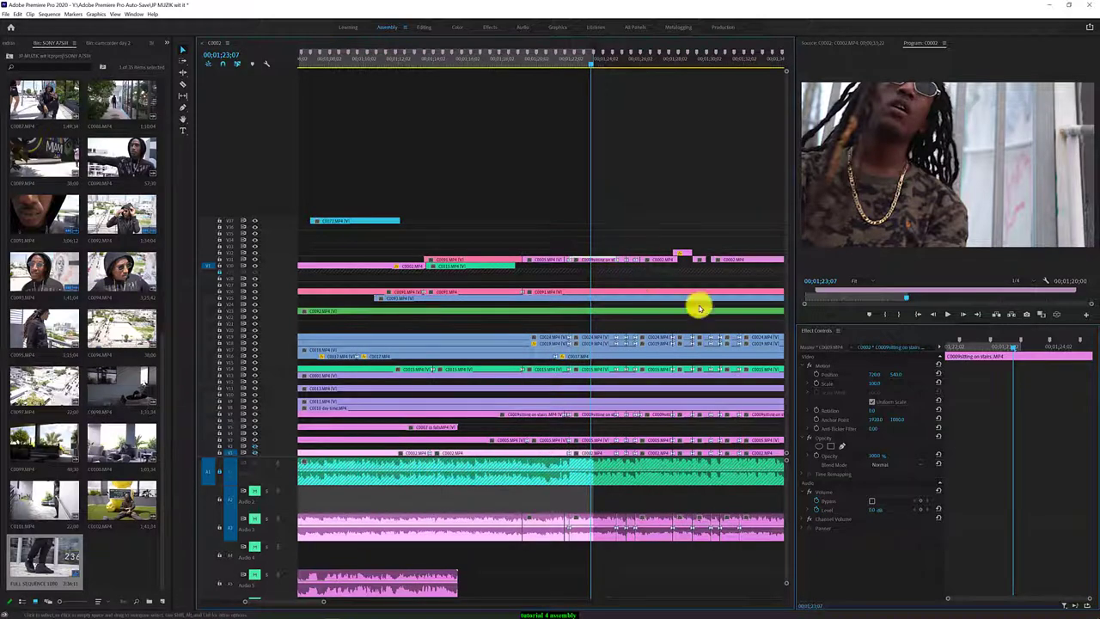
pyautogui.moveTo(871, 383); pyautogui.dragTo(858, 386)
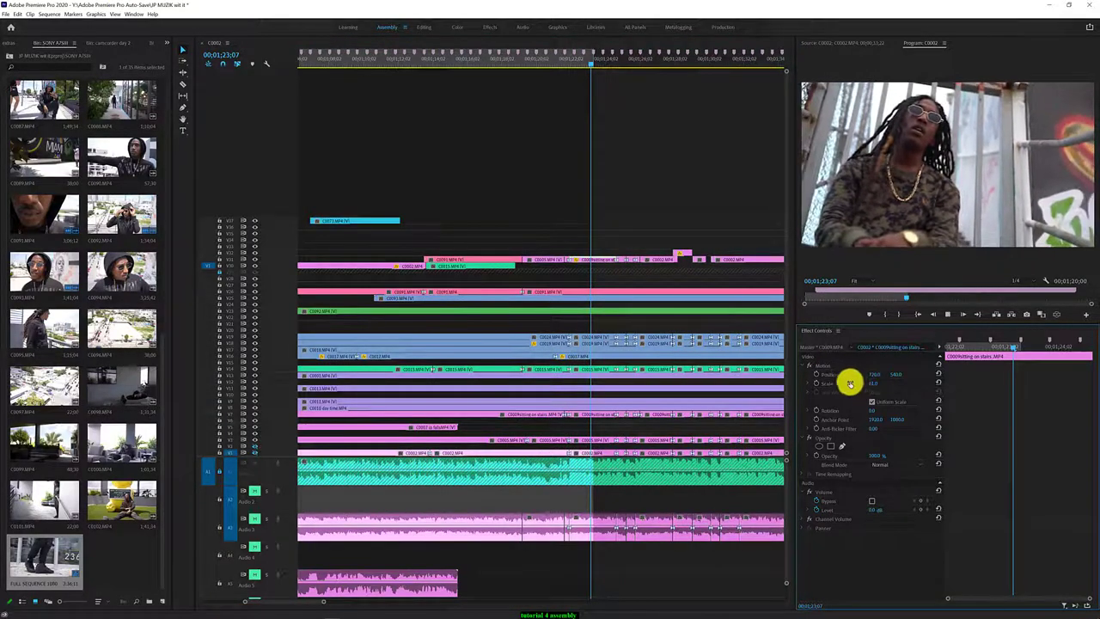
# Scale the C0009 shot down from 300 to 53 at 1;25;18
pyautogui.press('space')
pyautogui.click(631, 270)
pyautogui.press('=')
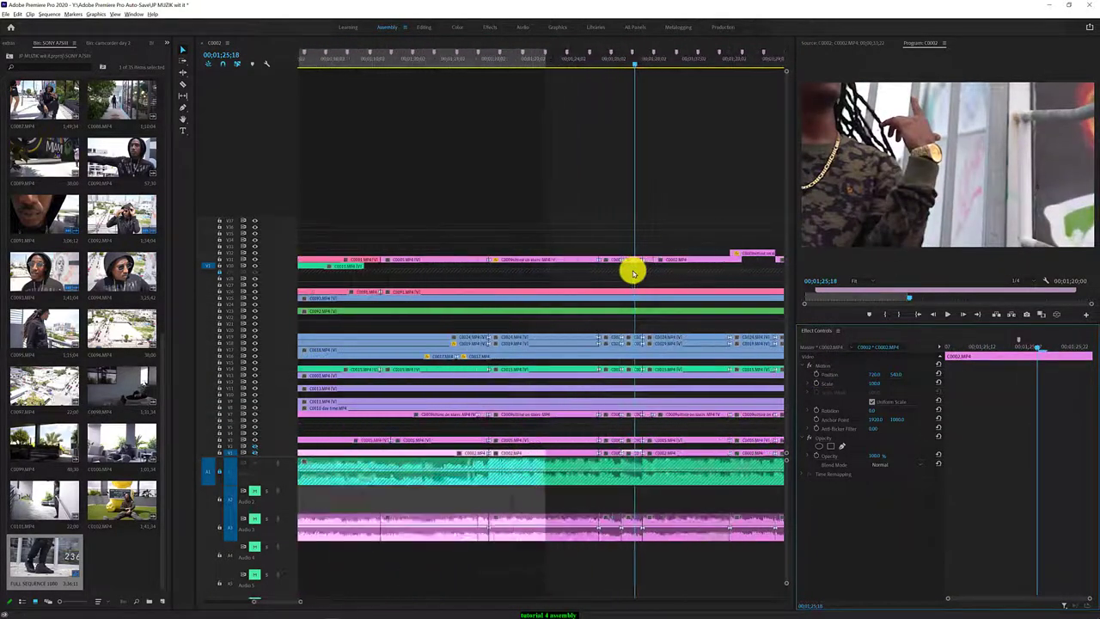
pyautogui.click(627, 259)
pyautogui.moveTo(873, 383)
pyautogui.mouseDown()
pyautogui.moveTo(898, 378)
pyautogui.moveTo(876, 383)
pyautogui.mouseUp()
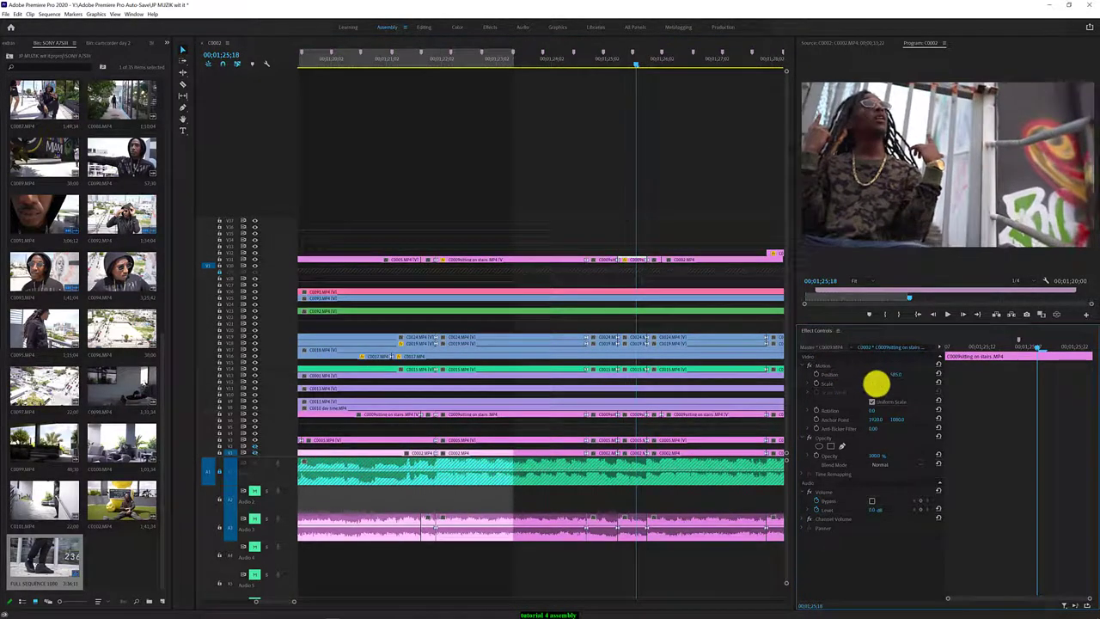
# Shift the stairs shot's Position X to 909.0 so the full face shows, then replay
pyautogui.click(600, 62)
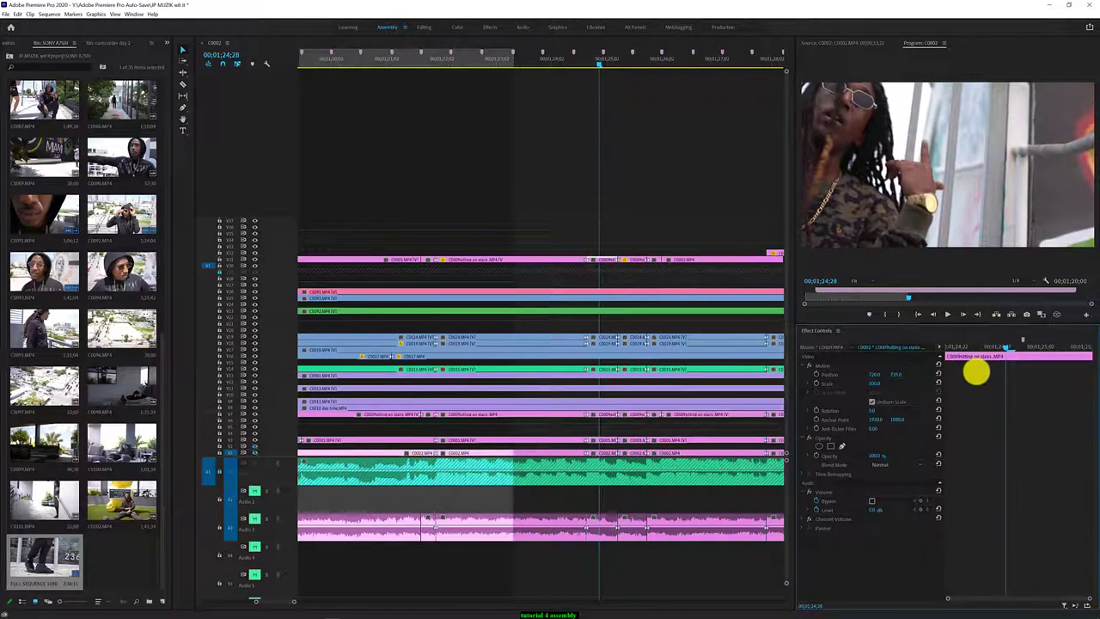
pyautogui.click(651, 64)
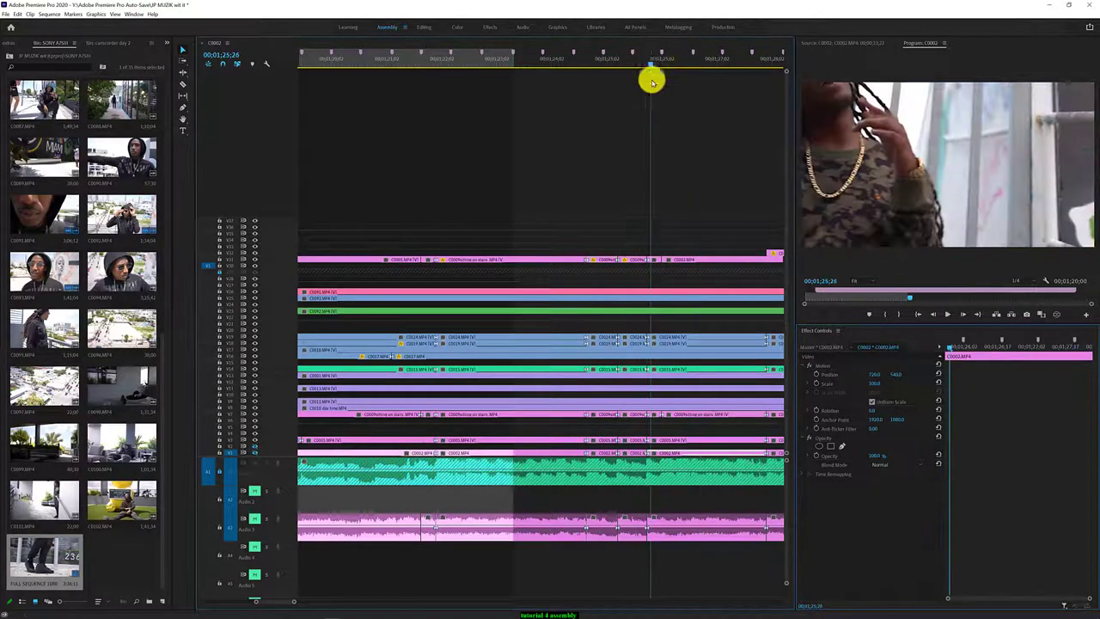
pyautogui.click(653, 259)
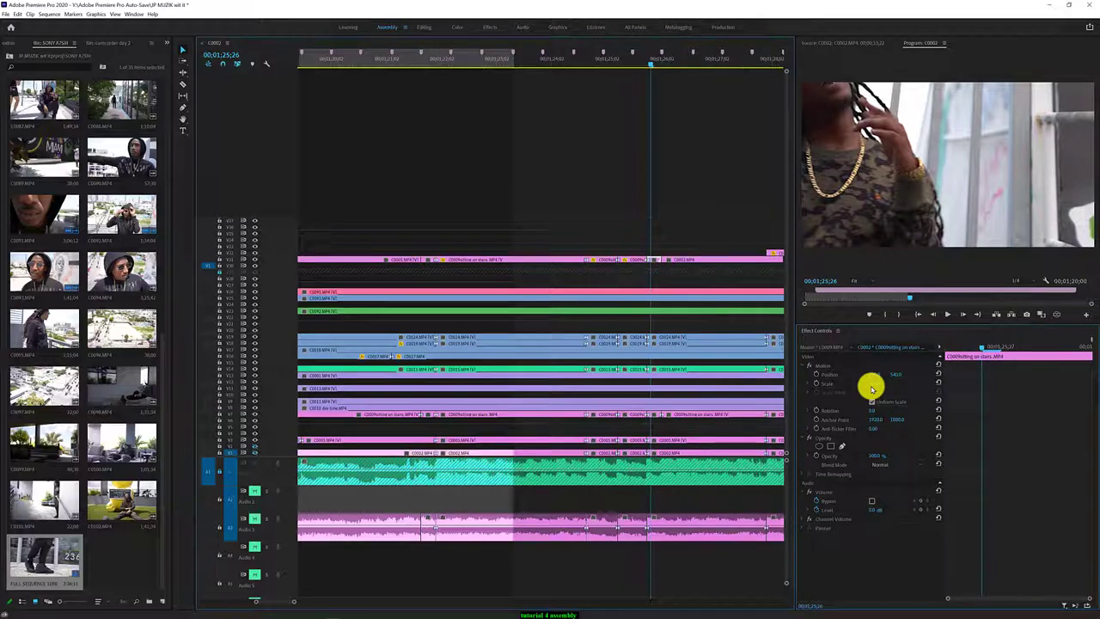
pyautogui.moveTo(871, 389); pyautogui.dragTo(1038, 397)
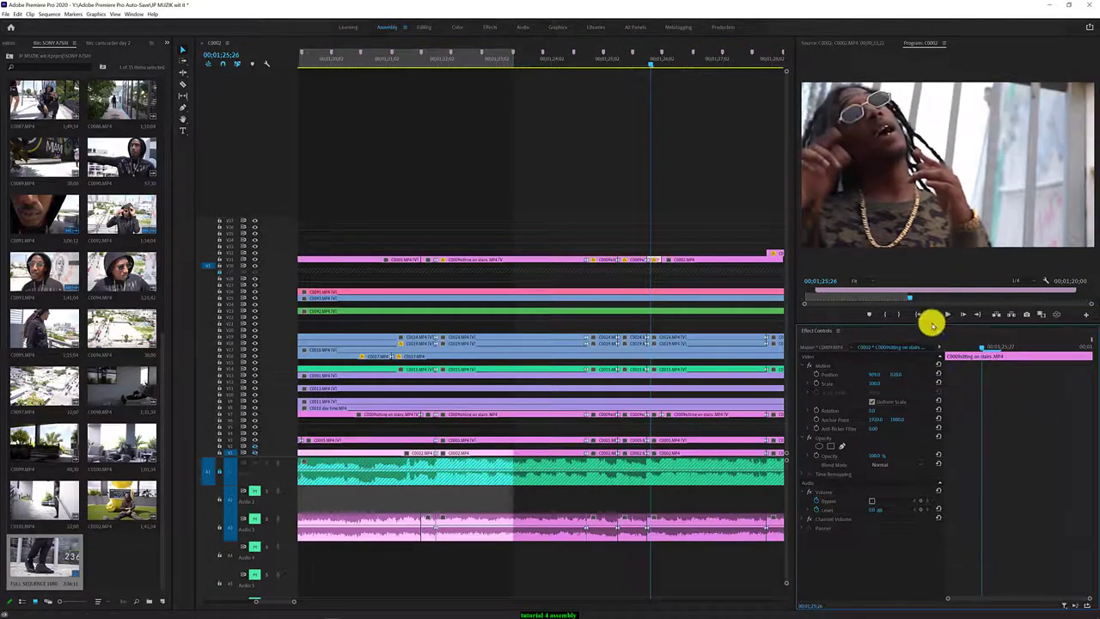
pyautogui.click(564, 66)
pyautogui.press('space')
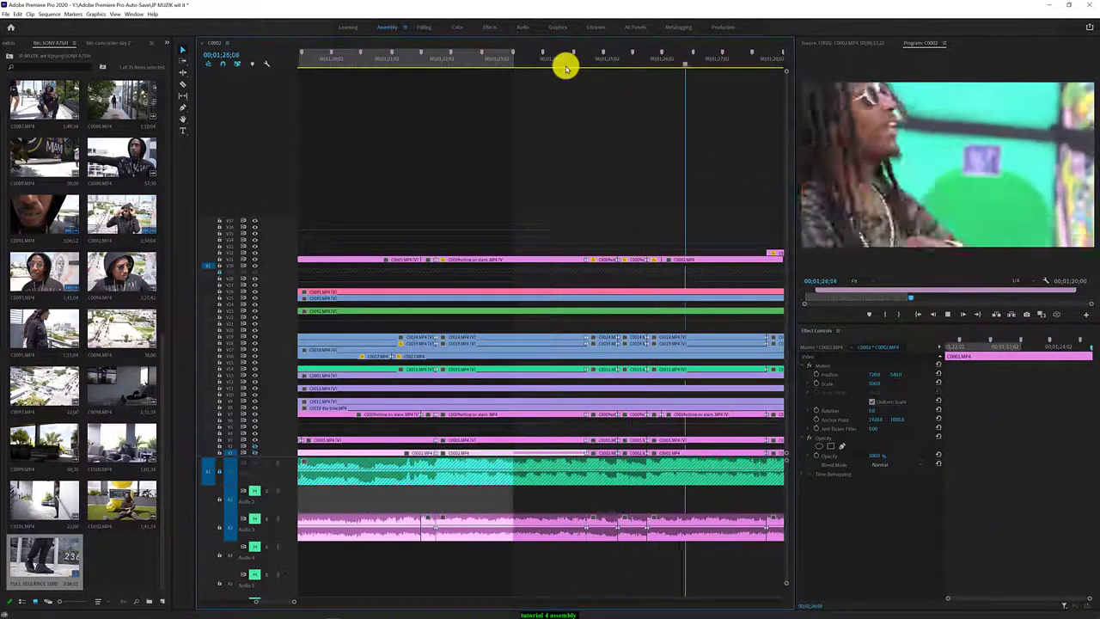
# Park on the C0002 shot and slide its Position X to reframe the performer
pyautogui.press('space')
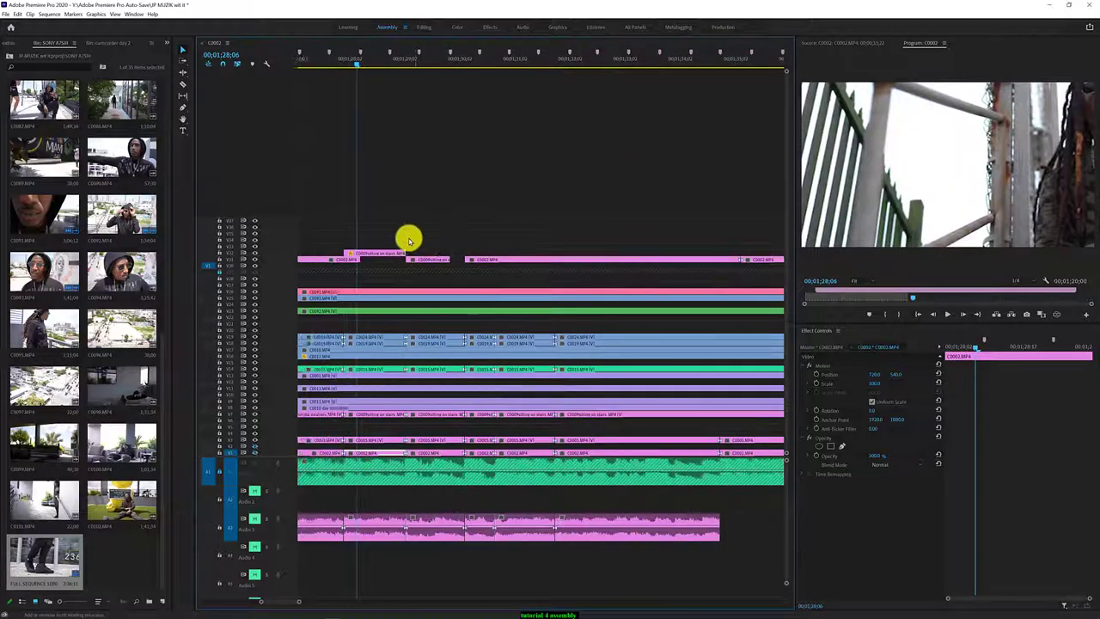
pyautogui.press('space')
pyautogui.click(383, 64)
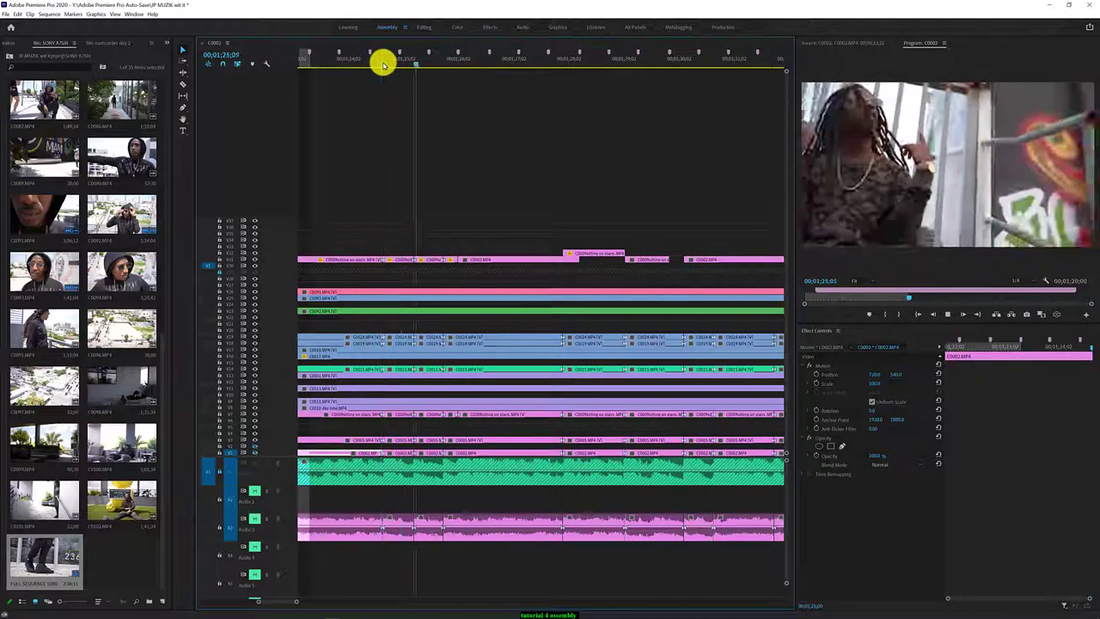
pyautogui.press('space')
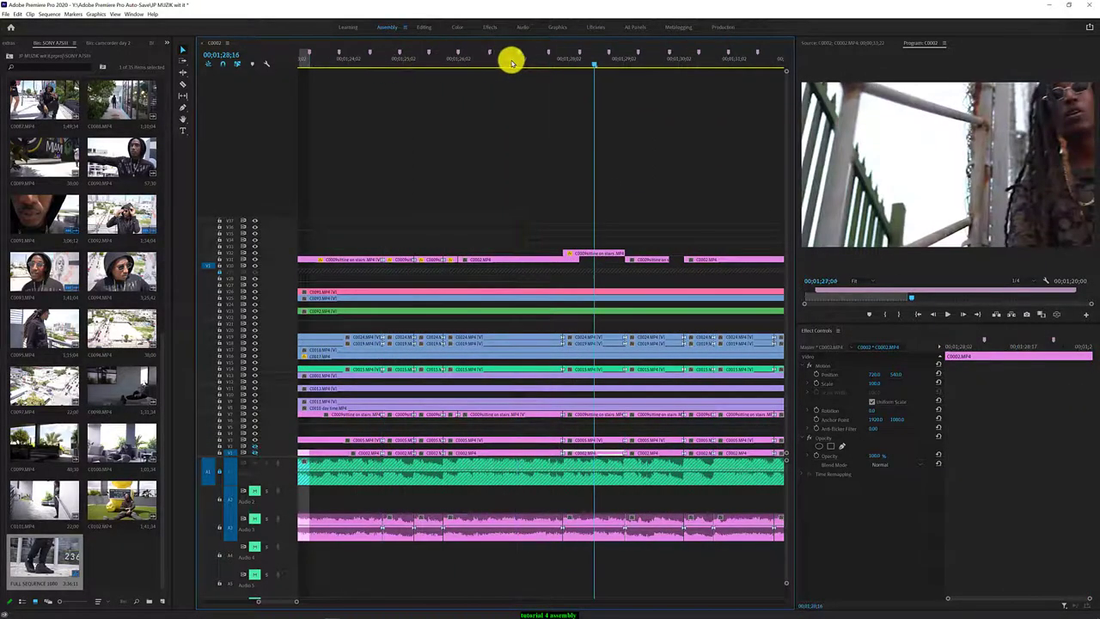
pyautogui.click(527, 62)
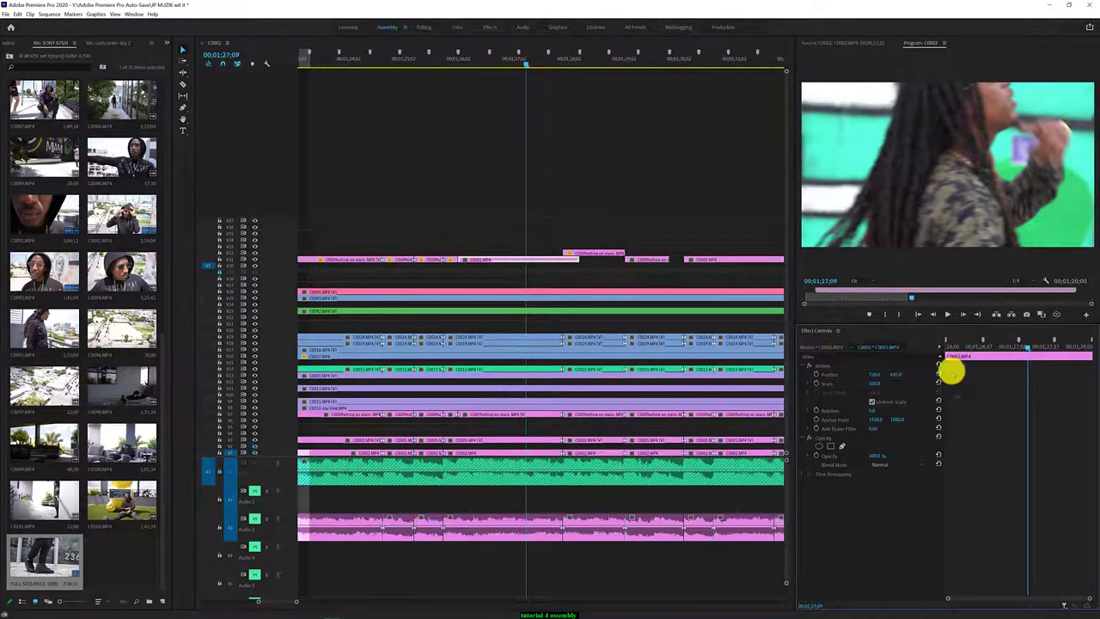
pyautogui.moveTo(874, 375); pyautogui.dragTo(765, 376)
pyautogui.press('space')
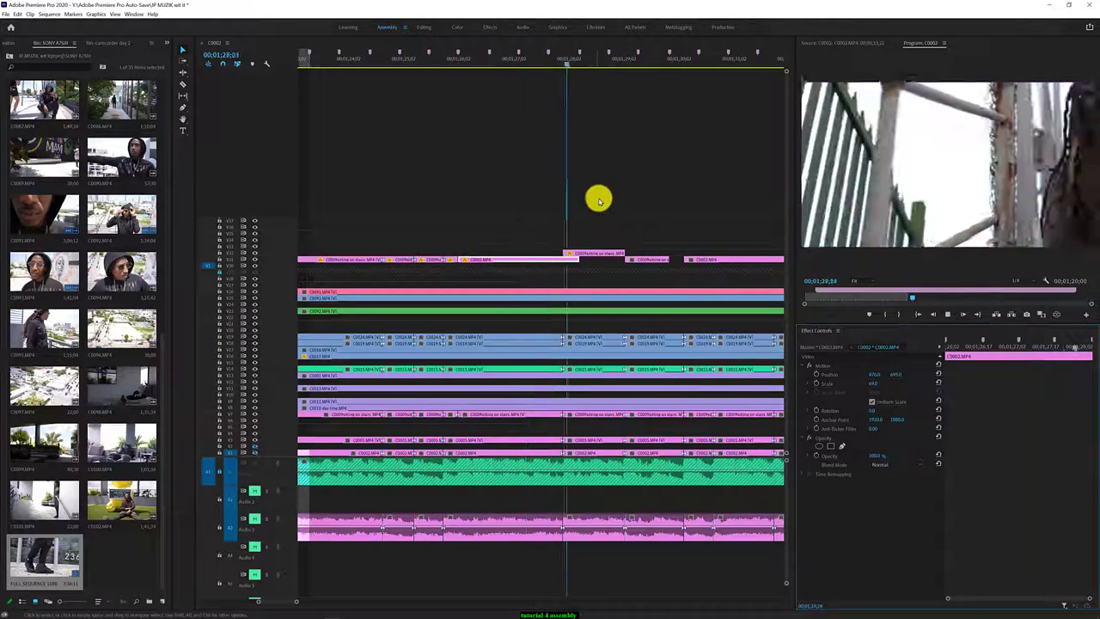
# Replay the section to check the new framing and select the top-track C0009 clip
pyautogui.click(460, 63)
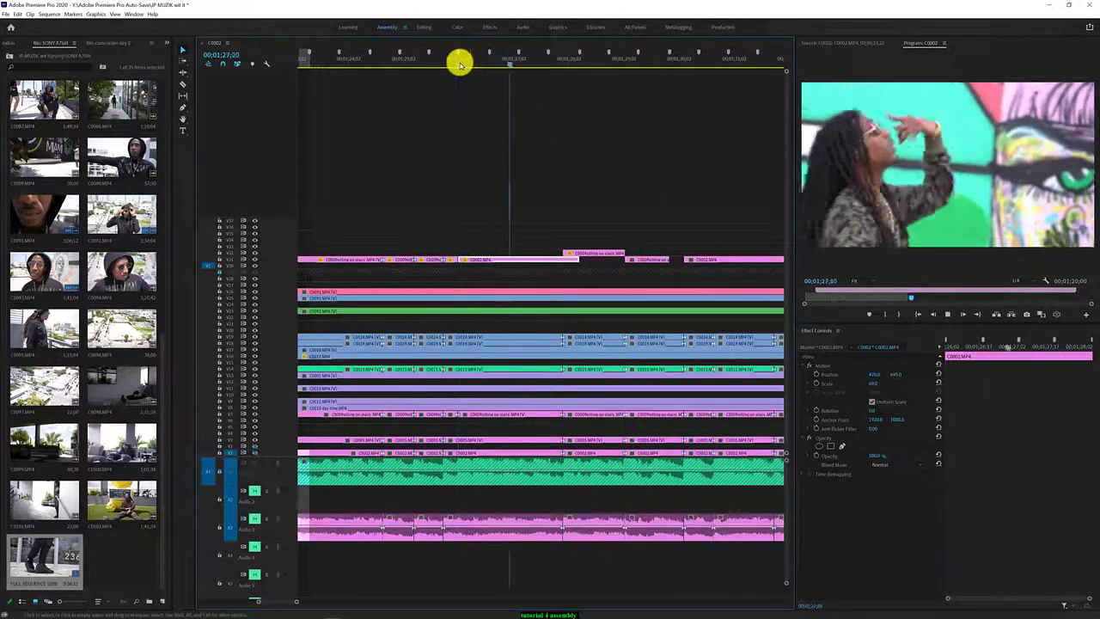
pyautogui.press('space')
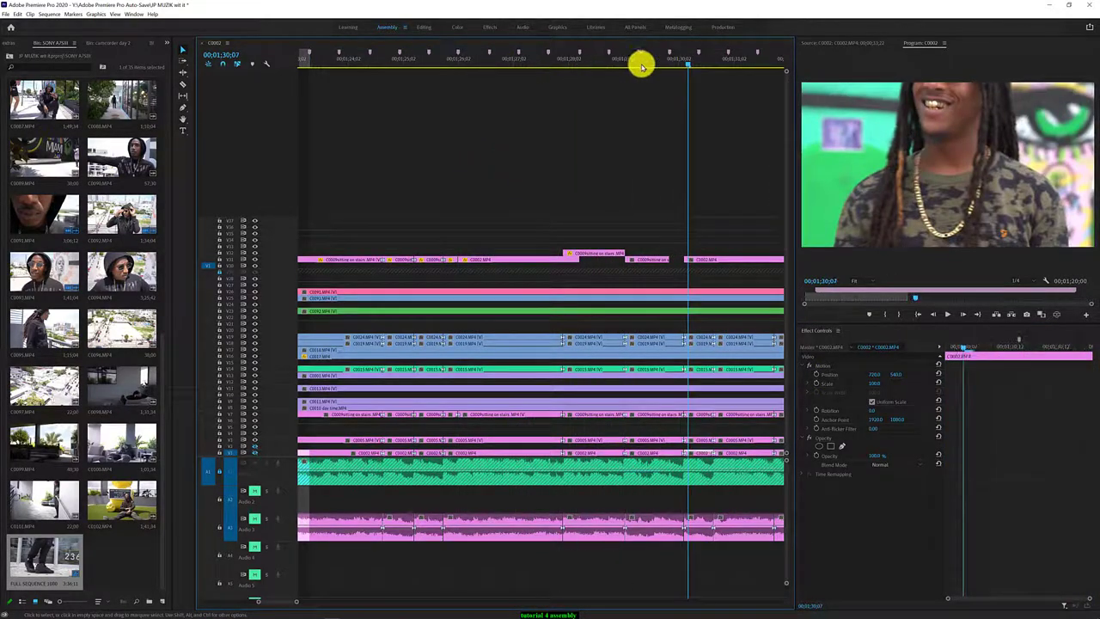
pyautogui.click(639, 61)
pyautogui.click(658, 258)
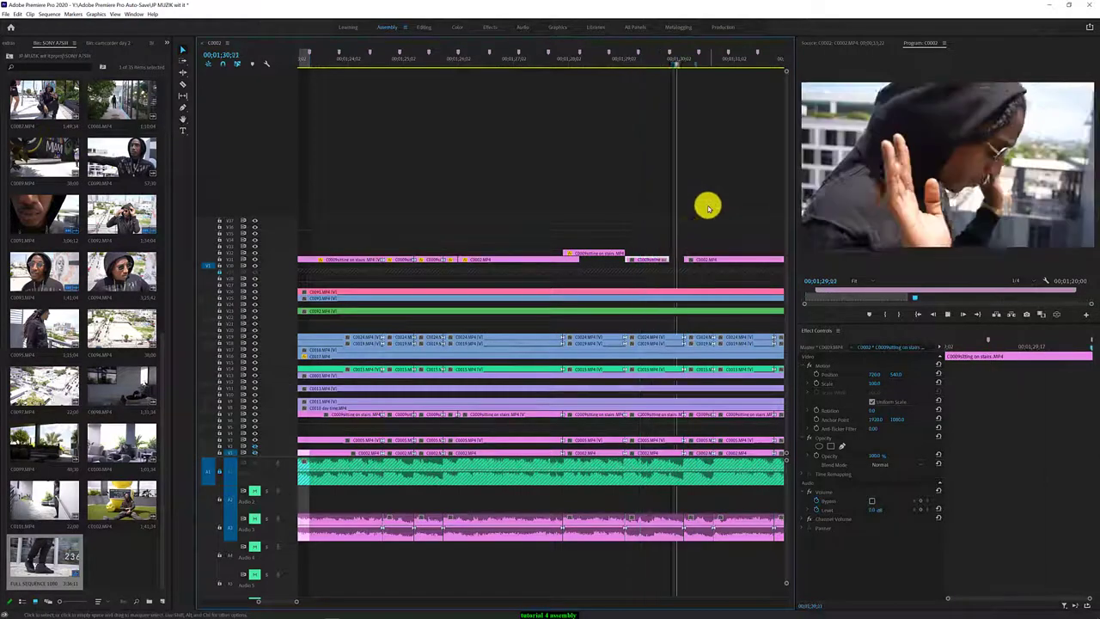
pyautogui.click(484, 258)
# Scroll the timeline to show the whole sequence, then select and deselect C0094 in the bin
pyautogui.scroll(-8, 481, 256)
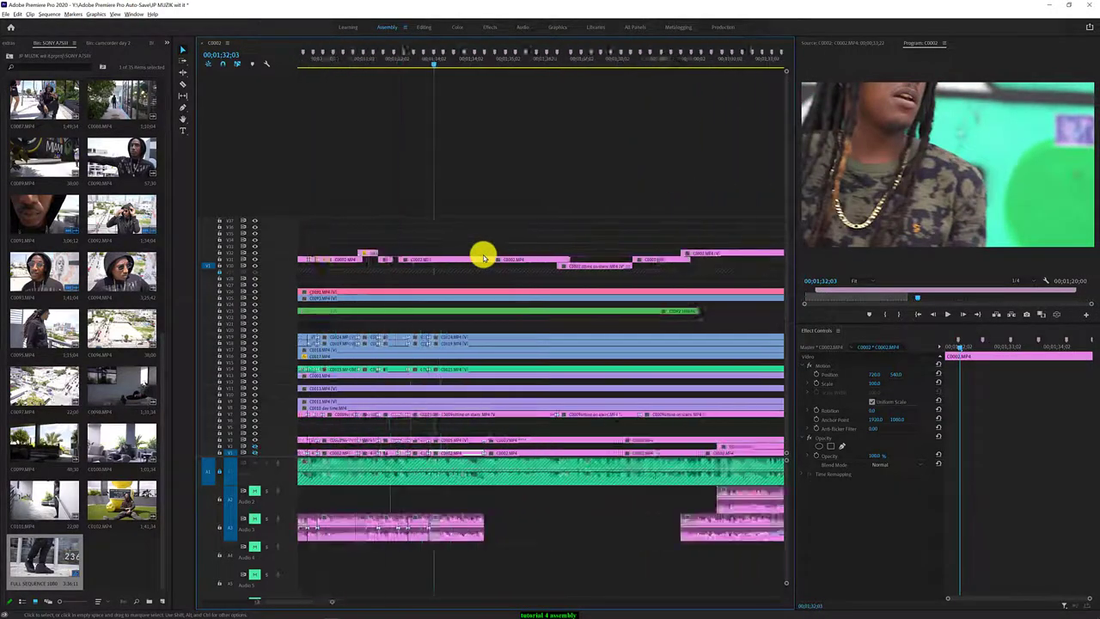
pyautogui.scroll(3, 417, 247)
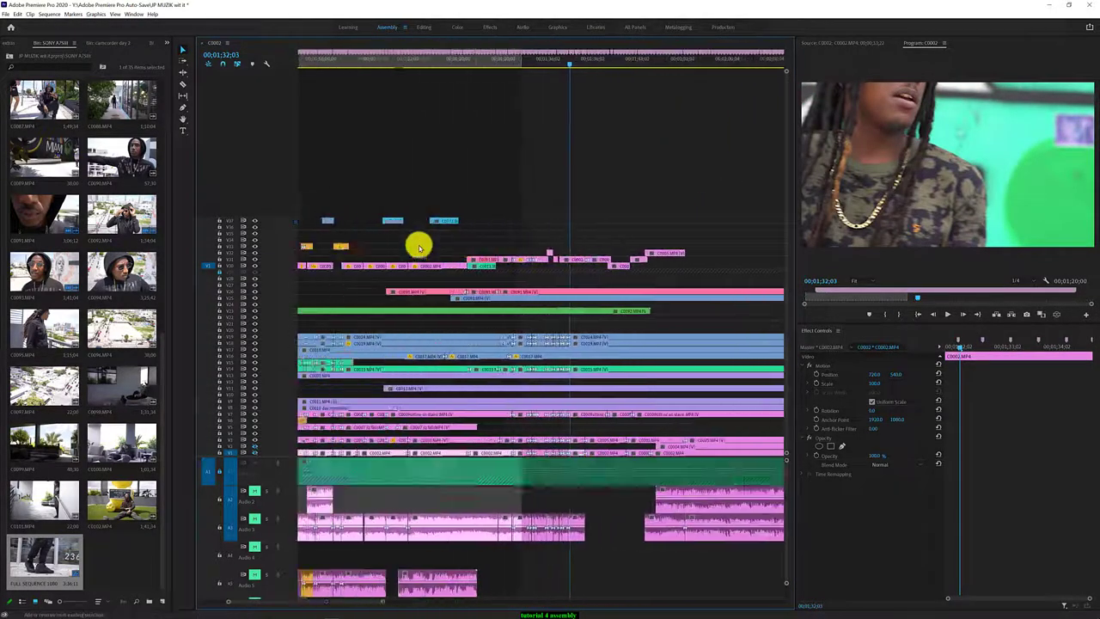
pyautogui.scroll(3, 419, 248)
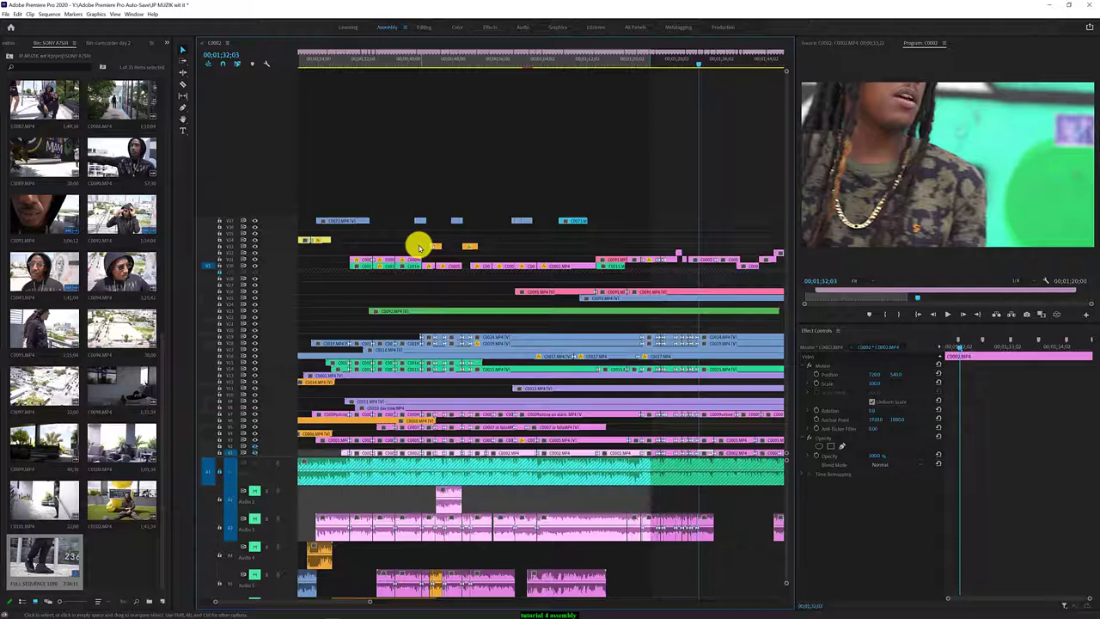
pyautogui.click(94, 277)
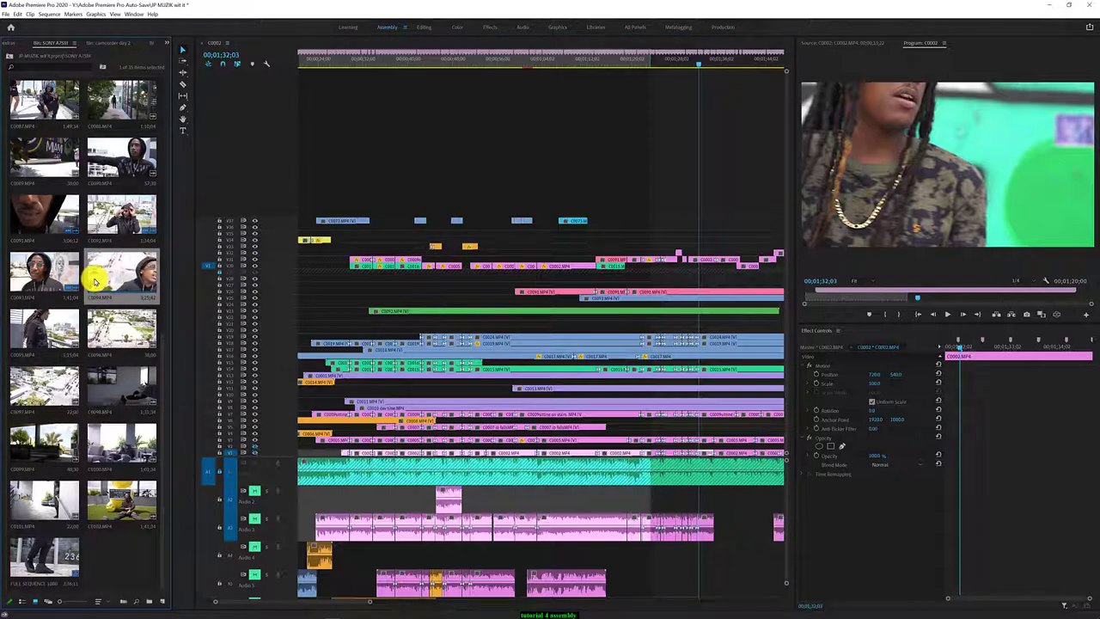
pyautogui.click(86, 277)
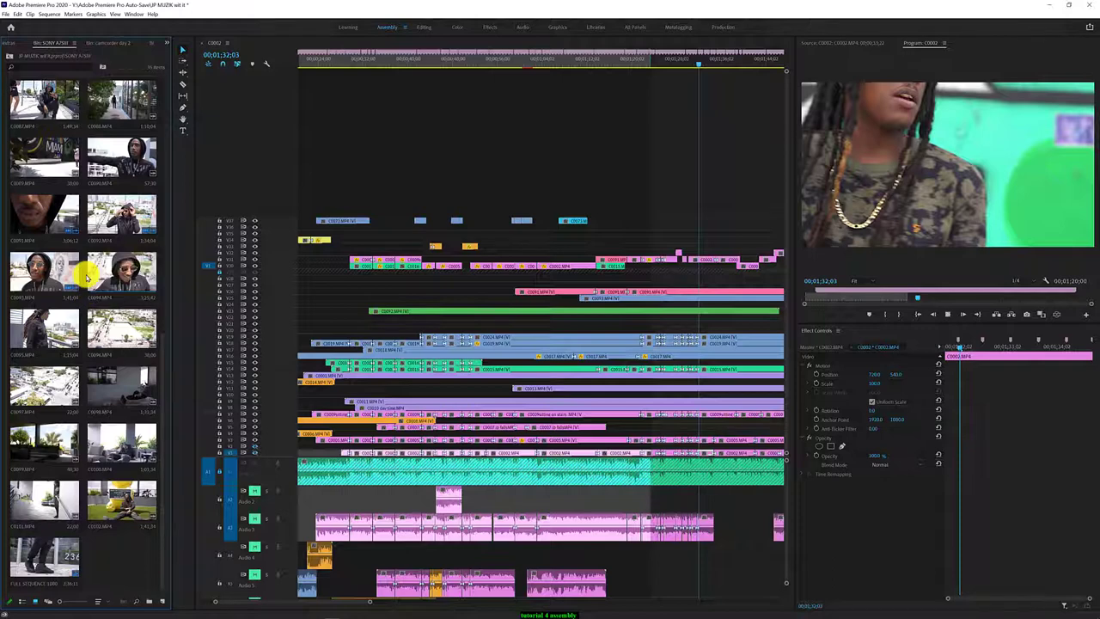
# Load C0094 in the Source Monitor and play and skim through it to find the usable take
pyautogui.doubleClick(95, 275)
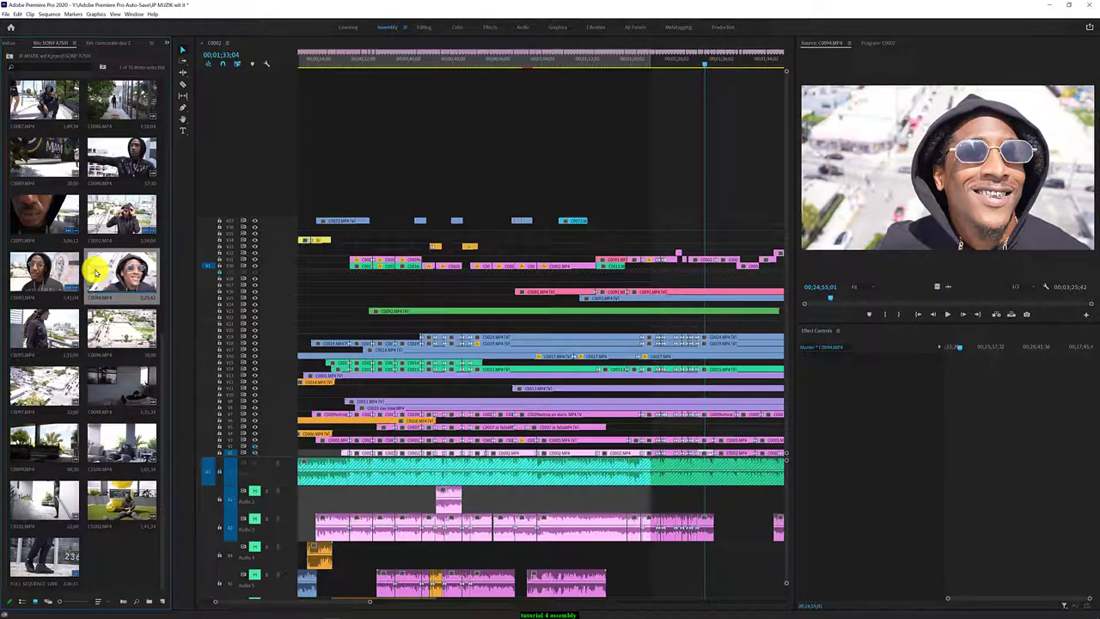
pyautogui.click(947, 314)
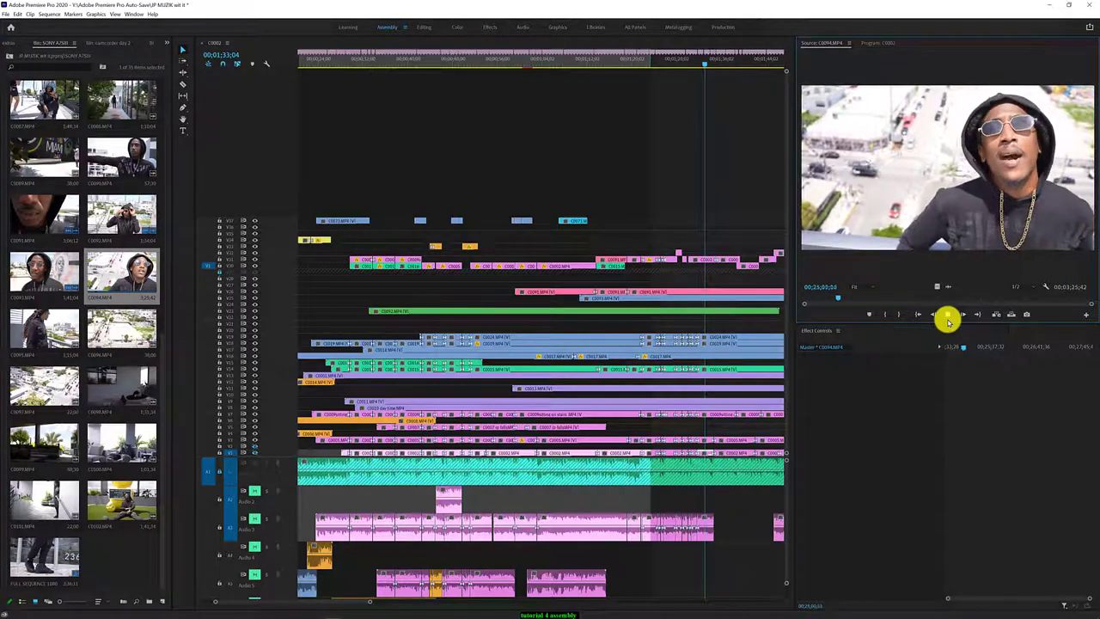
pyautogui.click(840, 299)
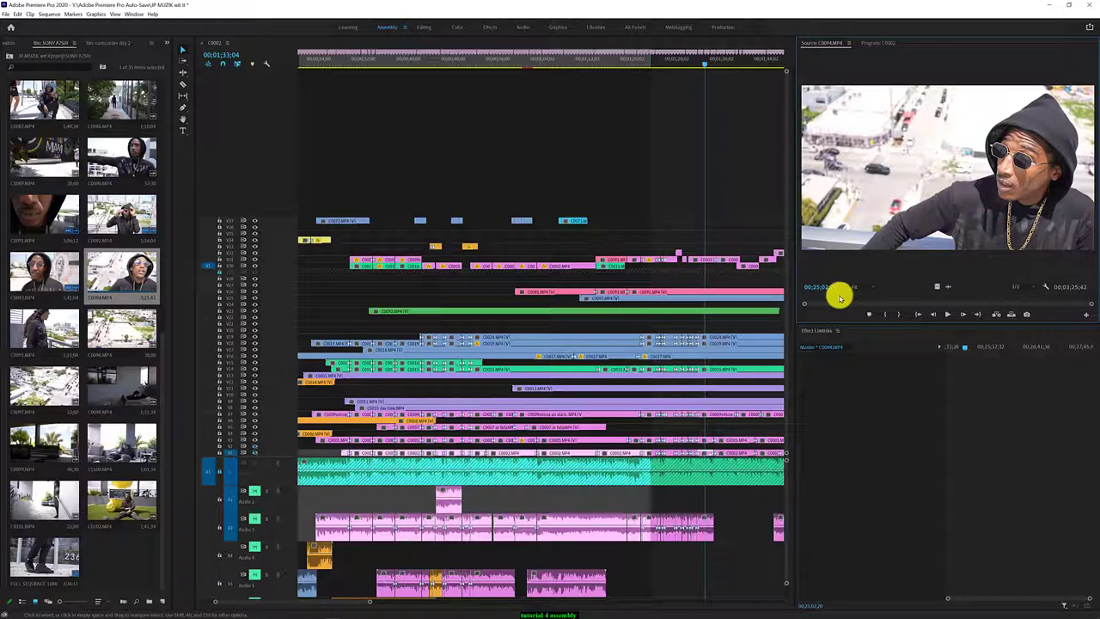
pyautogui.moveTo(840, 297); pyautogui.dragTo(793, 297)
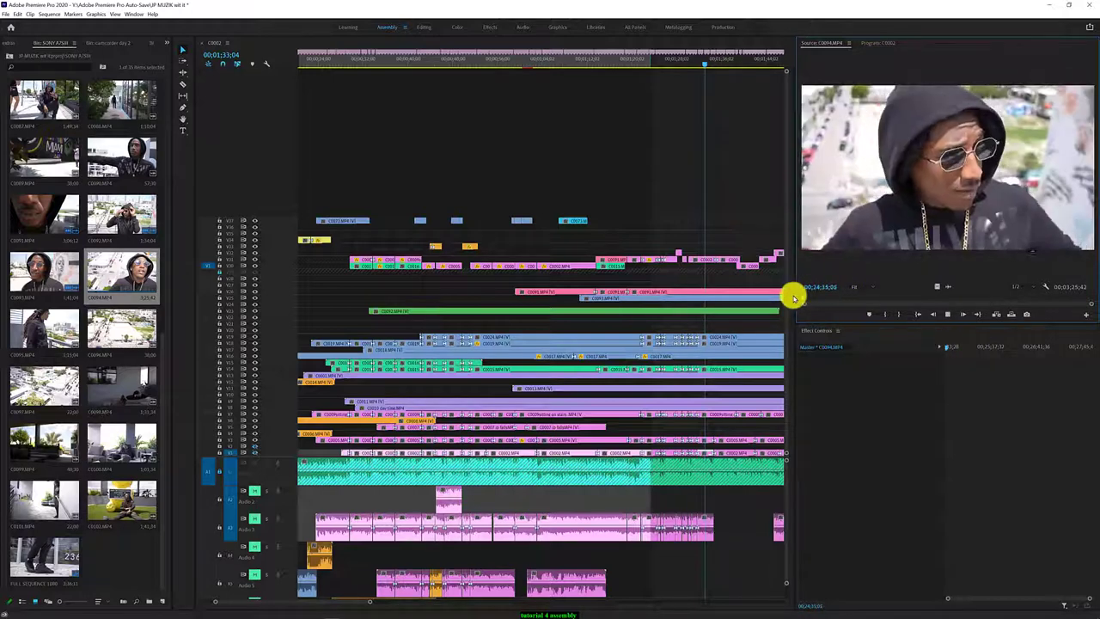
pyautogui.press('space')
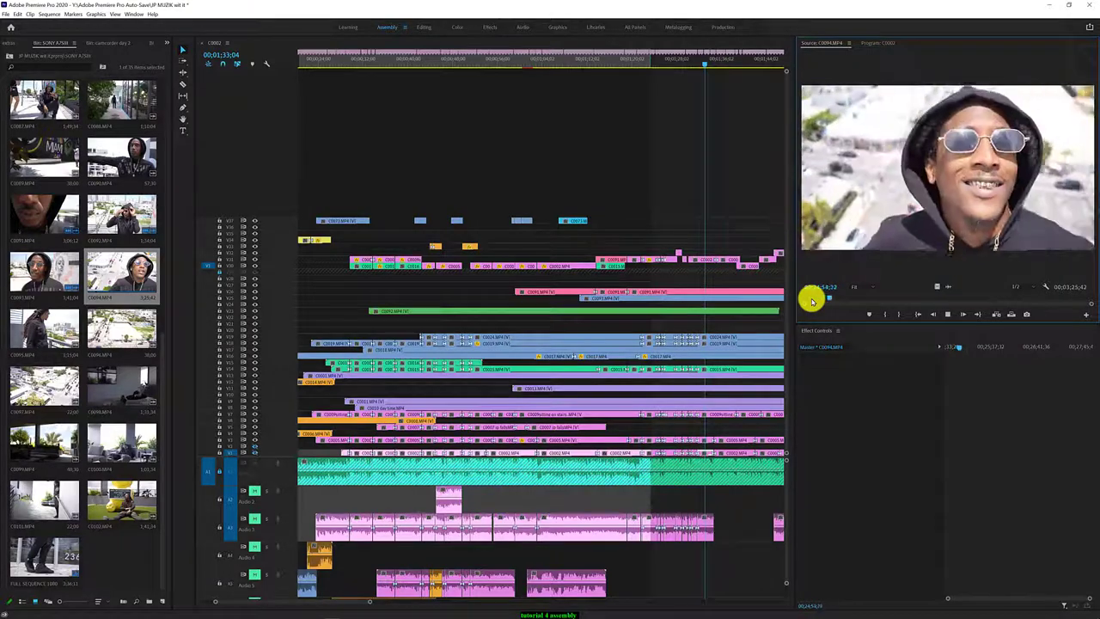
pyautogui.moveTo(812, 301); pyautogui.dragTo(831, 305)
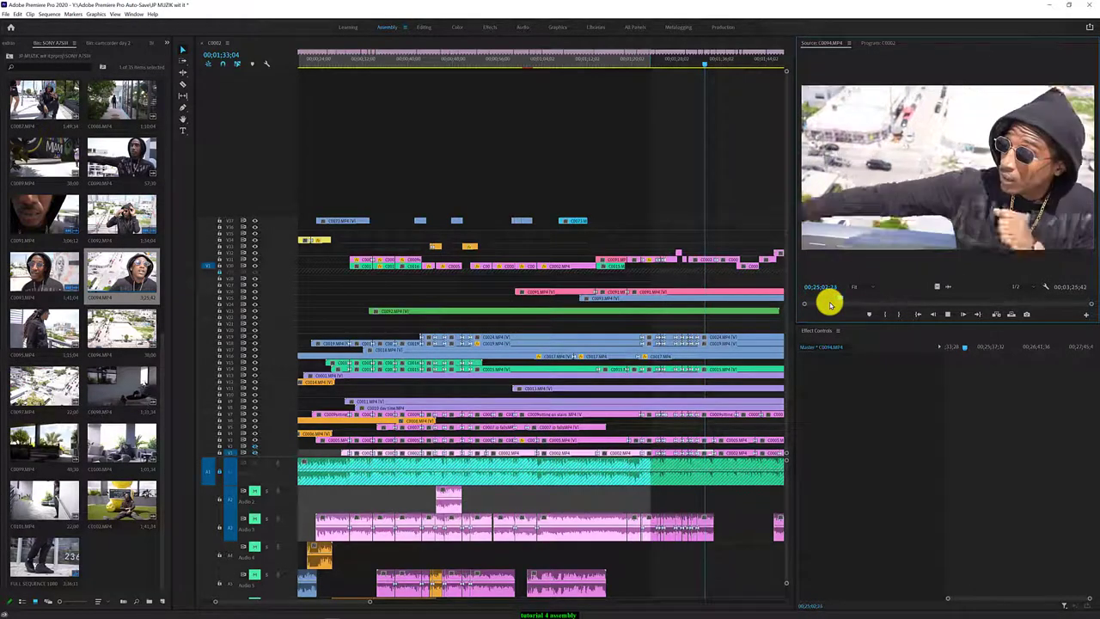
pyautogui.moveTo(830, 304); pyautogui.dragTo(847, 299)
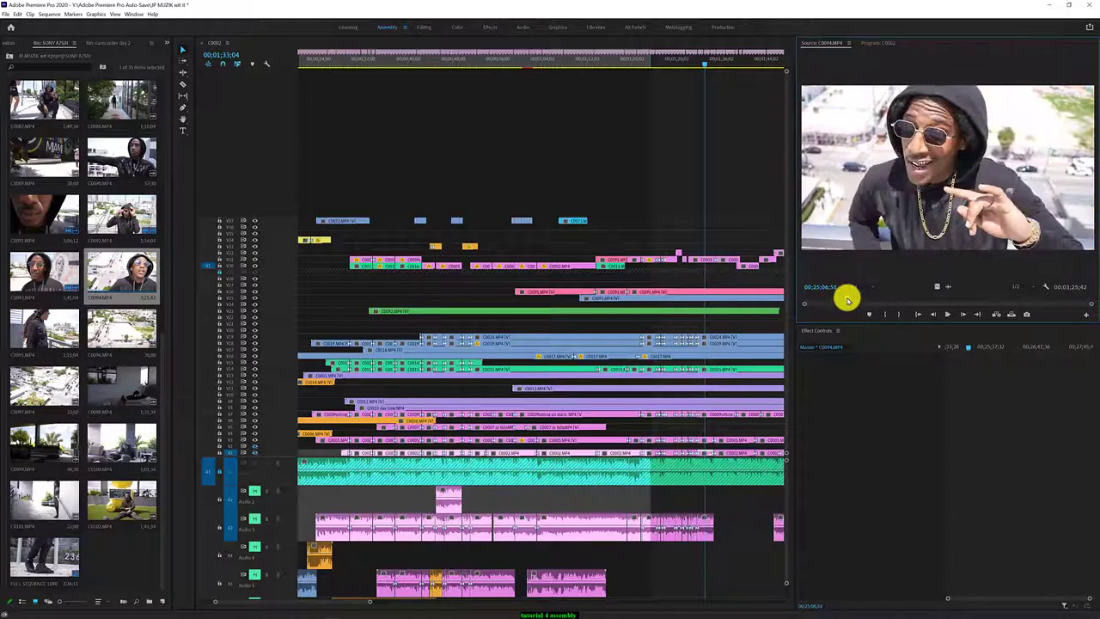
pyautogui.press('space')
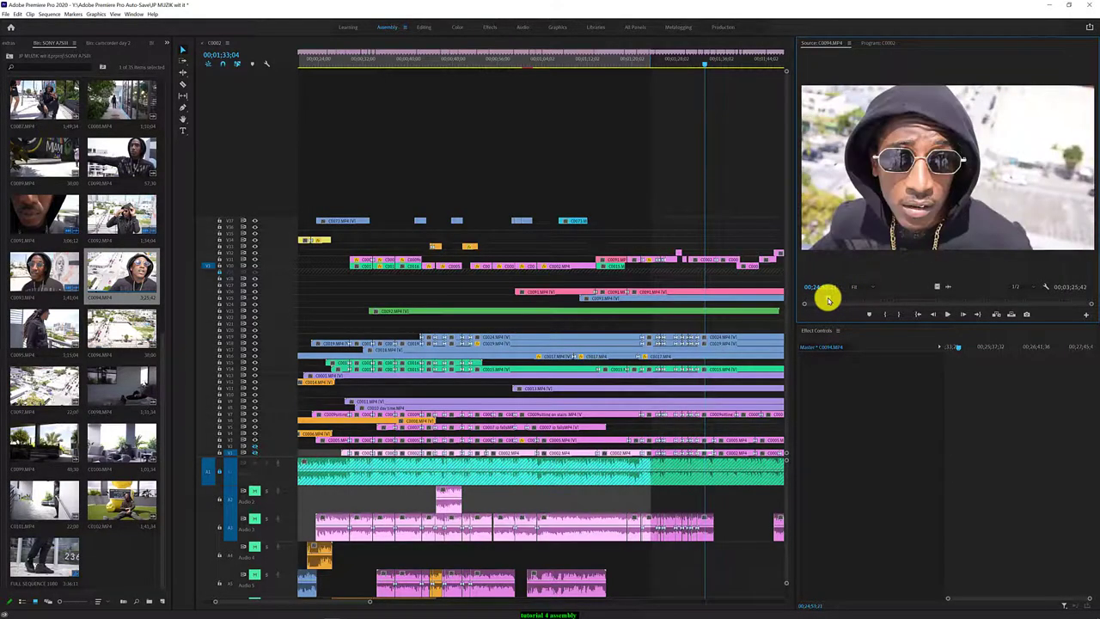
# Mark in and out points around the usable section of the C0094 footage
pyautogui.press('i')
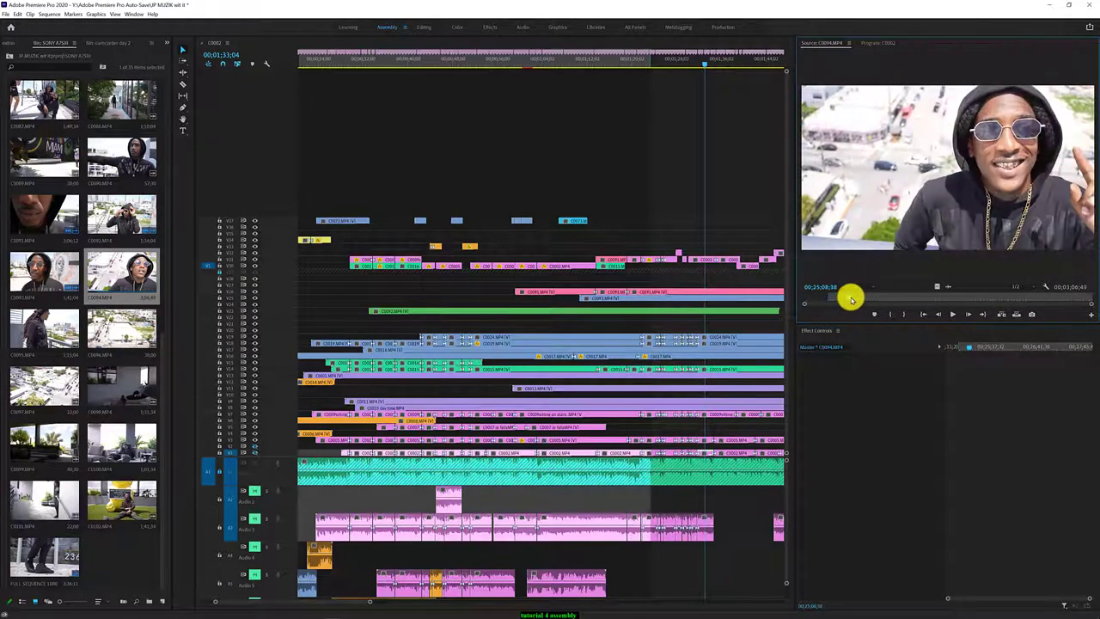
pyautogui.moveTo(851, 299); pyautogui.dragTo(871, 298)
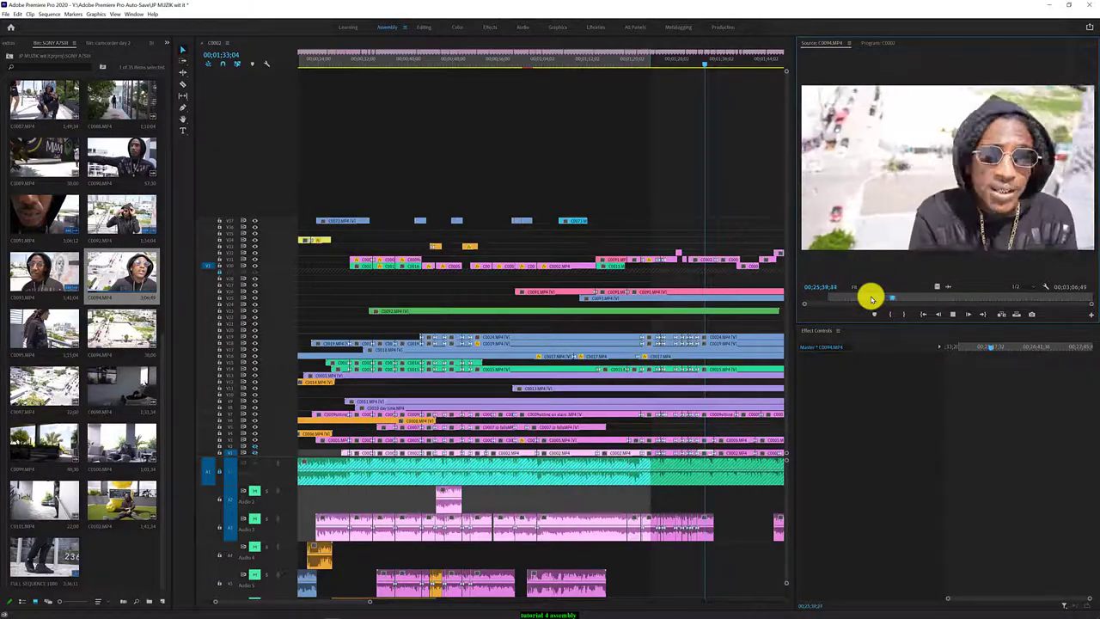
pyautogui.moveTo(872, 298); pyautogui.dragTo(902, 299)
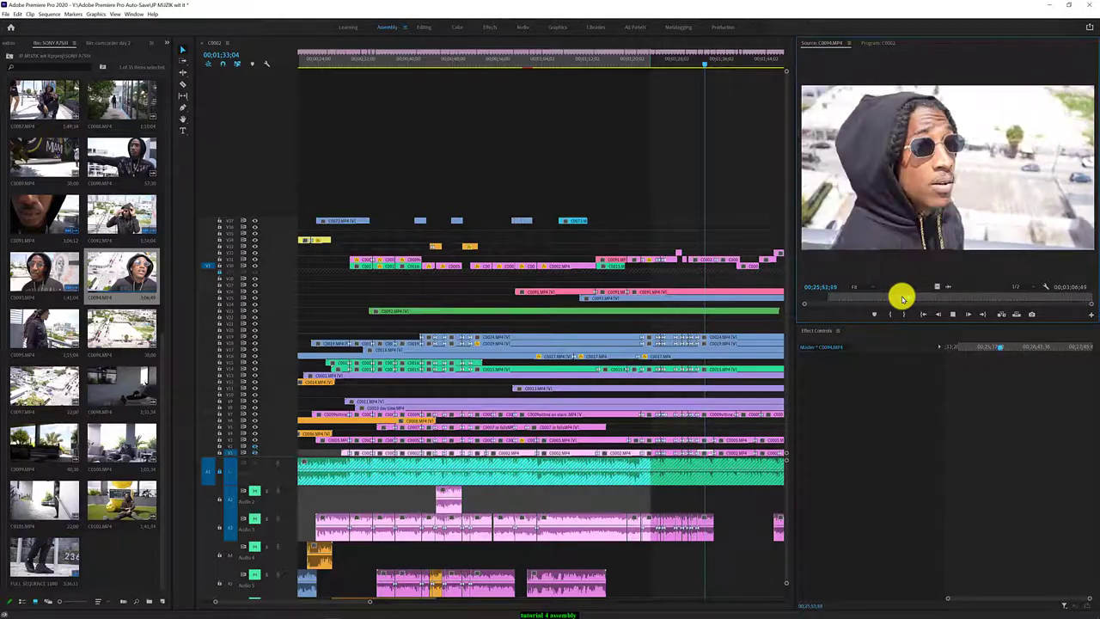
pyautogui.moveTo(902, 298); pyautogui.dragTo(917, 295)
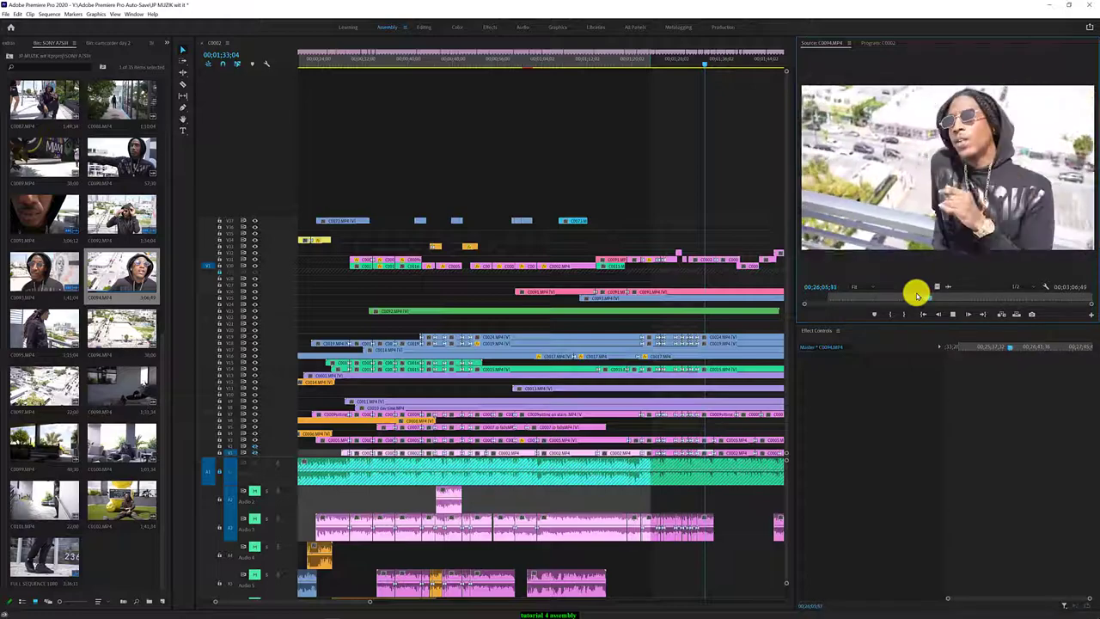
pyautogui.press('space')
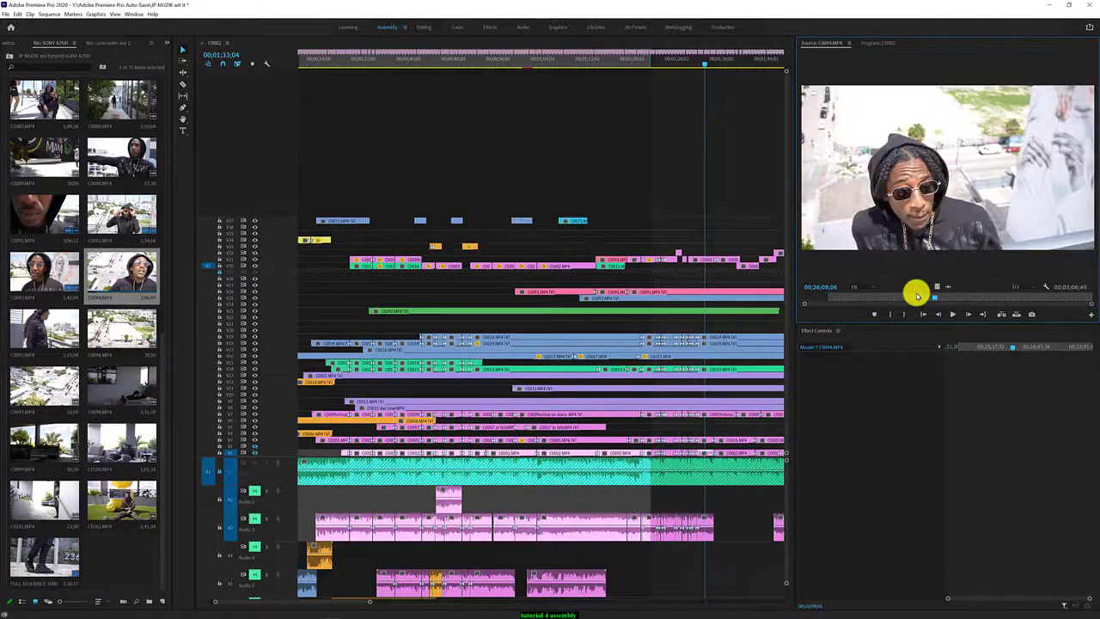
pyautogui.press('o')
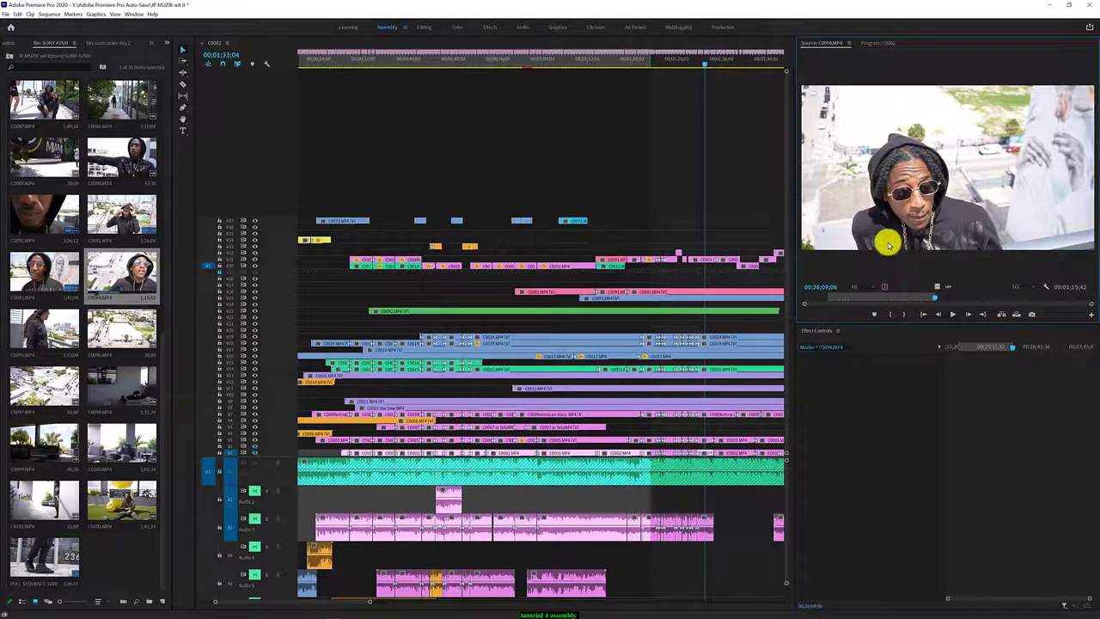
# Preview the sequence from about 28 seconds to 00;00;33;03, then select C0094 in the bin
pyautogui.click(883, 43)
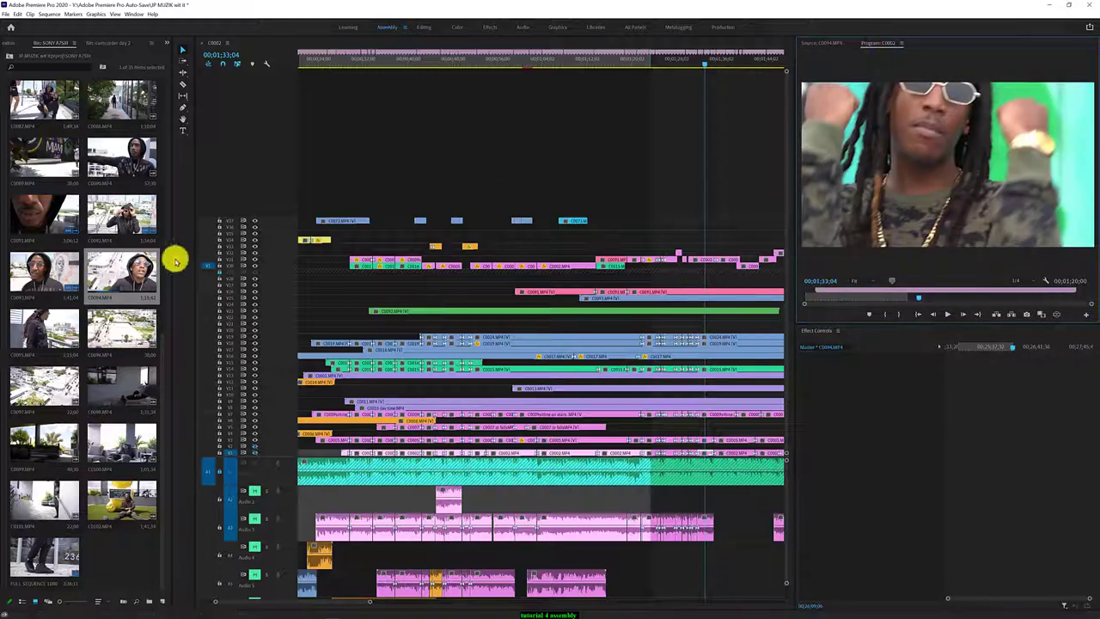
pyautogui.click(342, 66)
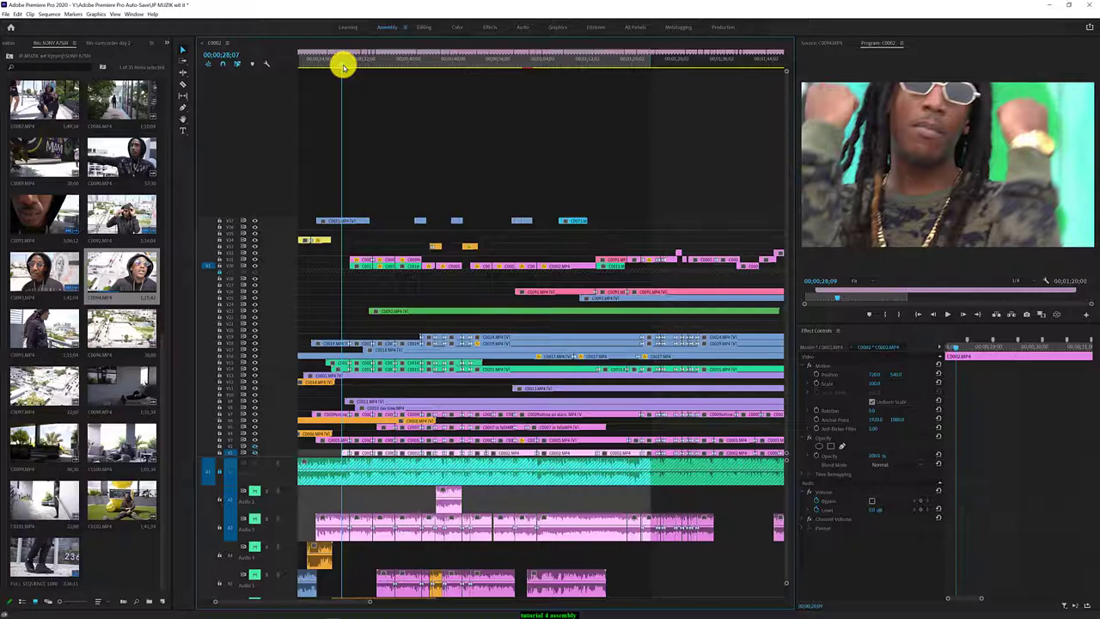
pyautogui.press('space')
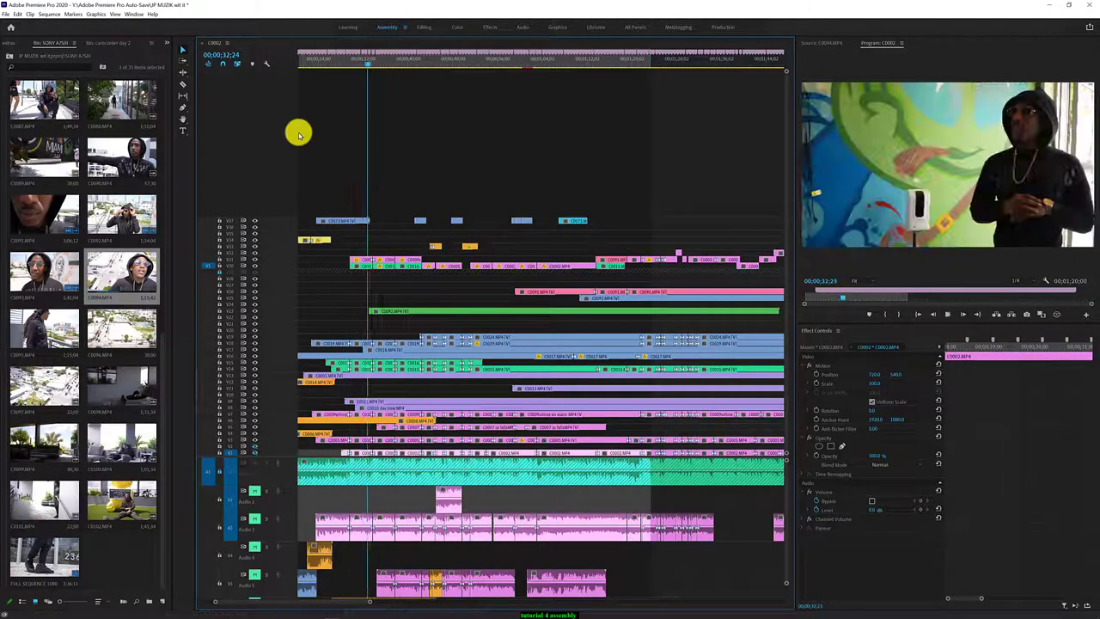
pyautogui.press('space')
pyautogui.click(103, 281)
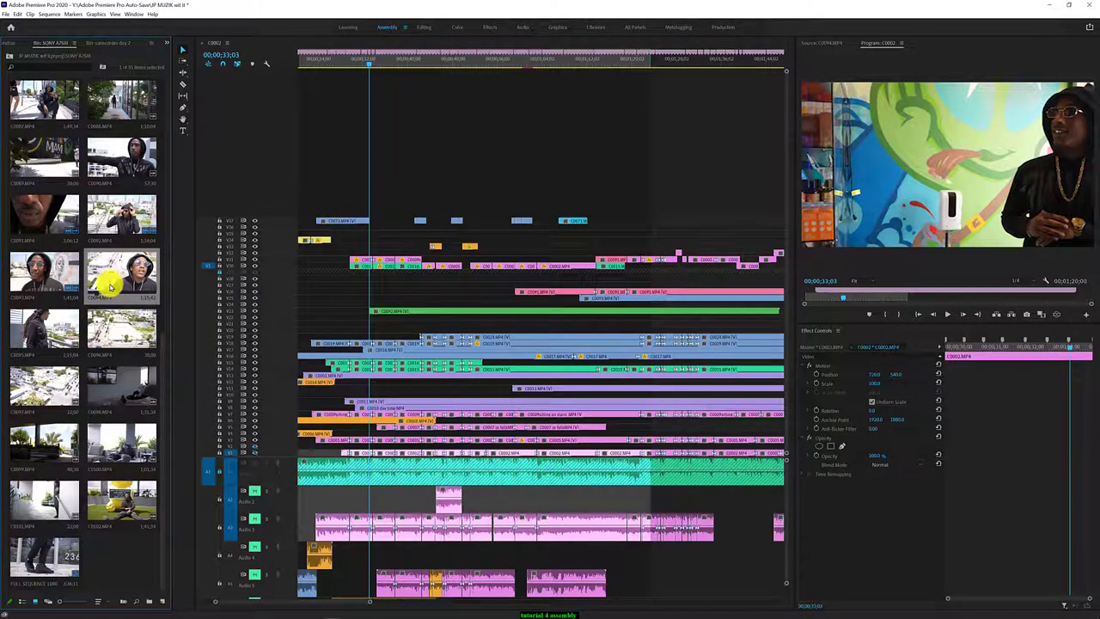
# Layer C0094 on a new video track above everything and play it back
pyautogui.moveTo(106, 291); pyautogui.dragTo(318, 191)
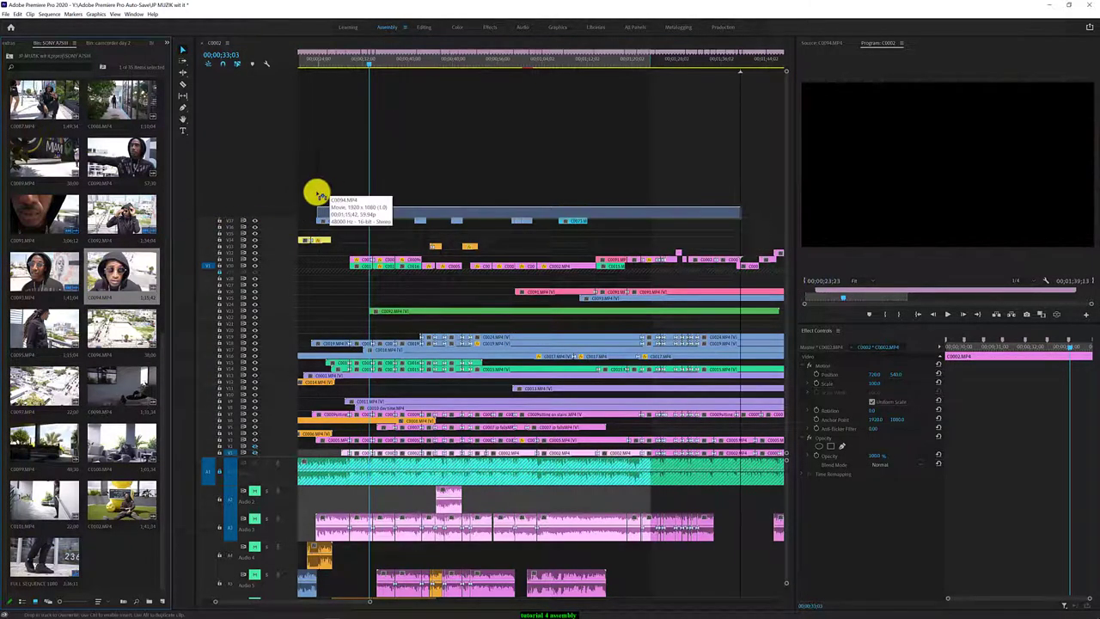
pyautogui.click(314, 66)
pyautogui.press('space')
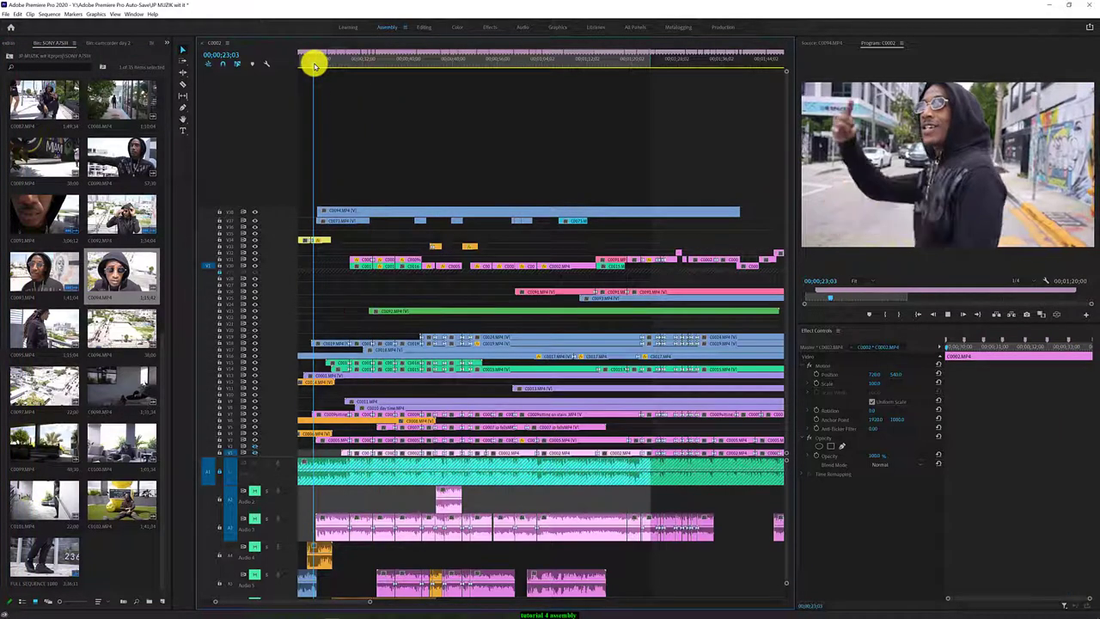
pyautogui.click(513, 212)
pyautogui.click(443, 66)
pyautogui.press('space')
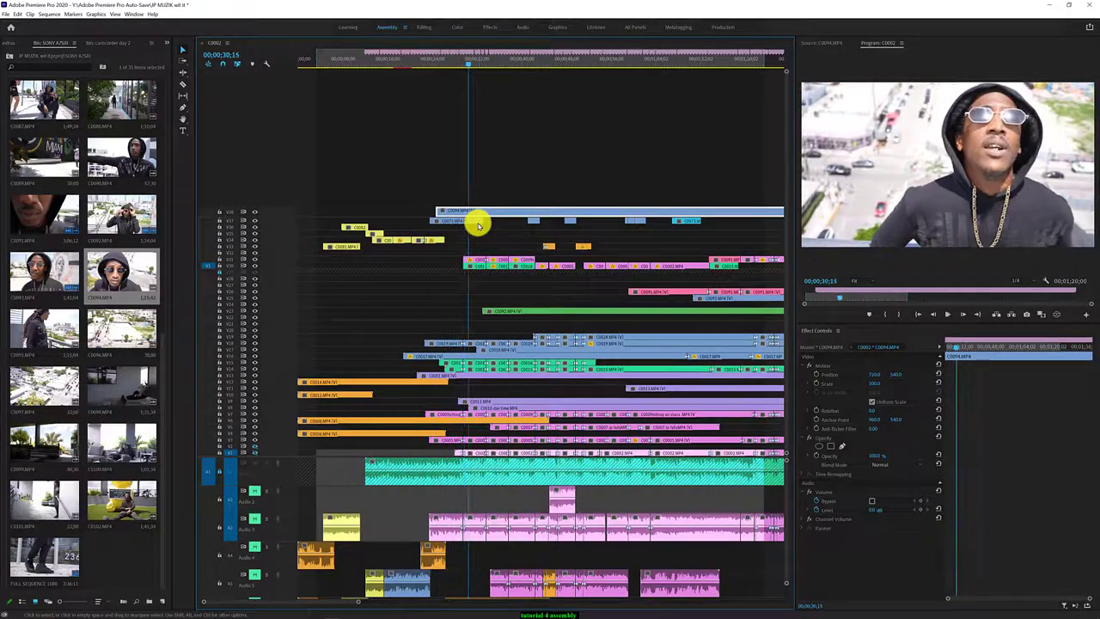
# Slide the C0094 clip earlier and preview it from about 26 seconds
pyautogui.moveTo(499, 214); pyautogui.dragTo(493, 214)
pyautogui.click(461, 66)
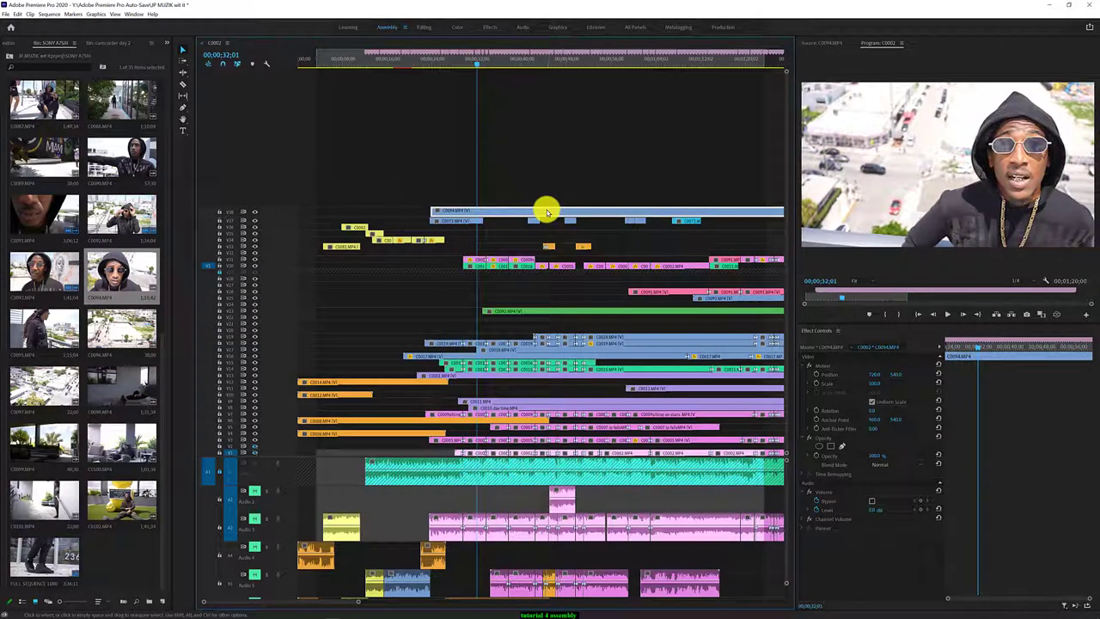
pyautogui.moveTo(547, 212); pyautogui.dragTo(495, 214)
pyautogui.click(364, 67)
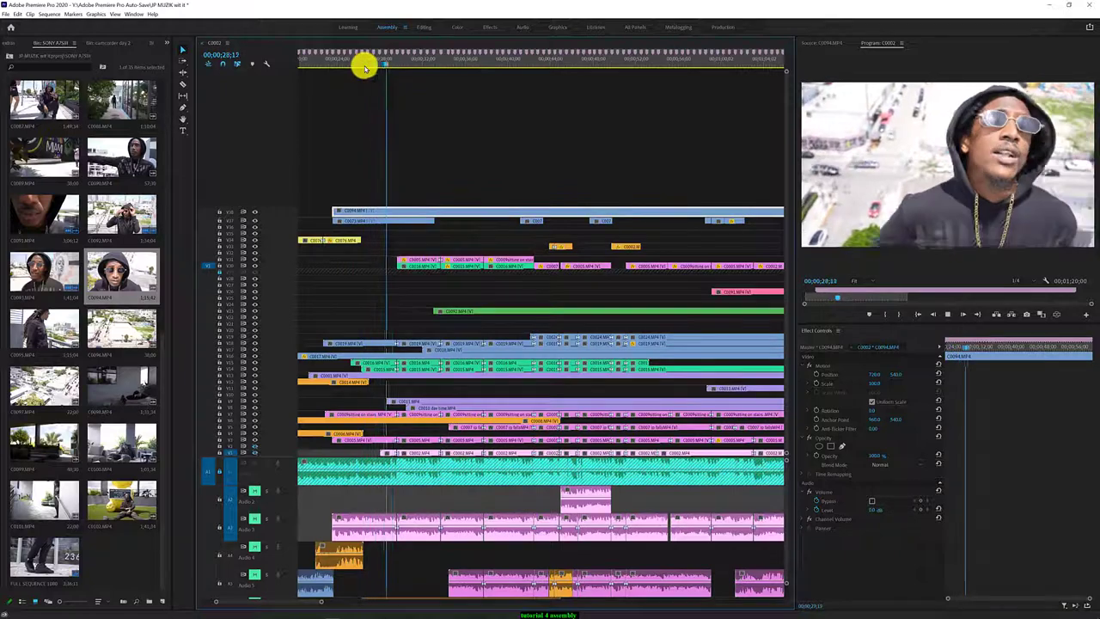
pyautogui.press('space')
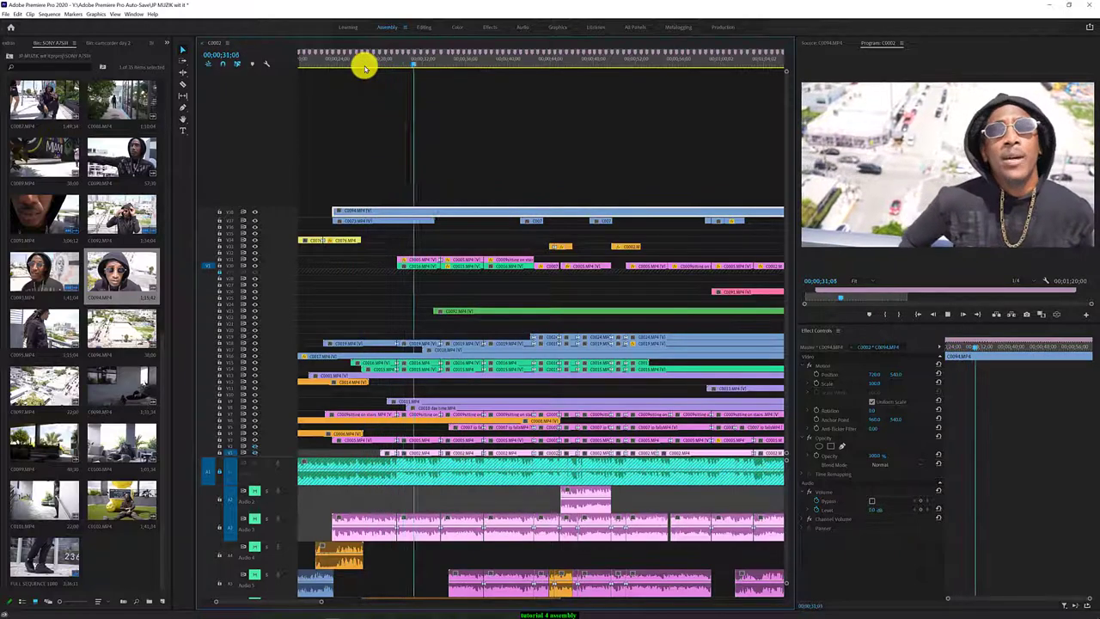
# Fine-tune C0094's timing with small nudges, replaying between 25 and 34 seconds to check sync
pyautogui.moveTo(463, 214); pyautogui.dragTo(487, 215)
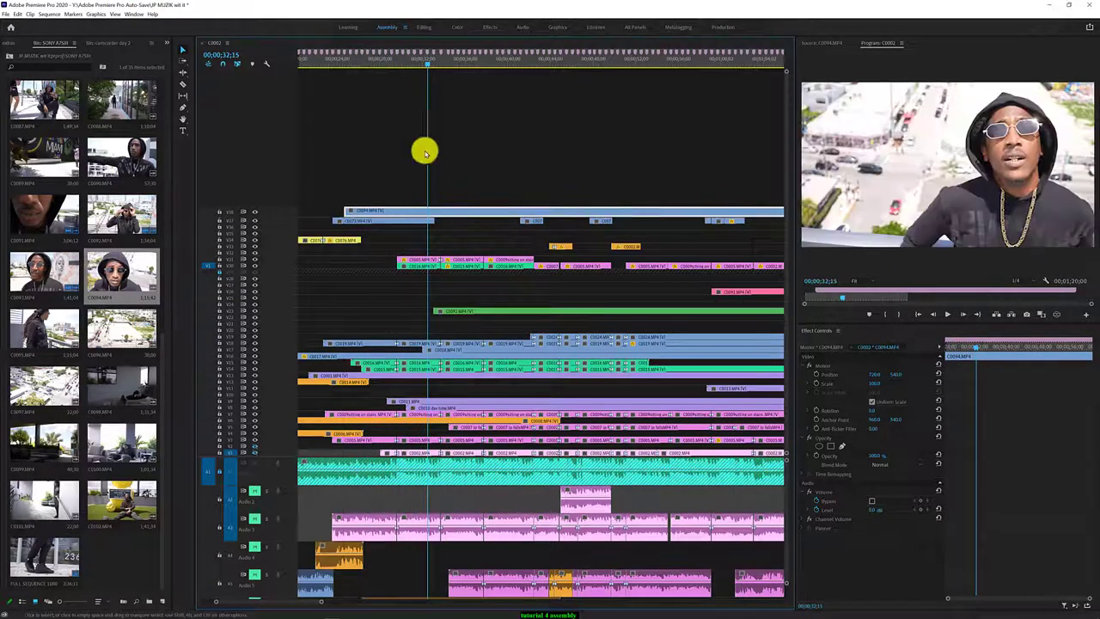
pyautogui.click(352, 60)
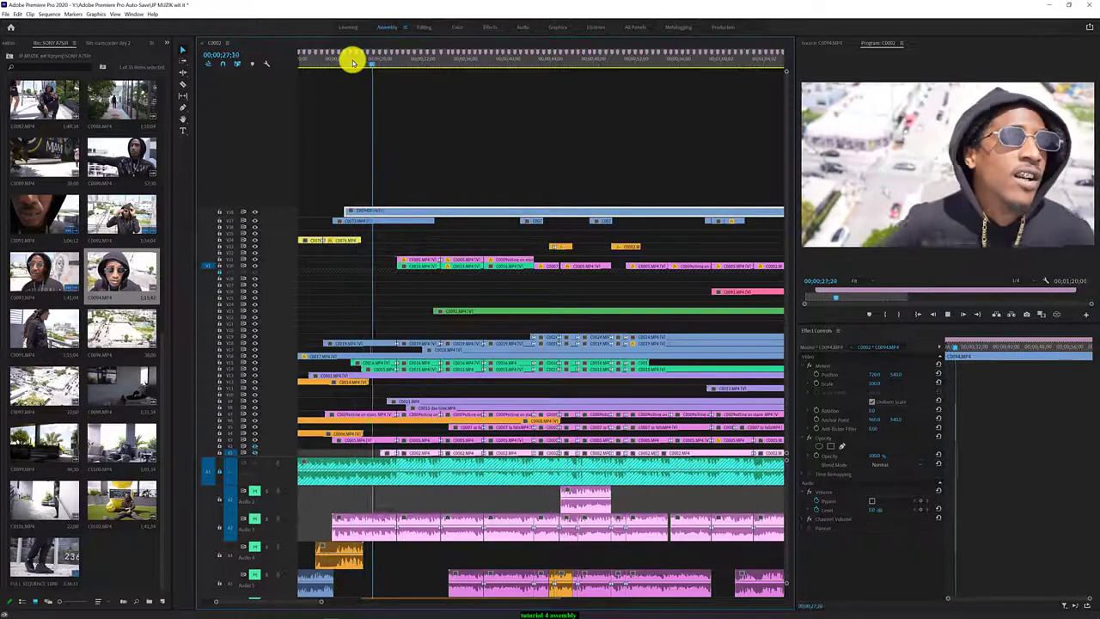
pyautogui.press('space')
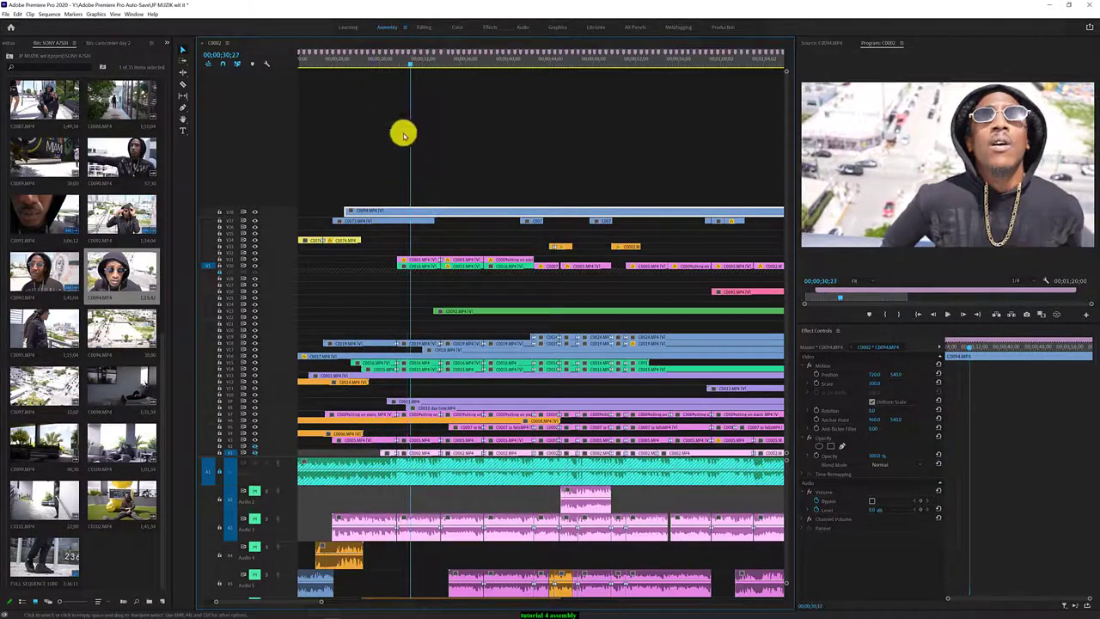
pyautogui.moveTo(455, 212); pyautogui.dragTo(454, 213)
pyautogui.press('space')
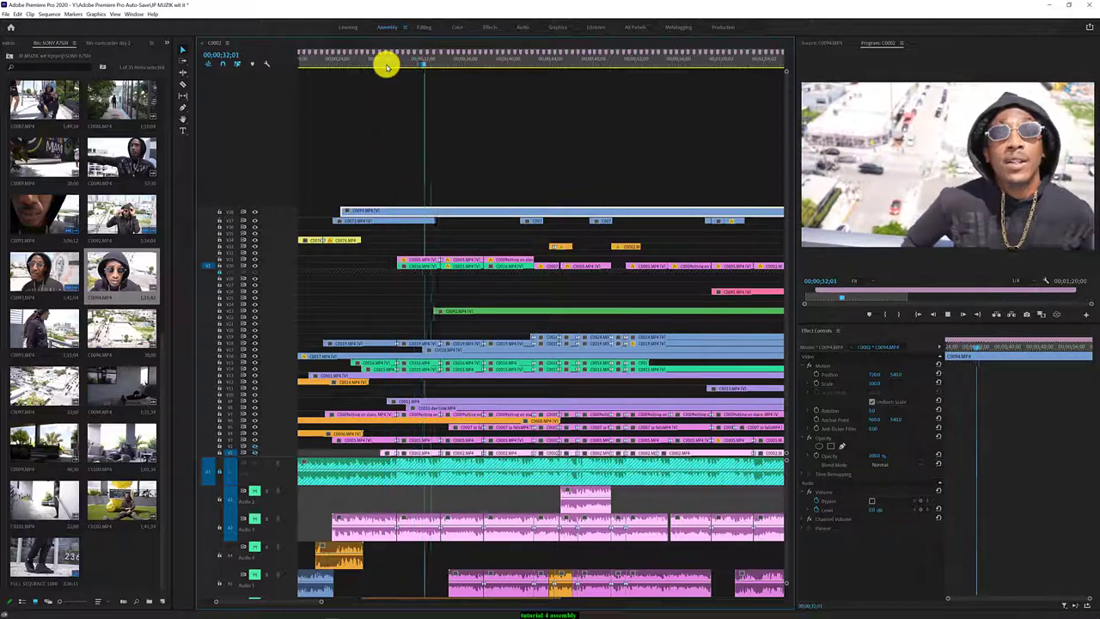
pyautogui.press('space')
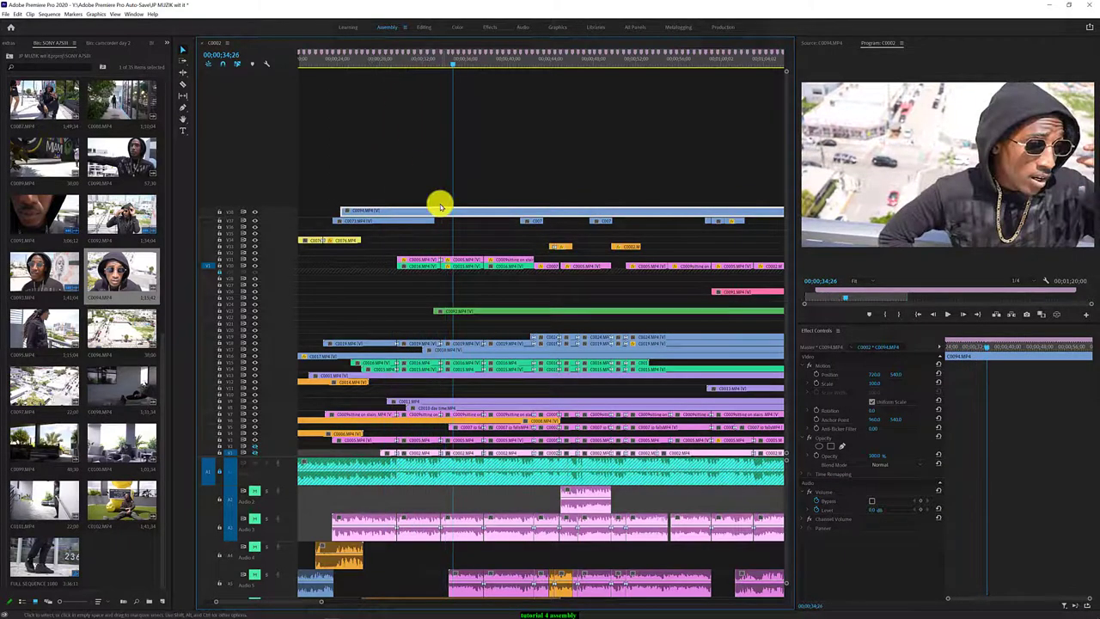
pyautogui.click(365, 66)
pyautogui.press('space')
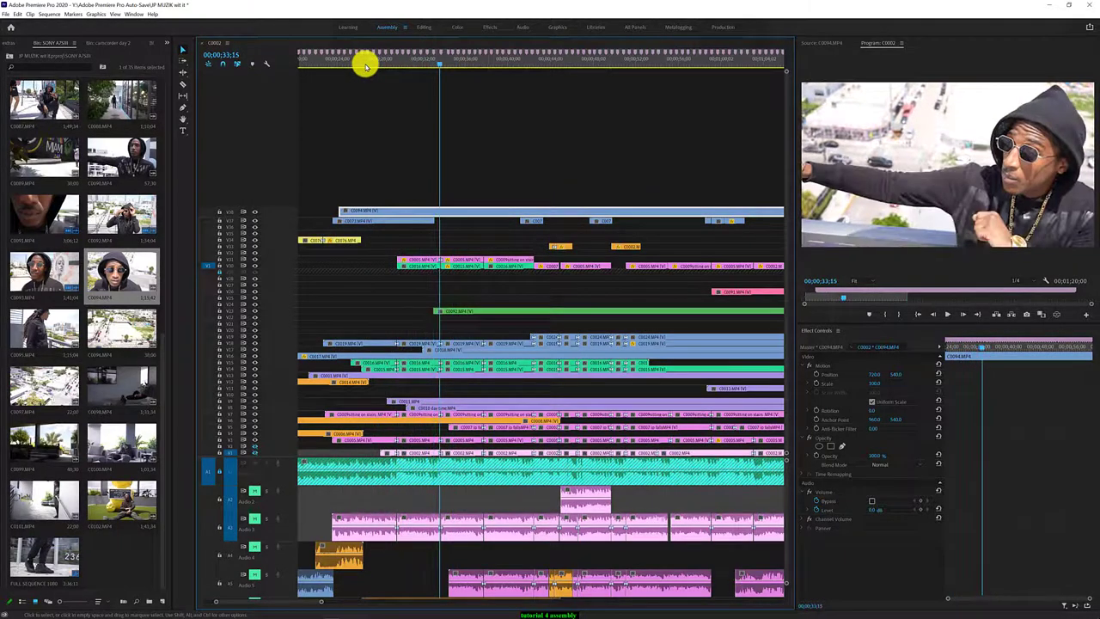
pyautogui.press('=')
pyautogui.press('=')
pyautogui.press('=')
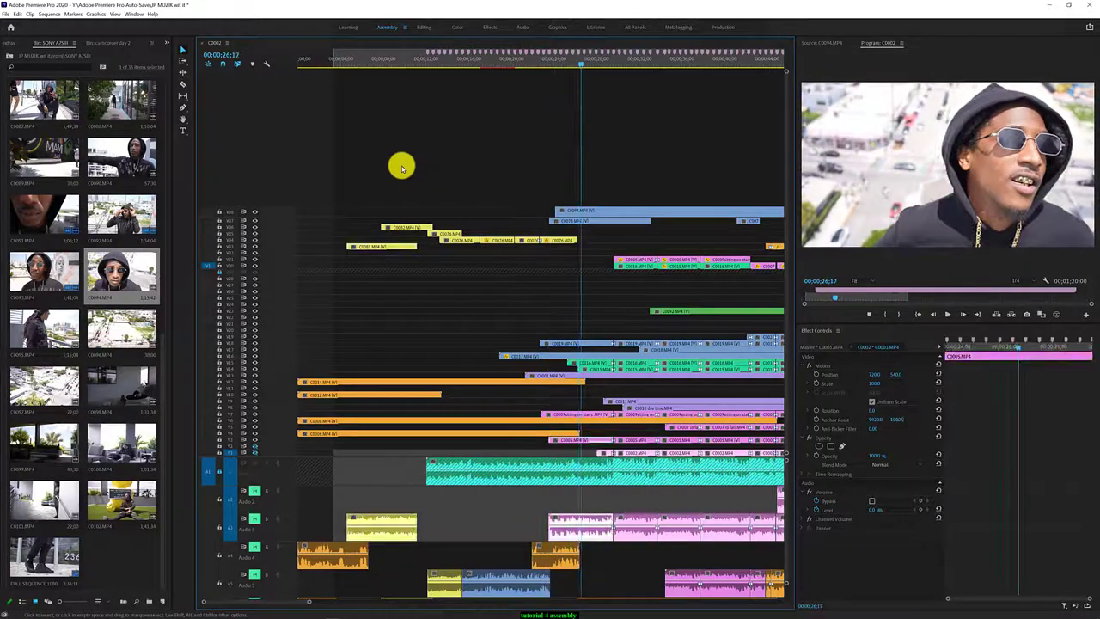
# Put C0073 on a new topmost track above C0094, spanning 00;00;25;23 to 00;00;35;10, and review it
pyautogui.click(526, 65)
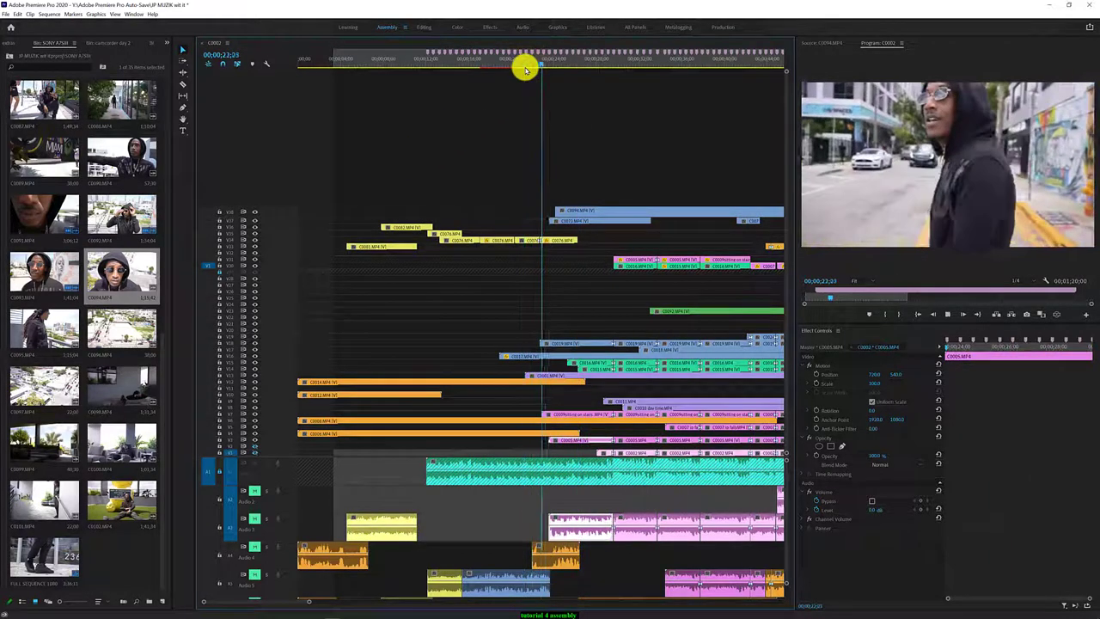
pyautogui.press('space')
pyautogui.press('space')
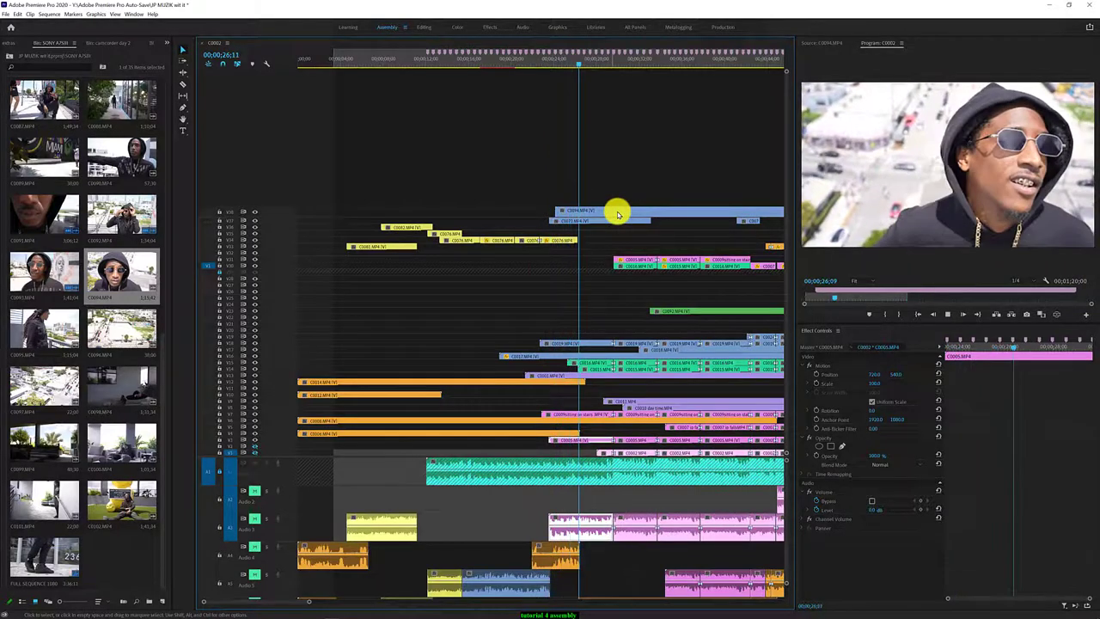
pyautogui.moveTo(610, 223)
pyautogui.mouseDown()
pyautogui.moveTo(601, 190)
pyautogui.moveTo(700, 207)
pyautogui.moveTo(629, 200)
pyautogui.mouseUp()
pyautogui.click(528, 62)
pyautogui.press('space')
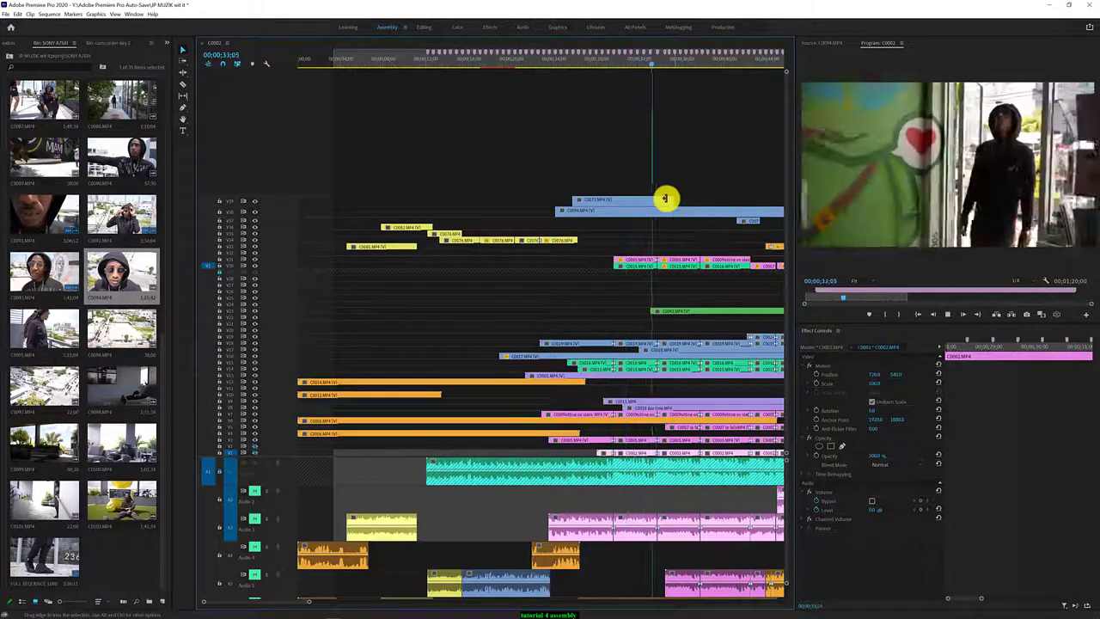
pyautogui.press('space')
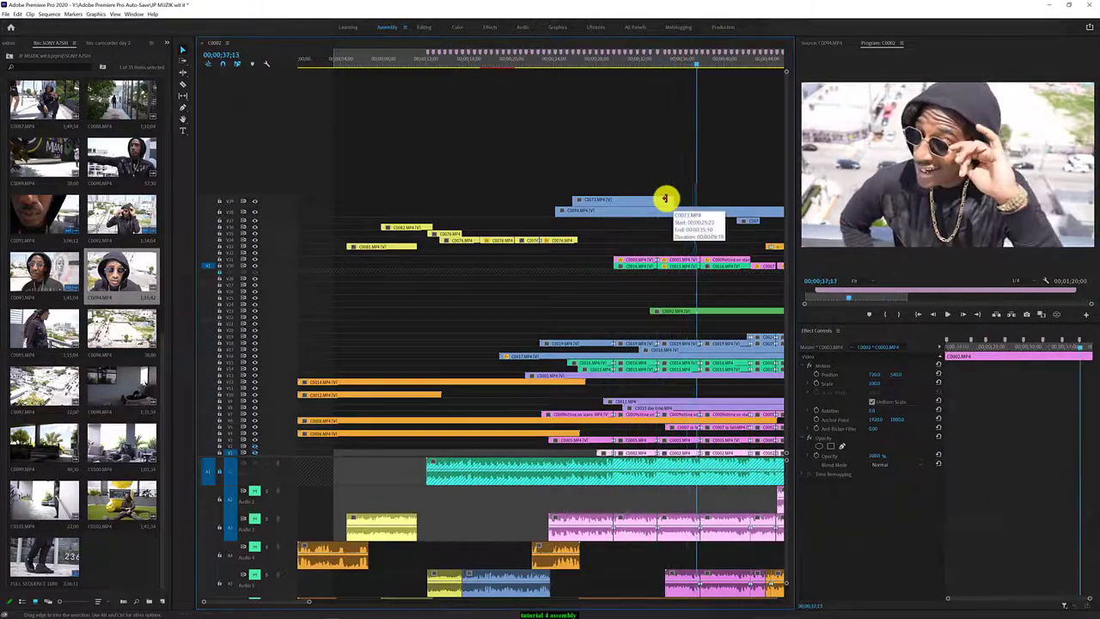
pyautogui.scroll(-5, 593, 217)
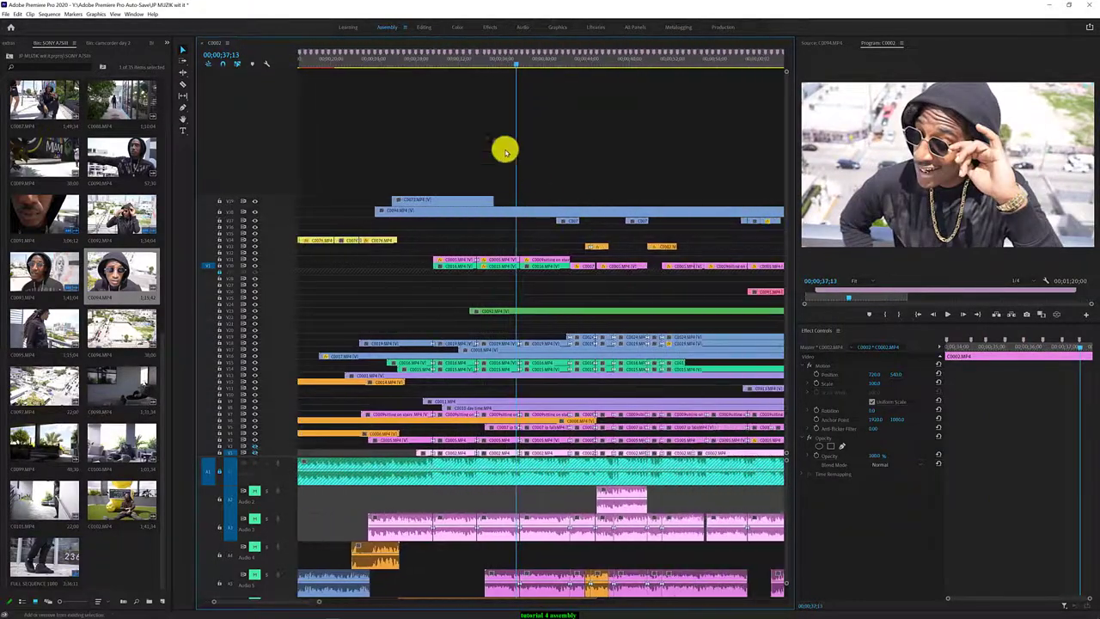
pyautogui.click(387, 61)
pyautogui.press('space')
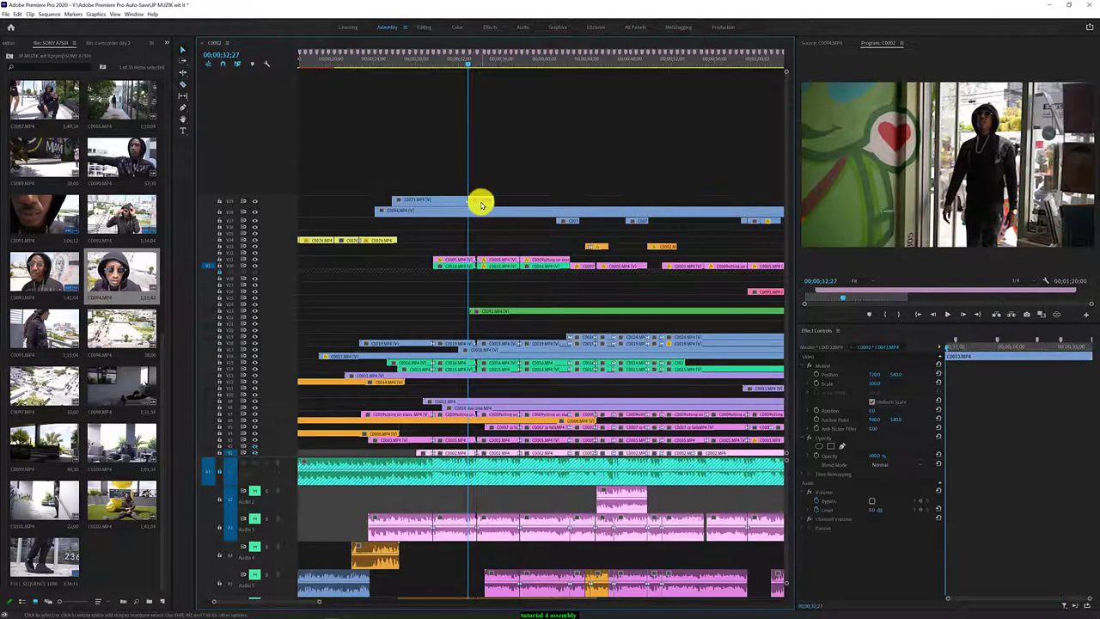
# Shorten the C0073 clip through its Speed/Duration settings and review it
pyautogui.rightClick(481, 204)
pyautogui.click(514, 249)
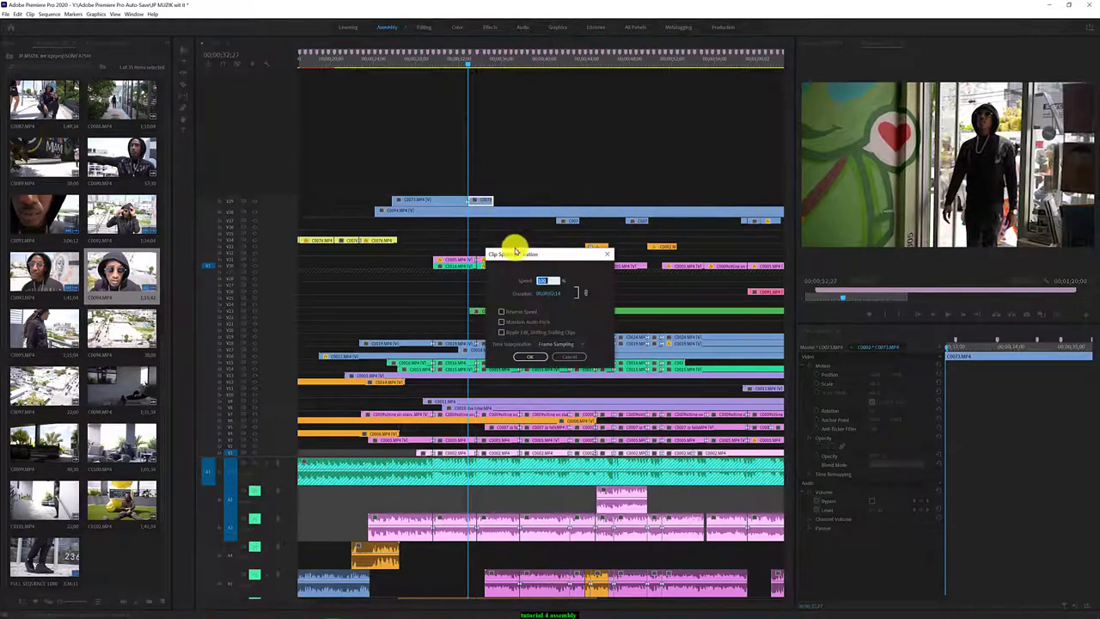
pyautogui.click(535, 356)
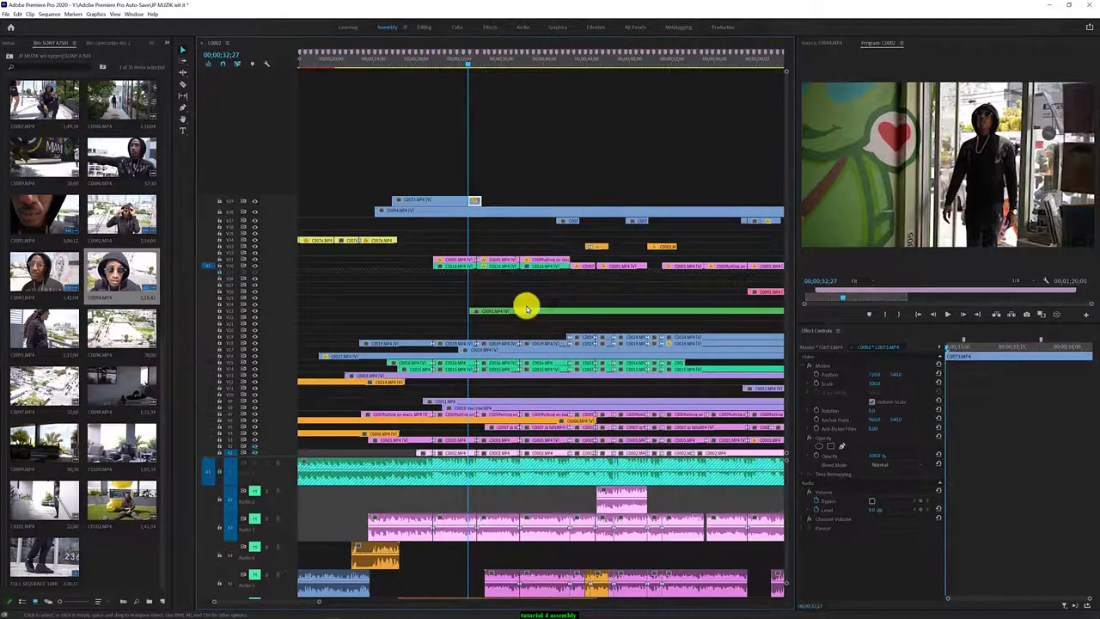
pyautogui.click(452, 67)
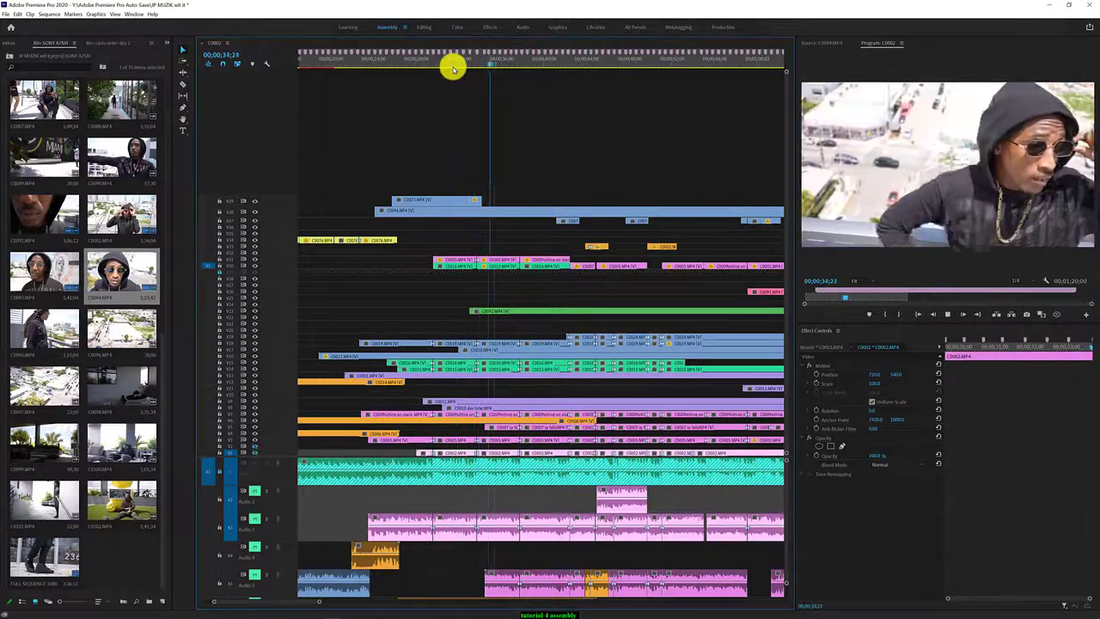
pyautogui.press('space')
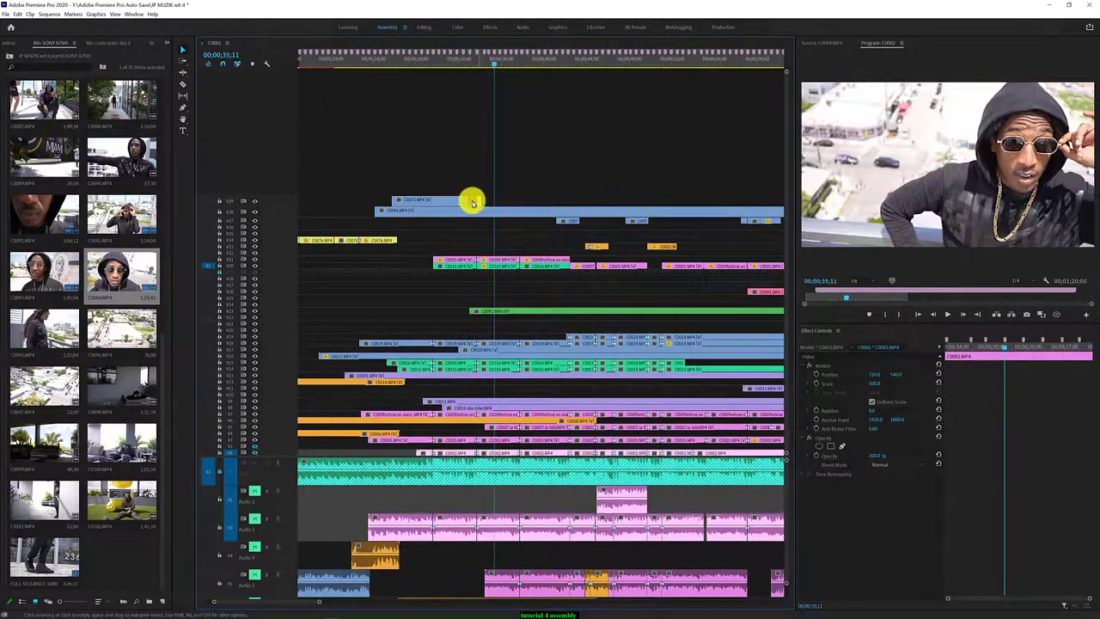
pyautogui.click(464, 61)
pyautogui.press('space')
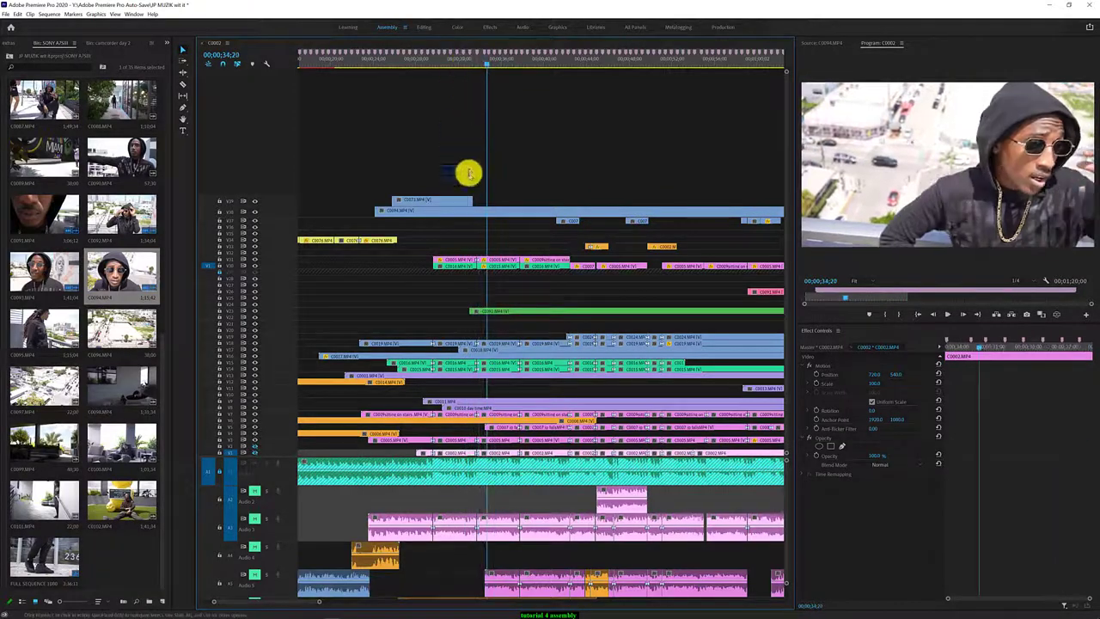
# Re-adjust C0073's speed to lengthen it, then preview from about 21 seconds
pyautogui.click(470, 204)
pyautogui.hotkey('ctrl', 'r')
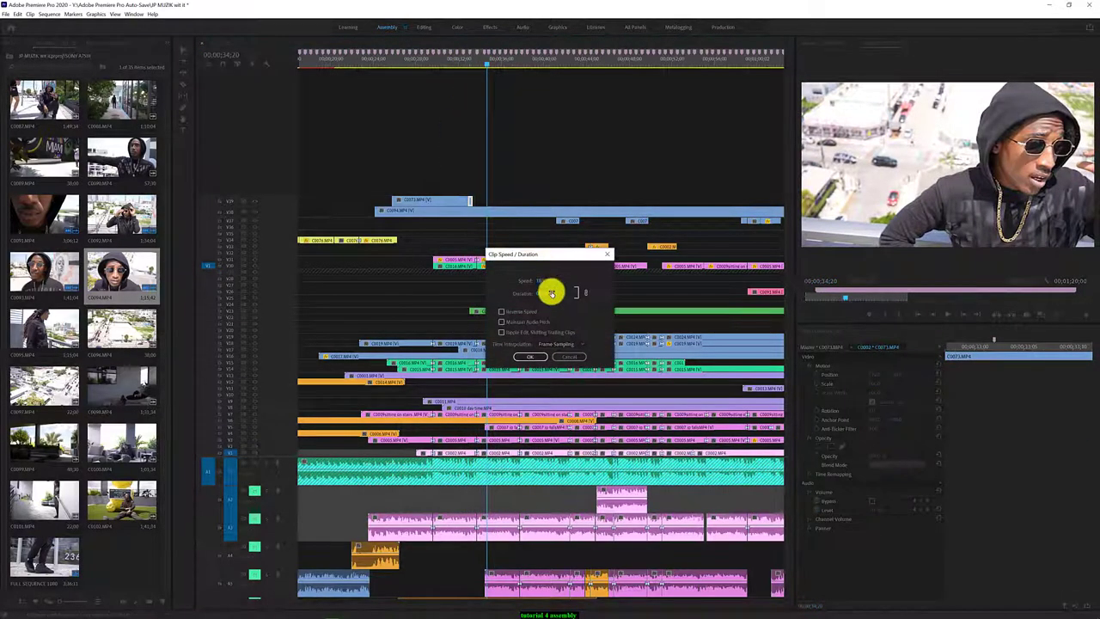
pyautogui.click(568, 348)
pyautogui.click(526, 356)
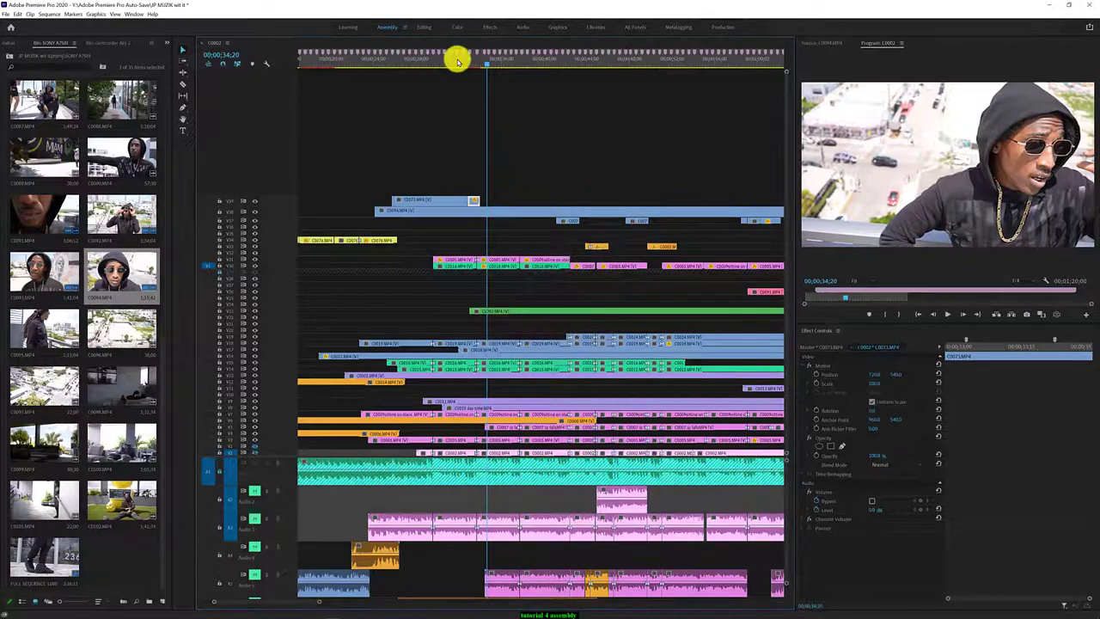
pyautogui.click(457, 60)
pyautogui.press('space')
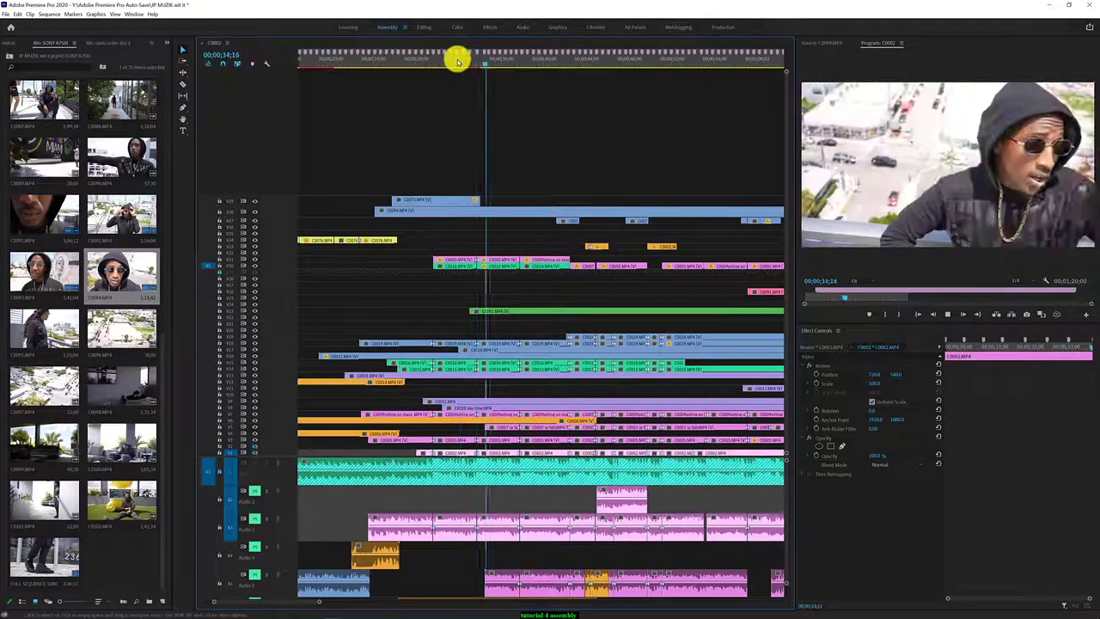
pyautogui.click(331, 61)
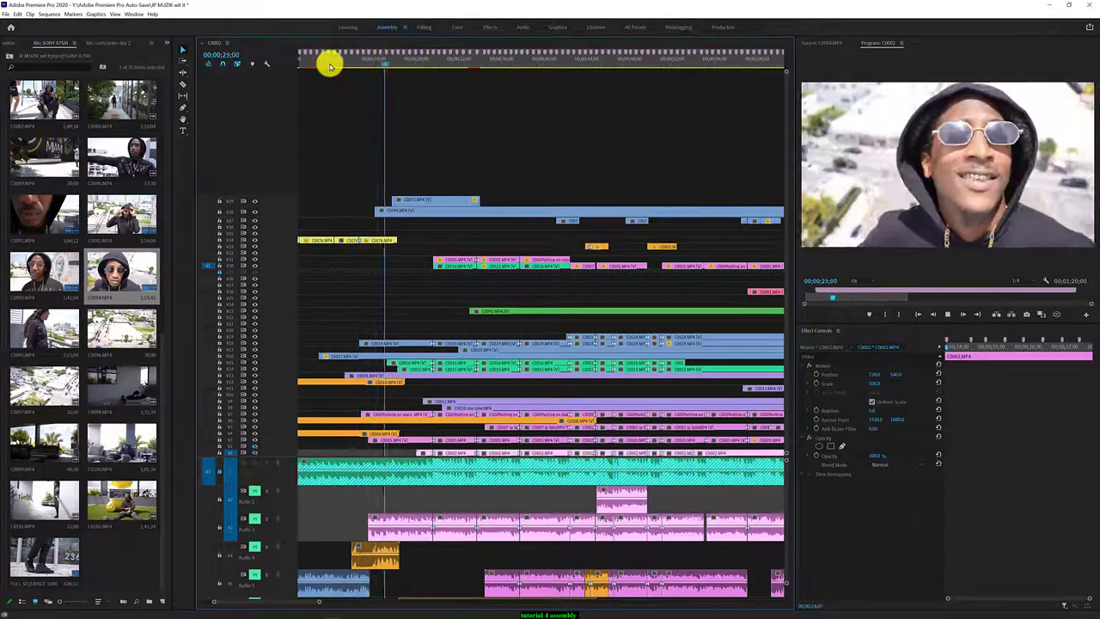
pyautogui.press('space')
# Apply new Clip Speed / Duration settings to the long C0094 clip on the upper track
pyautogui.click(388, 215)
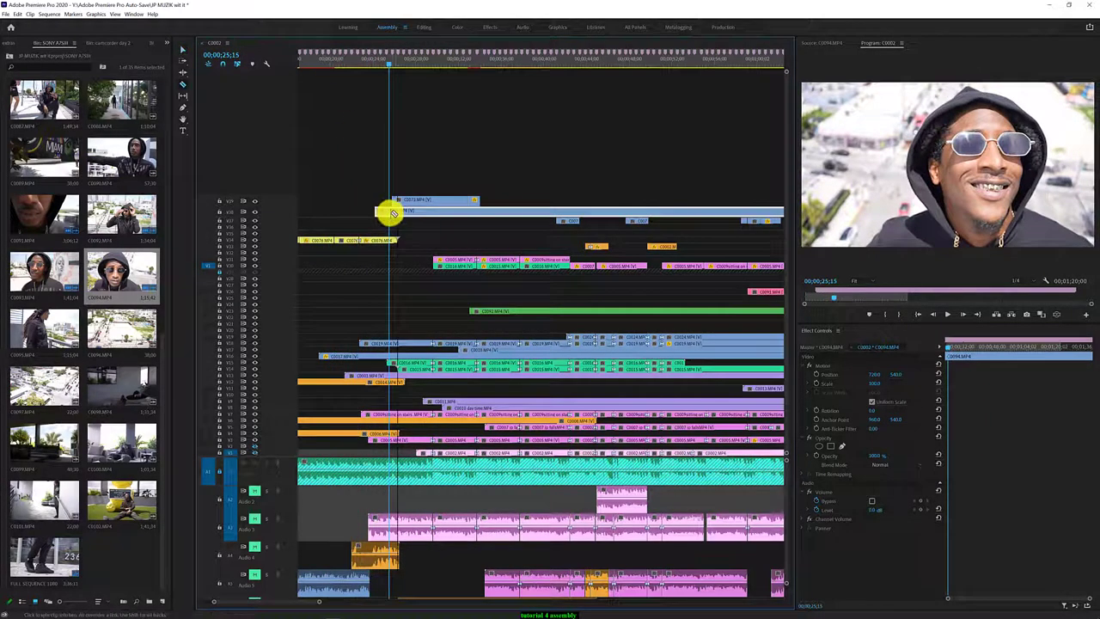
pyautogui.hotkey('ctrl', 'r')
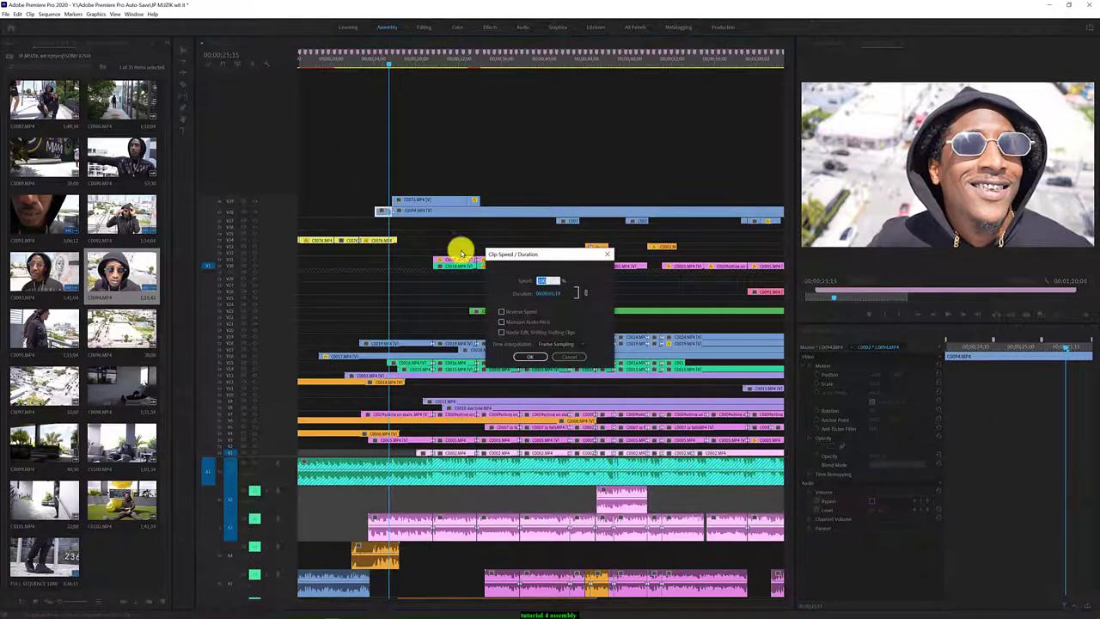
pyautogui.click(530, 356)
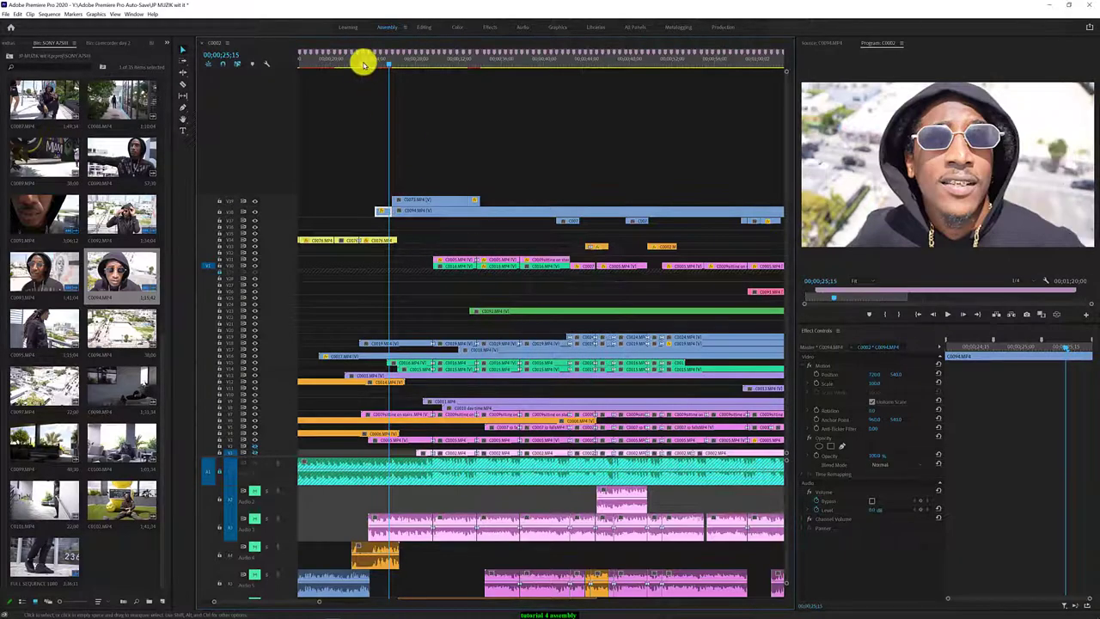
pyautogui.click(363, 63)
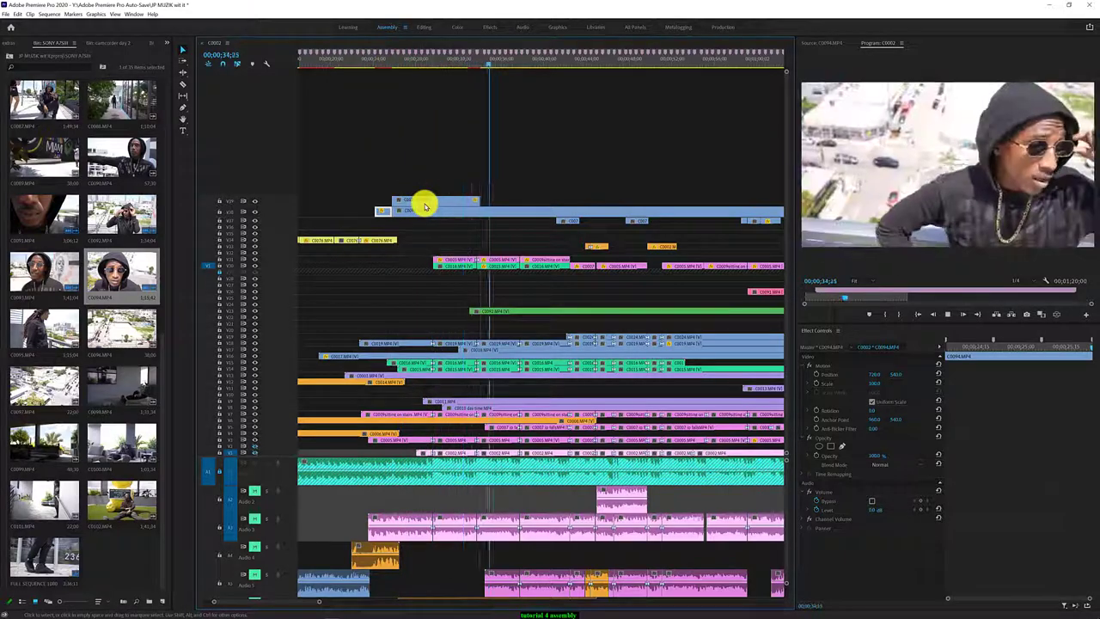
# Extend the top clip so it starts earlier, previewing from about 23 seconds
pyautogui.press('space')
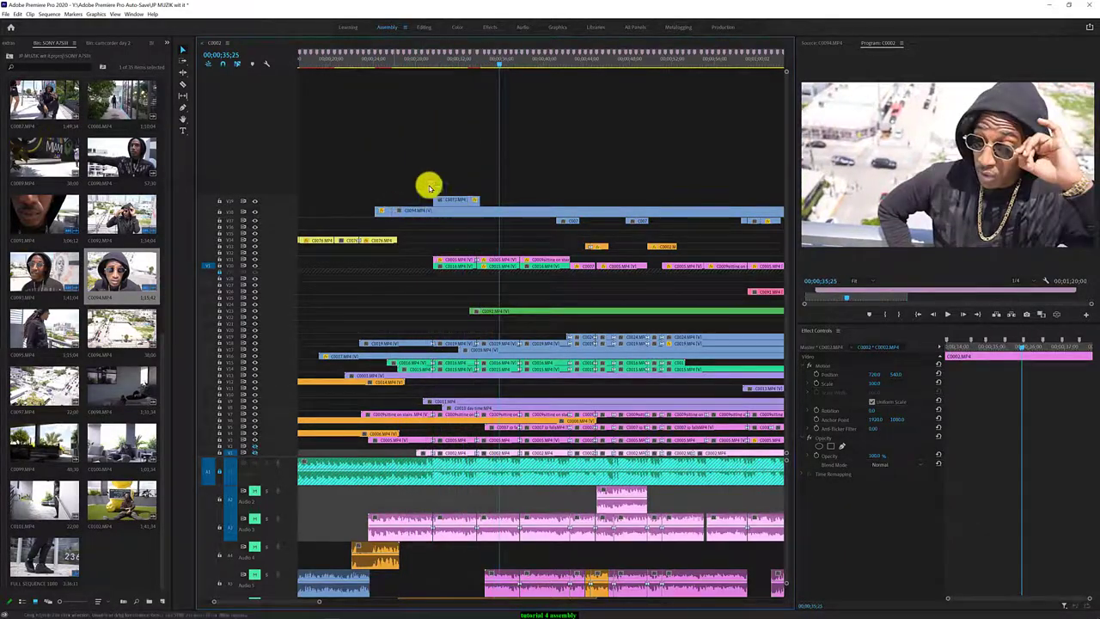
pyautogui.click(365, 62)
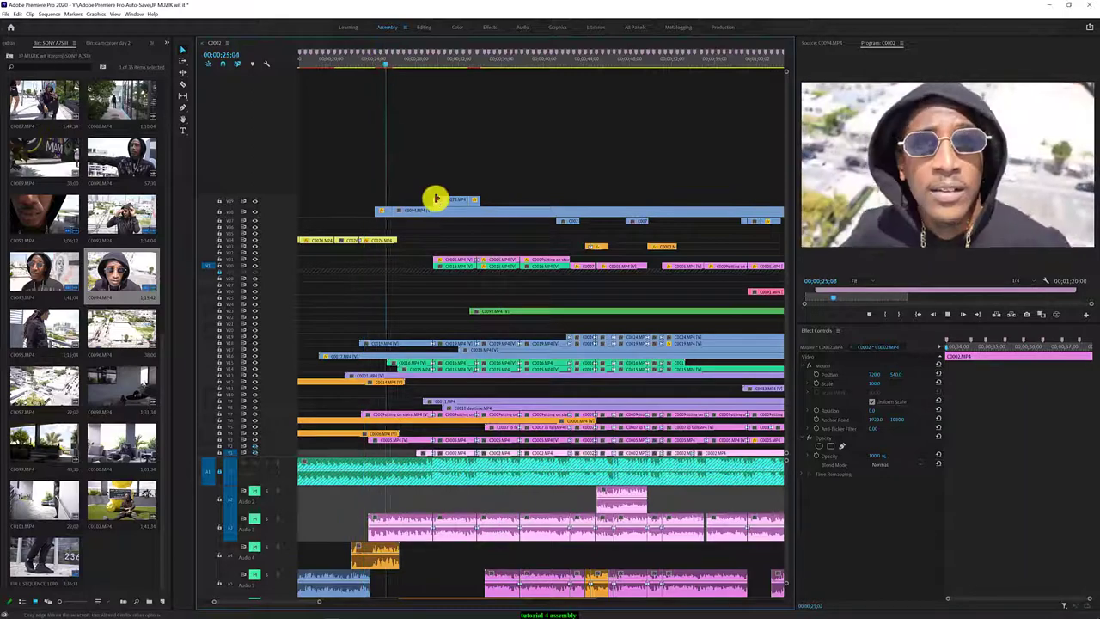
pyautogui.moveTo(437, 199); pyautogui.dragTo(393, 197)
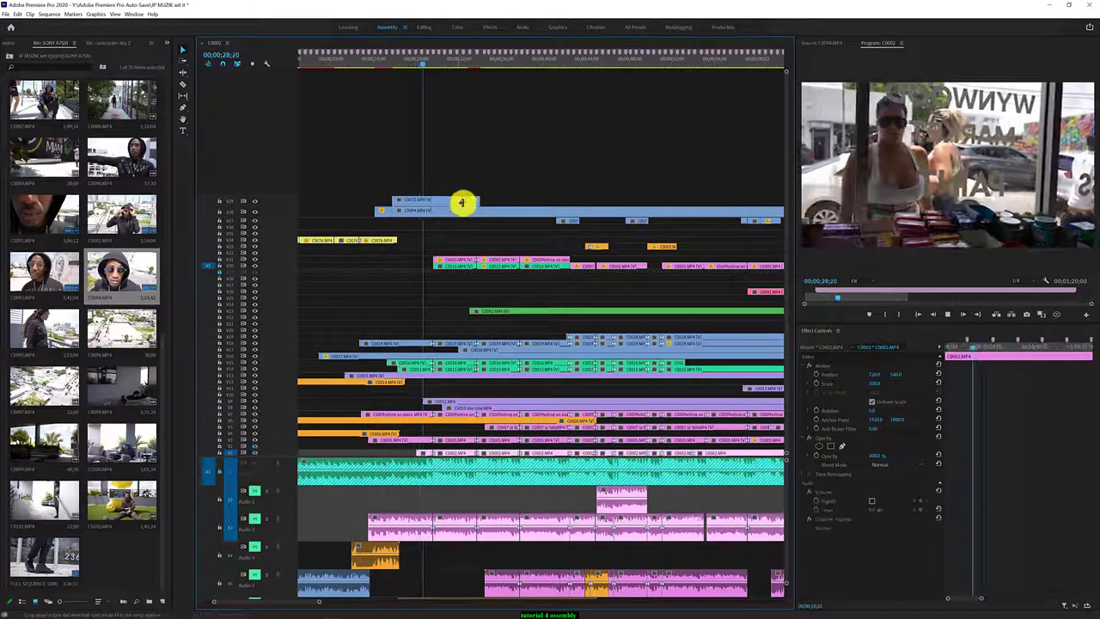
pyautogui.press('space')
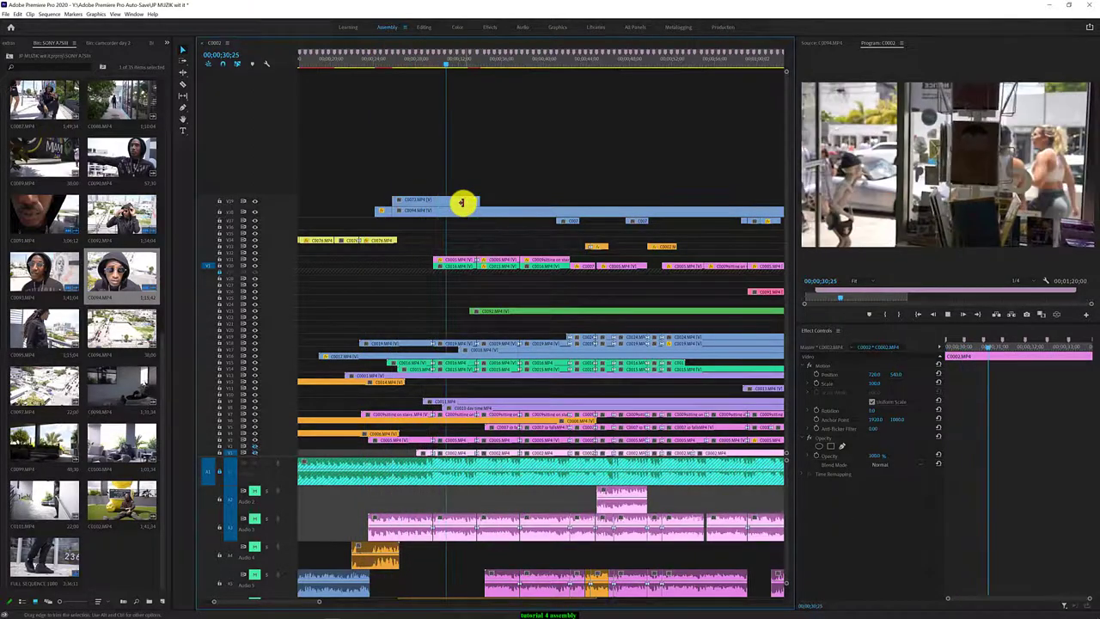
pyautogui.press('space')
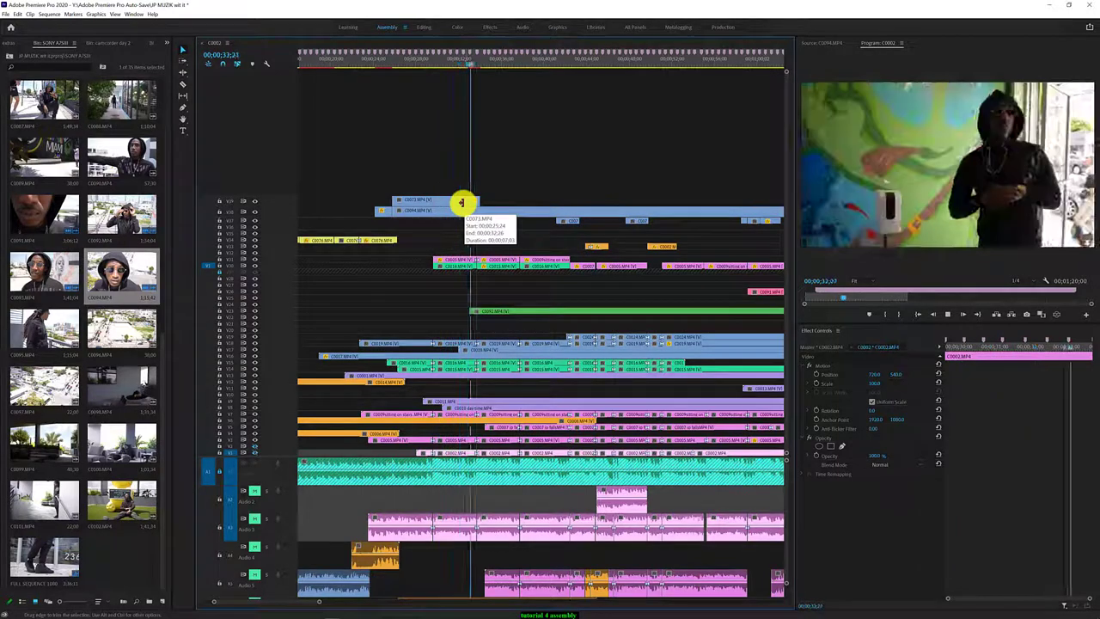
pyautogui.press('space')
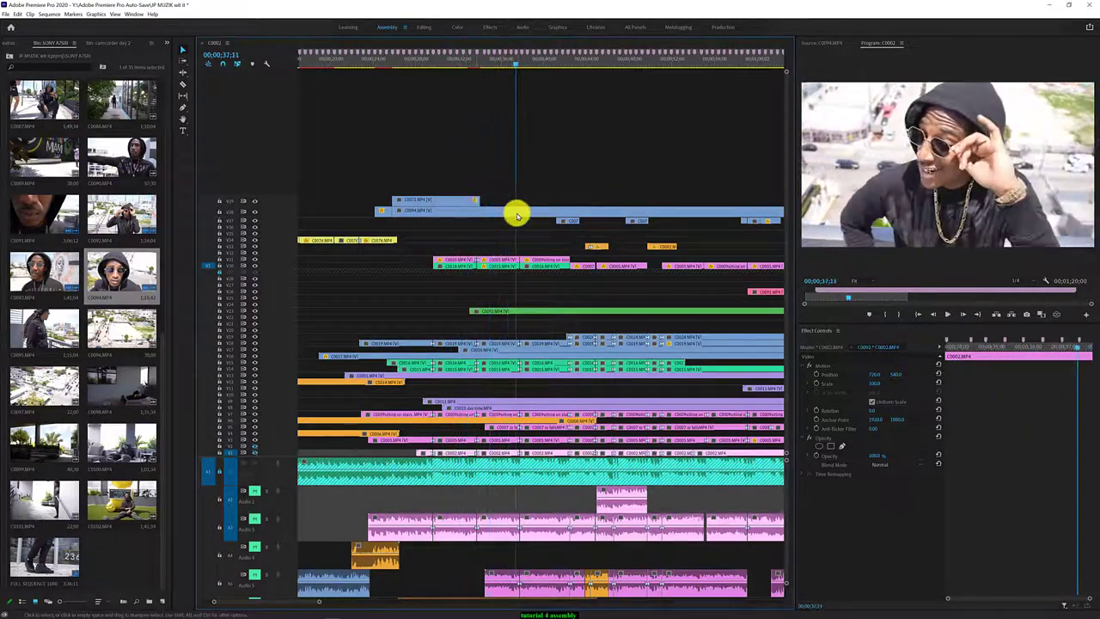
# Trim away part of the long C0094 clip and replay the edit
pyautogui.click(519, 212)
pyautogui.moveTo(519, 213); pyautogui.dragTo(589, 209)
pyautogui.click(466, 69)
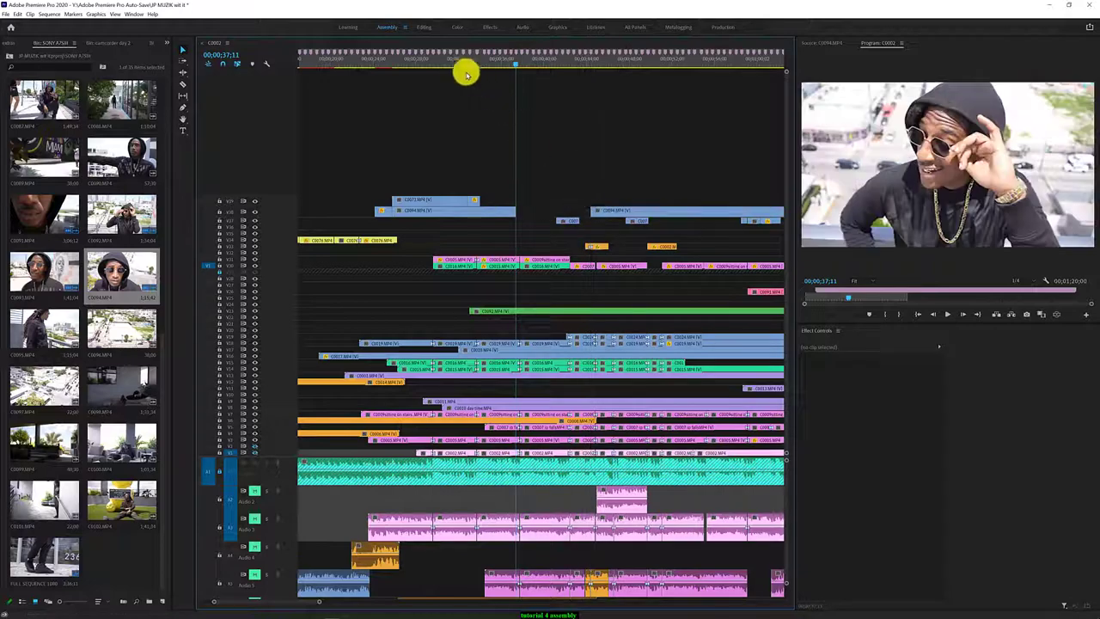
pyautogui.press('space')
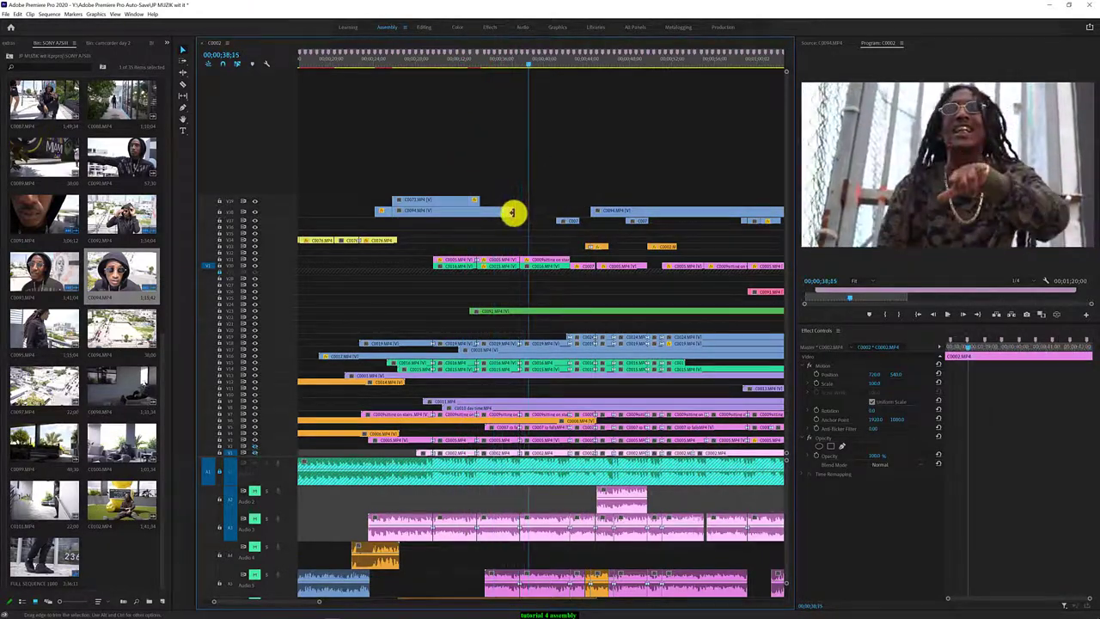
pyautogui.click(450, 64)
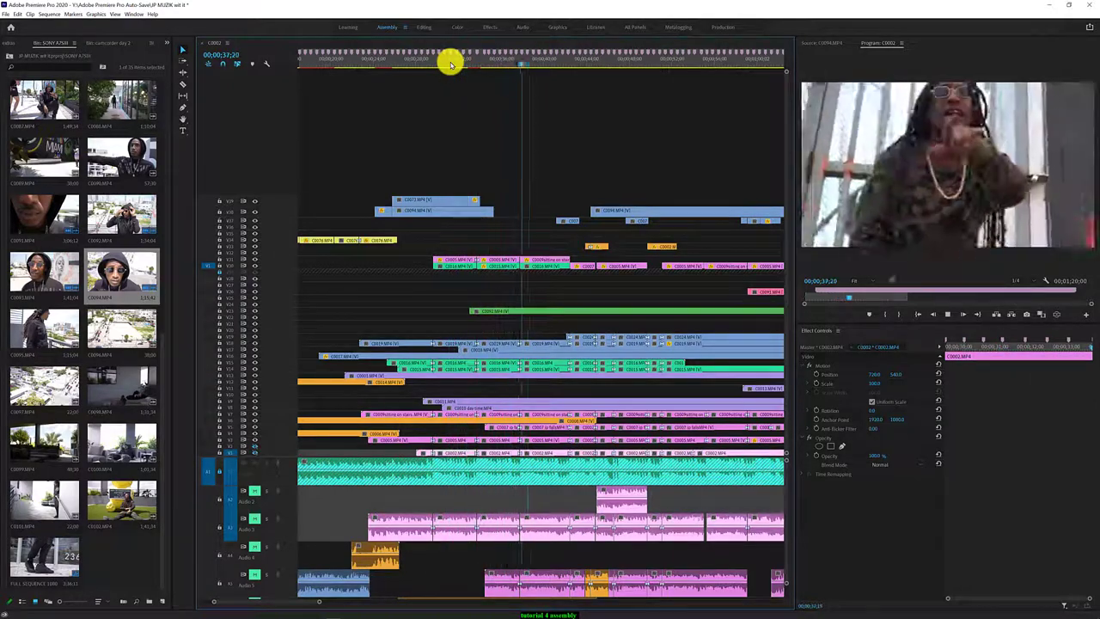
pyautogui.press('space')
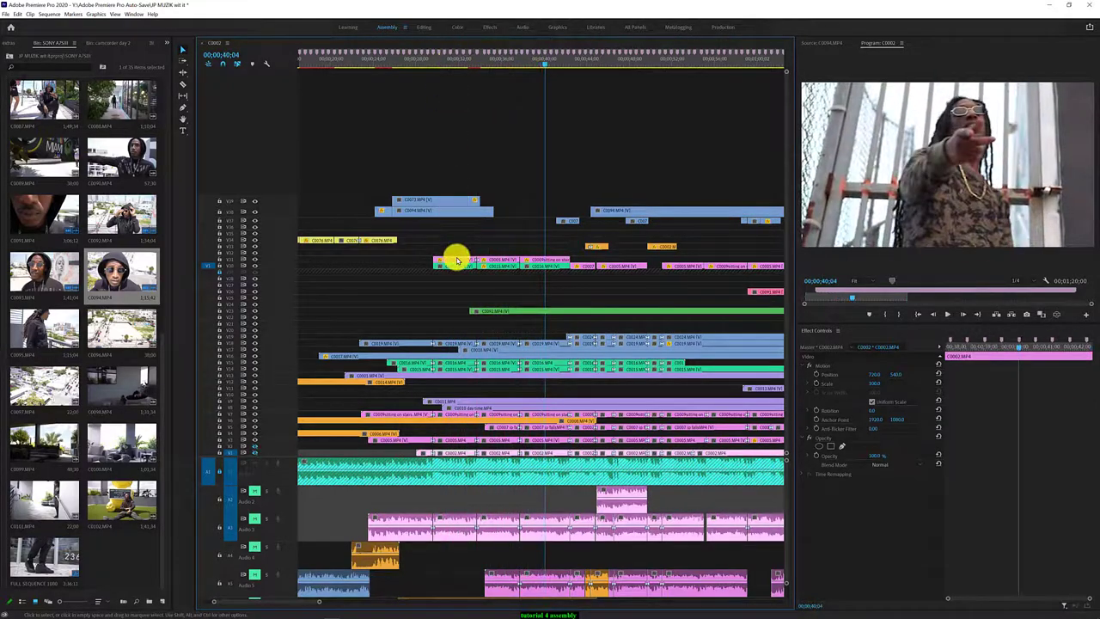
# Move a clip up onto a new top video track and reposition it around 28 seconds
pyautogui.moveTo(456, 234); pyautogui.dragTo(449, 184)
pyautogui.click(410, 61)
pyautogui.press('space')
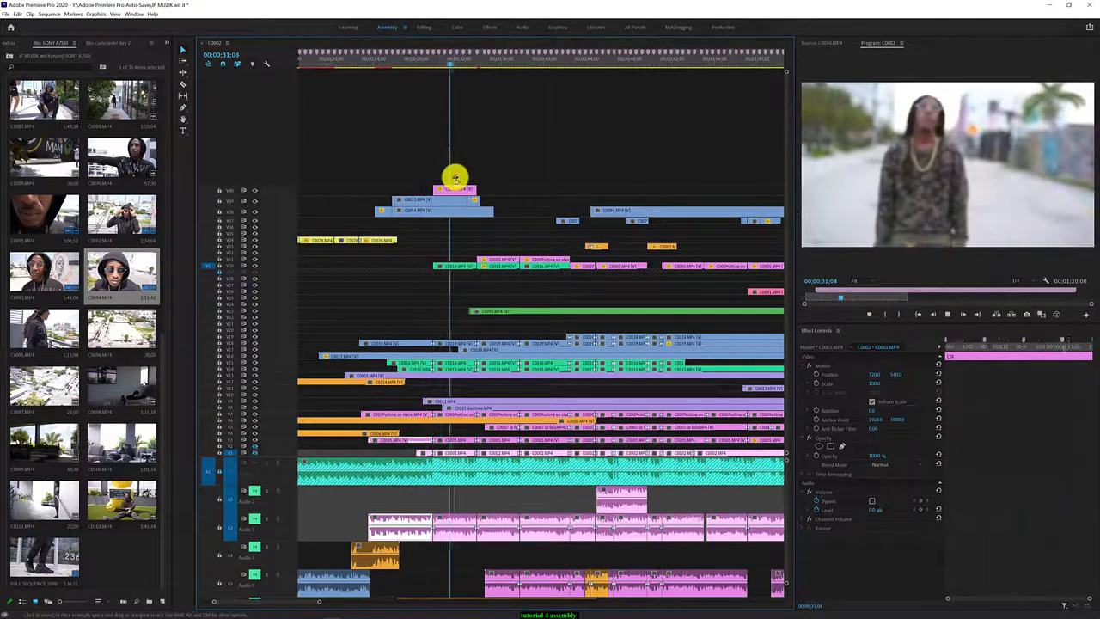
pyautogui.moveTo(445, 186); pyautogui.dragTo(470, 192)
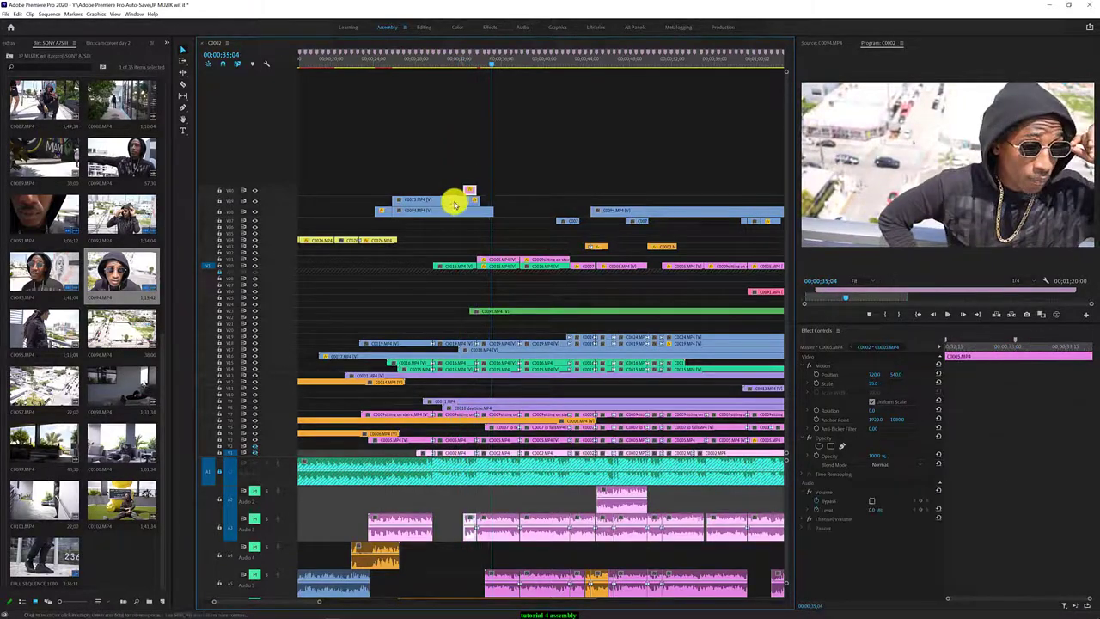
pyautogui.moveTo(470, 193); pyautogui.dragTo(455, 200)
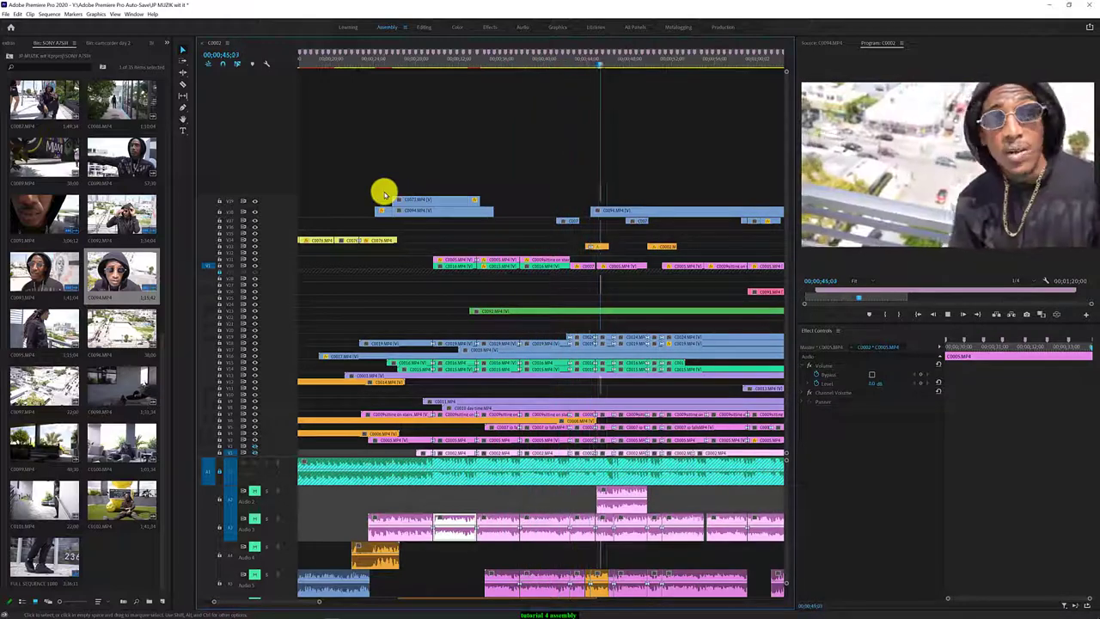
pyautogui.click(384, 194)
# Trim the upper-track clip to start later and review from about 37 seconds
pyautogui.moveTo(591, 209); pyautogui.dragTo(609, 209)
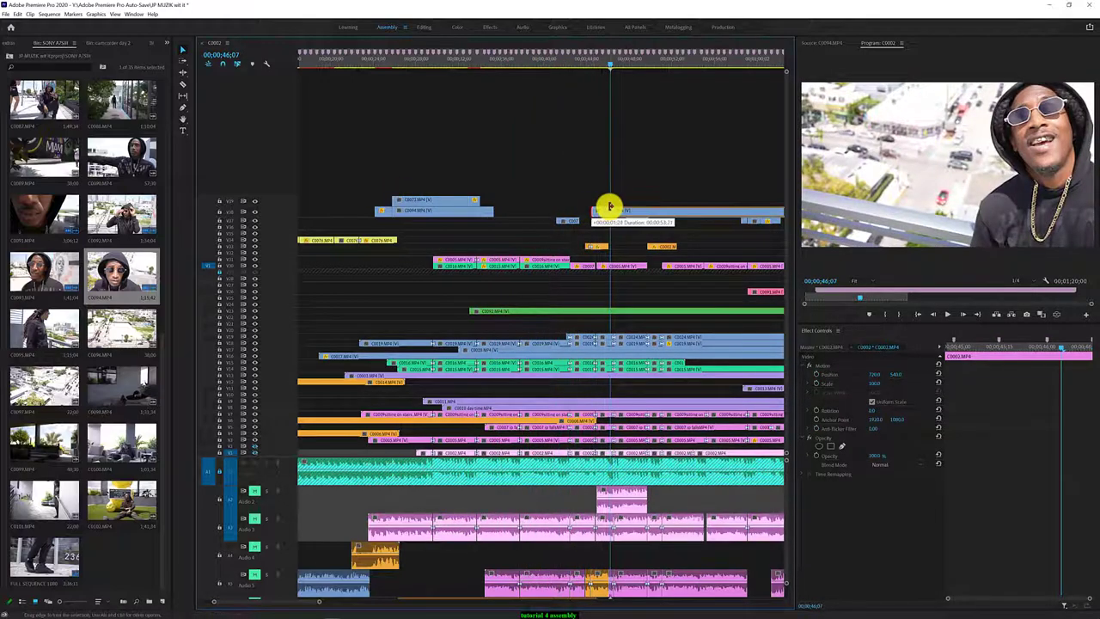
pyautogui.click(511, 66)
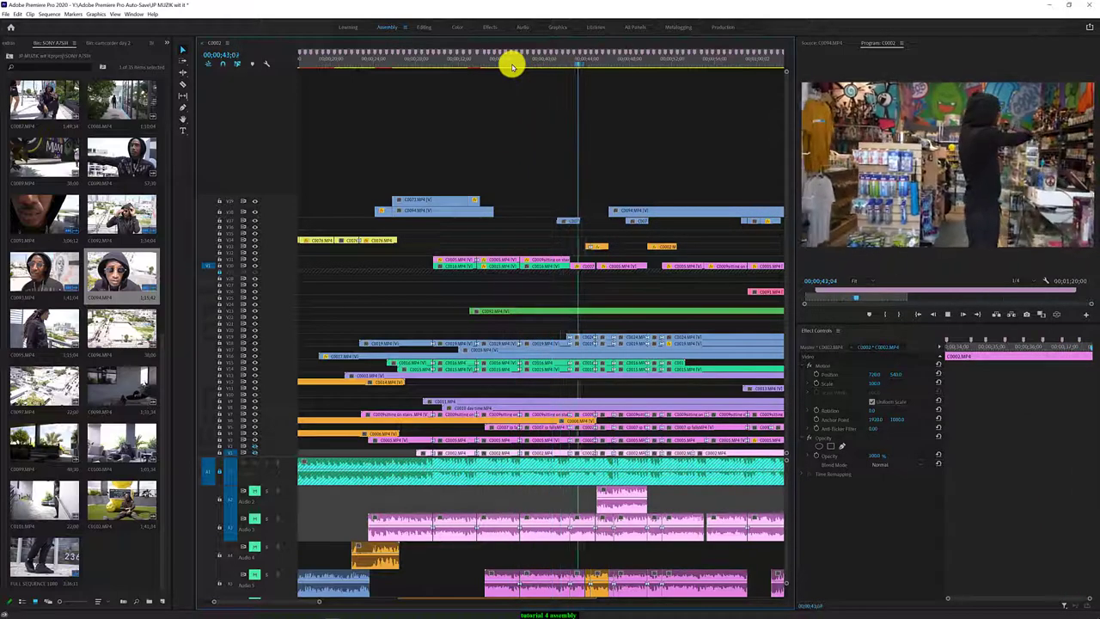
pyautogui.press('space')
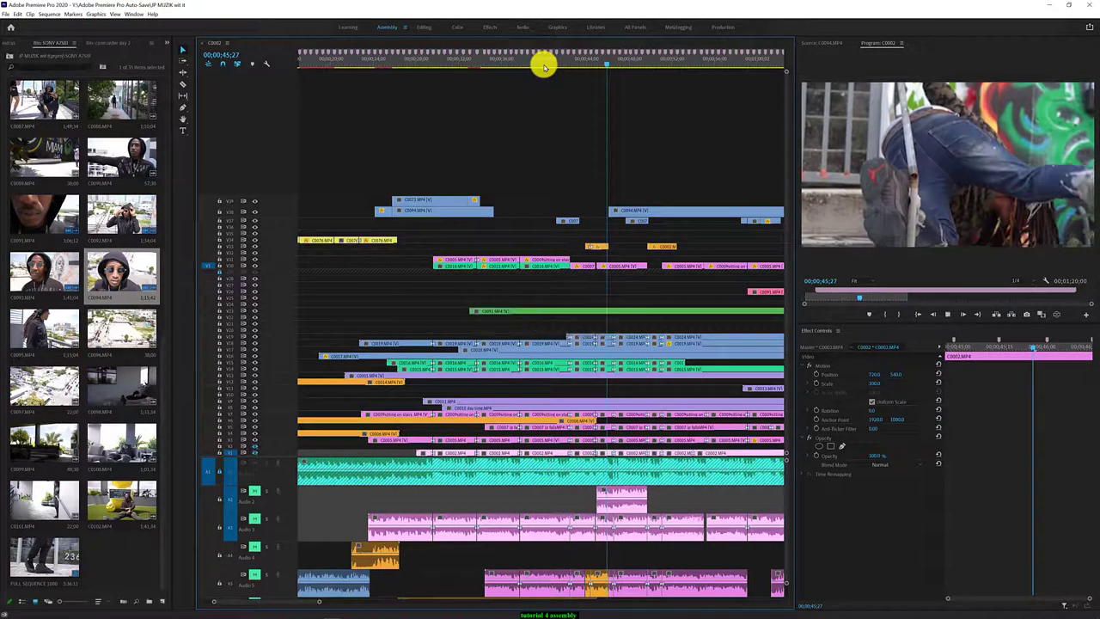
pyautogui.press('space')
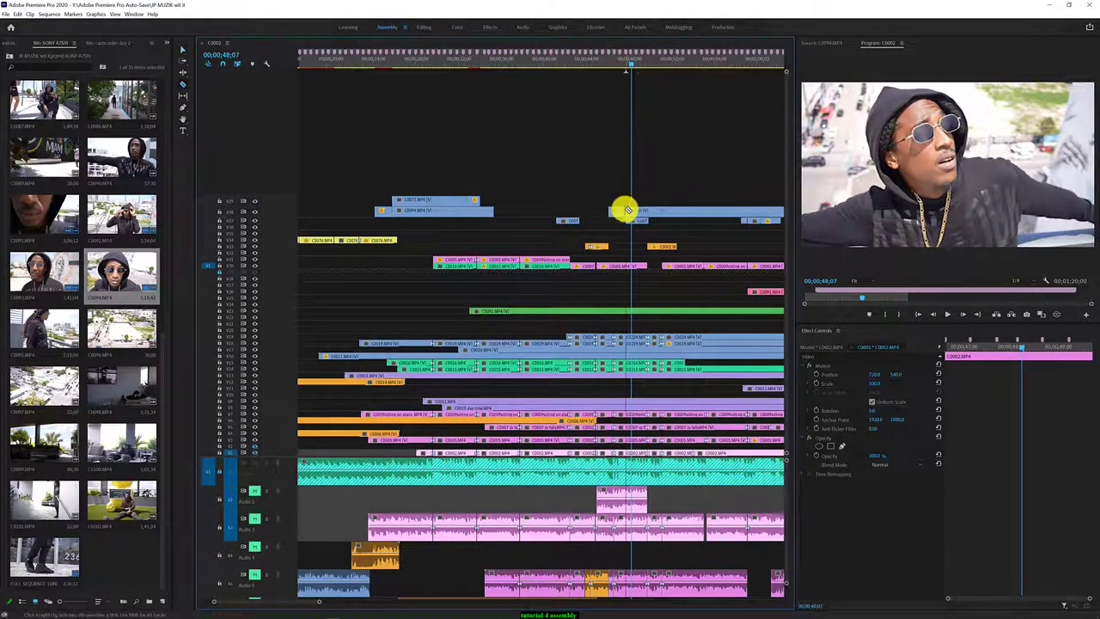
# Trim the top-track clip to leave a gap, previewing from about 44 seconds
pyautogui.moveTo(628, 210); pyautogui.dragTo(649, 210)
pyautogui.click(591, 68)
pyautogui.press('space')
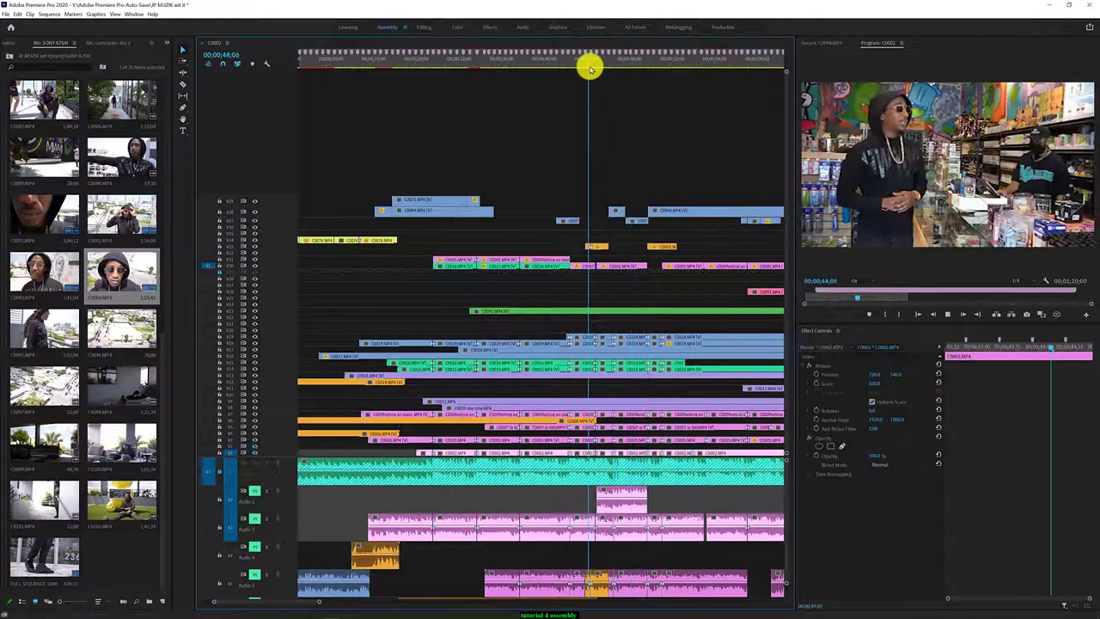
pyautogui.press('space')
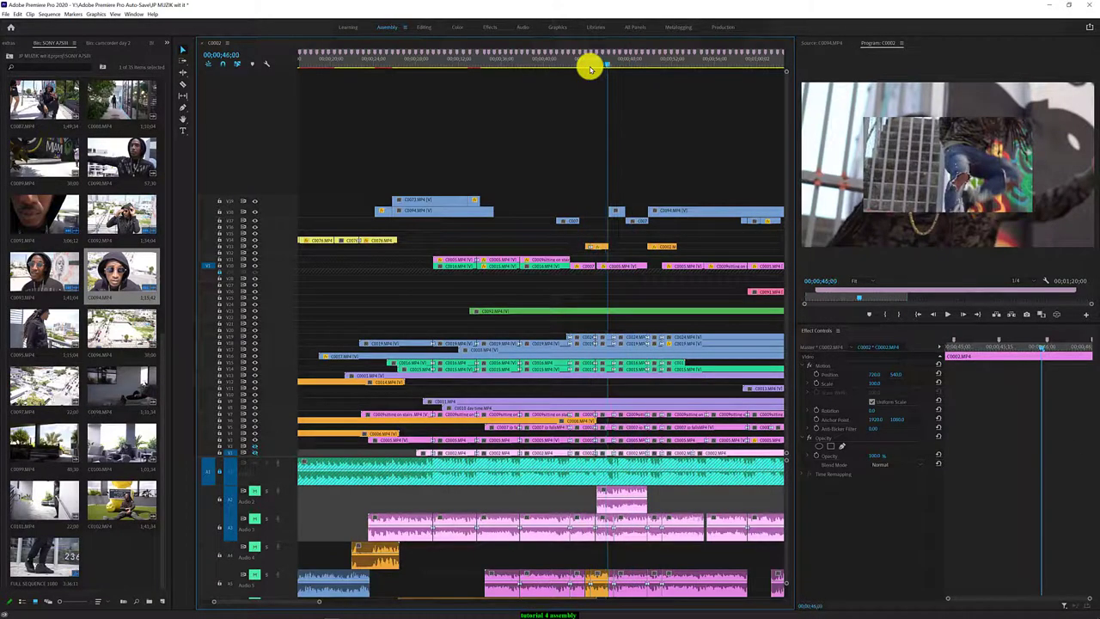
pyautogui.press('space')
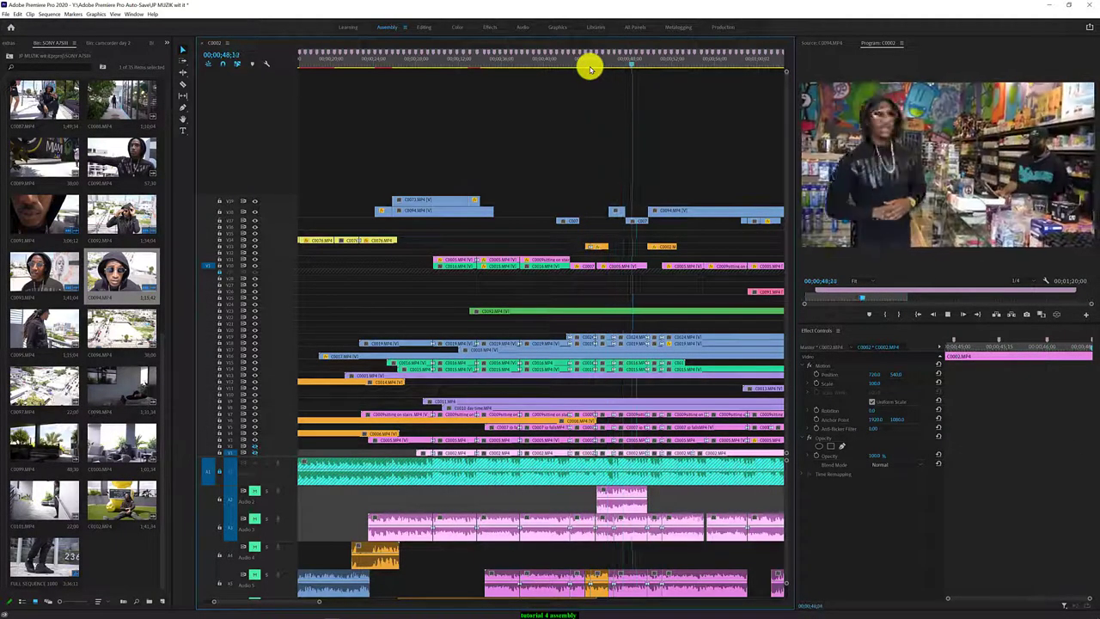
pyautogui.press('space')
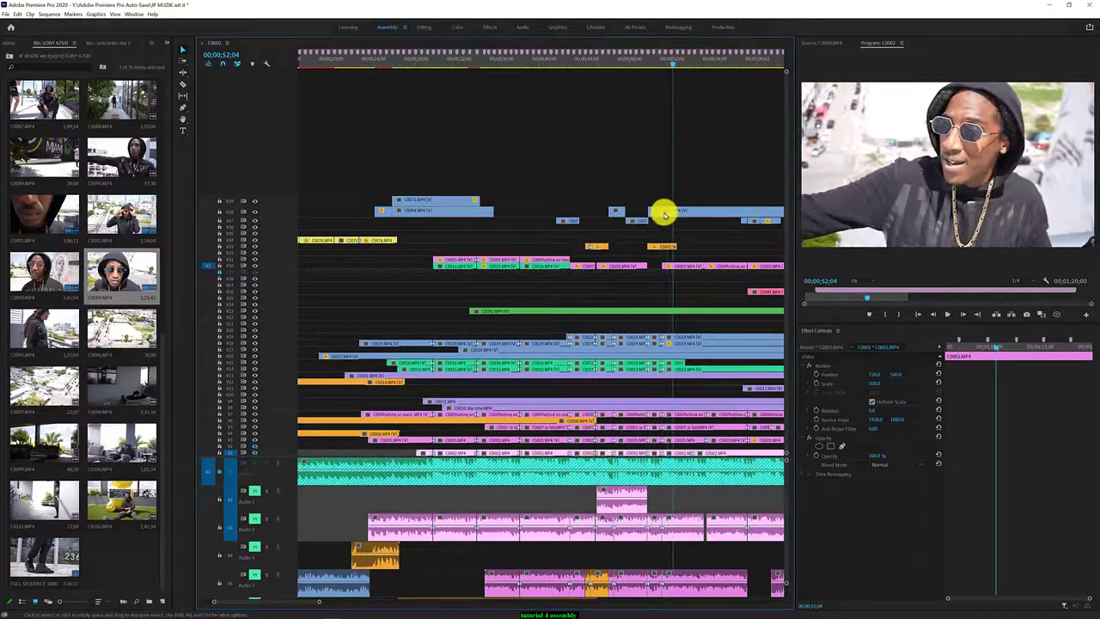
# Trim the next upper-track clip to start later and review it around 48–50 seconds
pyautogui.moveTo(667, 212); pyautogui.dragTo(683, 211)
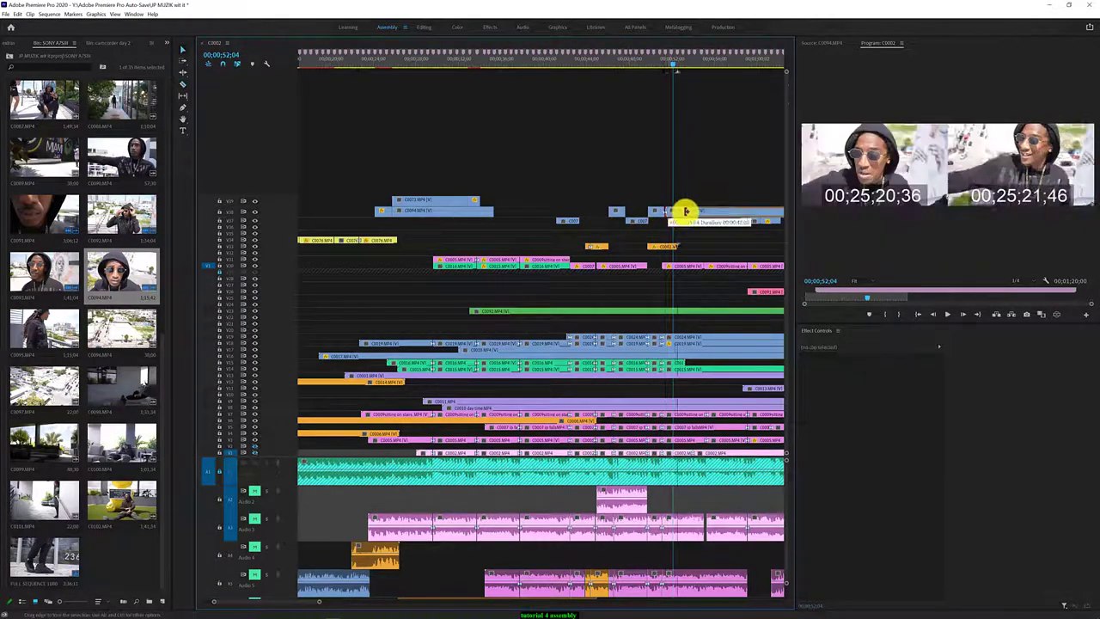
pyautogui.click(619, 63)
pyautogui.press('space')
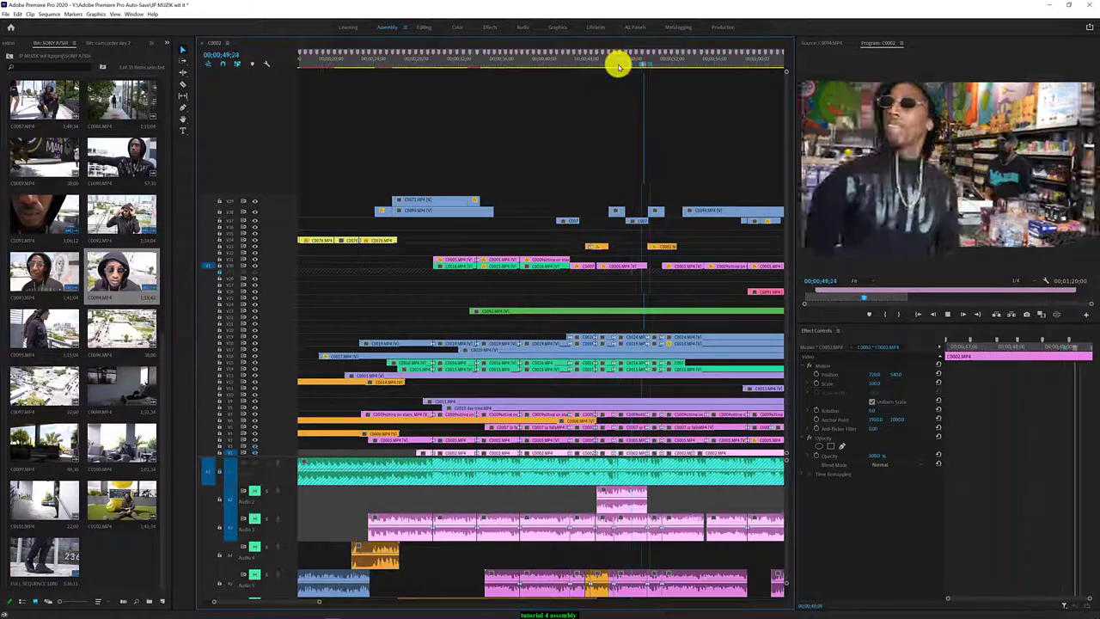
pyautogui.press('space')
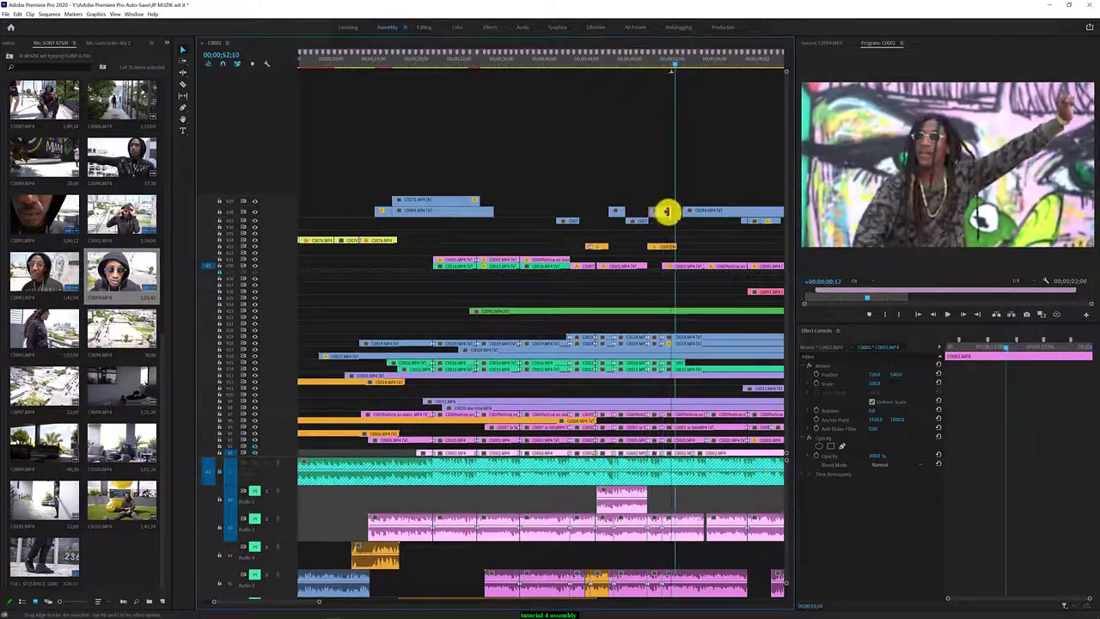
pyautogui.click(653, 64)
pyautogui.press('space')
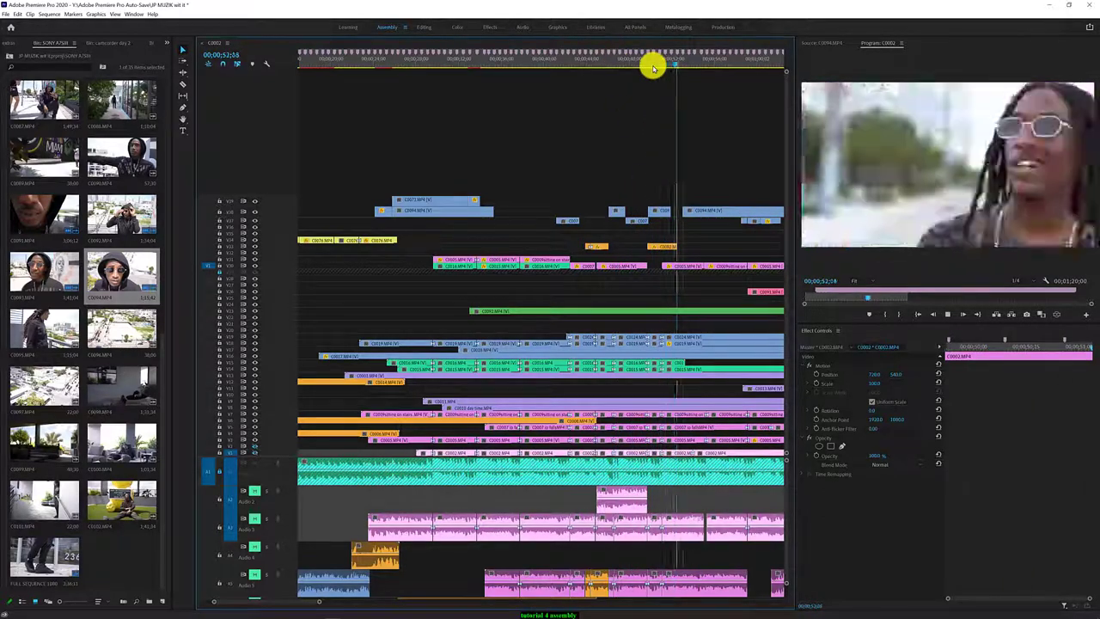
# Trim the start of the C0094 clip near 00;00;53 later and play it back
pyautogui.moveTo(683, 210); pyautogui.dragTo(713, 210)
pyautogui.click(636, 61)
pyautogui.press('space')
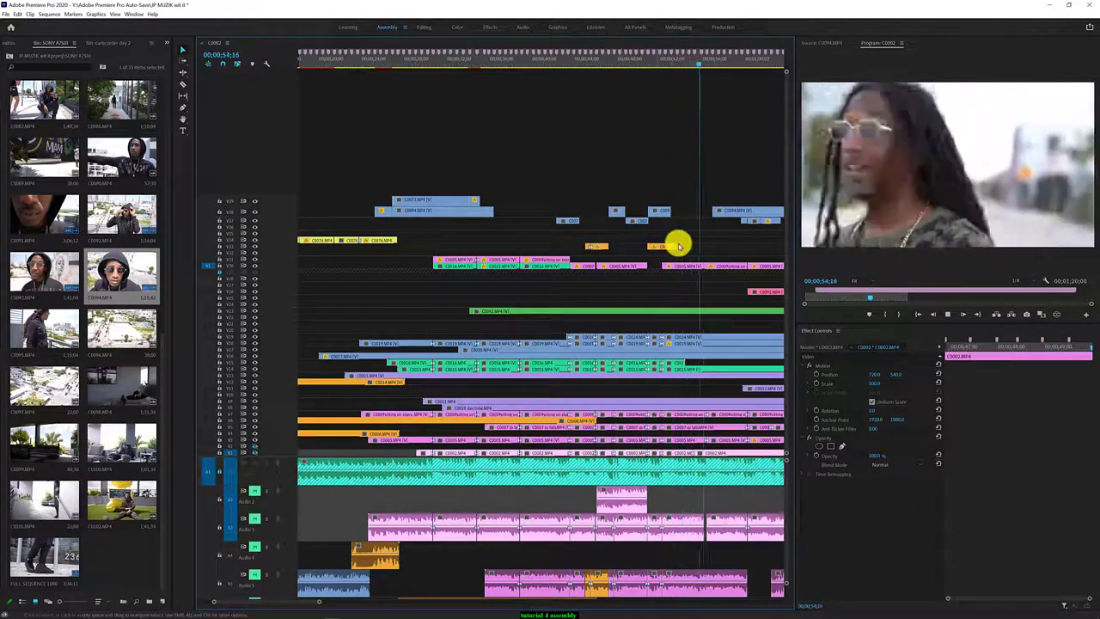
pyautogui.press('space')
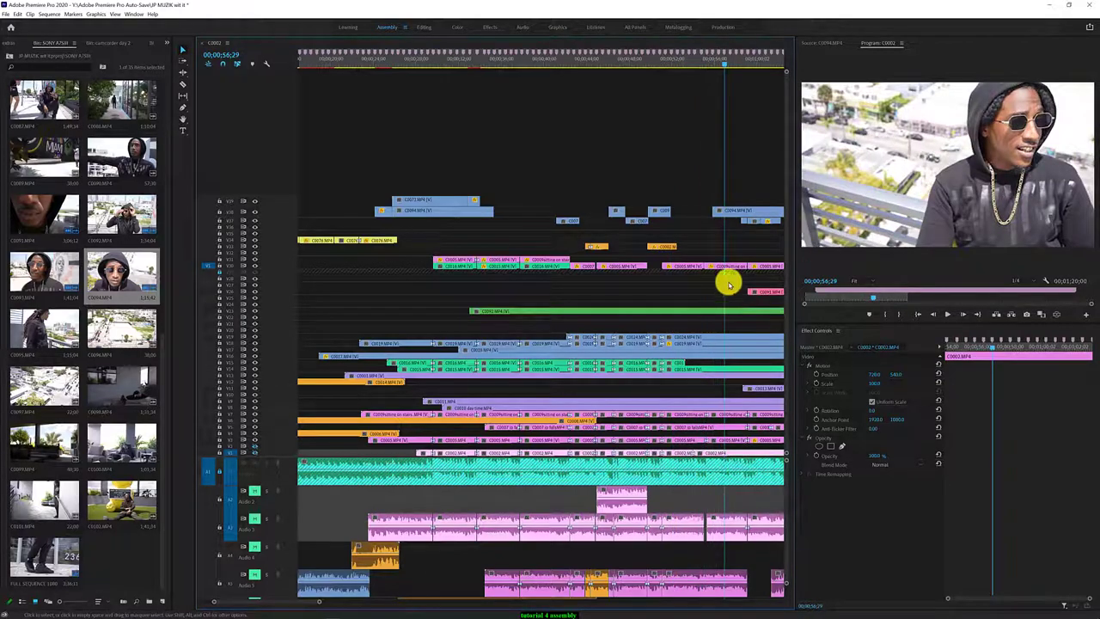
pyautogui.press('space')
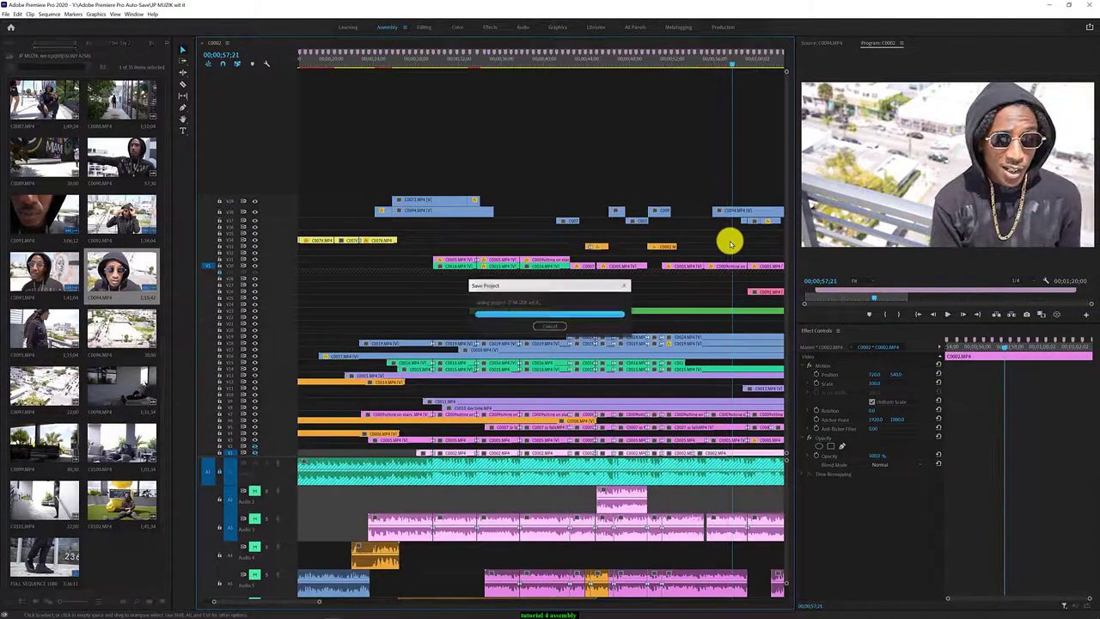
# Slide the top-track overlay clip later and raise the stairs shot's Scale from about 55 to 61
pyautogui.scroll(-5, 731, 243)
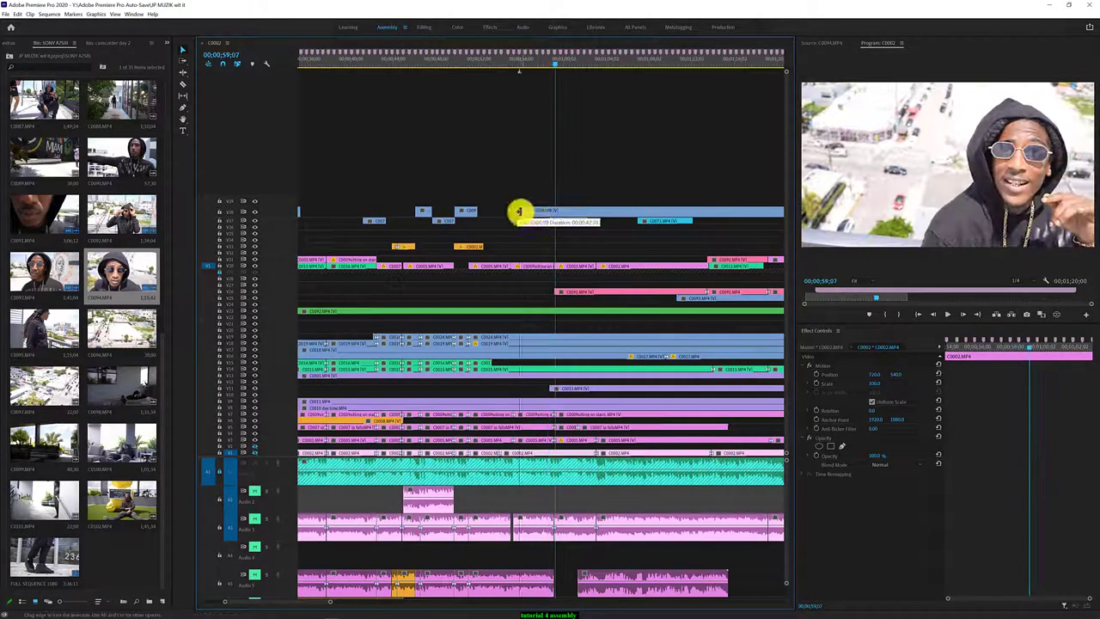
pyautogui.moveTo(518, 210); pyautogui.dragTo(602, 210)
pyautogui.click(481, 61)
pyautogui.press('space')
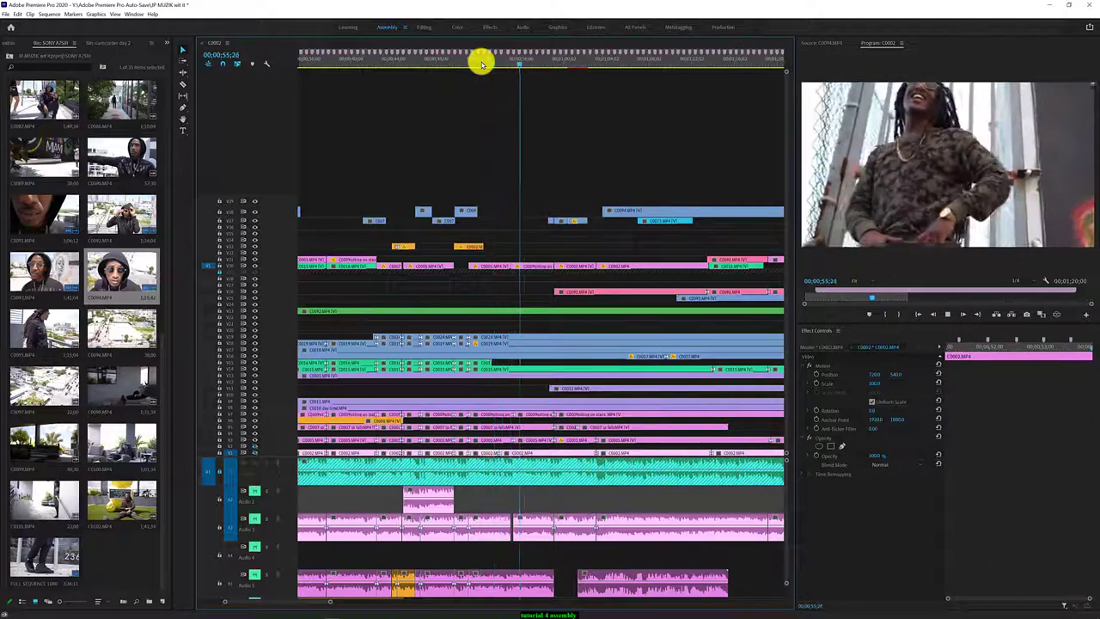
pyautogui.press('space')
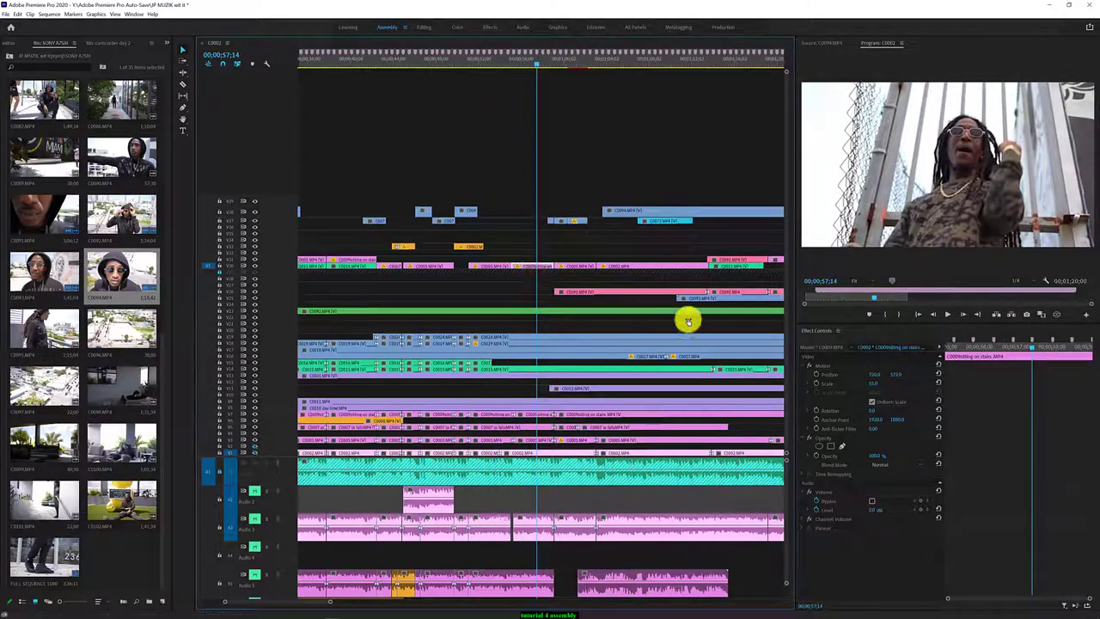
pyautogui.moveTo(871, 385); pyautogui.dragTo(894, 377)
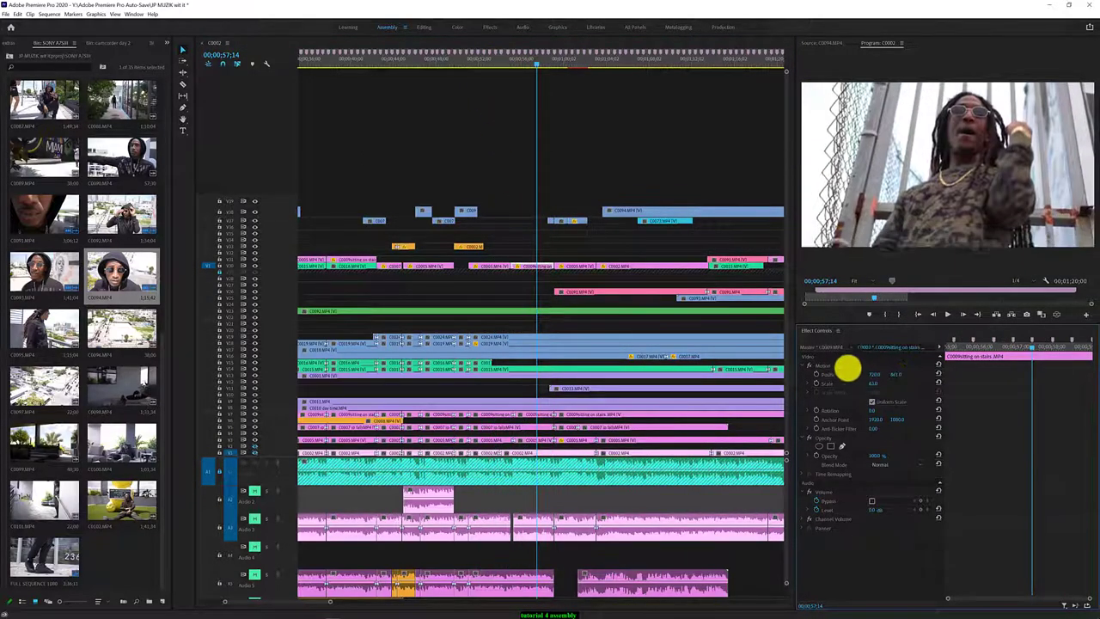
# Extend the top overlay clip to start earlier at the cut point and preview around one minute
pyautogui.click(510, 63)
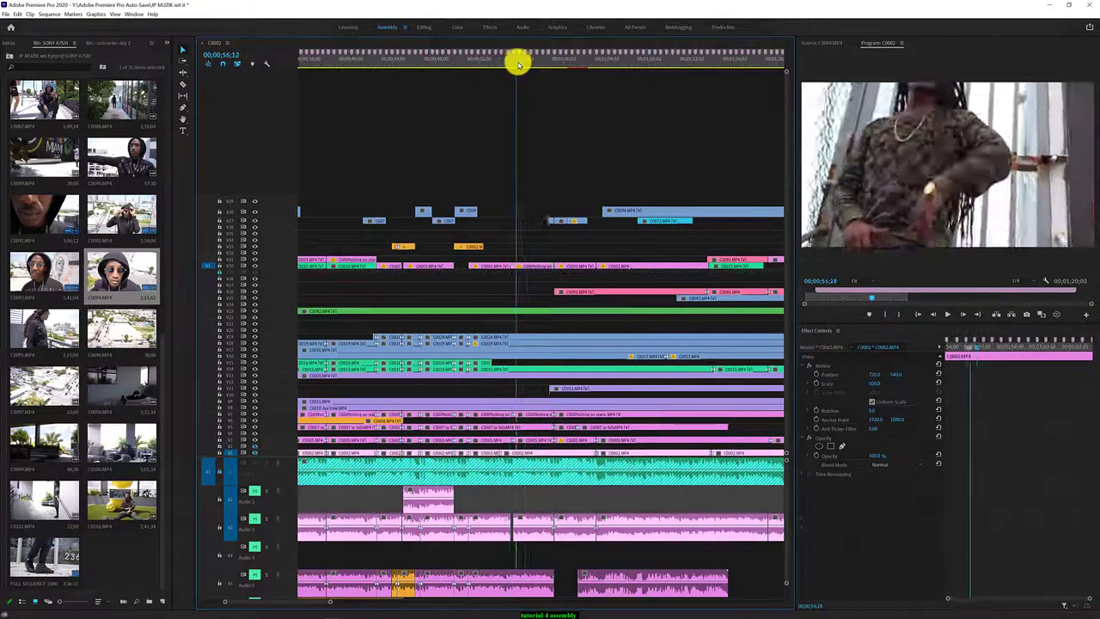
pyautogui.moveTo(510, 64); pyautogui.dragTo(527, 62)
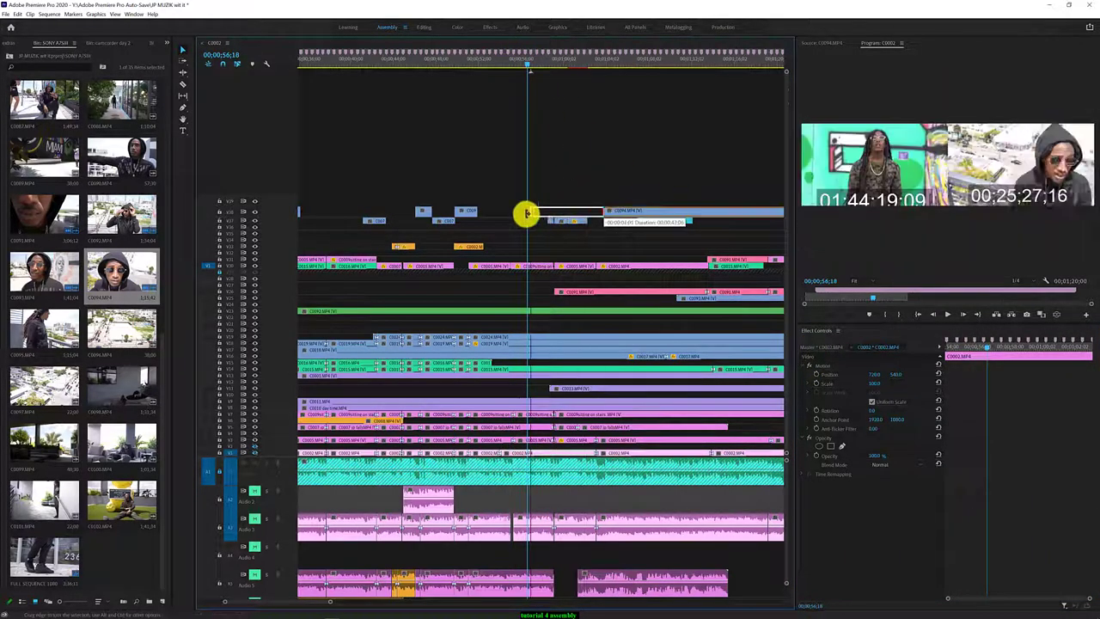
pyautogui.moveTo(604, 212)
pyautogui.mouseDown()
pyautogui.moveTo(510, 214)
pyautogui.moveTo(702, 219)
pyautogui.mouseUp()
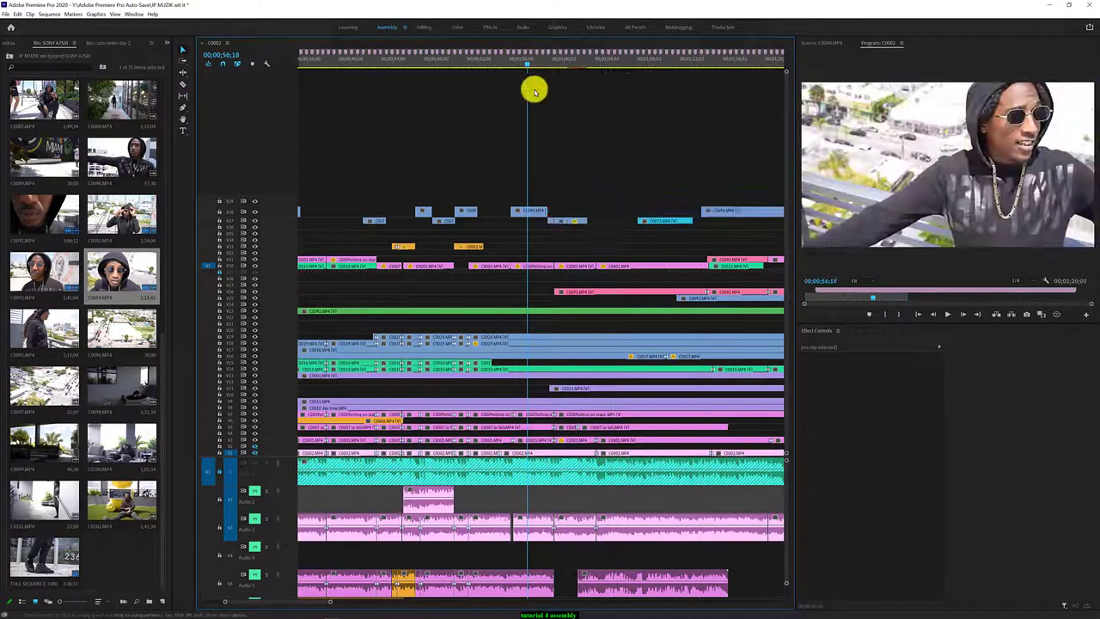
pyautogui.click(490, 61)
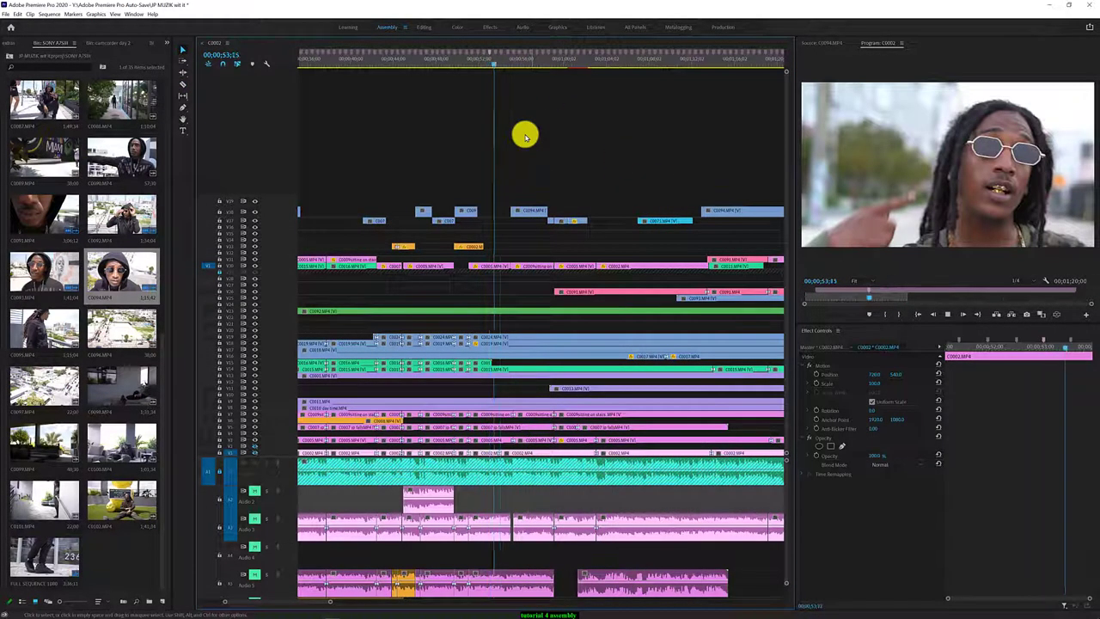
pyautogui.press('space')
pyautogui.press('space')
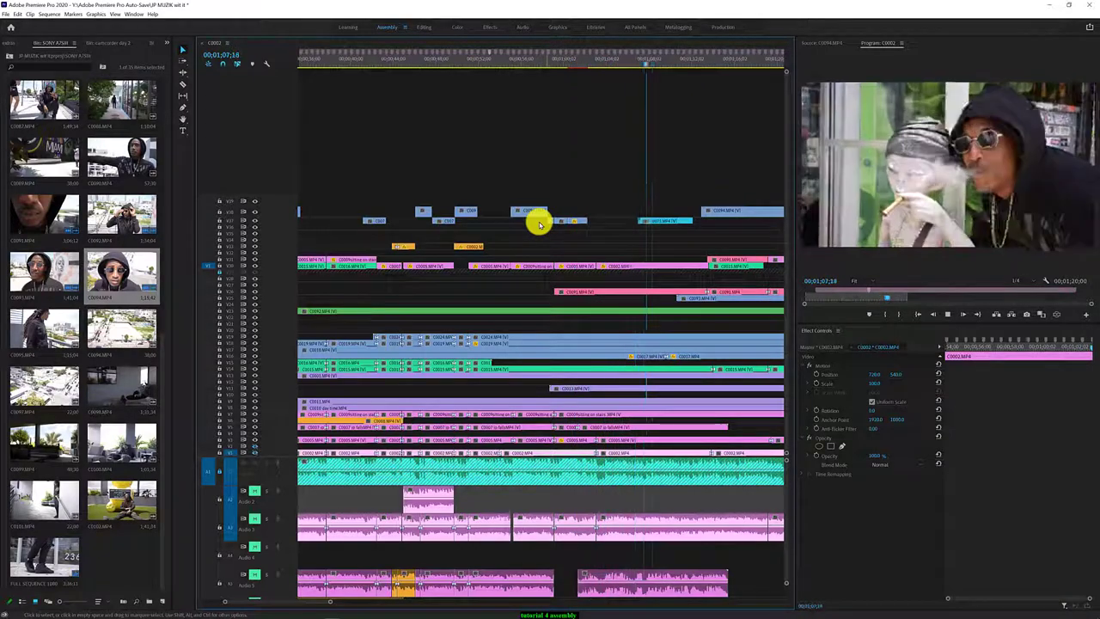
pyautogui.click(567, 63)
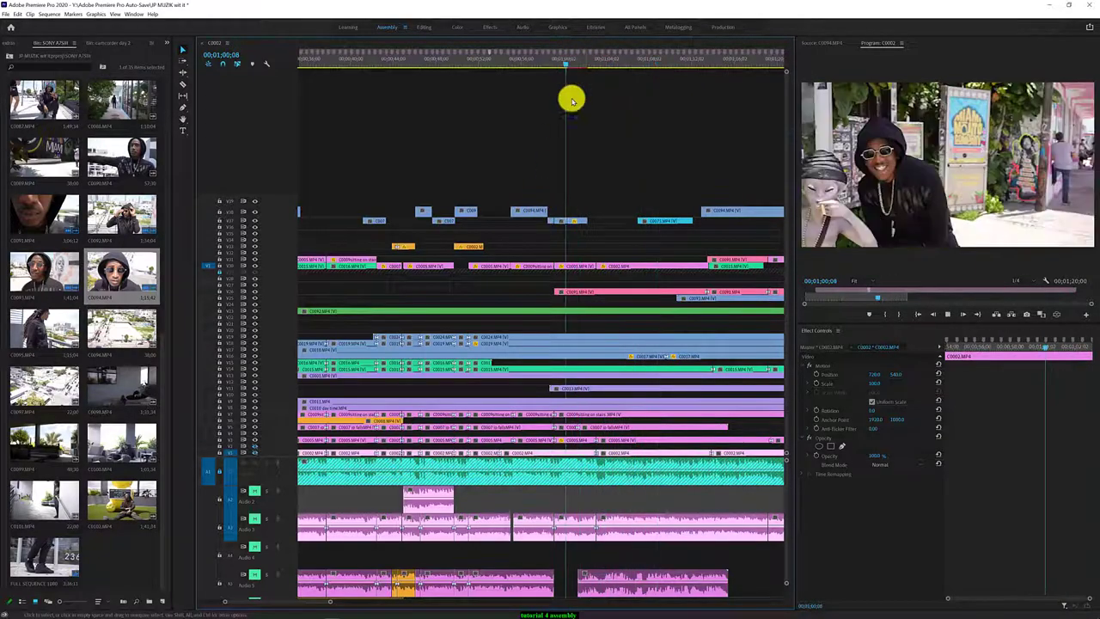
pyautogui.click(559, 60)
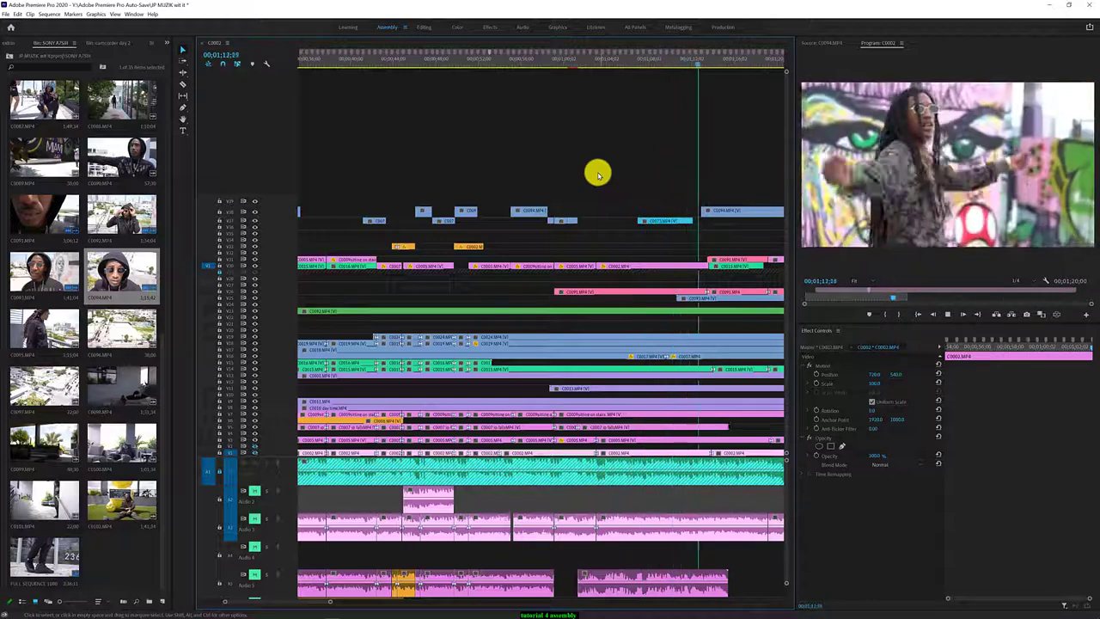
pyautogui.press('space')
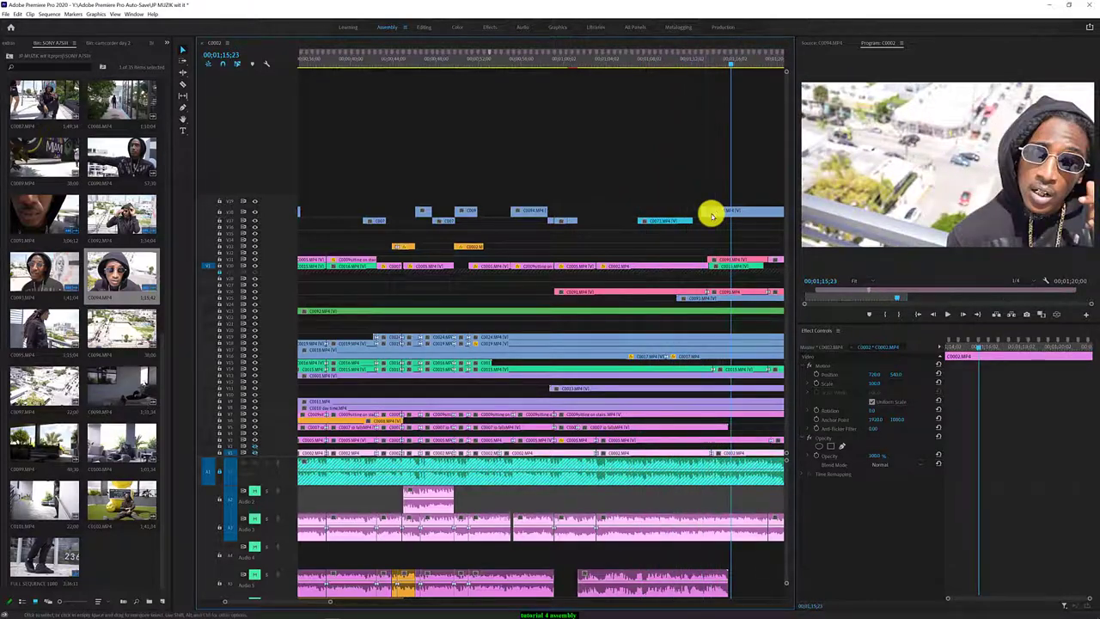
pyautogui.scroll(-3, 700, 235)
# Slide the later top-track overlay clip further along and preview up to 01;23;10
pyautogui.moveTo(609, 209); pyautogui.dragTo(679, 208)
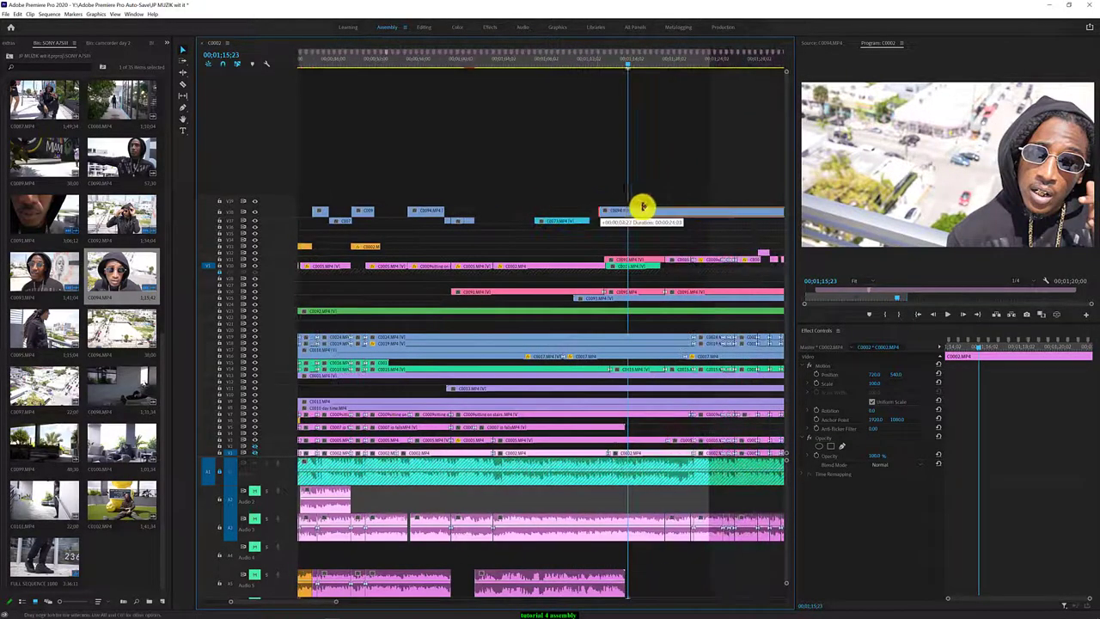
pyautogui.click(592, 61)
pyautogui.press('space')
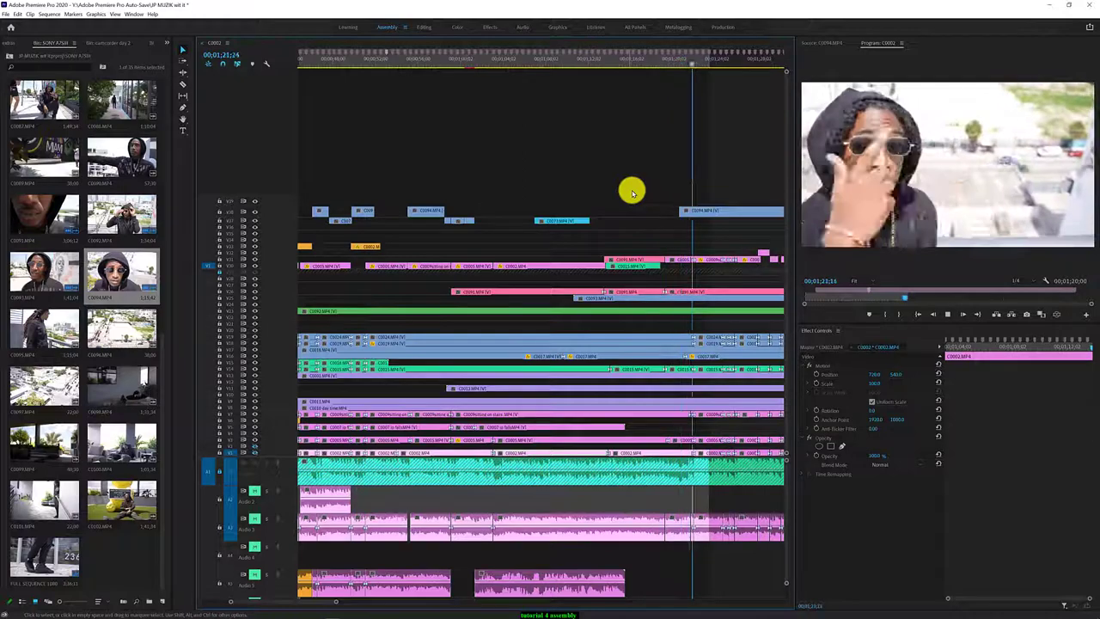
pyautogui.press('space')
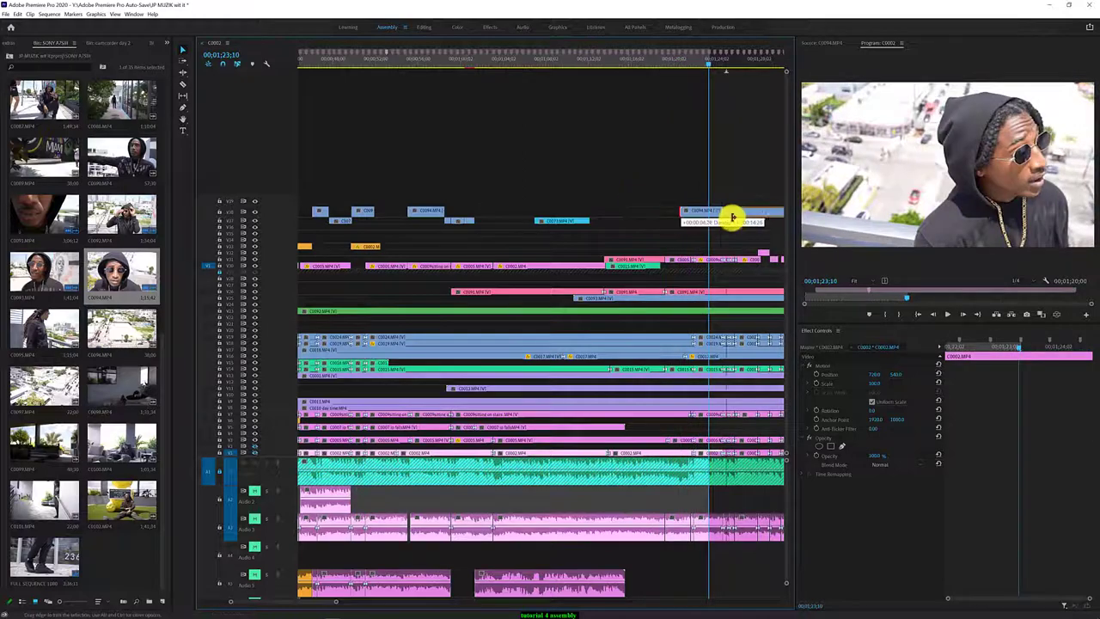
# Trim that clip's start later, then zoom out and play the sequence from the opening
pyautogui.moveTo(680, 209); pyautogui.dragTo(769, 209)
pyautogui.click(674, 62)
pyautogui.press('space')
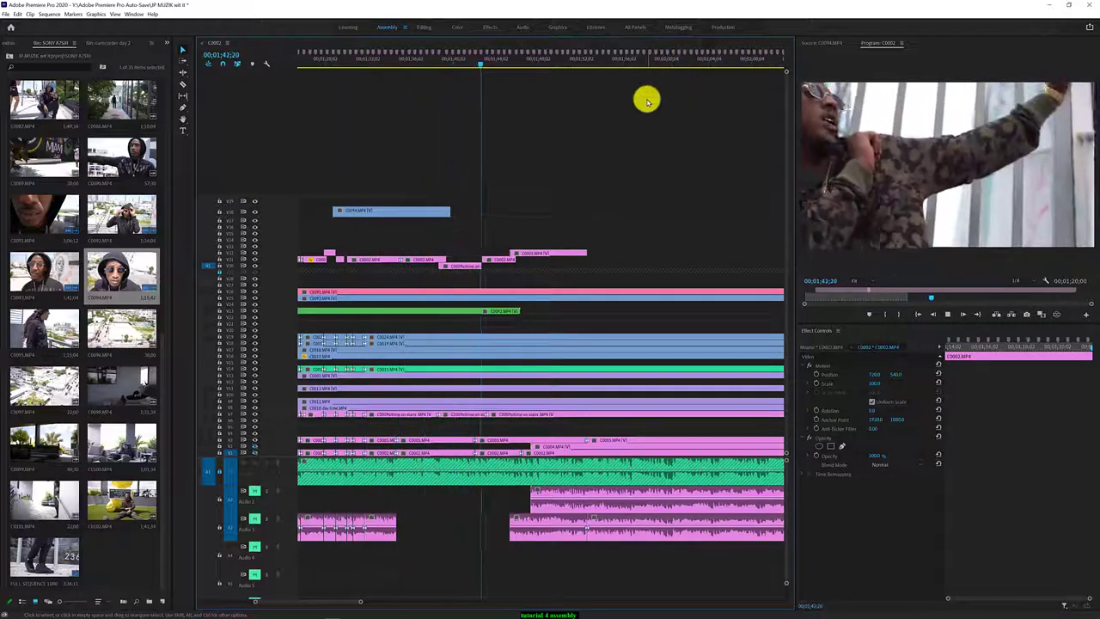
pyautogui.click(309, 62)
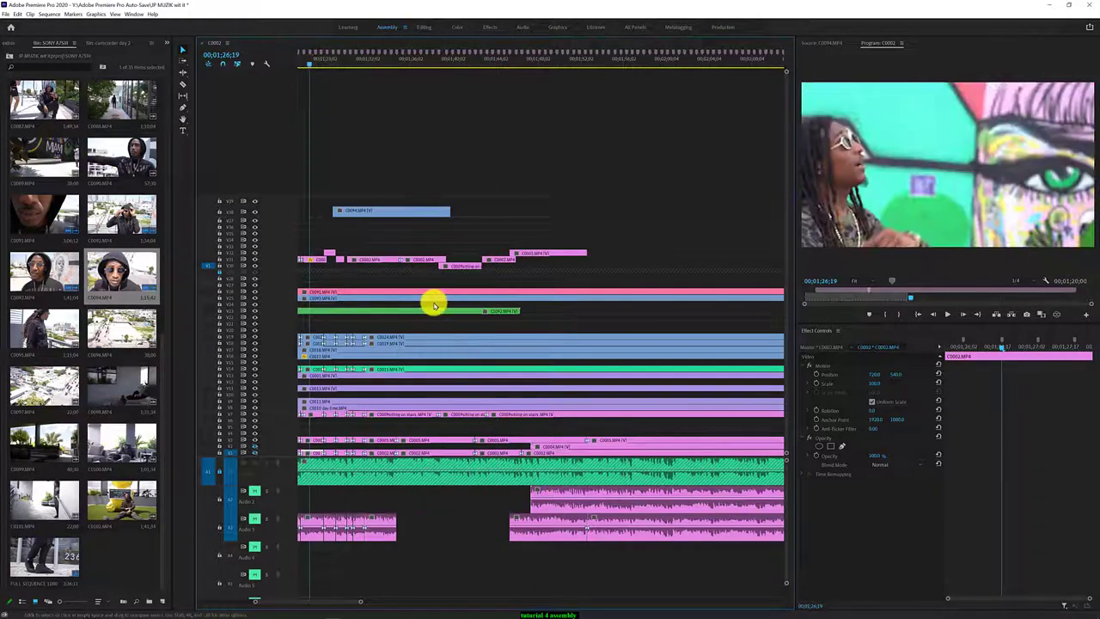
pyautogui.press('-')
pyautogui.press('-')
pyautogui.press('-')
pyautogui.press('-')
pyautogui.press('-')
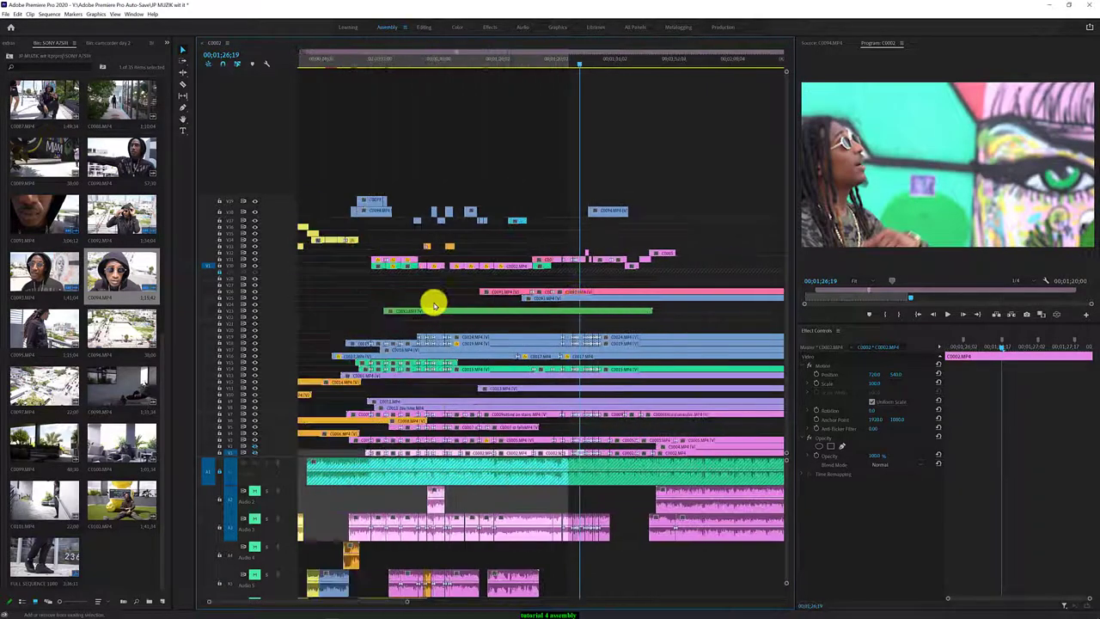
pyautogui.click(304, 61)
pyautogui.press('space')
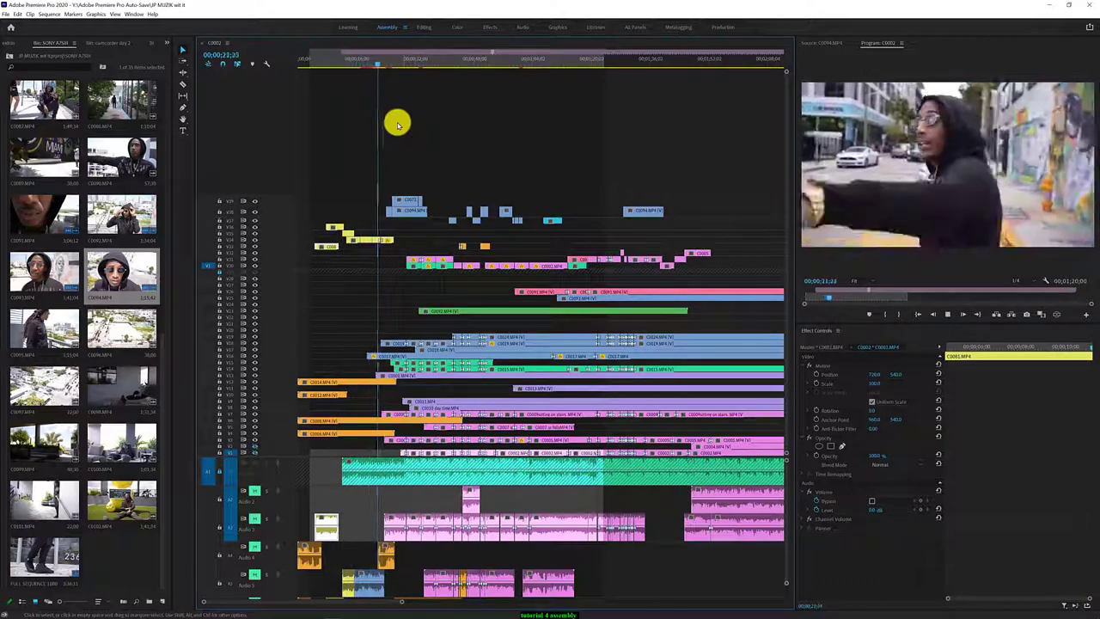
# Retime the first C0076 clip and preview it from 00;00;17;25
pyautogui.scroll(2, 381, 203)
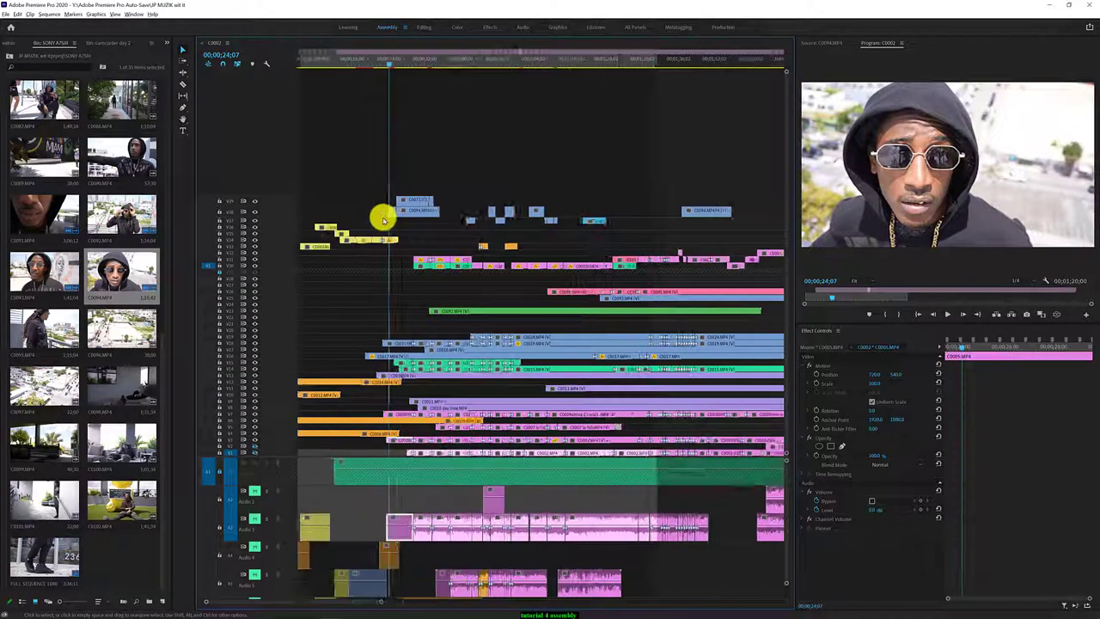
pyautogui.scroll(3, 381, 219)
pyautogui.hotkey('ctrl', 'r')
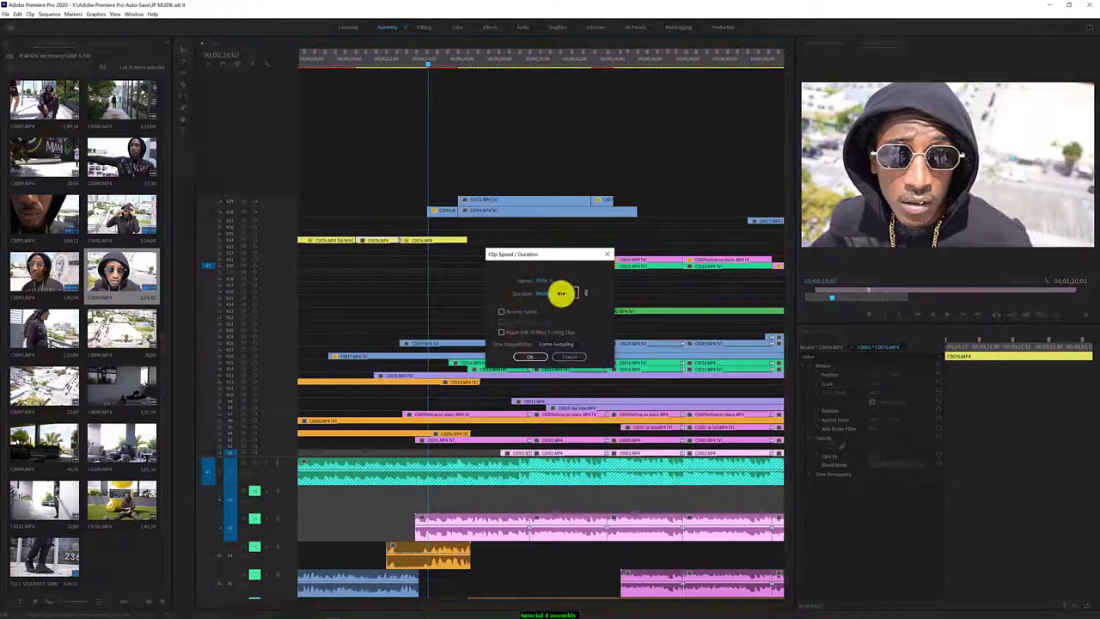
pyautogui.click(526, 356)
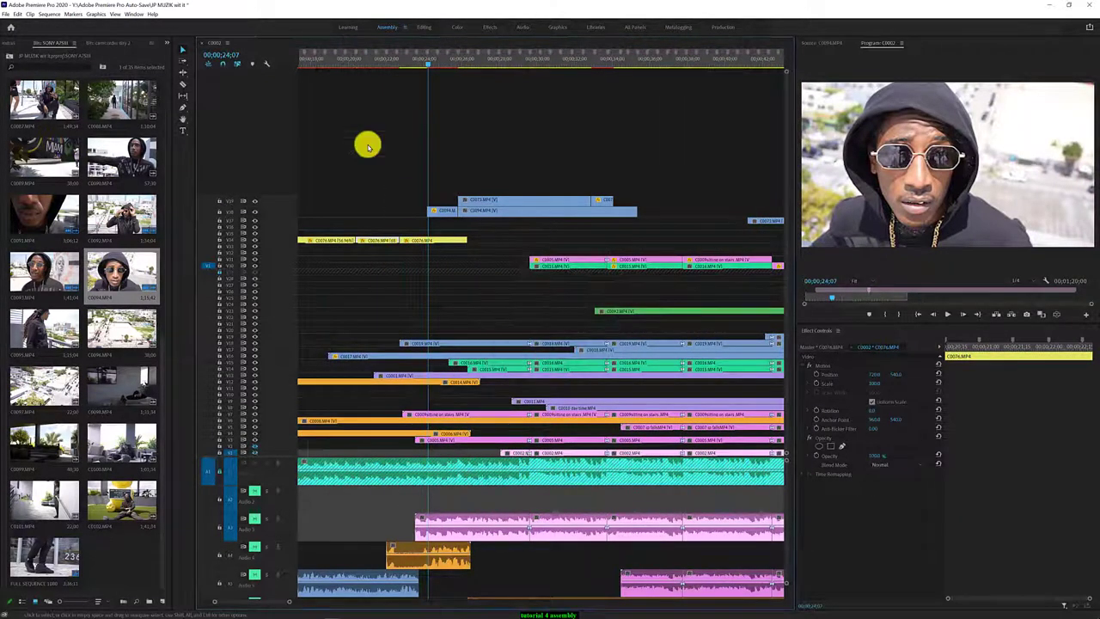
pyautogui.click(308, 62)
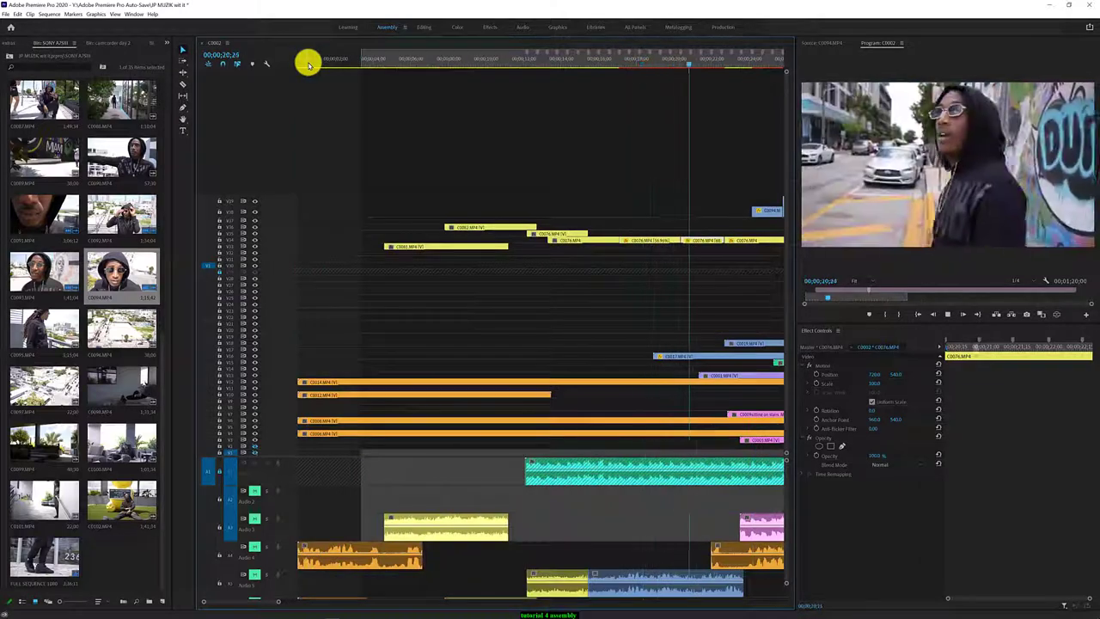
pyautogui.press('space')
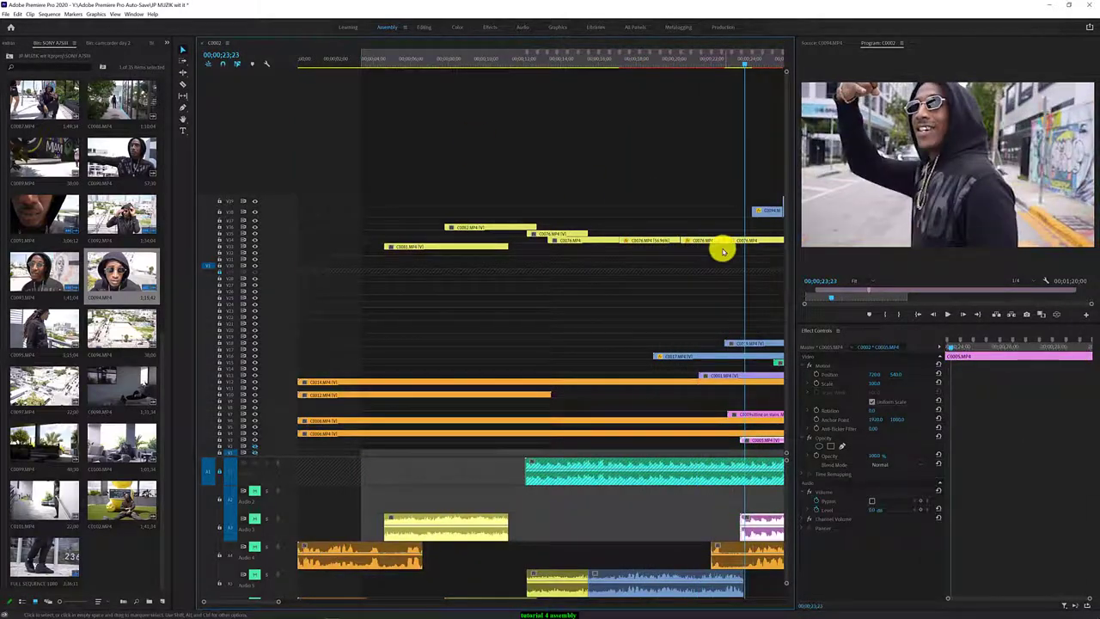
# Apply a new speed to the other C0076 clip and play back from 00;00;18;19
pyautogui.rightClick(707, 241)
pyautogui.hotkey('ctrl', 'r')
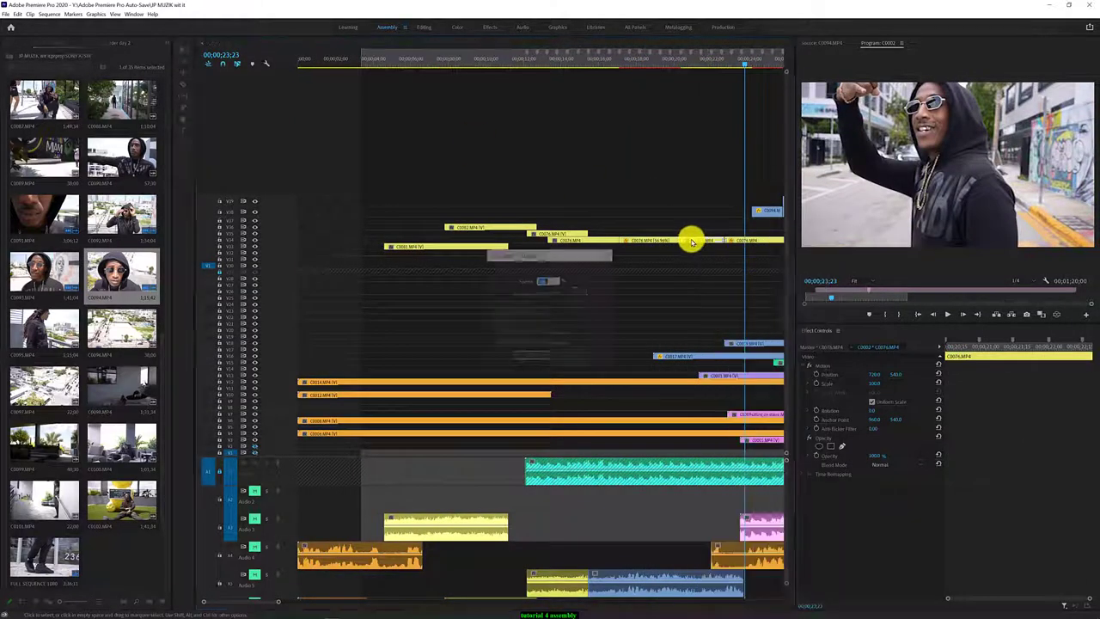
pyautogui.click(530, 356)
pyautogui.click(649, 64)
pyautogui.press('space')
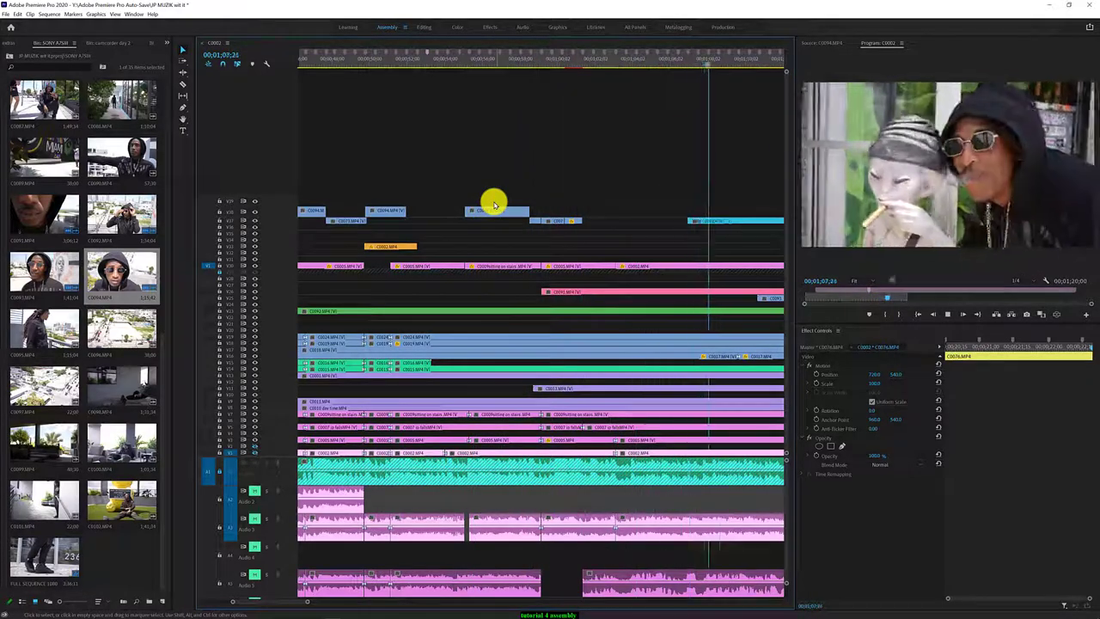
pyautogui.press('space')
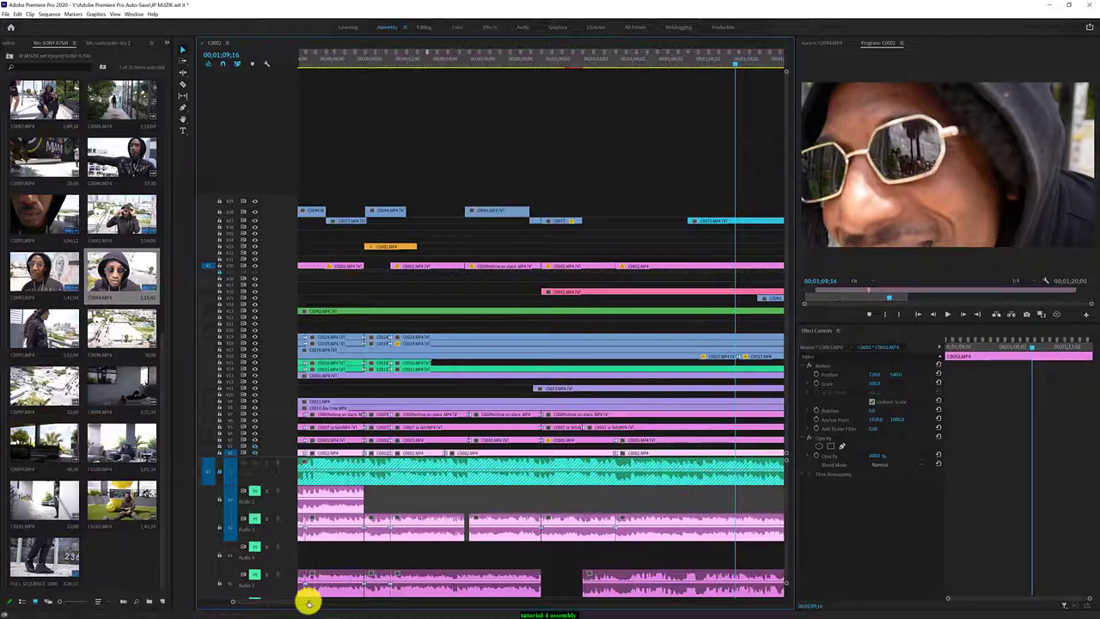
pyautogui.moveTo(307, 601); pyautogui.dragTo(337, 601)
pyautogui.press('space')
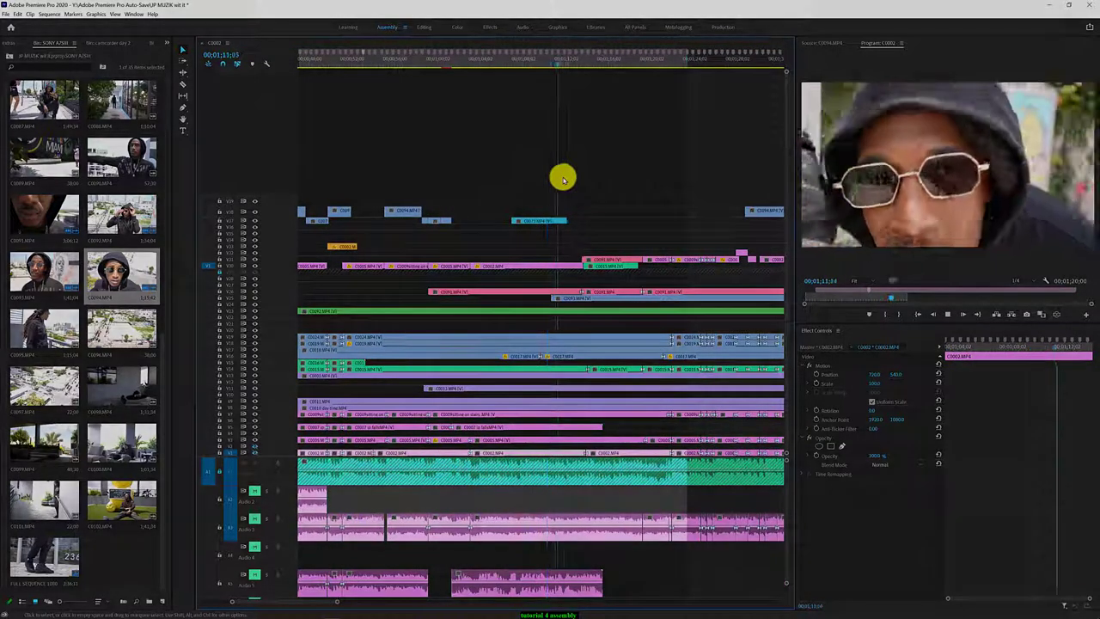